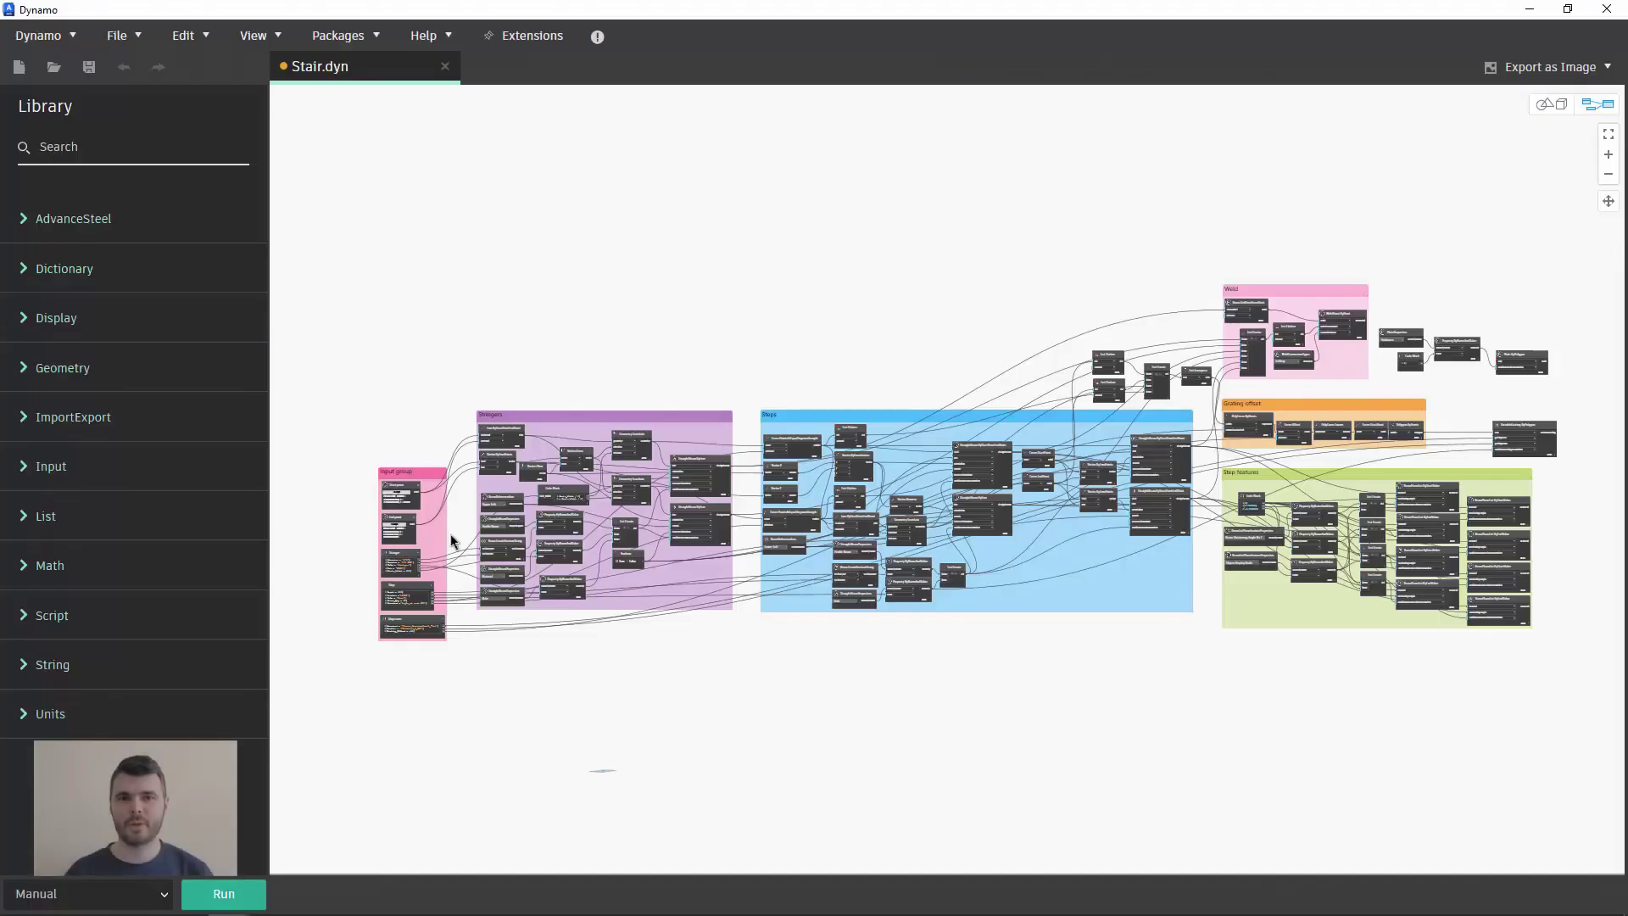
{"action": "scroll", "coordinate": [456, 448], "scroll_direction": "up", "scroll_amount": 3}
Step: Pan the graph past the Weld, Step features and Stringers groups to the Input group
{"action": "middle_click_drag", "start_coordinate": [929, 616], "coordinate": [671, 636]}
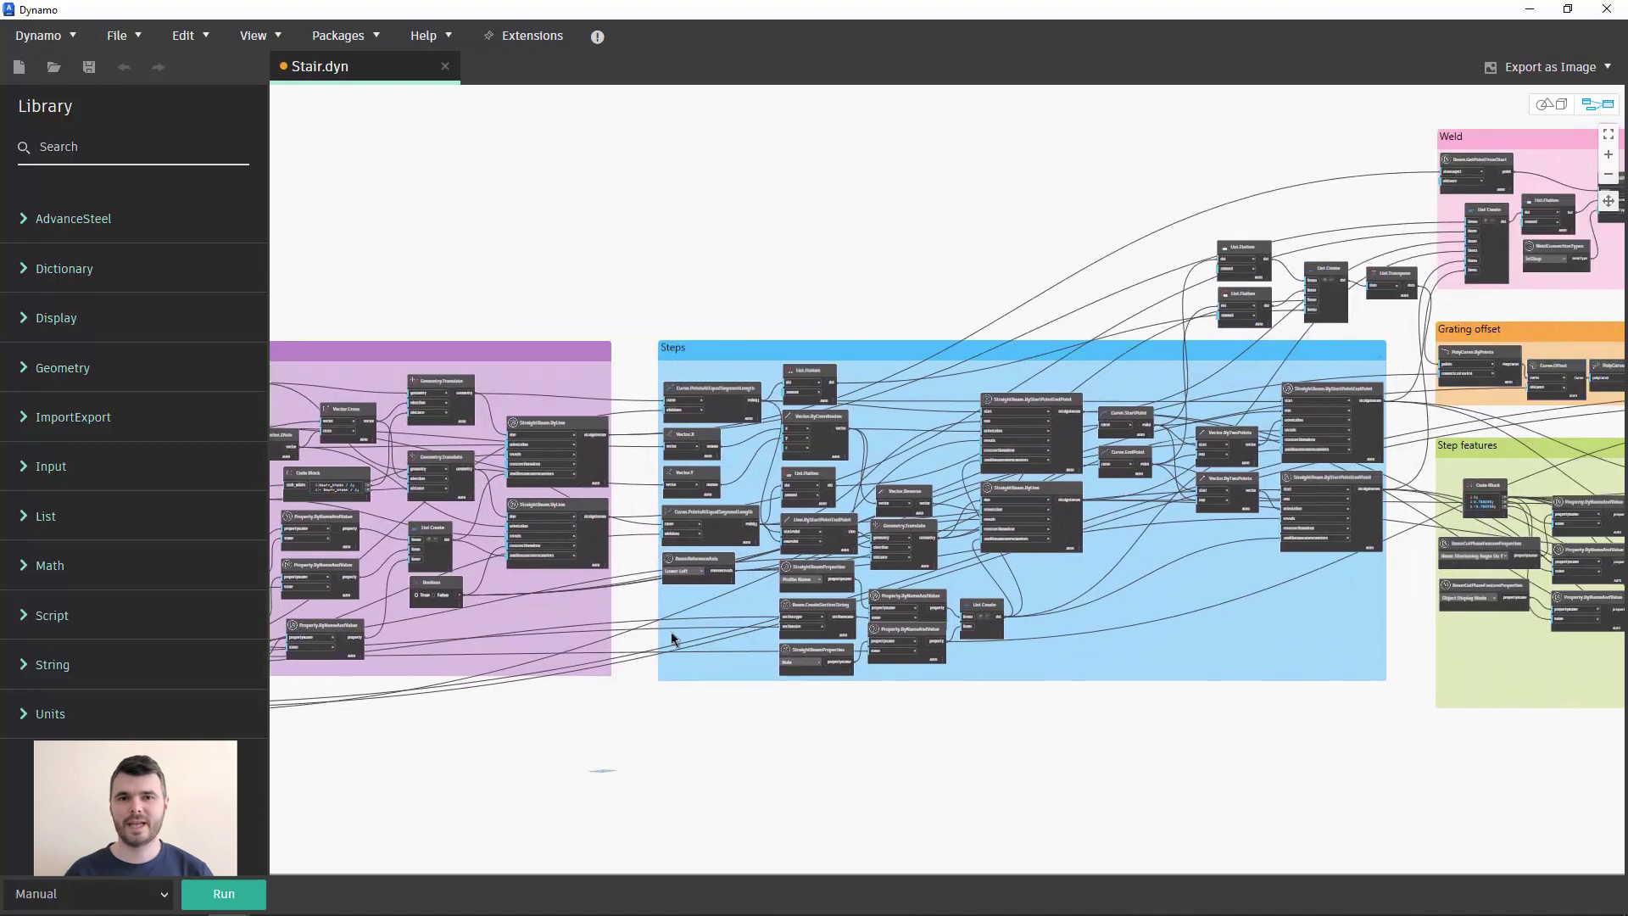
{"action": "mouse_move", "coordinate": [1200, 581]}
{"action": "middle_mouse_down"}
{"action": "mouse_move", "coordinate": [776, 638]}
{"action": "mouse_move", "coordinate": [652, 635]}
{"action": "mouse_move", "coordinate": [1191, 611]}
{"action": "middle_mouse_up"}
{"action": "scroll", "coordinate": [581, 620], "scroll_direction": "up", "scroll_amount": 1}
{"action": "middle_click_drag", "start_coordinate": [509, 617], "coordinate": [1129, 616]}
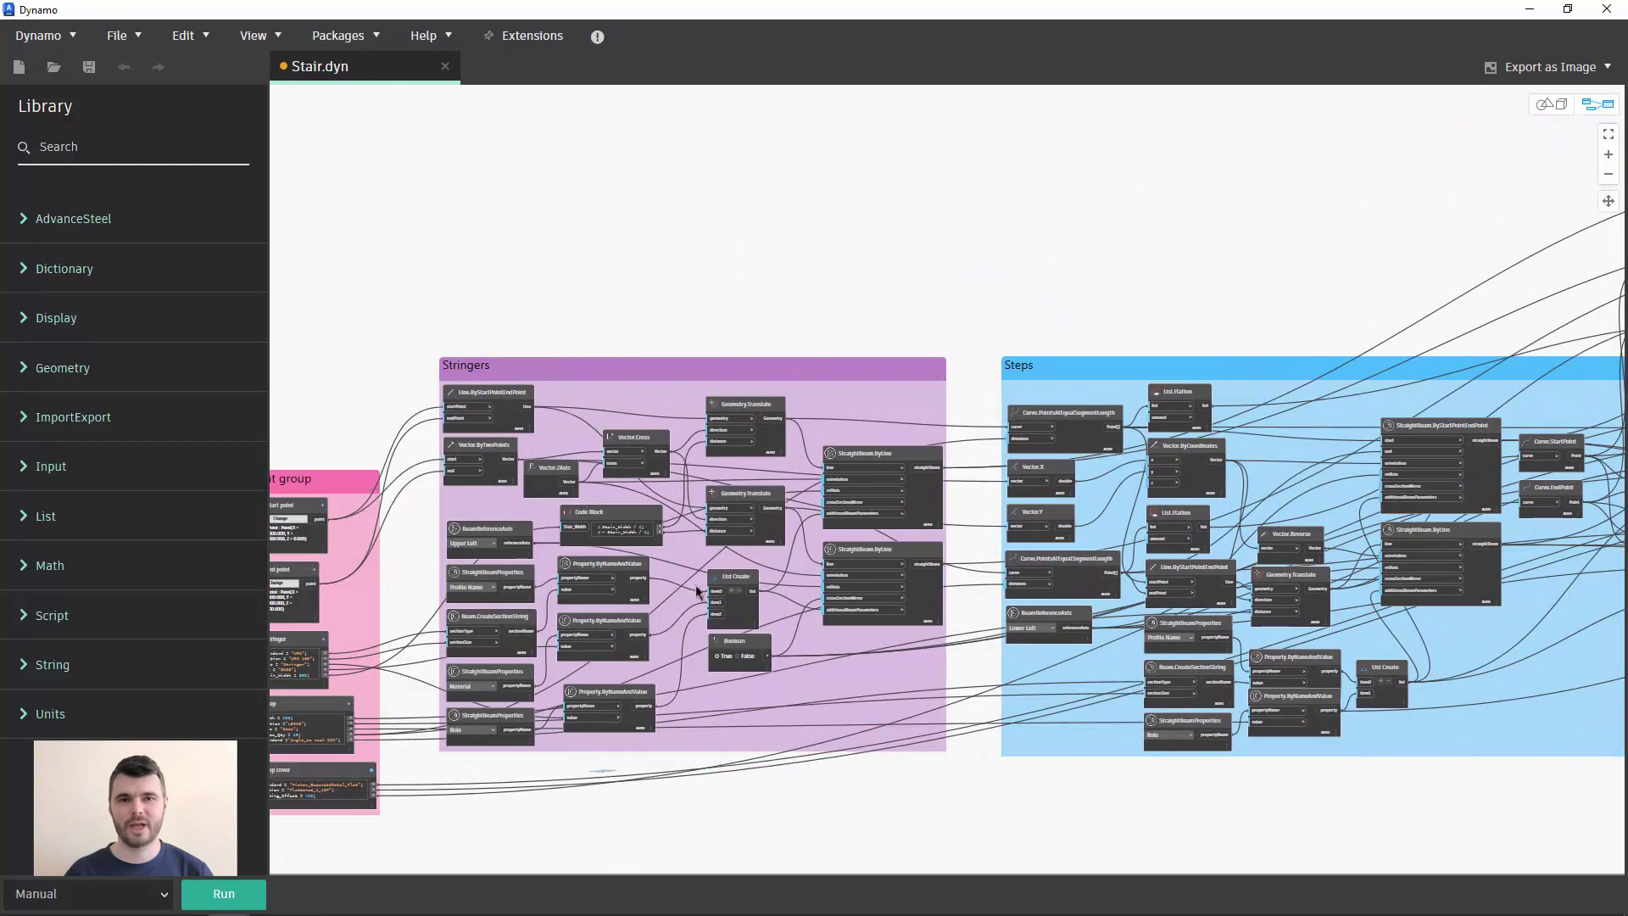
{"action": "mouse_move", "coordinate": [351, 620]}
{"action": "middle_mouse_down"}
{"action": "mouse_move", "coordinate": [817, 600]}
{"action": "mouse_move", "coordinate": [686, 573]}
{"action": "middle_mouse_up"}
{"action": "scroll", "coordinate": [686, 567], "scroll_direction": "up", "scroll_amount": 1}
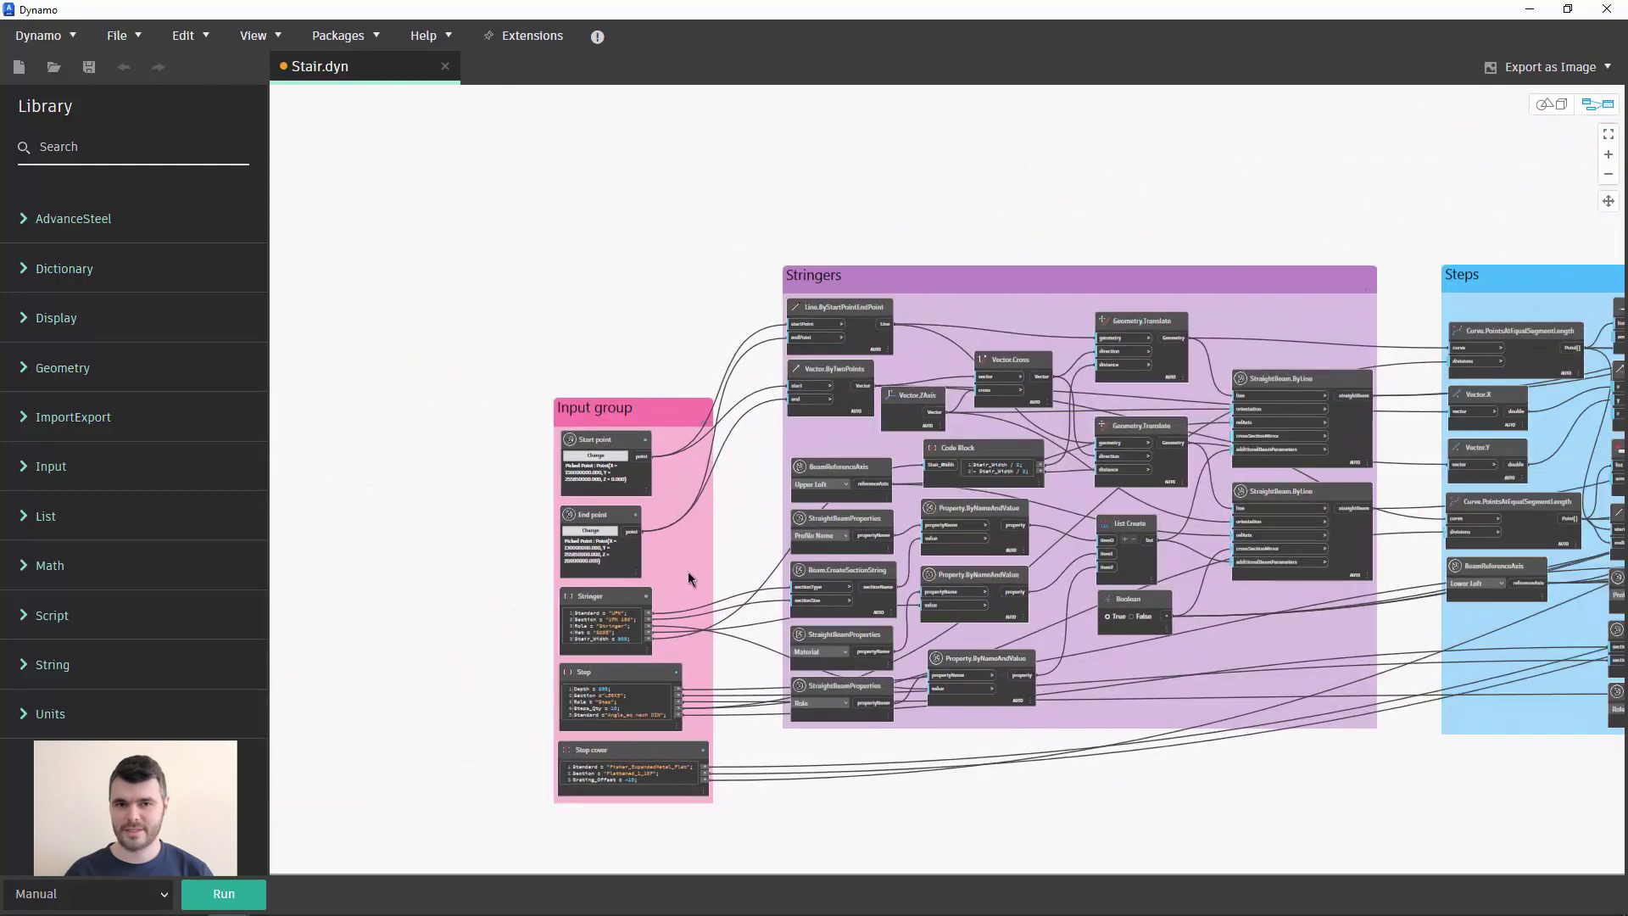
{"action": "scroll", "coordinate": [688, 571], "scroll_direction": "up", "scroll_amount": 1}
{"action": "scroll", "coordinate": [688, 569], "scroll_direction": "up", "scroll_amount": 1}
{"action": "scroll", "coordinate": [681, 563], "scroll_direction": "up", "scroll_amount": 2}
{"action": "middle_click_drag", "start_coordinate": [679, 561], "coordinate": [677, 566]}
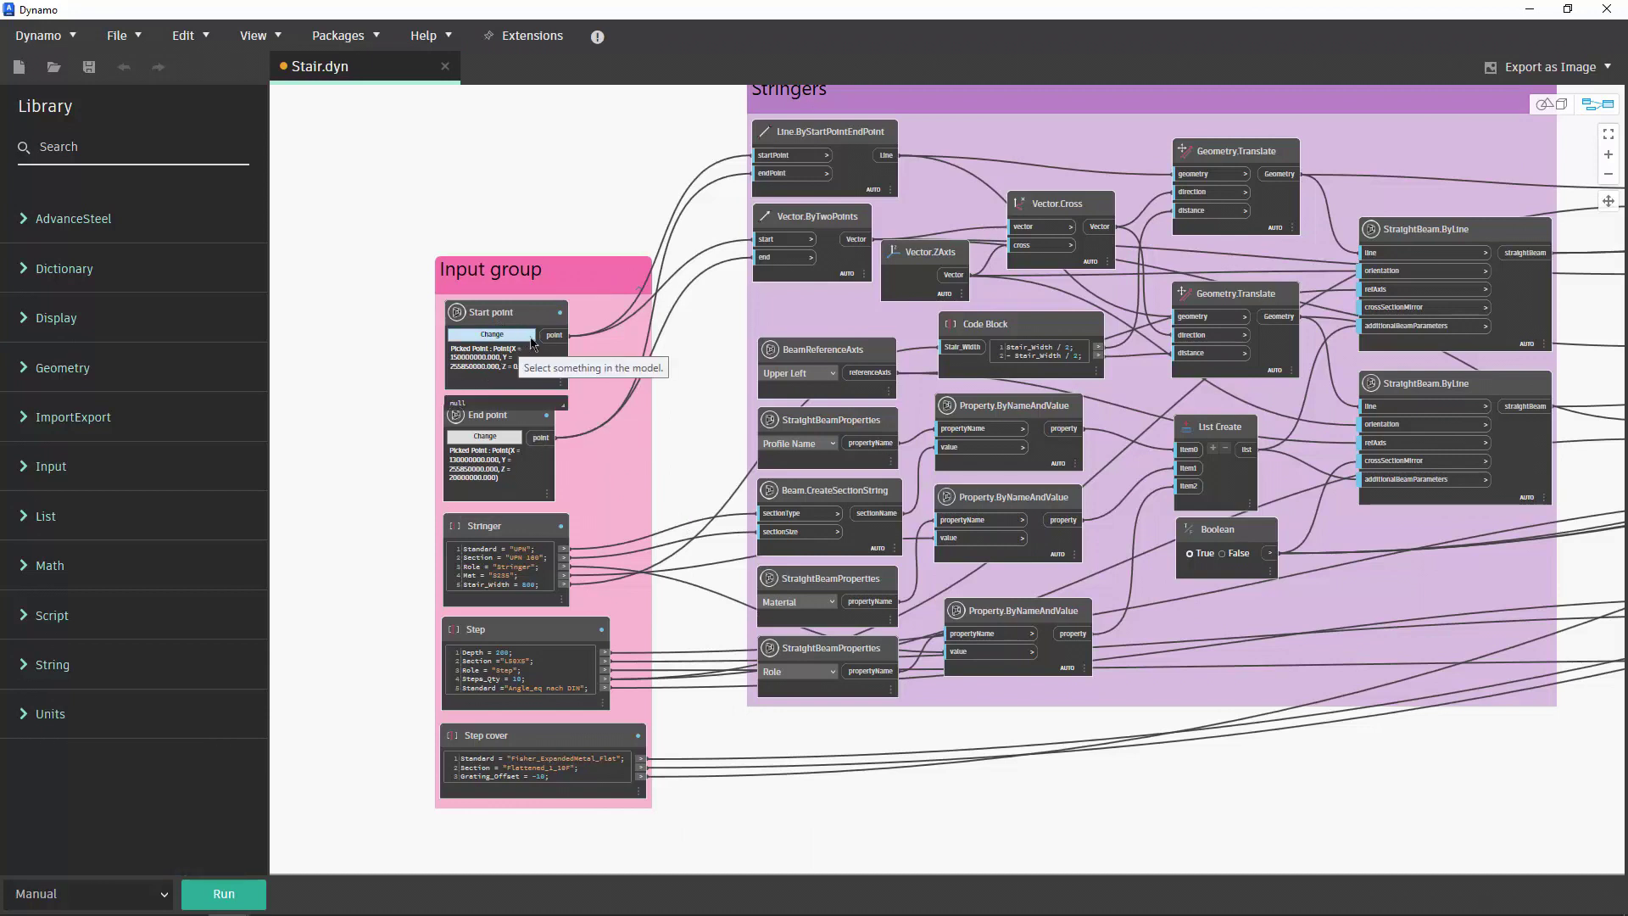
Step: Pick the start point on the concrete block and end point on the red platform, then run the script
{"action": "left_click", "coordinate": [491, 335]}
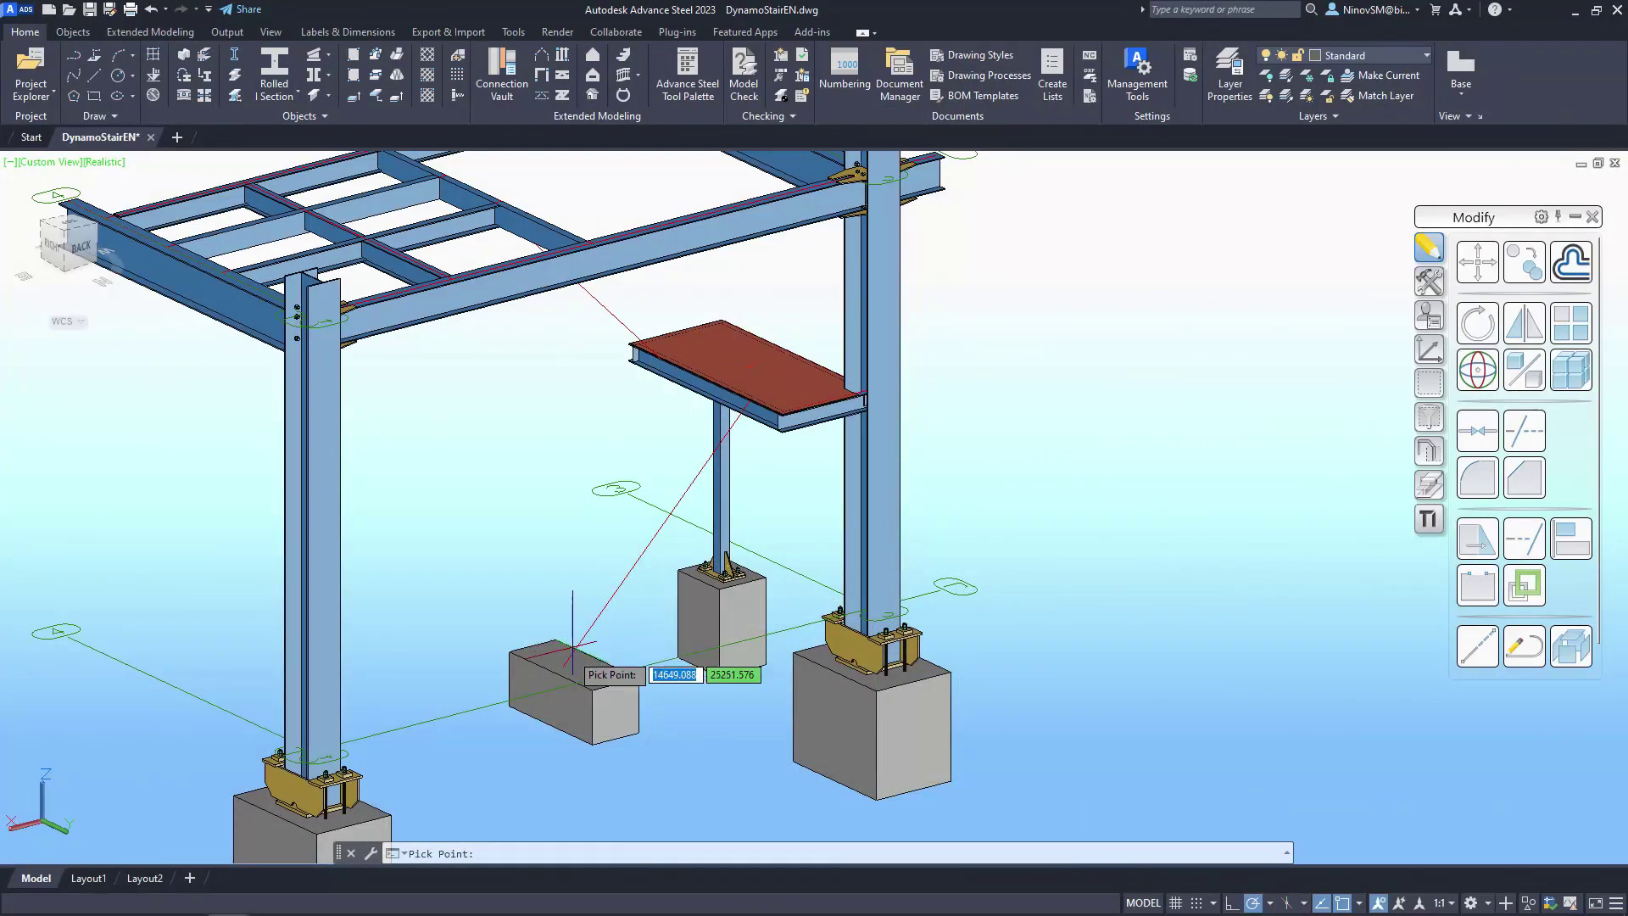
{"action": "left_click", "coordinate": [570, 657]}
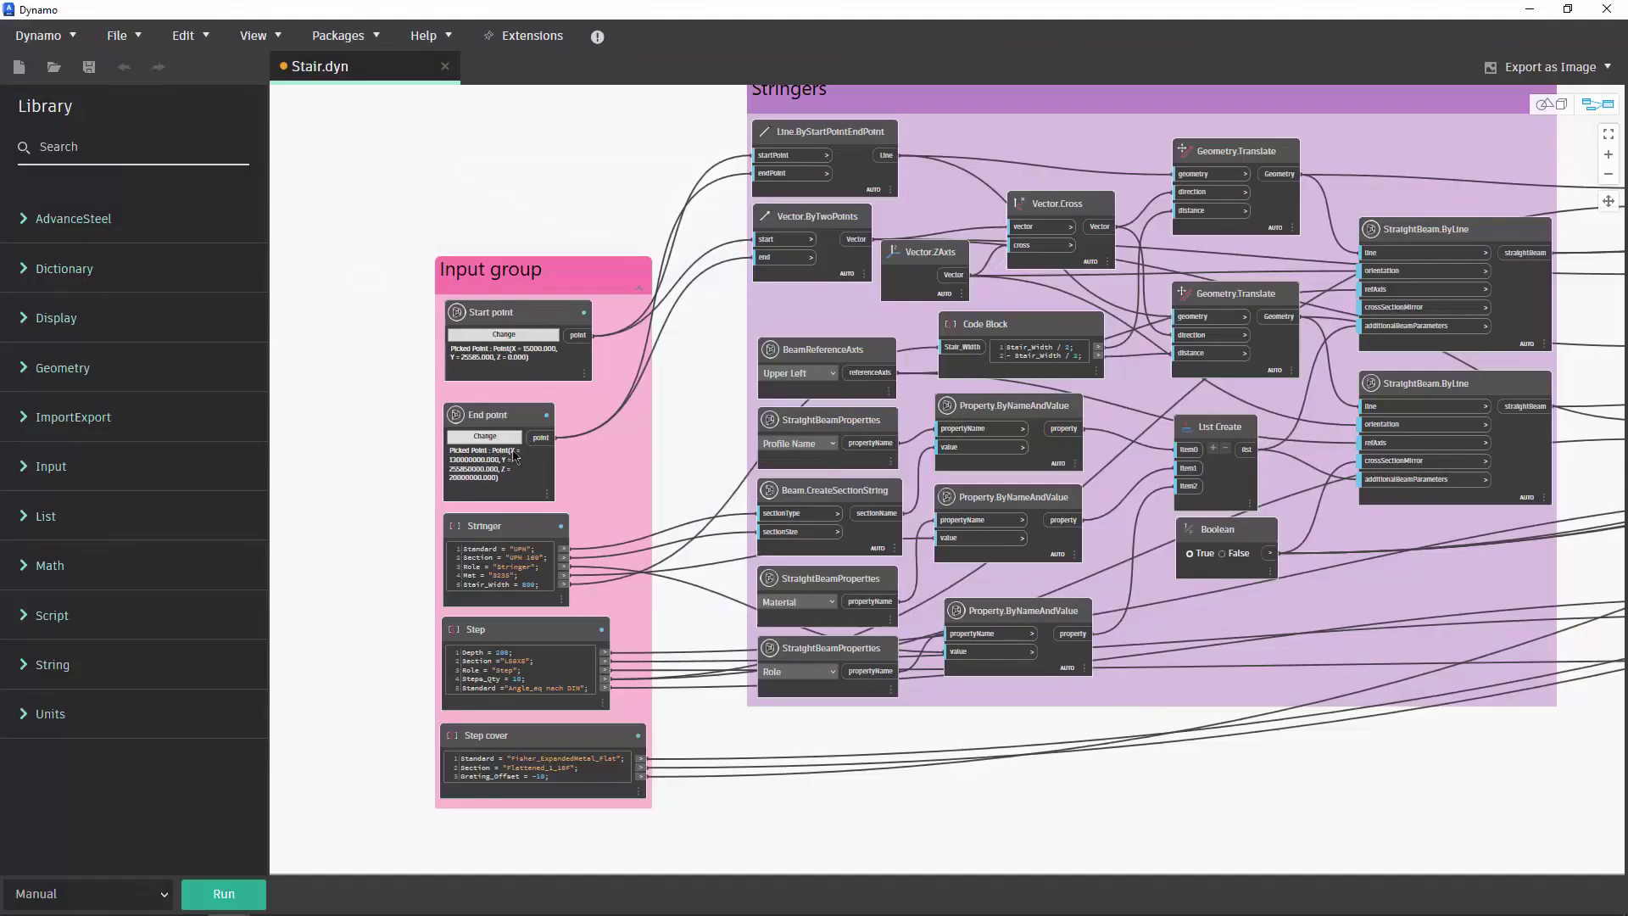
{"action": "left_click", "coordinate": [505, 439]}
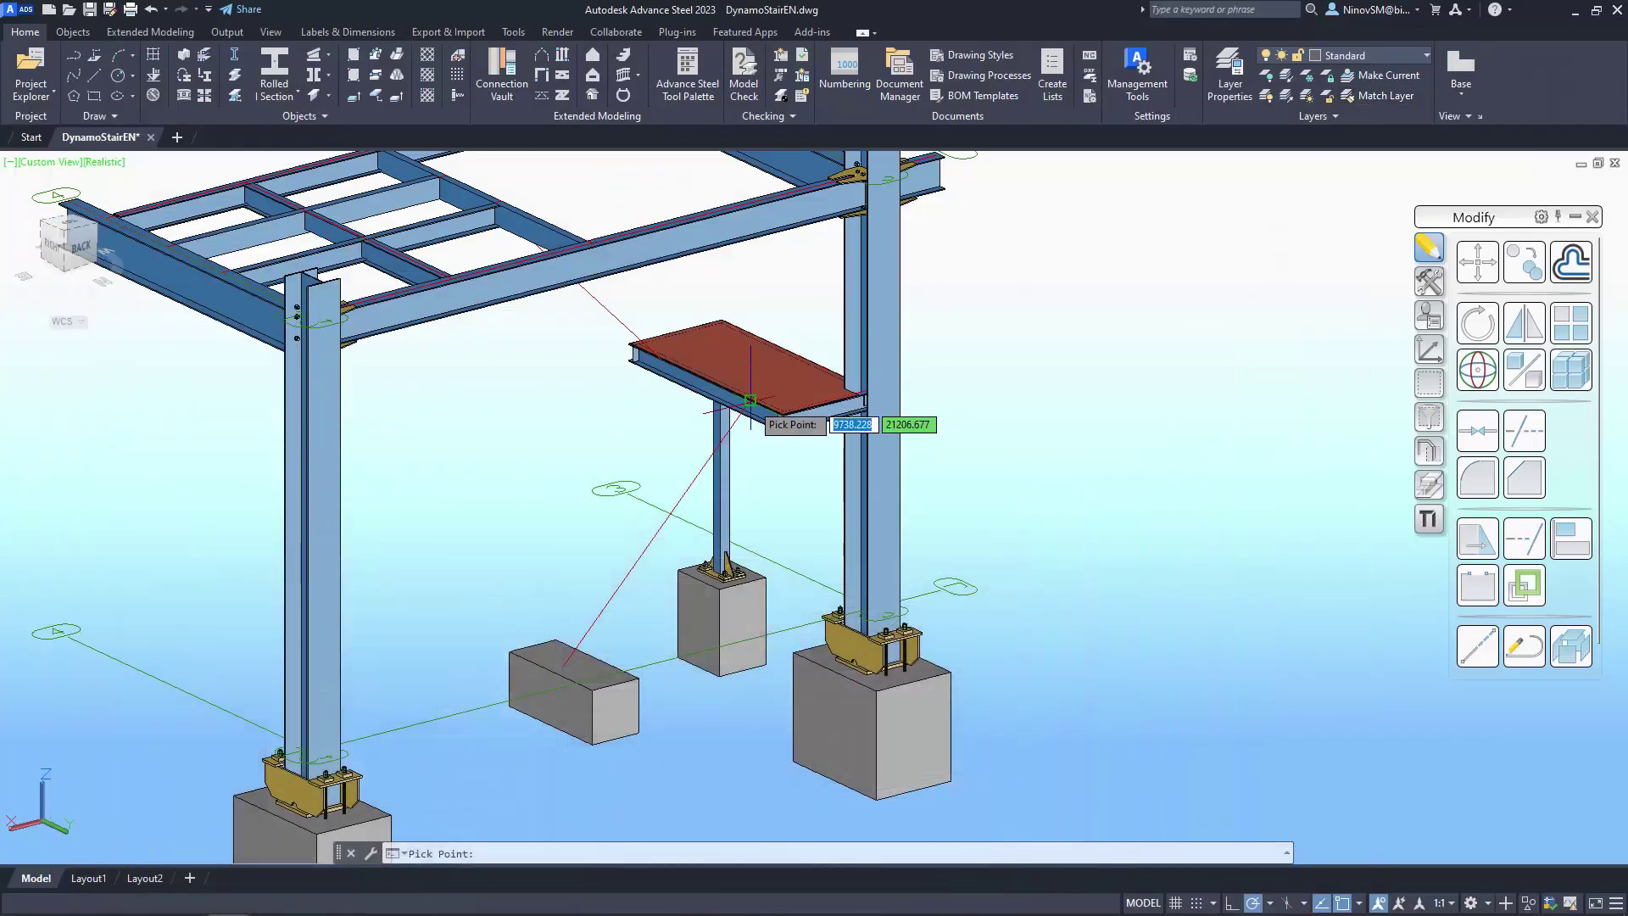
{"action": "left_click", "coordinate": [754, 408]}
{"action": "left_click", "coordinate": [253, 896]}
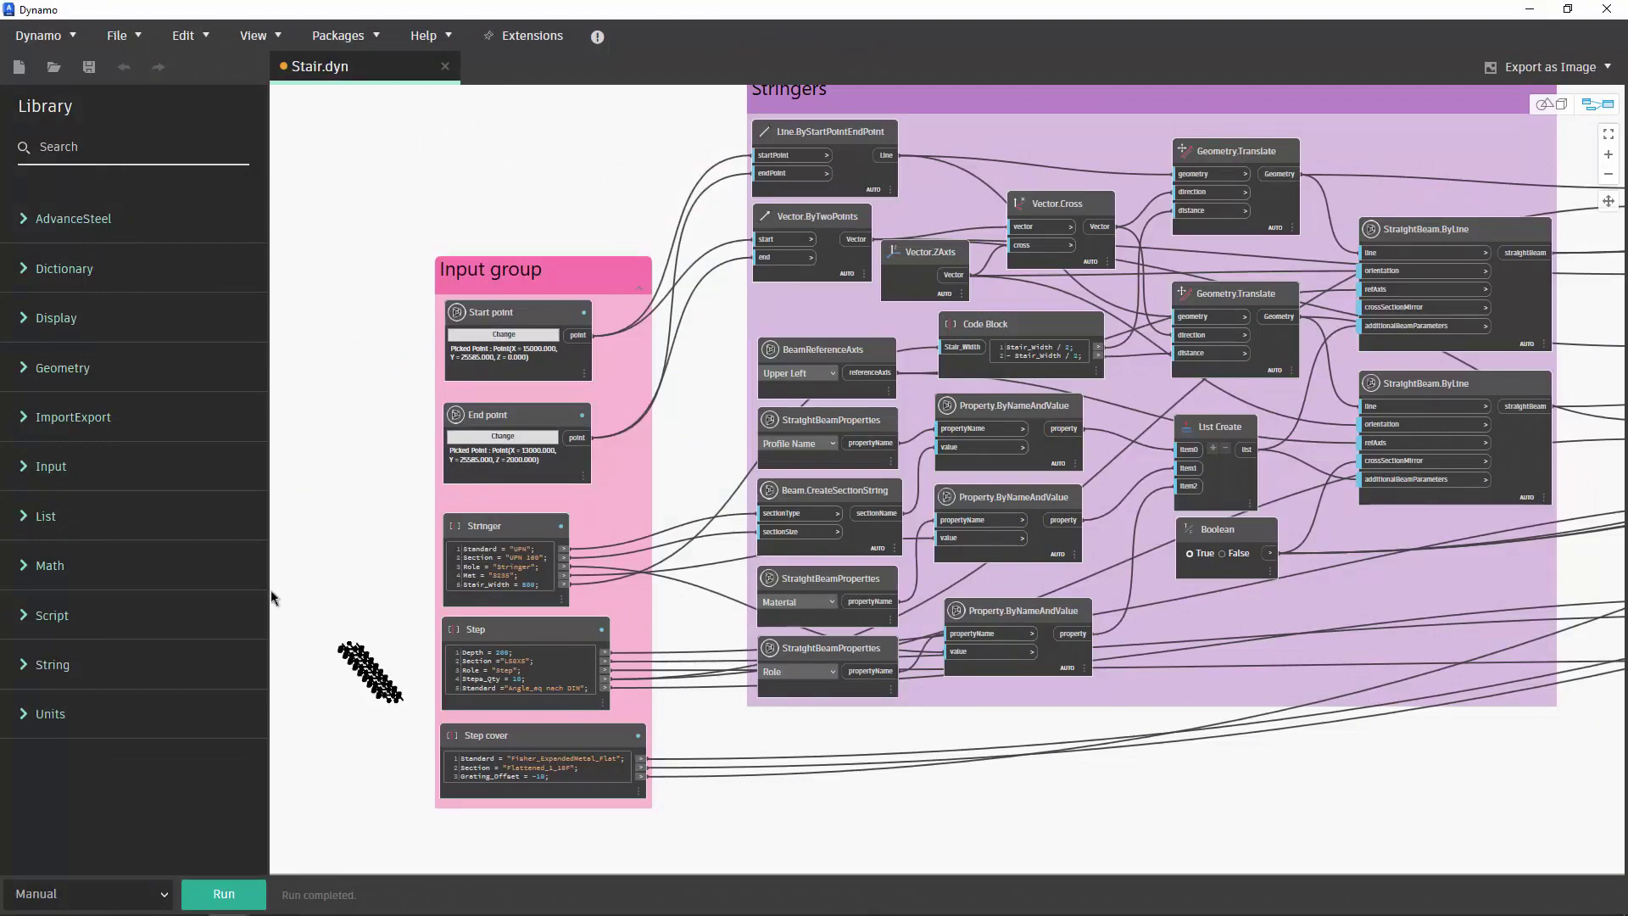
Step: Orbit around the new stair and check the right stringer's Beam properties and Naming page (UPN 160, S235, Stringer)
{"action": "left_click", "coordinate": [1527, 9]}
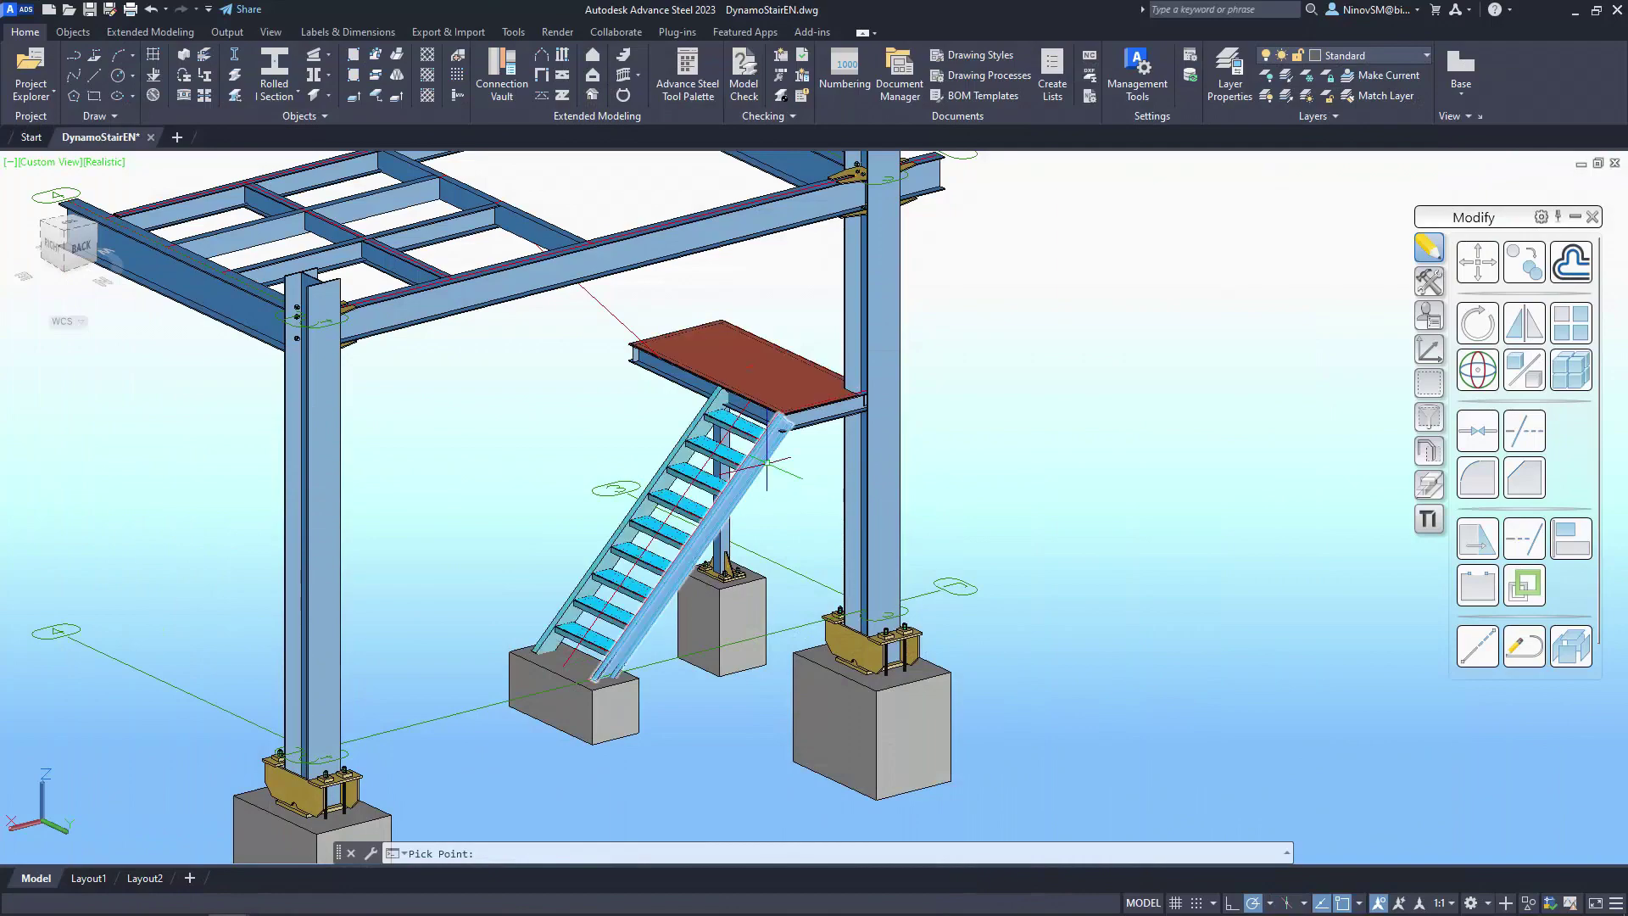
{"action": "scroll", "coordinate": [767, 481], "scroll_direction": "up", "scroll_amount": 2}
{"action": "scroll", "coordinate": [767, 480], "scroll_direction": "up", "scroll_amount": 2}
{"action": "scroll", "coordinate": [766, 481], "scroll_direction": "up", "scroll_amount": 2}
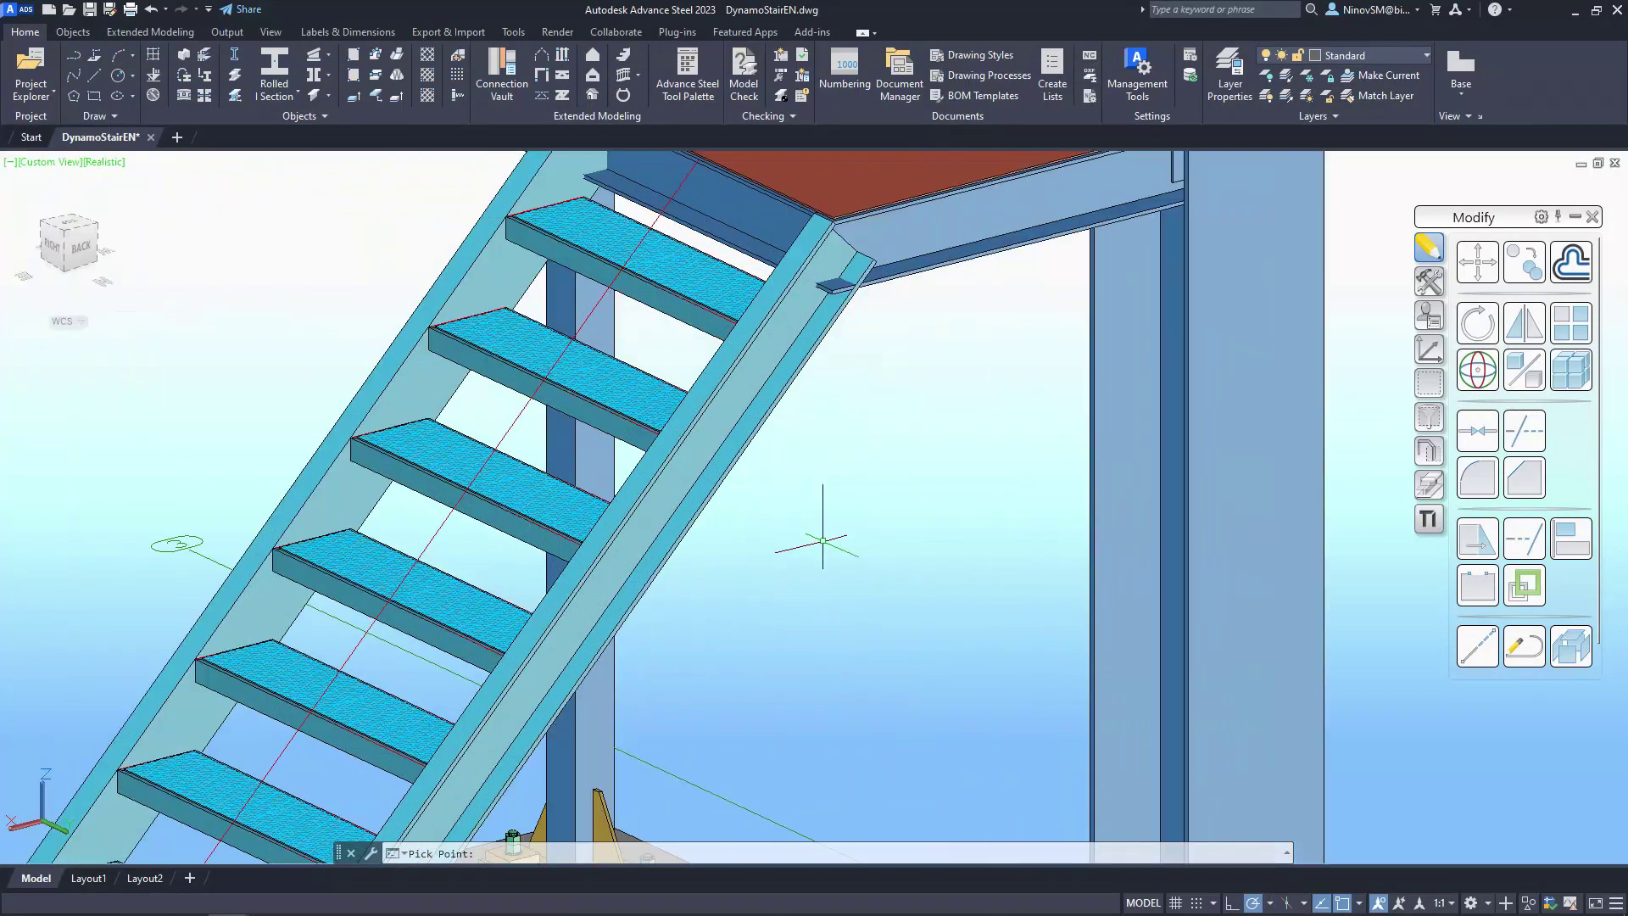
{"action": "mouse_move", "coordinate": [860, 618]}
{"action": "middle_mouse_down", "text": "shift"}
{"action": "mouse_move", "coordinate": [834, 635]}
{"action": "mouse_move", "coordinate": [1313, 623]}
{"action": "middle_mouse_up", "text": "shift"}
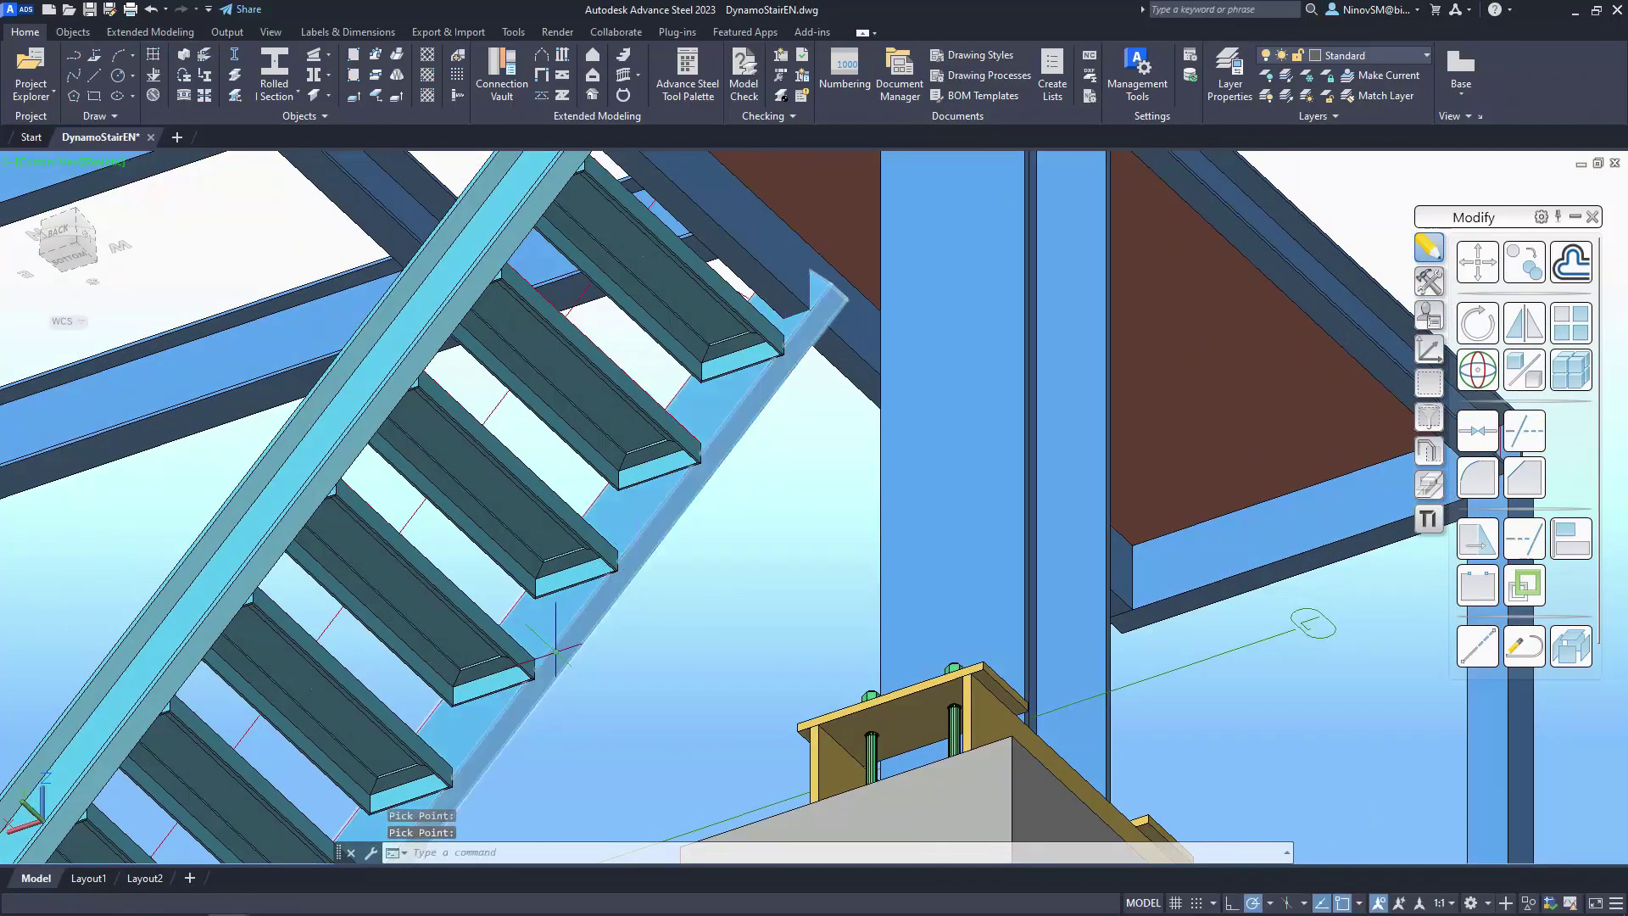
{"action": "mouse_move", "coordinate": [591, 597]}
{"action": "middle_mouse_down", "text": "shift"}
{"action": "mouse_move", "coordinate": [749, 423]}
{"action": "mouse_move", "coordinate": [495, 451]}
{"action": "mouse_move", "coordinate": [766, 537]}
{"action": "middle_mouse_up", "text": "shift"}
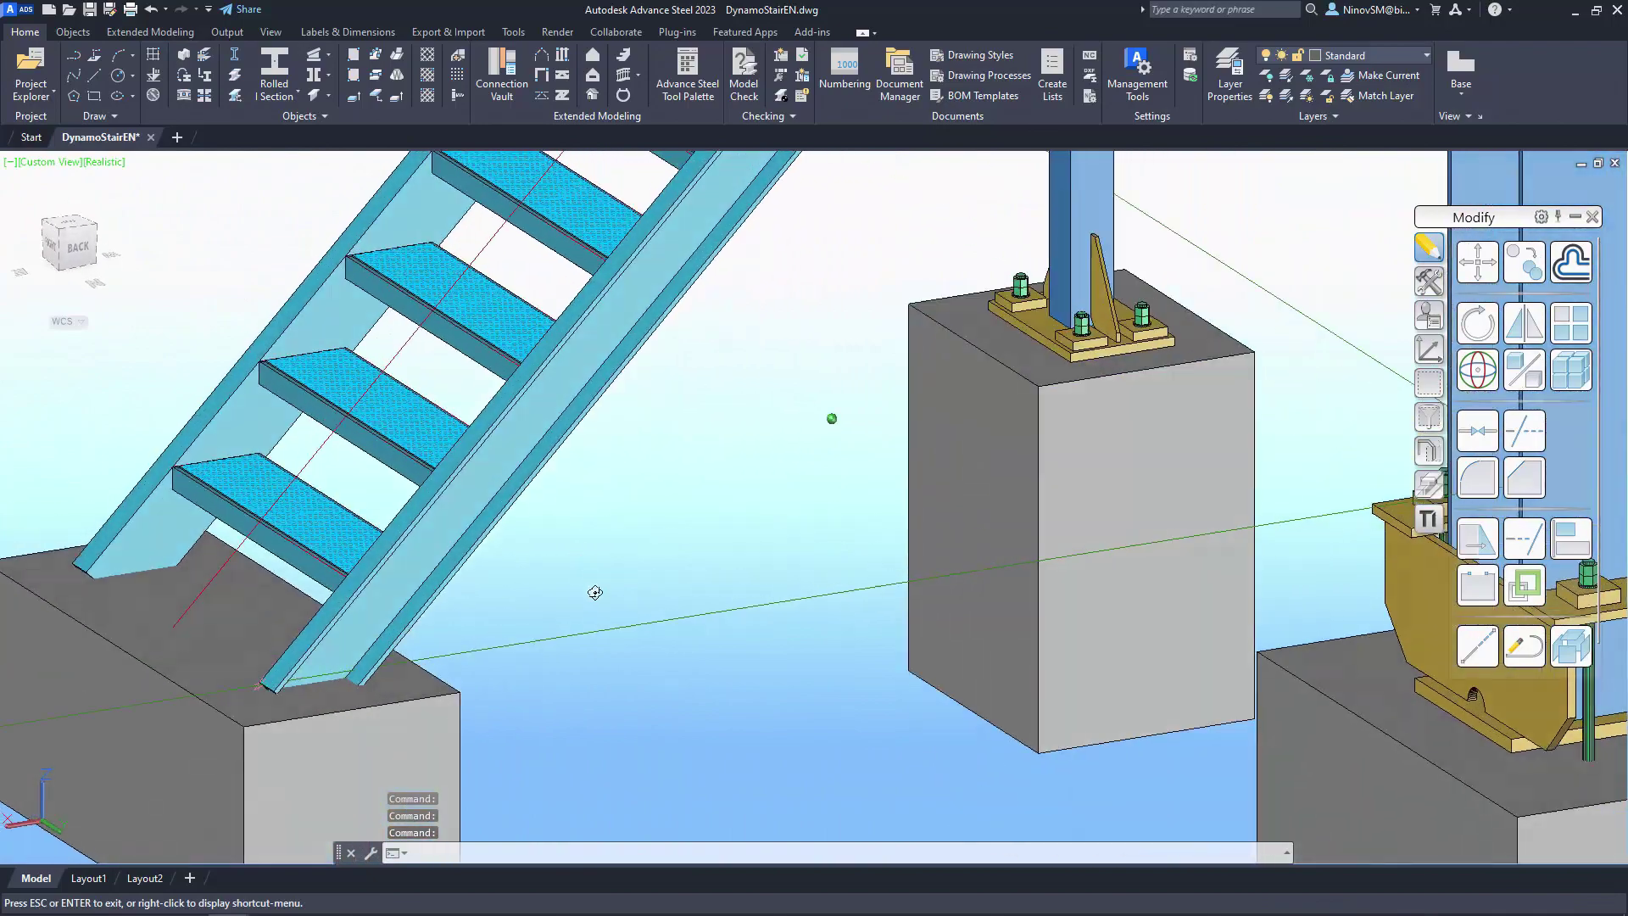
{"action": "scroll", "coordinate": [767, 538], "scroll_direction": "down", "scroll_amount": 5}
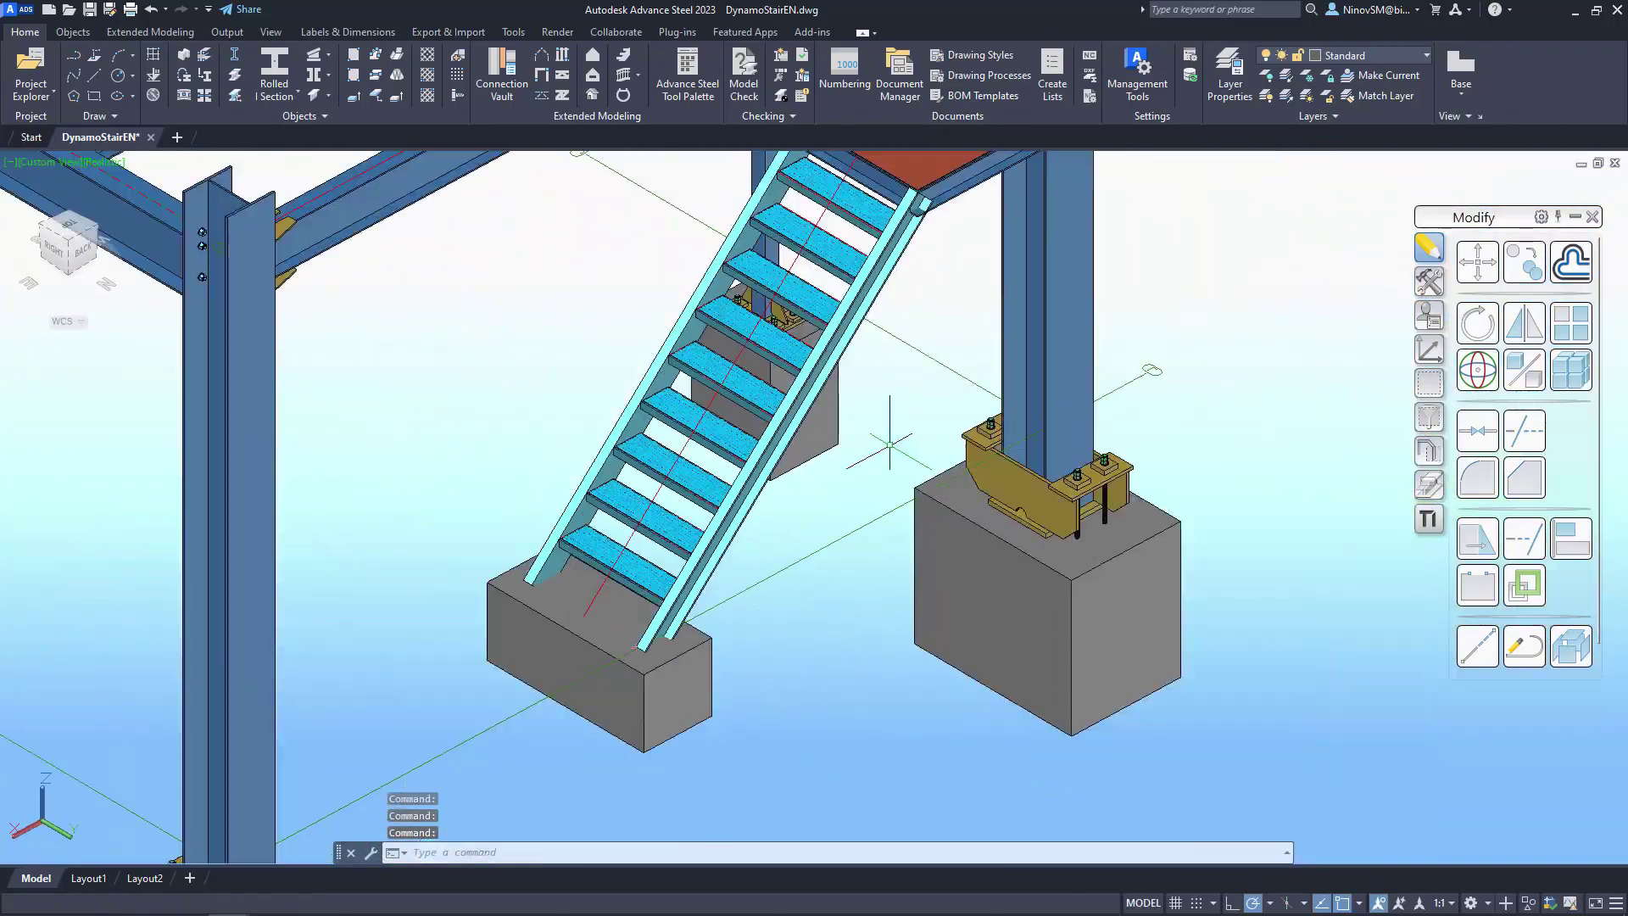
{"action": "scroll", "coordinate": [687, 468], "scroll_direction": "down", "scroll_amount": 3}
{"action": "scroll", "coordinate": [686, 468], "scroll_direction": "down", "scroll_amount": 1}
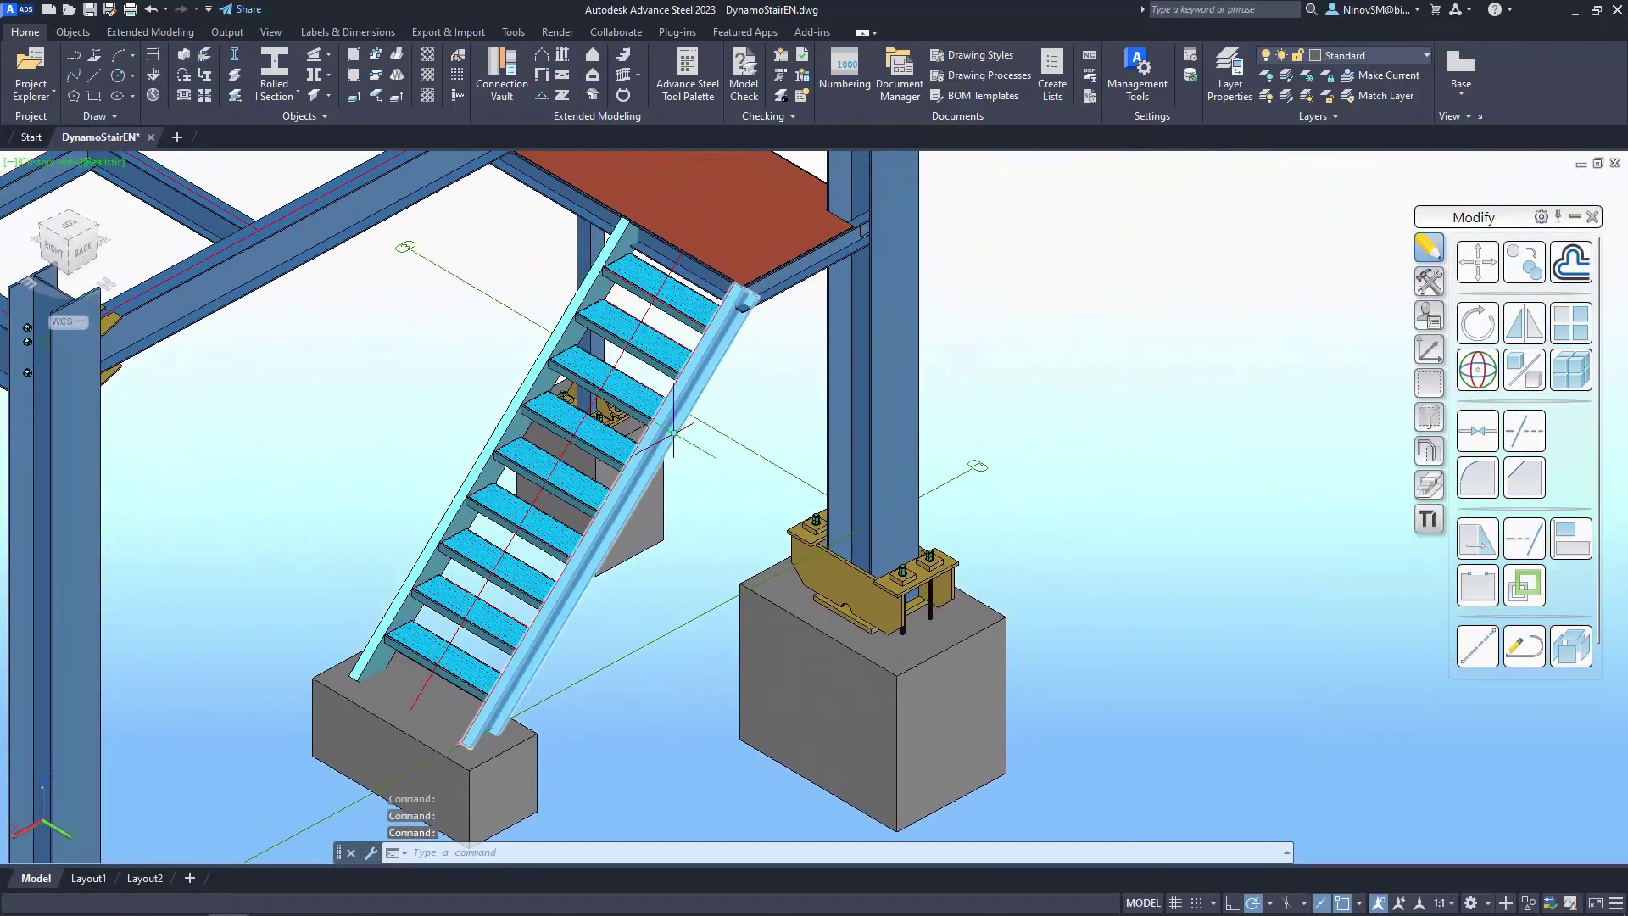
{"action": "double_click", "coordinate": [662, 439]}
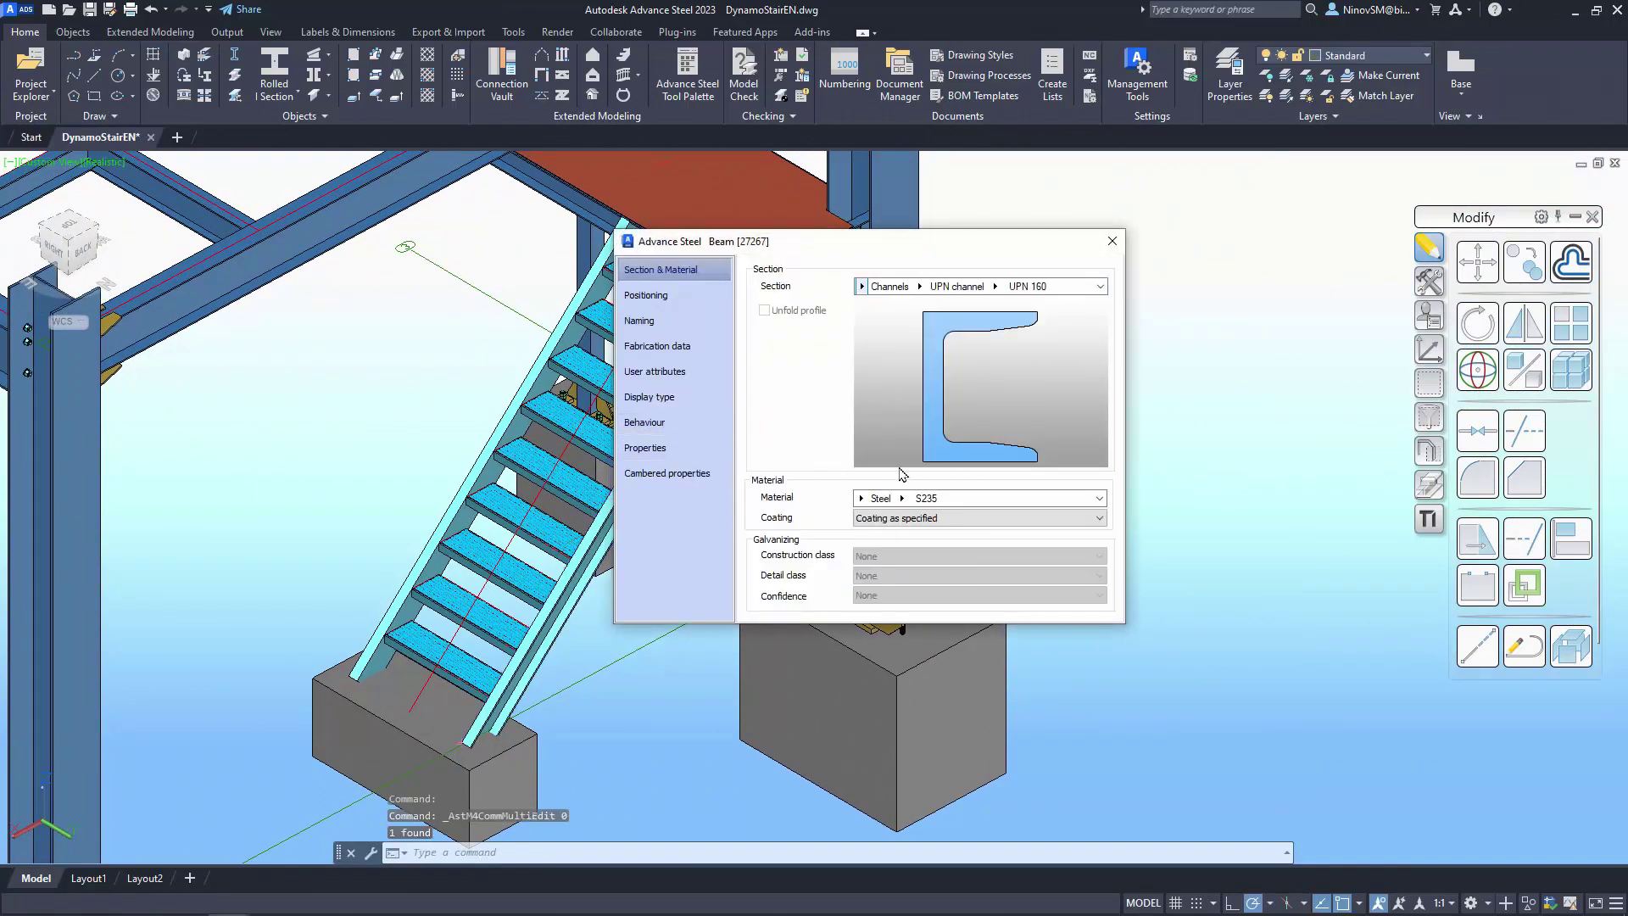
{"action": "left_click", "coordinate": [638, 321]}
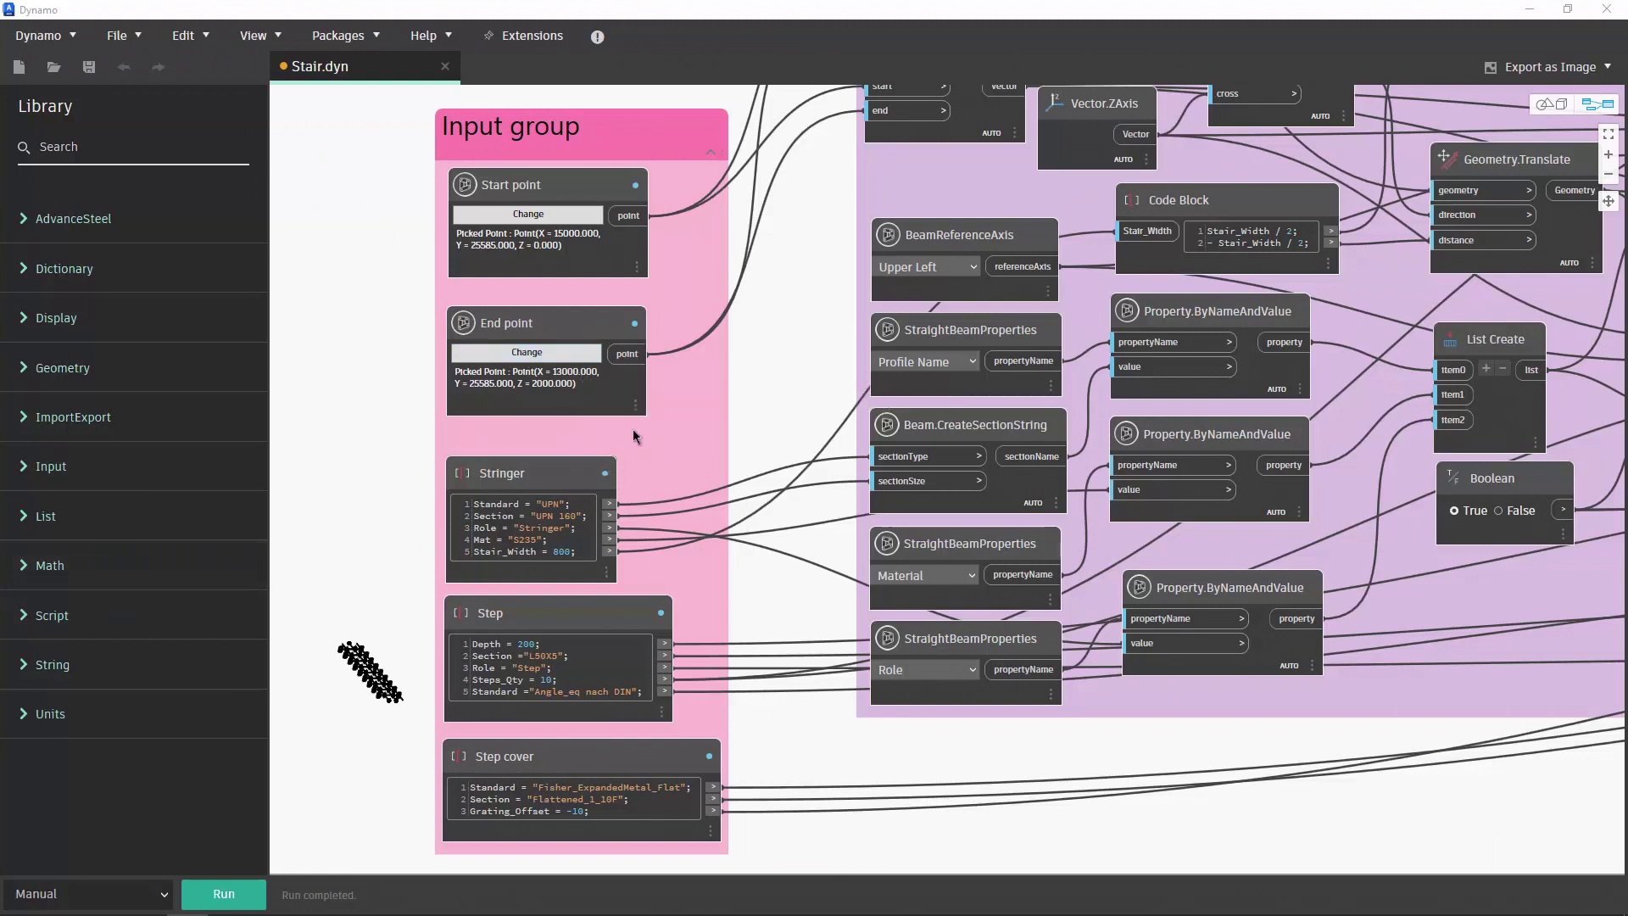
{"action": "scroll", "coordinate": [597, 585], "scroll_direction": "up", "scroll_amount": 2}
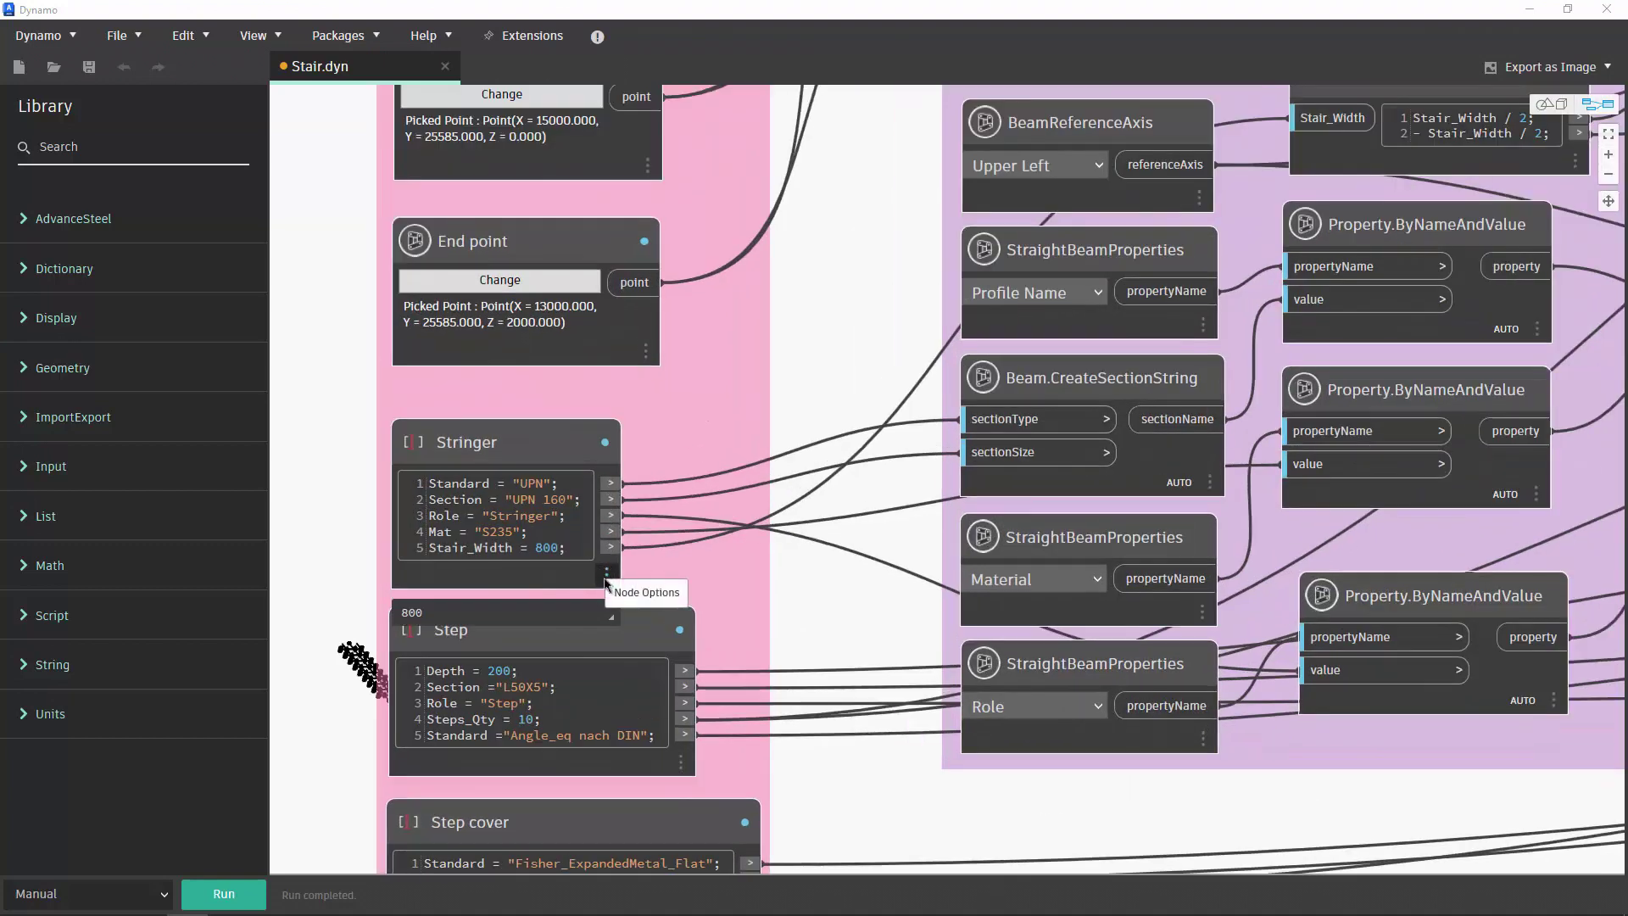
{"action": "middle_click_drag", "start_coordinate": [750, 624], "coordinate": [755, 548]}
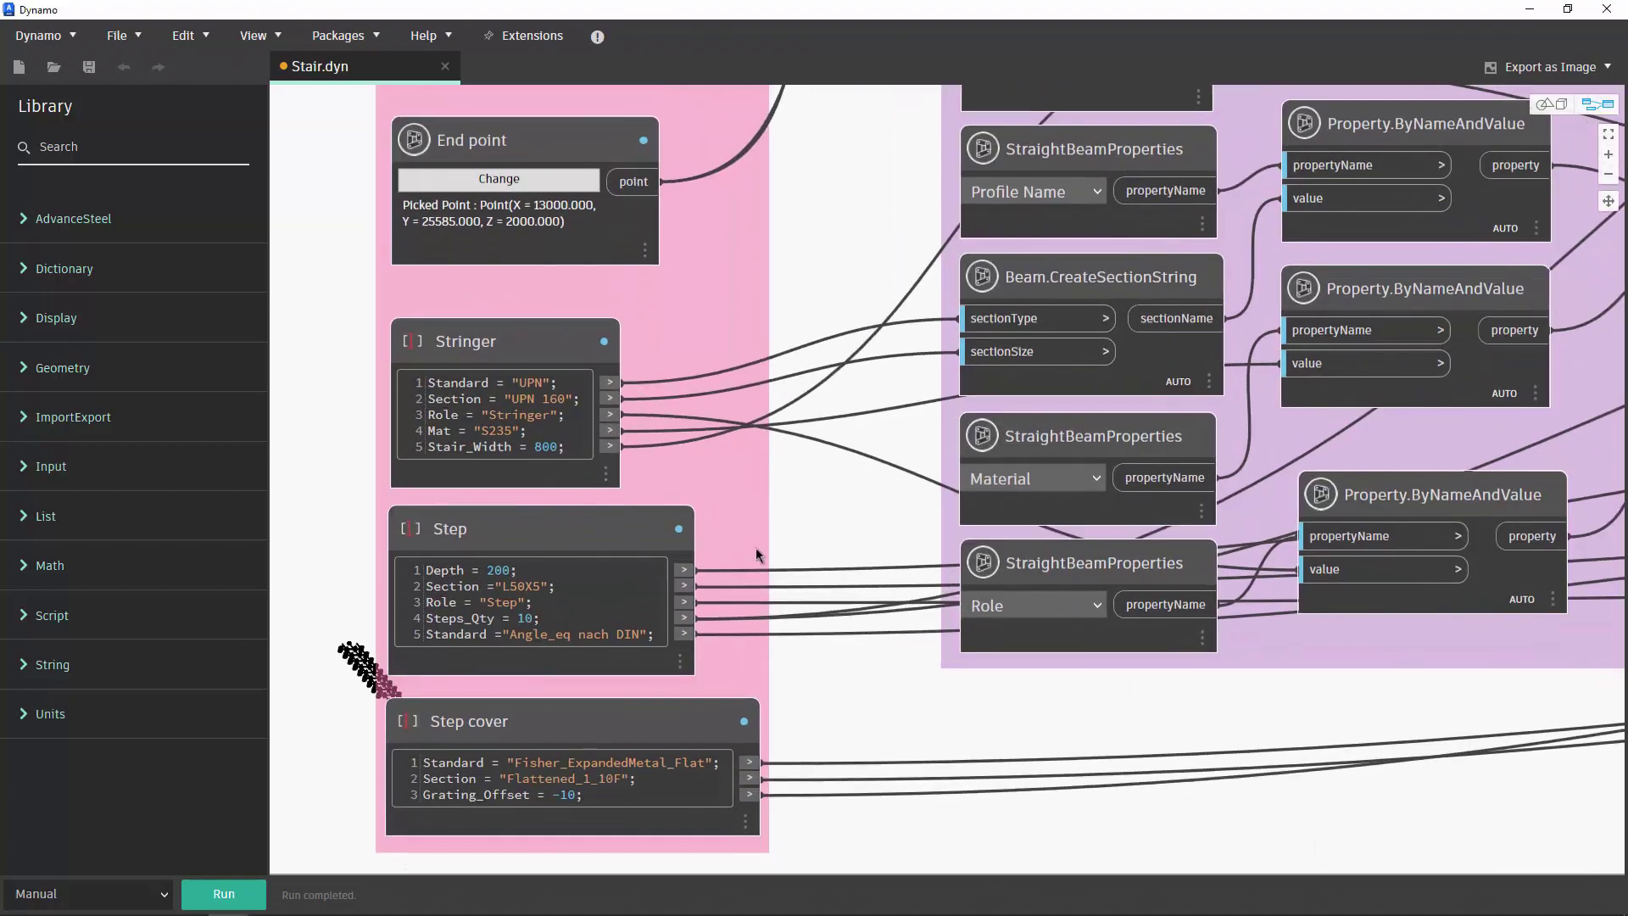
{"action": "double_click", "coordinate": [554, 446]}
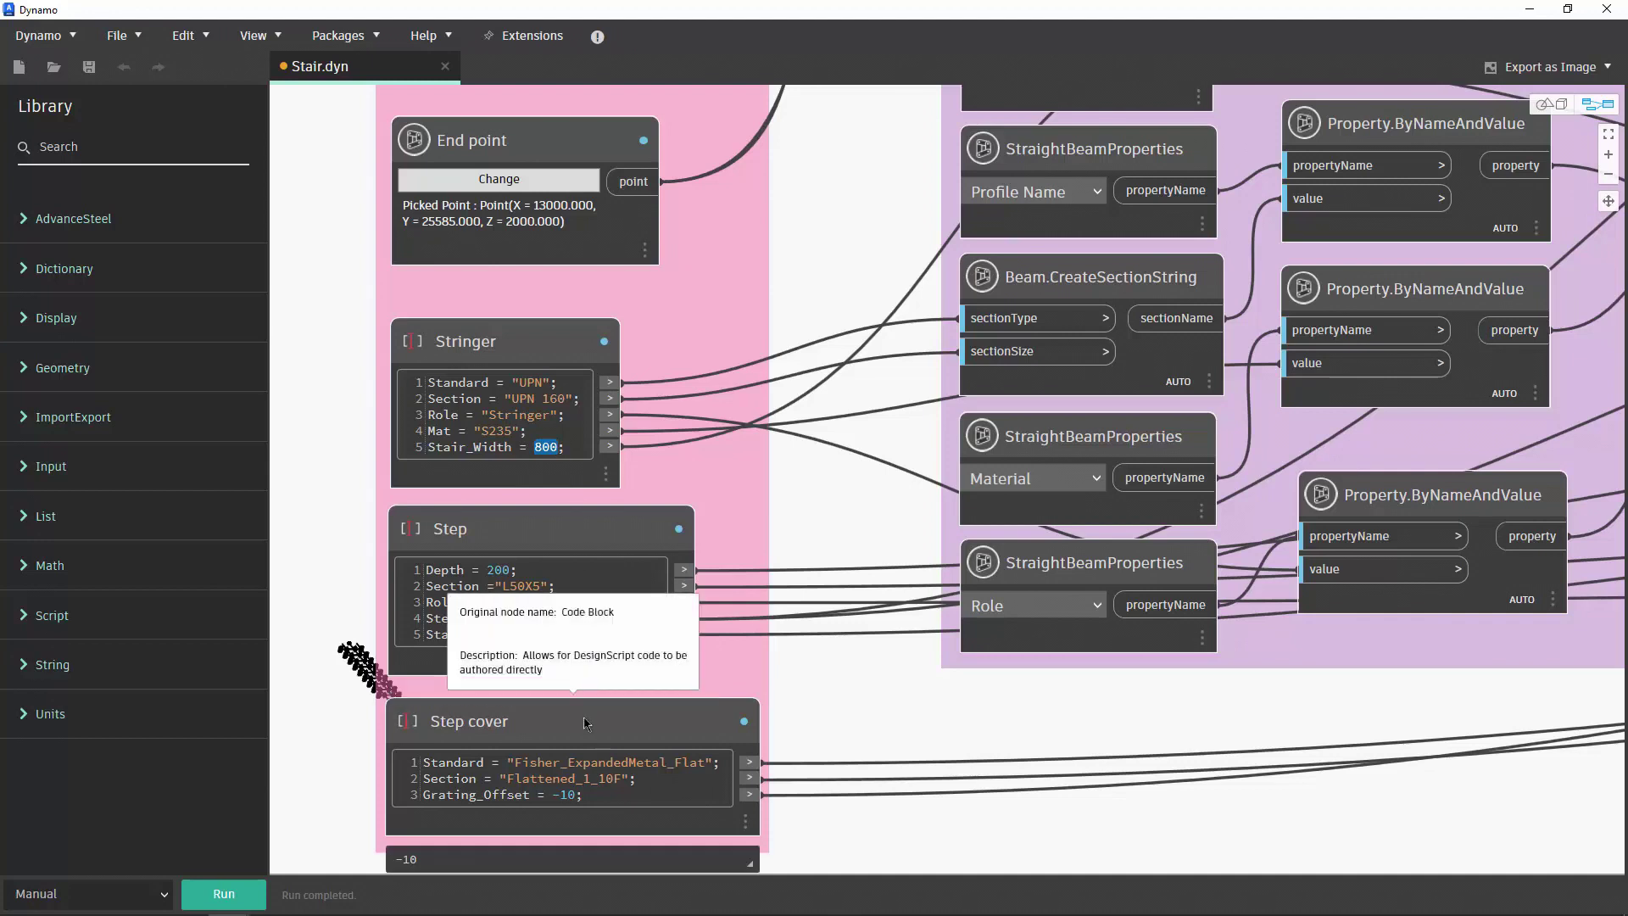
{"action": "double_click", "coordinate": [526, 618]}
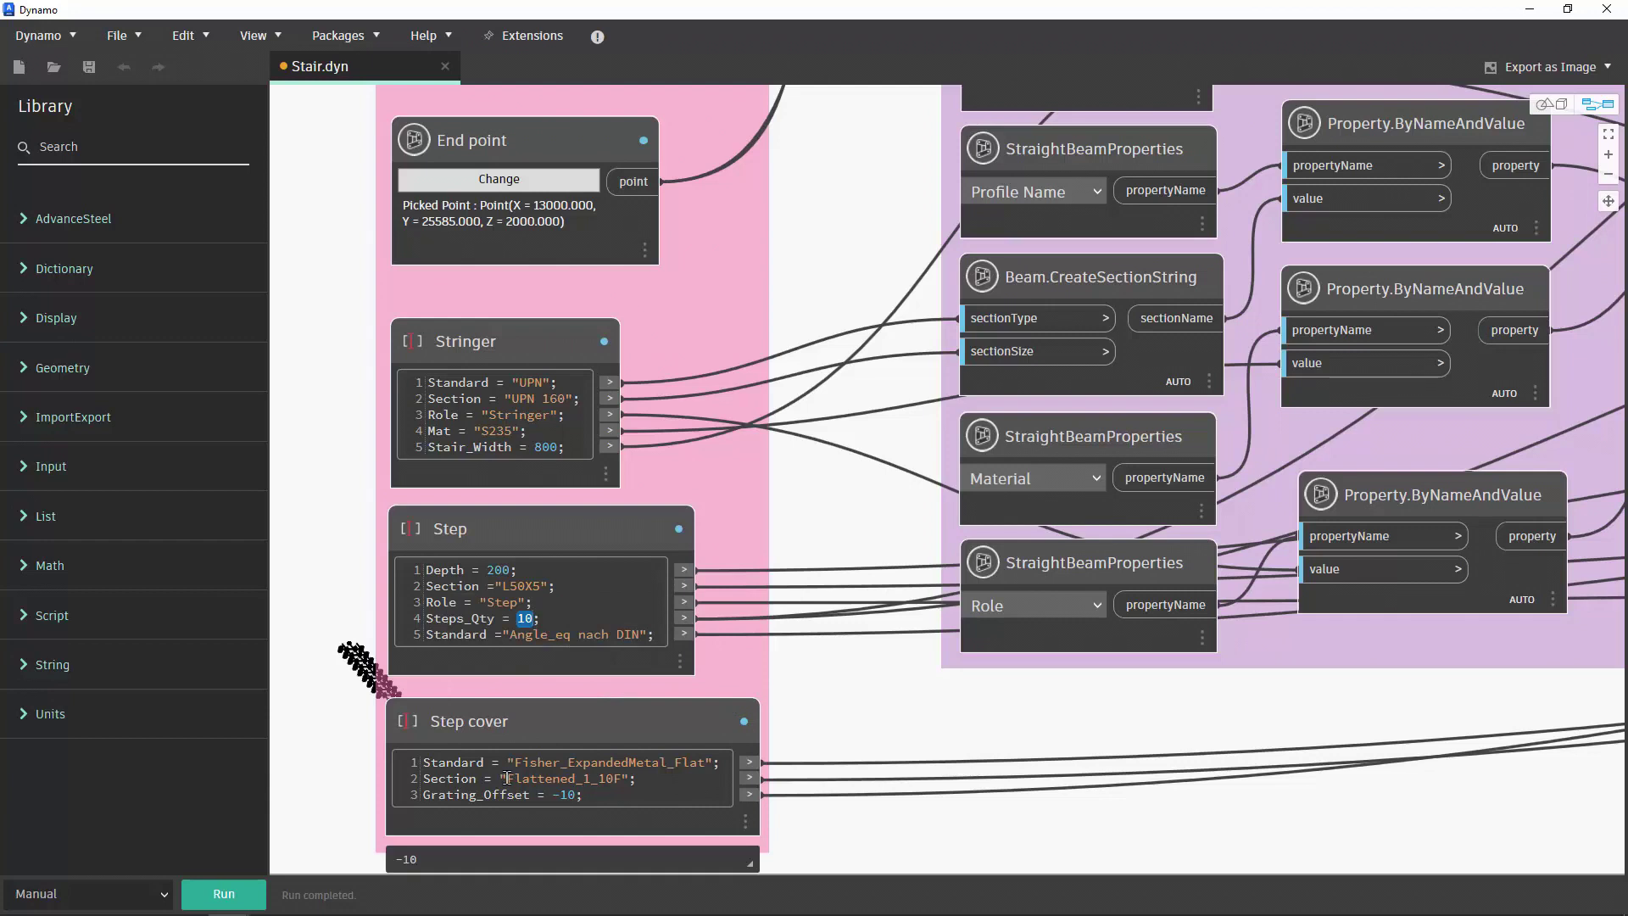
{"action": "left_click_drag", "start_coordinate": [506, 779], "coordinate": [616, 779]}
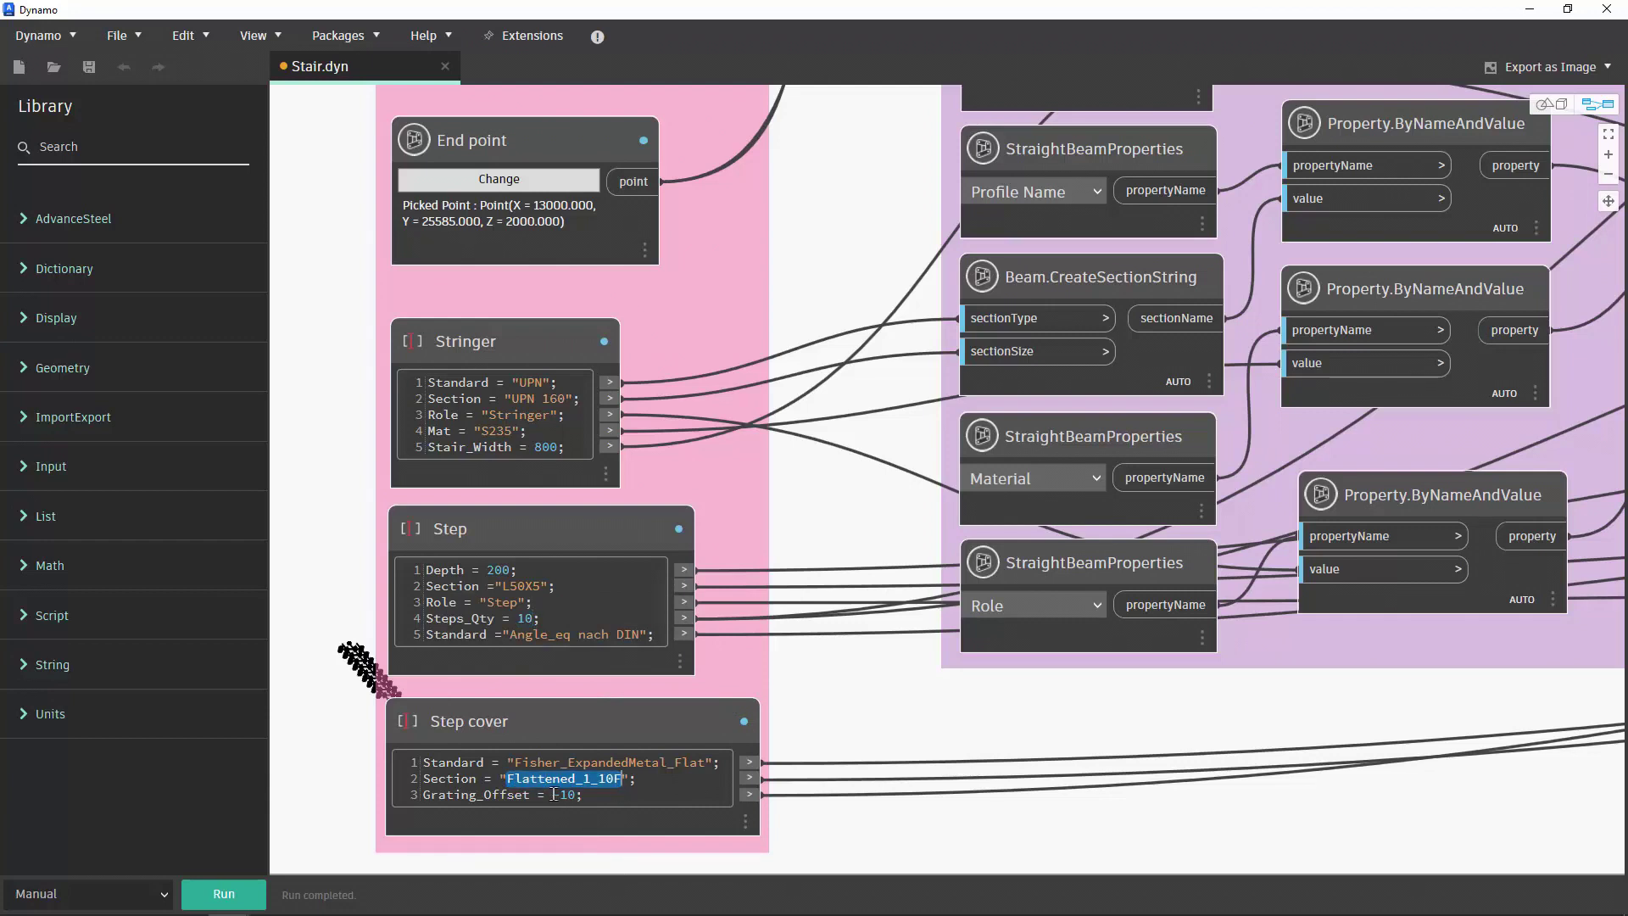
{"action": "left_click_drag", "start_coordinate": [554, 793], "coordinate": [580, 796]}
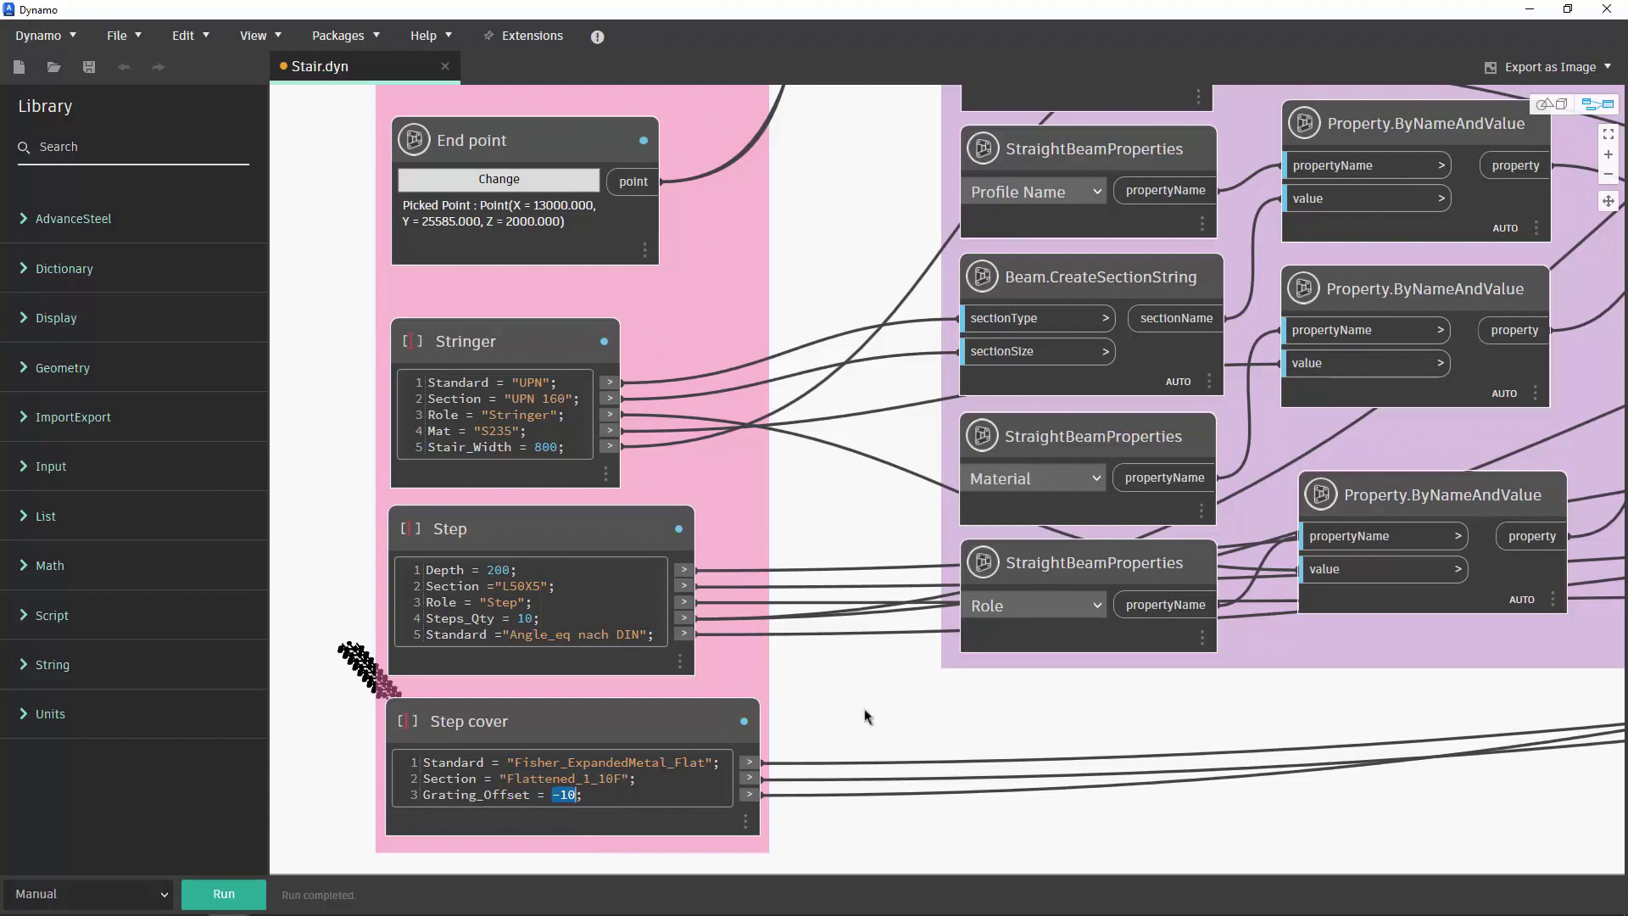
{"action": "left_click", "coordinate": [848, 724]}
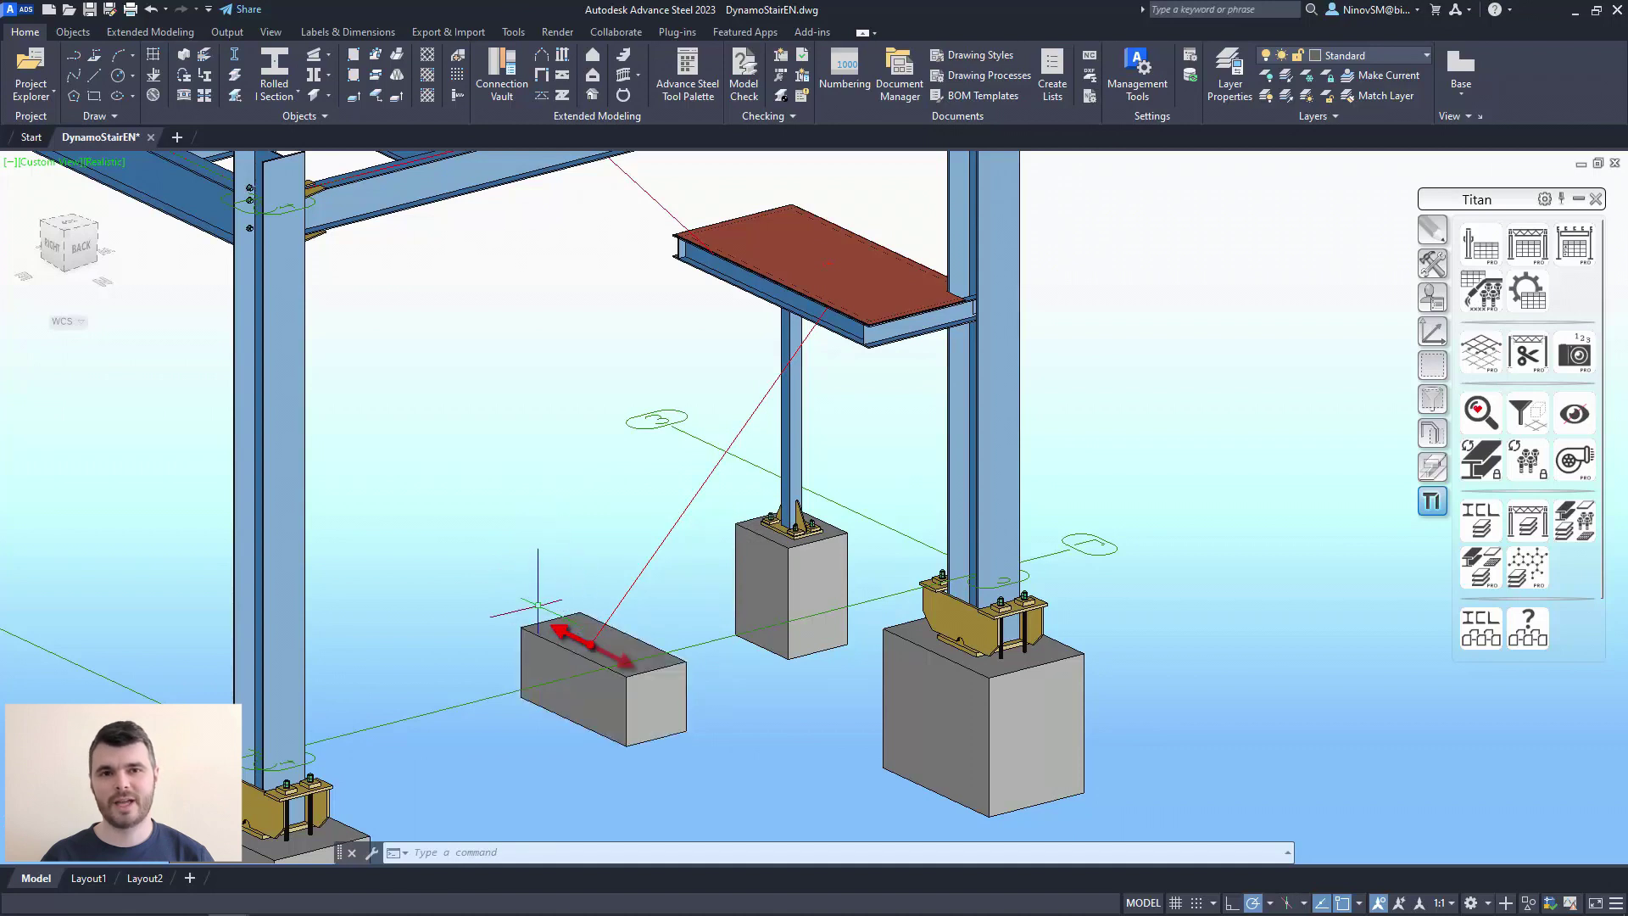
Step: Place two temporary members from the smaller concrete block to the platform beam, then undo them
{"action": "left_click", "coordinate": [659, 673]}
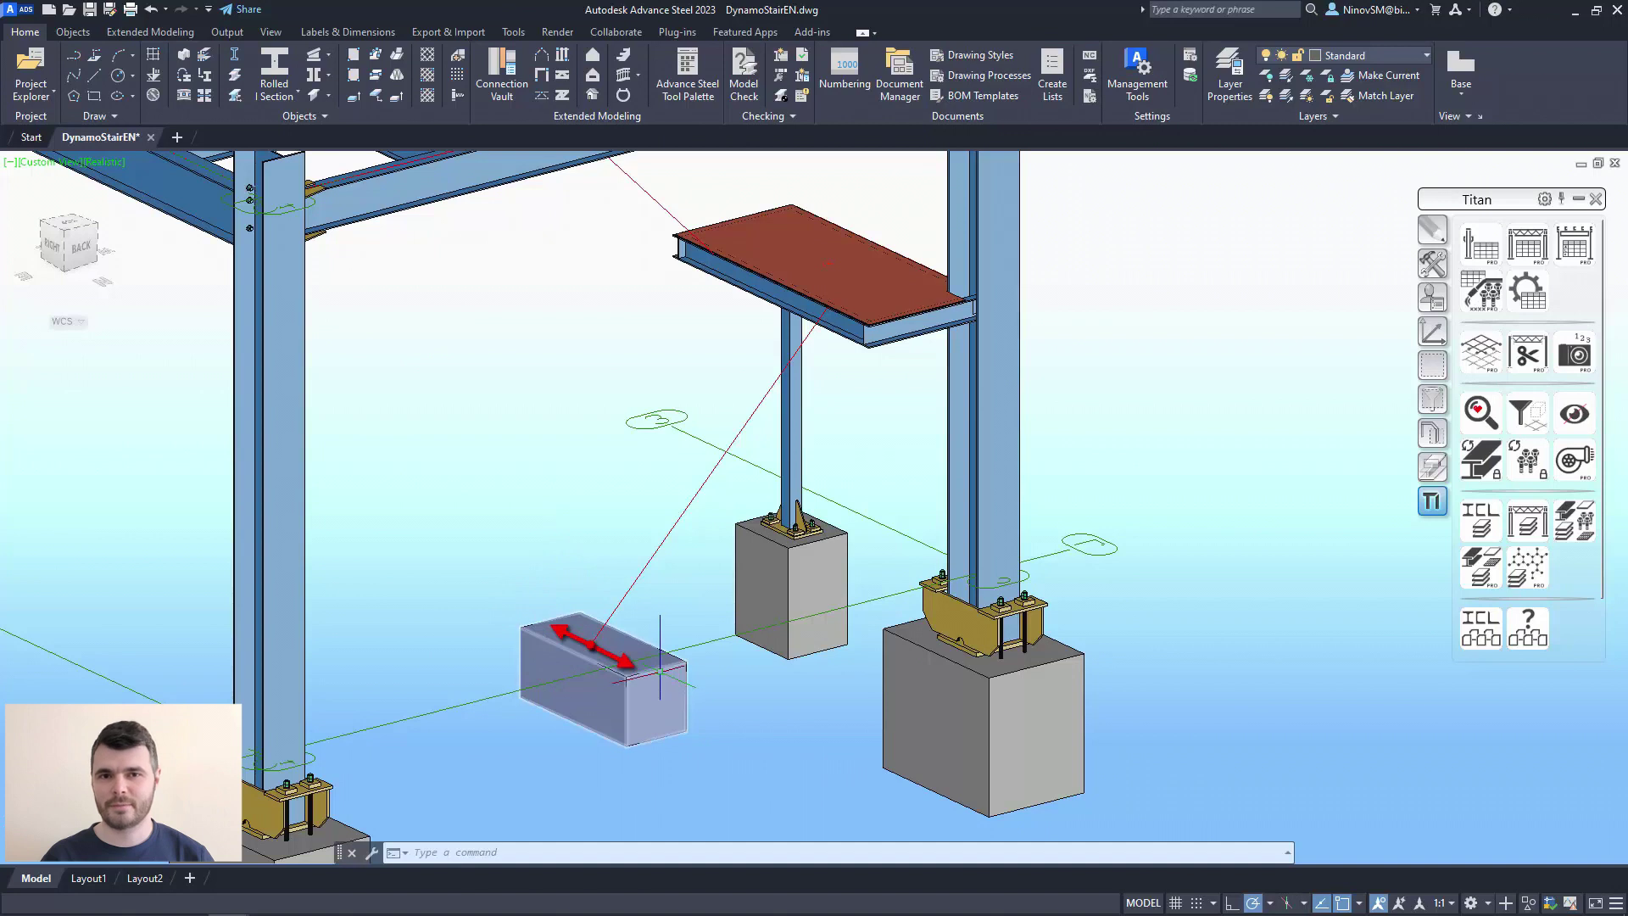
{"action": "left_click", "coordinate": [672, 637]}
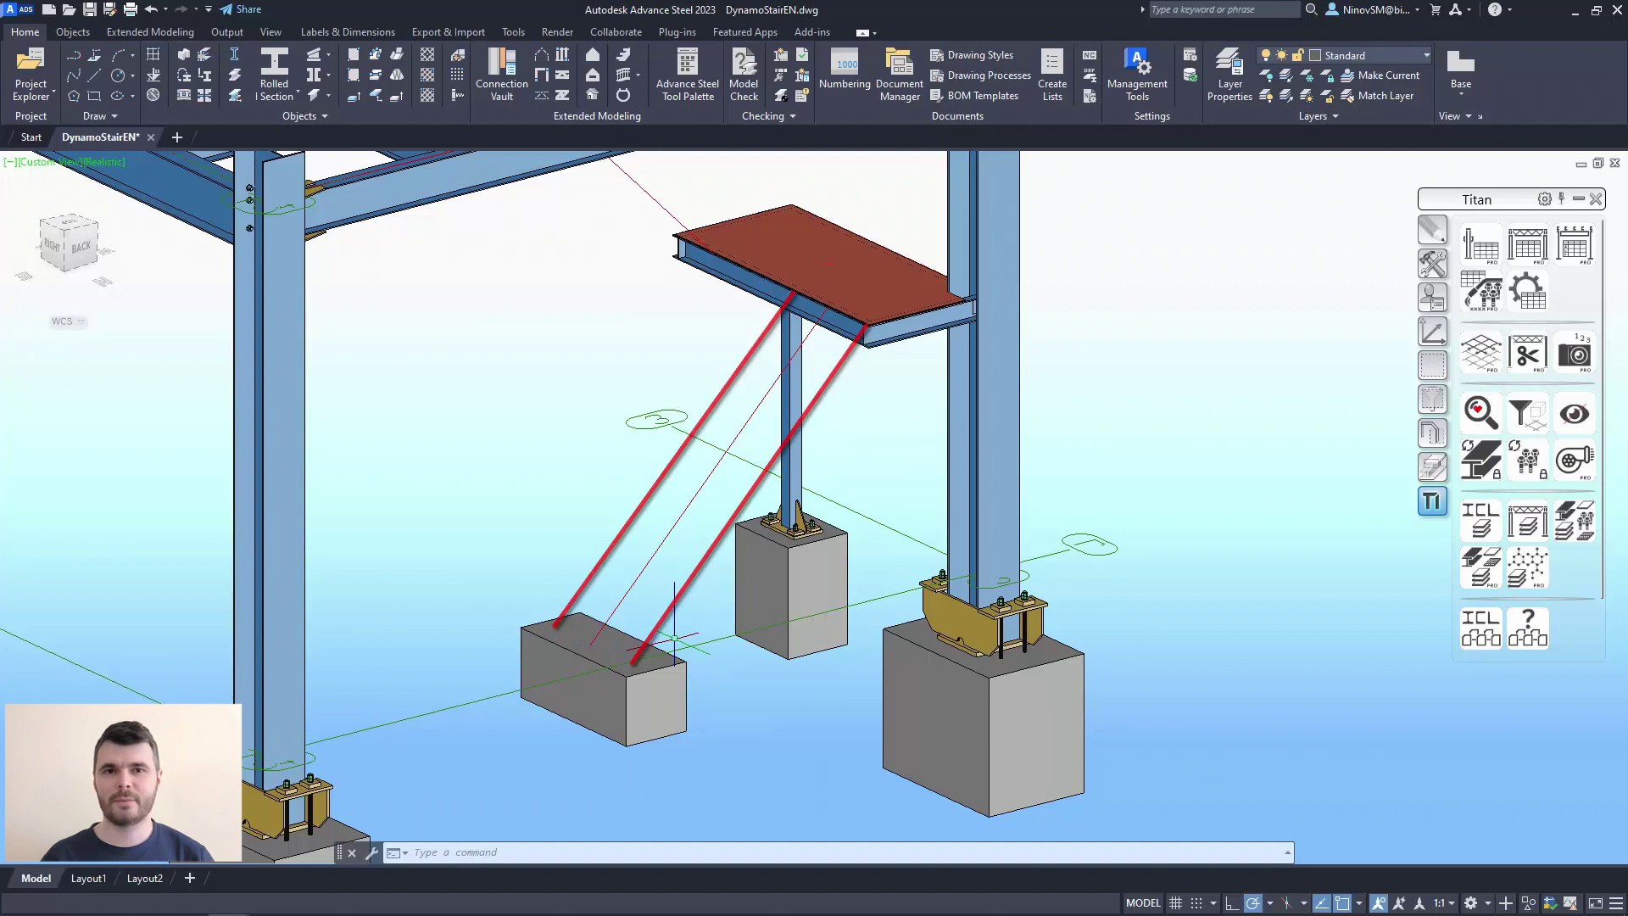
{"action": "key", "text": "Escape"}
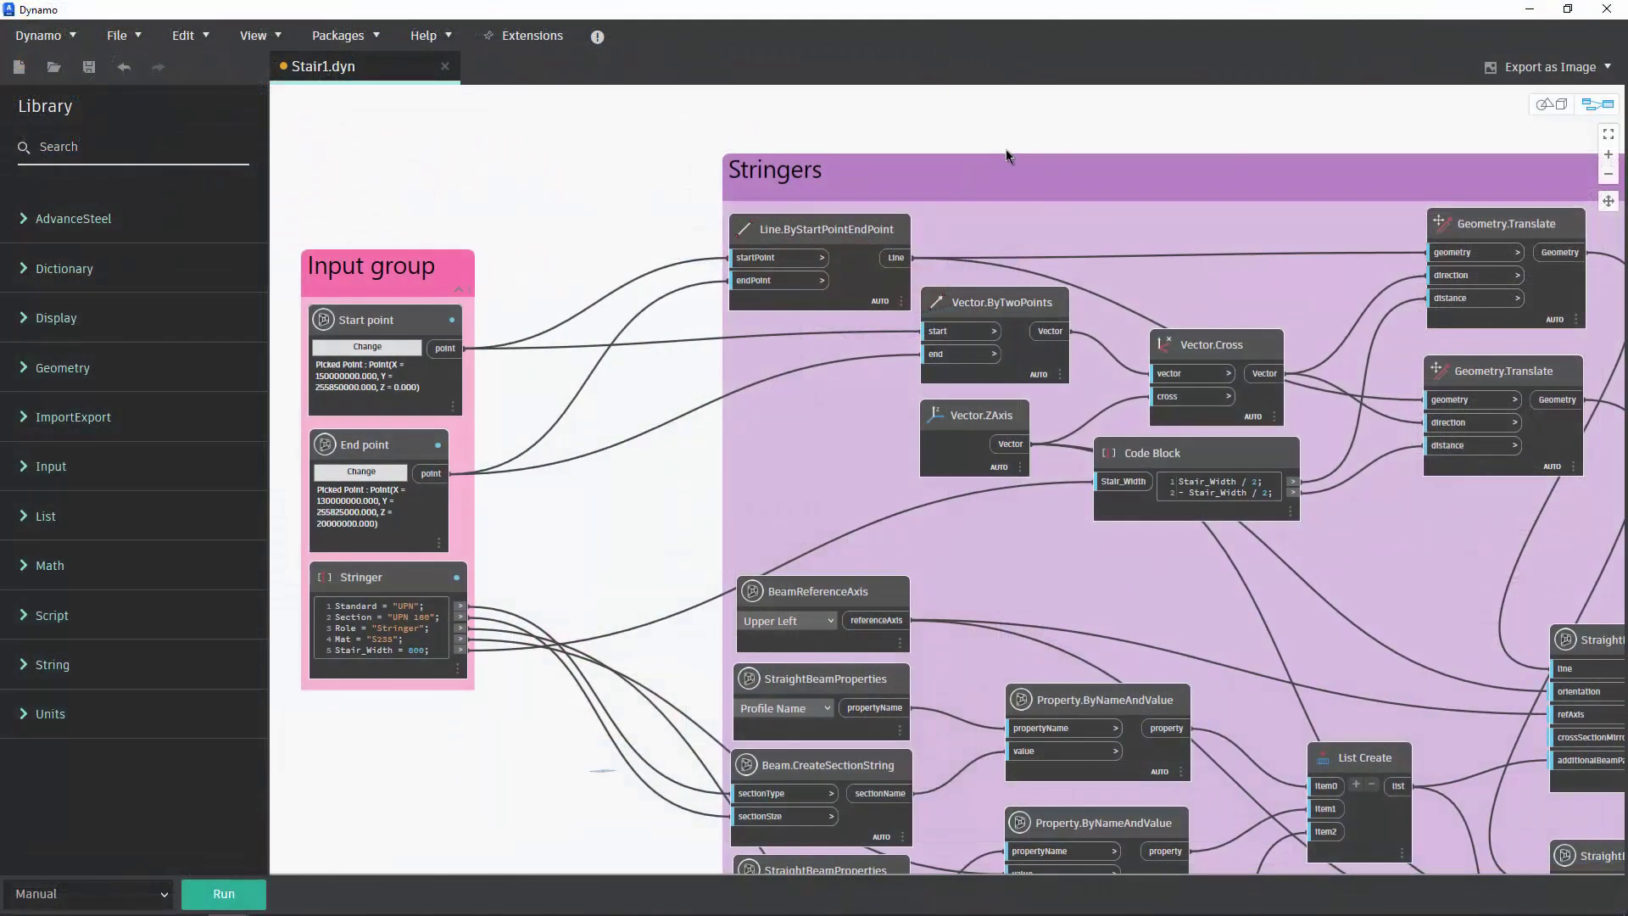
{"action": "scroll", "coordinate": [1005, 155], "scroll_direction": "down", "scroll_amount": 2}
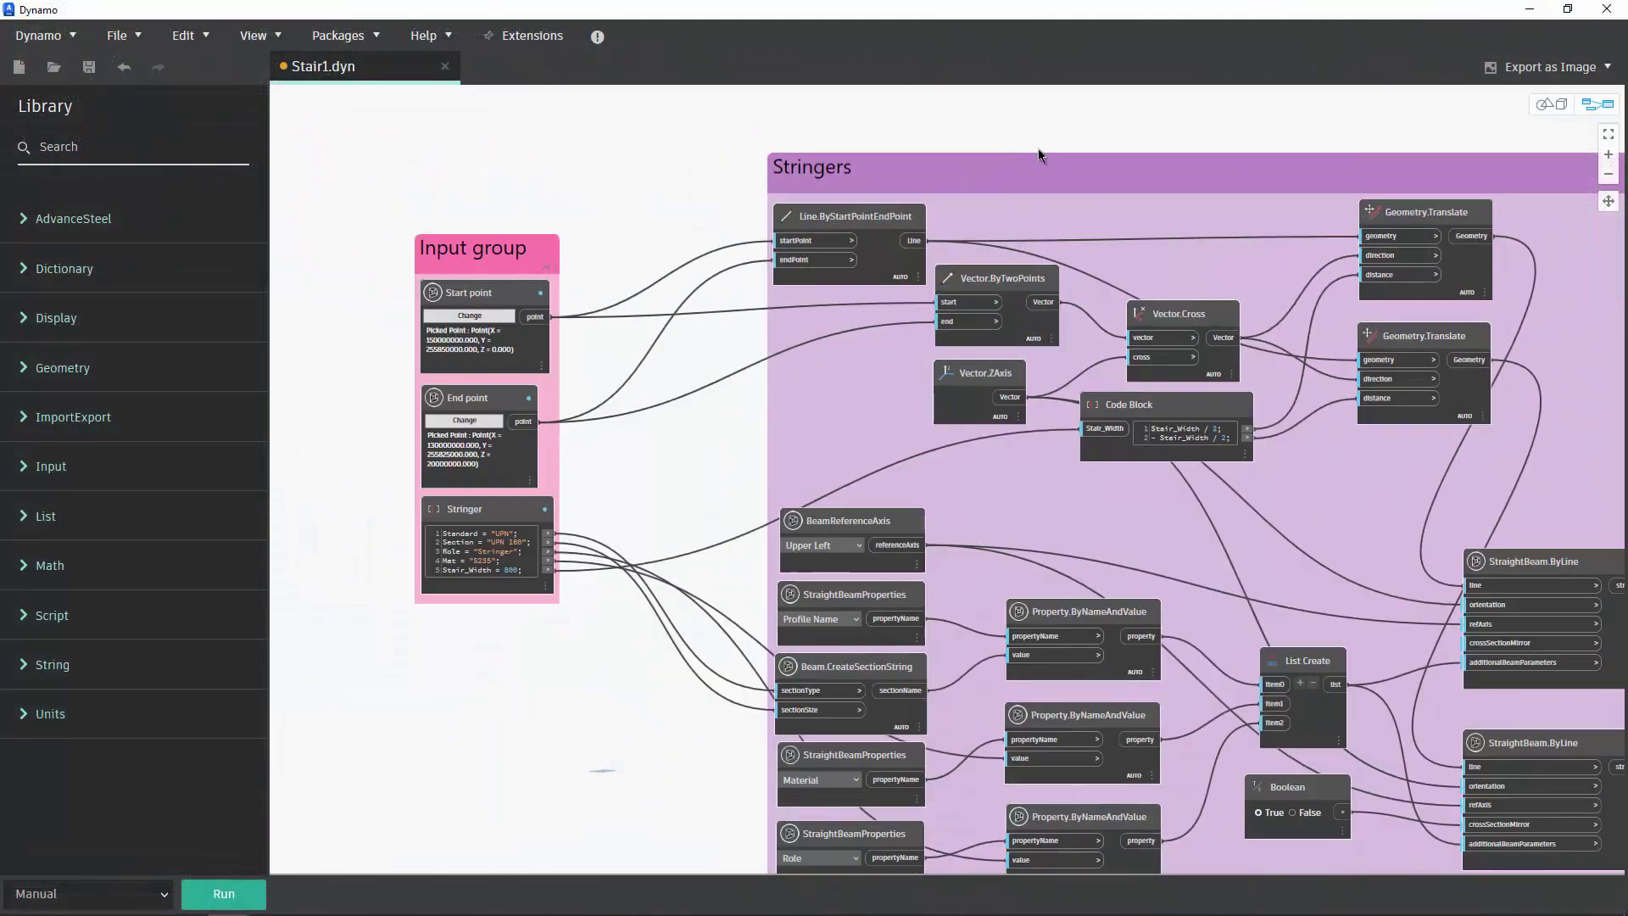
Step: Inspect the Stringers group's Line.ByStartPointEndPoint, Vector.ByTwoPoints and first Geometry.Translate nodes
{"action": "middle_click_drag", "start_coordinate": [1044, 154], "coordinate": [971, 154]}
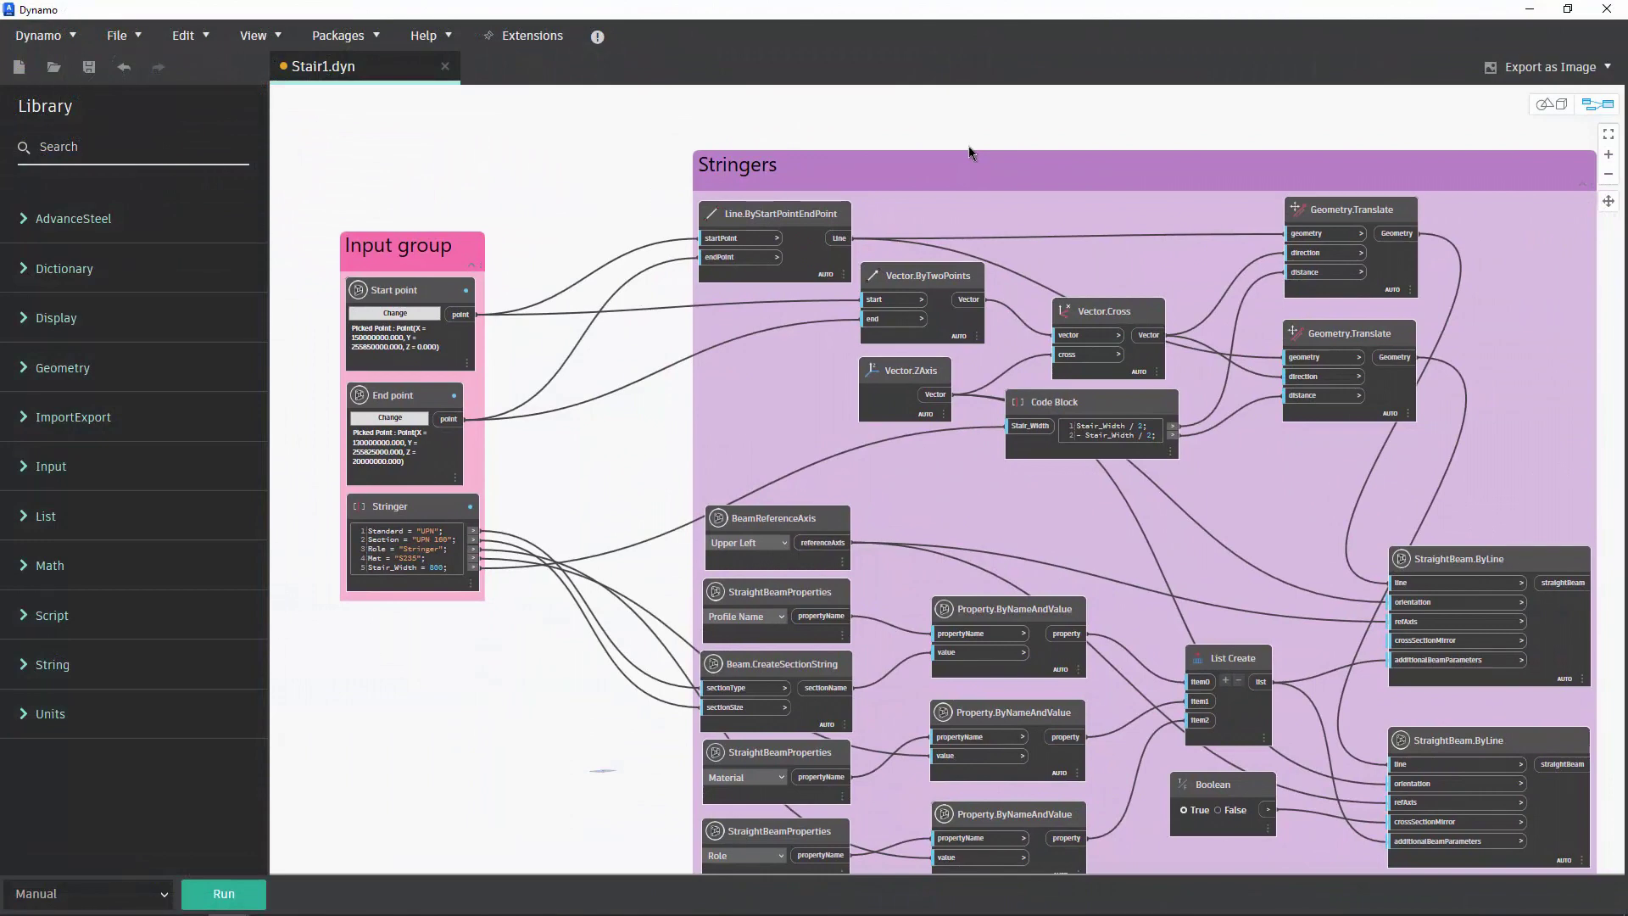
{"action": "left_click", "coordinate": [811, 218]}
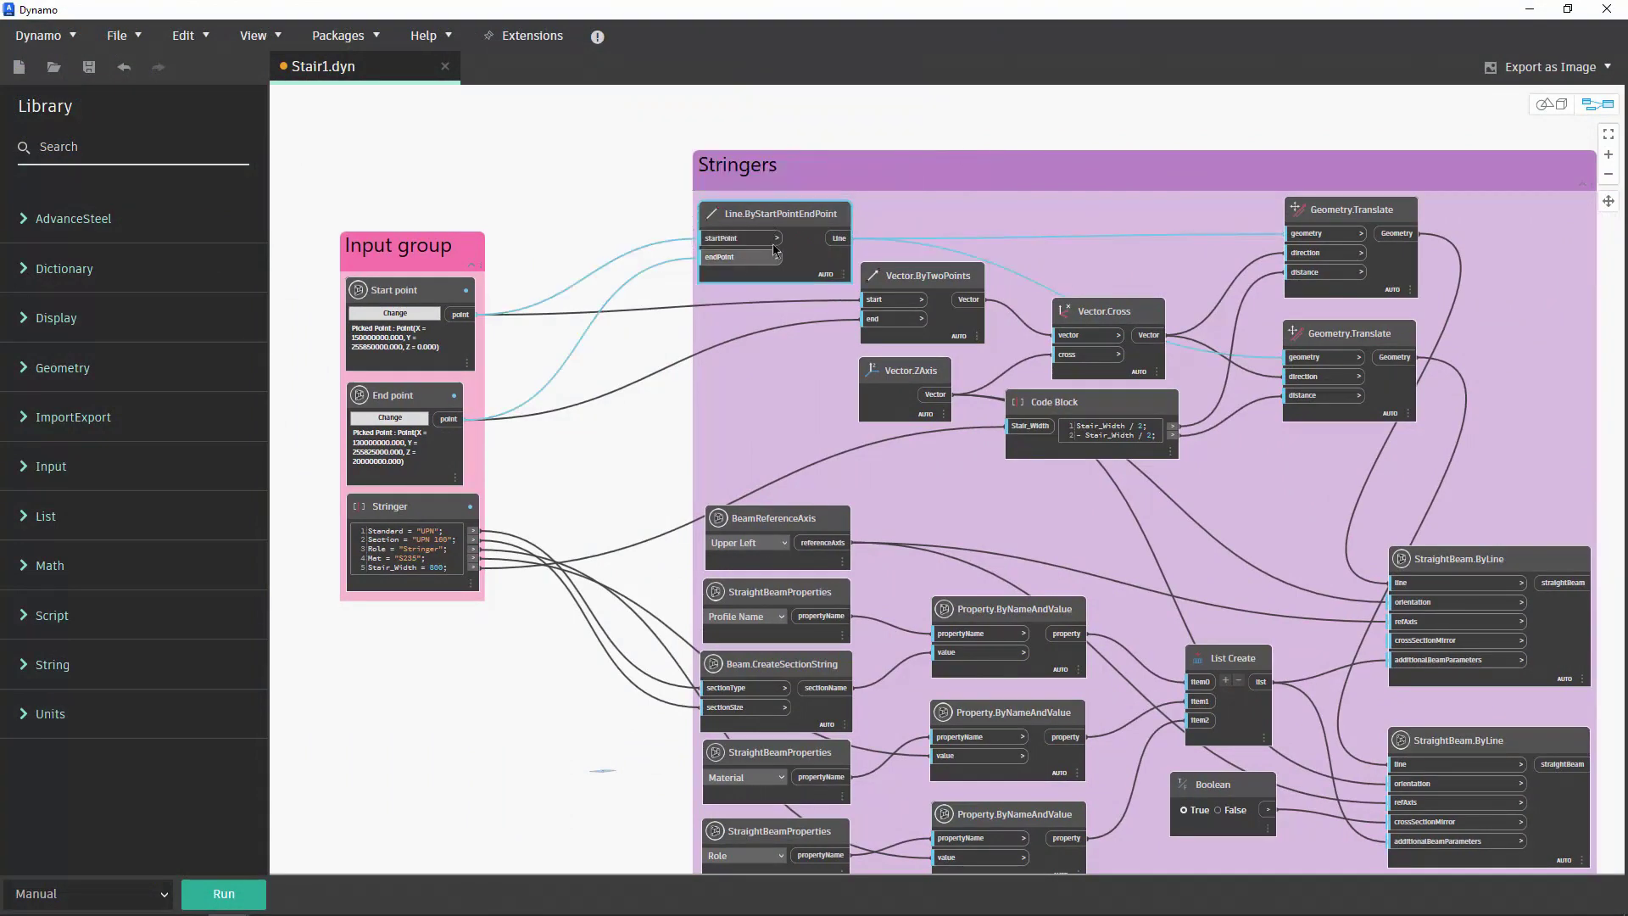
{"action": "left_click", "coordinate": [937, 277]}
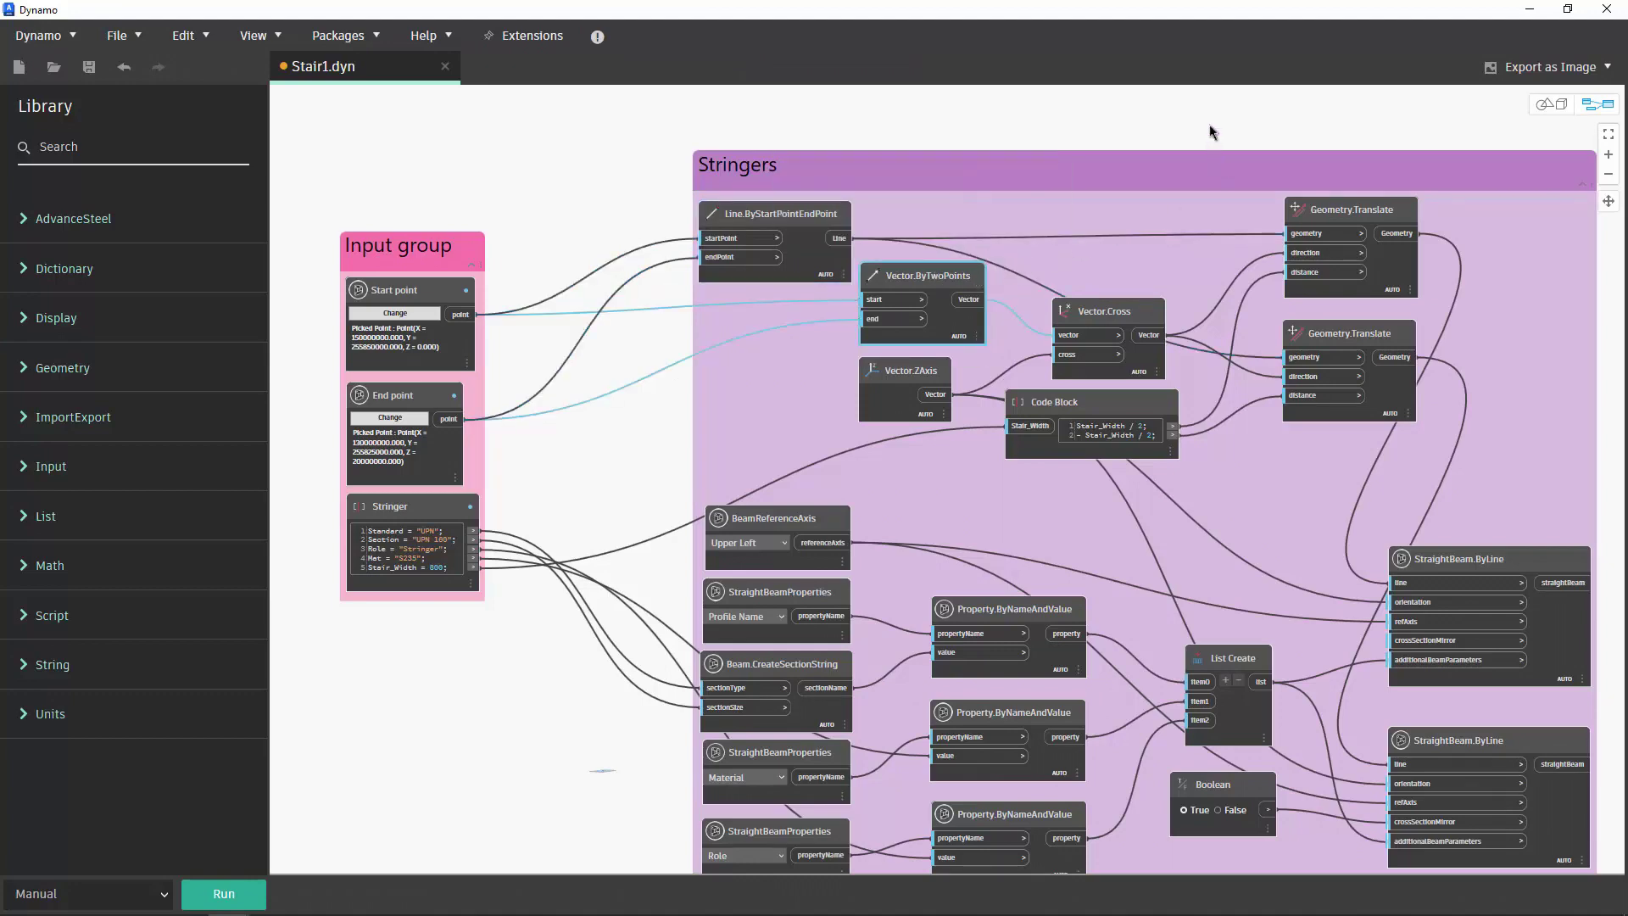
{"action": "scroll", "coordinate": [1209, 130], "scroll_direction": "up", "scroll_amount": 1}
{"action": "scroll", "coordinate": [1212, 146], "scroll_direction": "up", "scroll_amount": 1}
{"action": "scroll", "coordinate": [1216, 166], "scroll_direction": "up", "scroll_amount": 1}
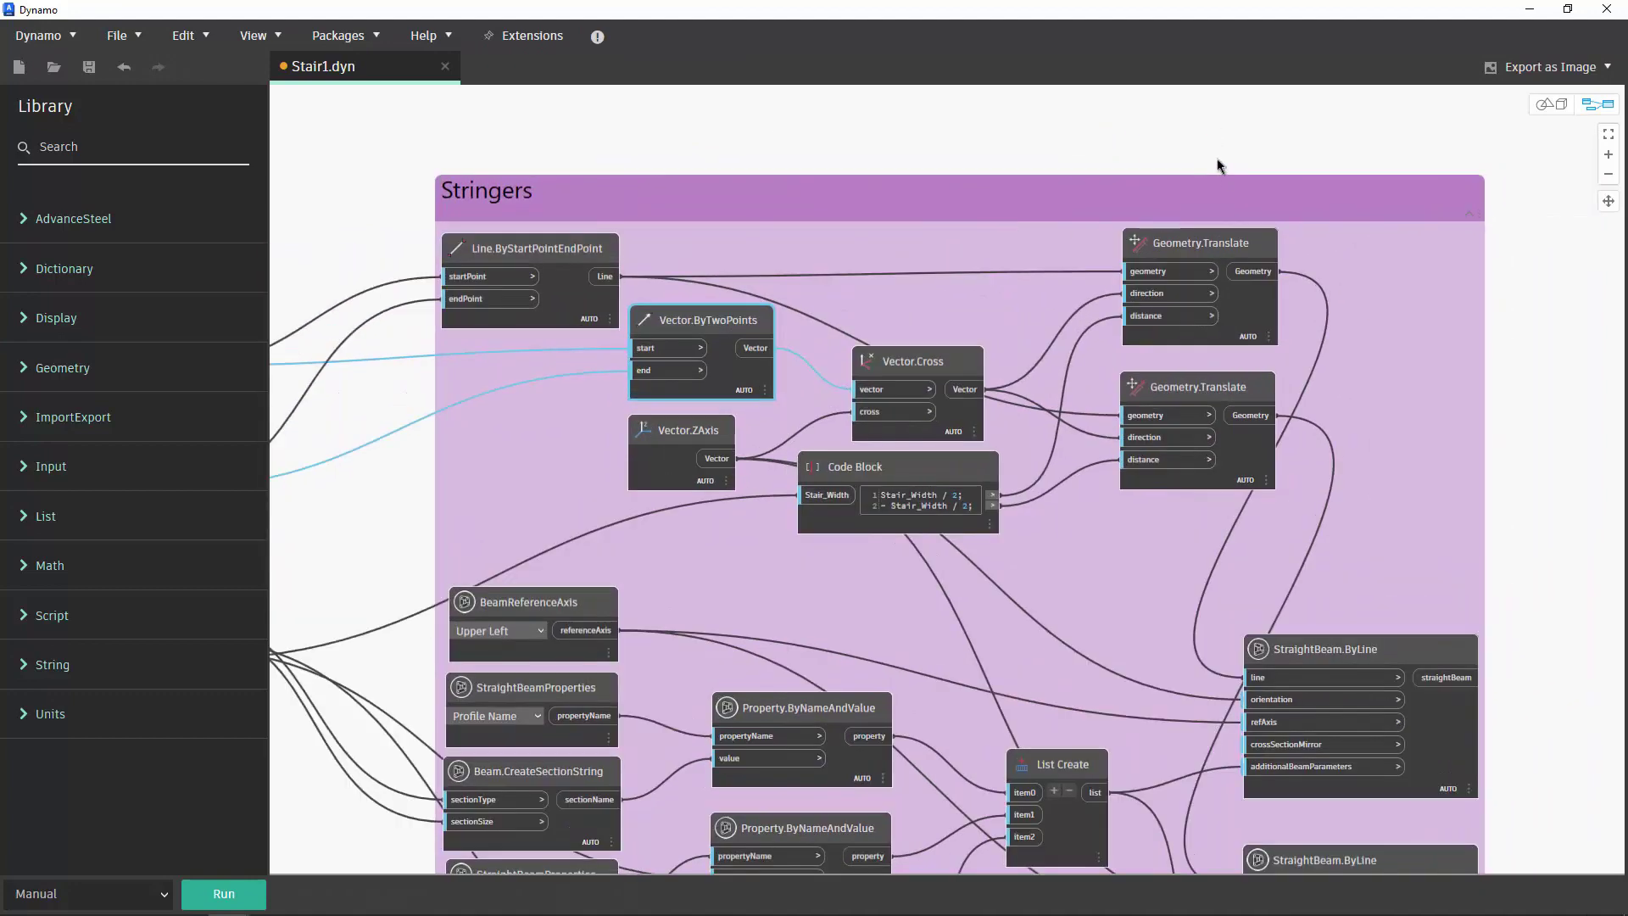
{"action": "left_click", "coordinate": [1219, 251]}
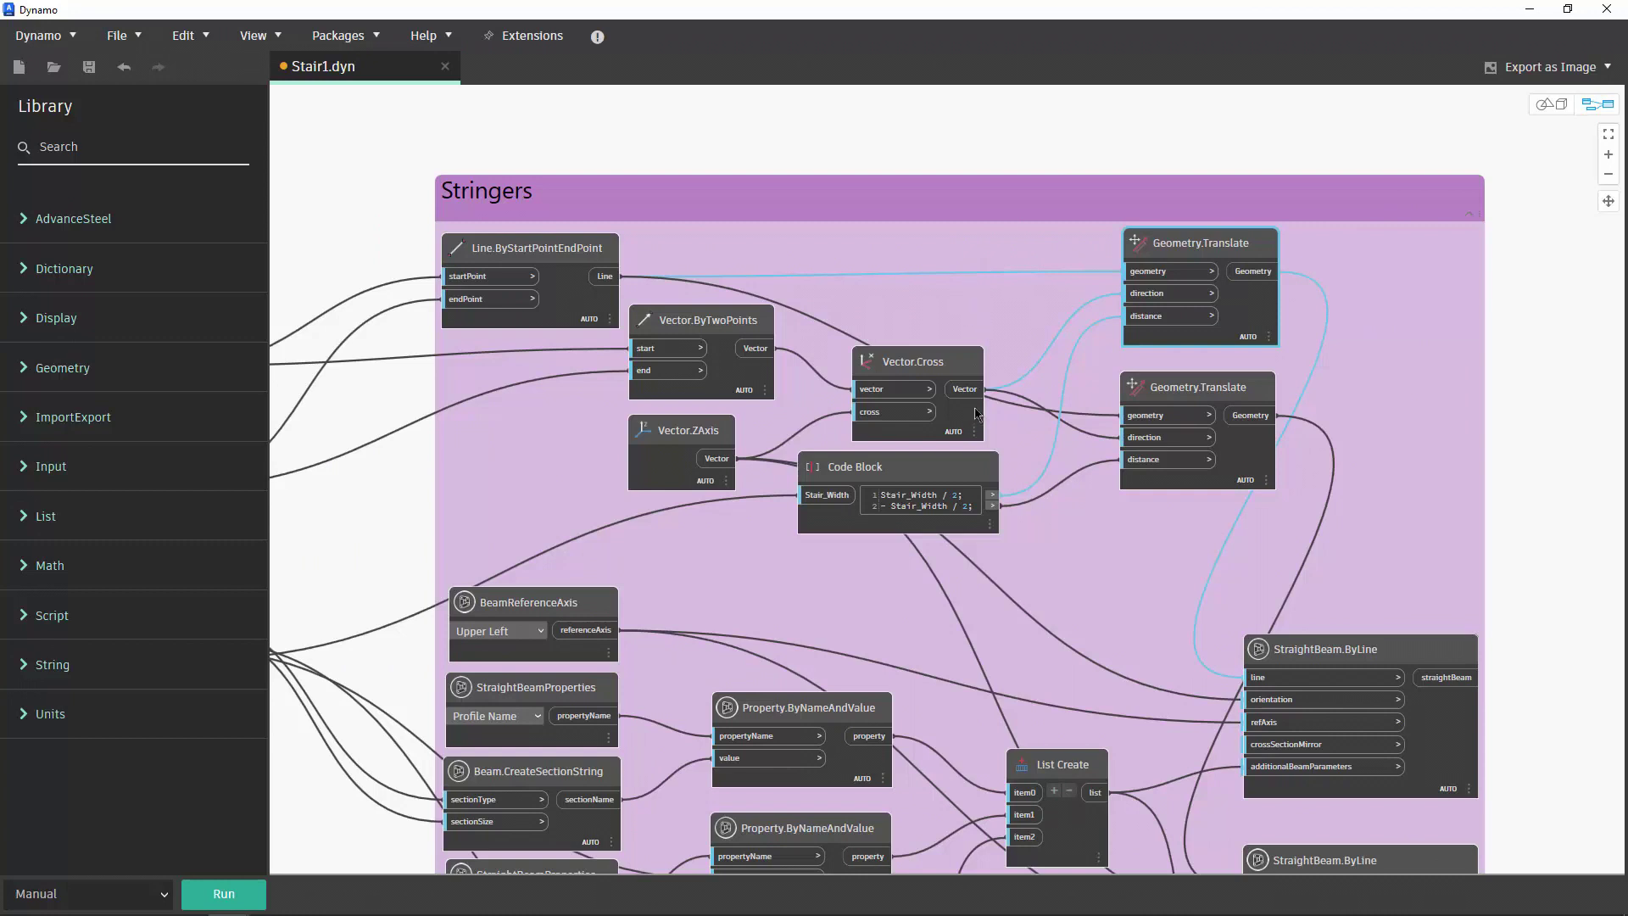
Step: Inspect the Vector.Cross perpendicular vector and the half-width offset Code Block, then clear the selection
{"action": "left_click", "coordinate": [937, 369]}
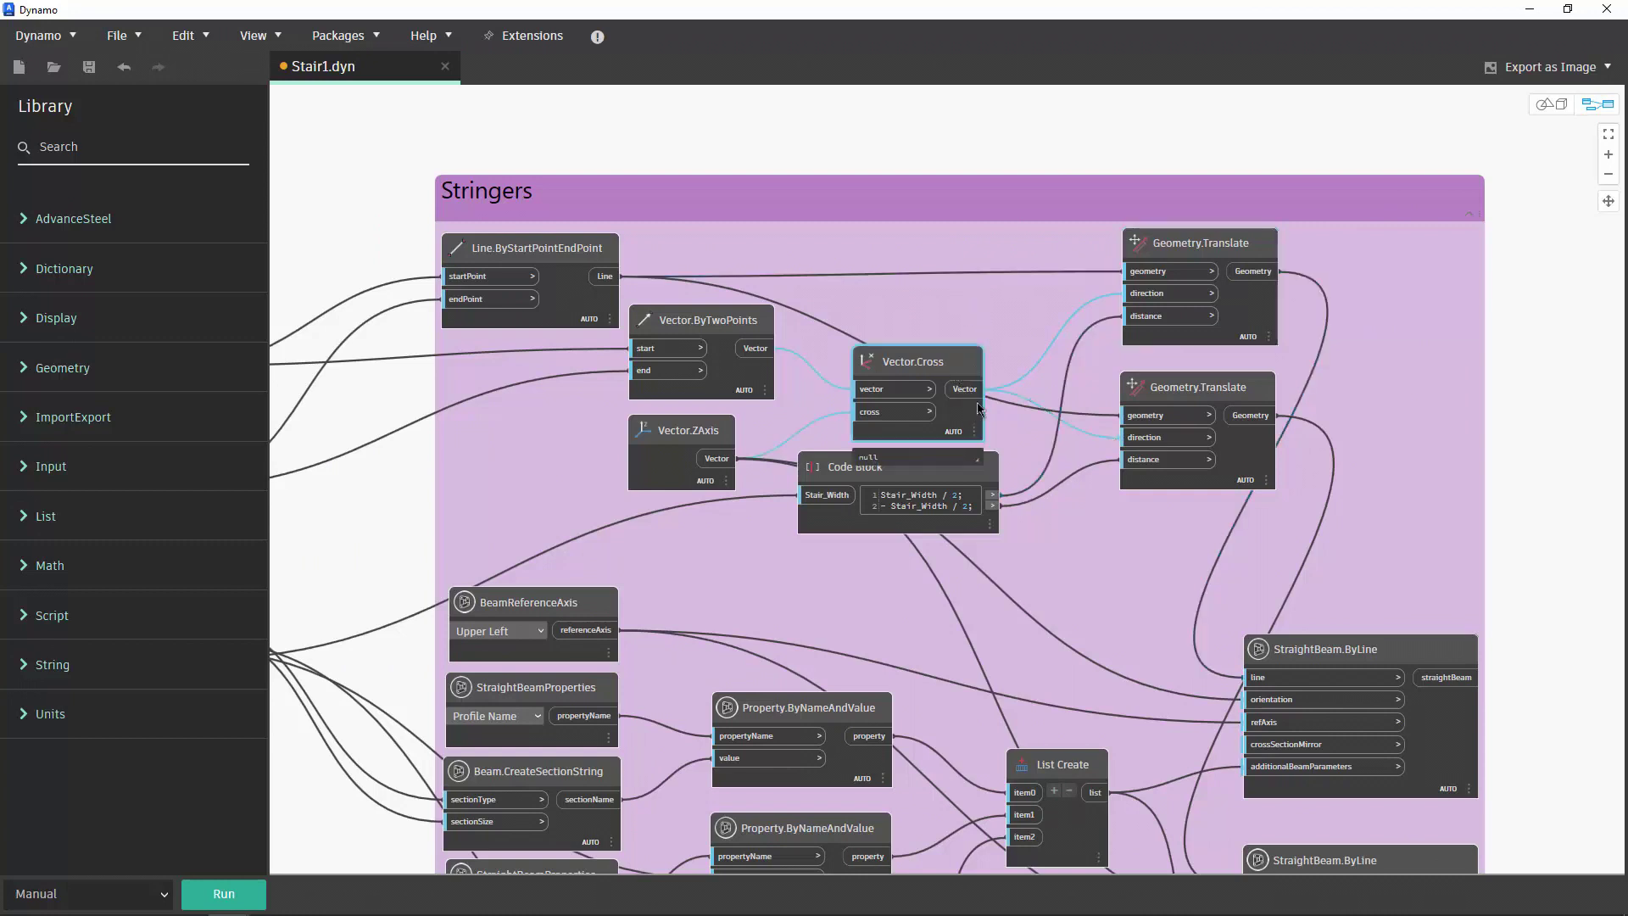
{"action": "left_click", "coordinate": [945, 473]}
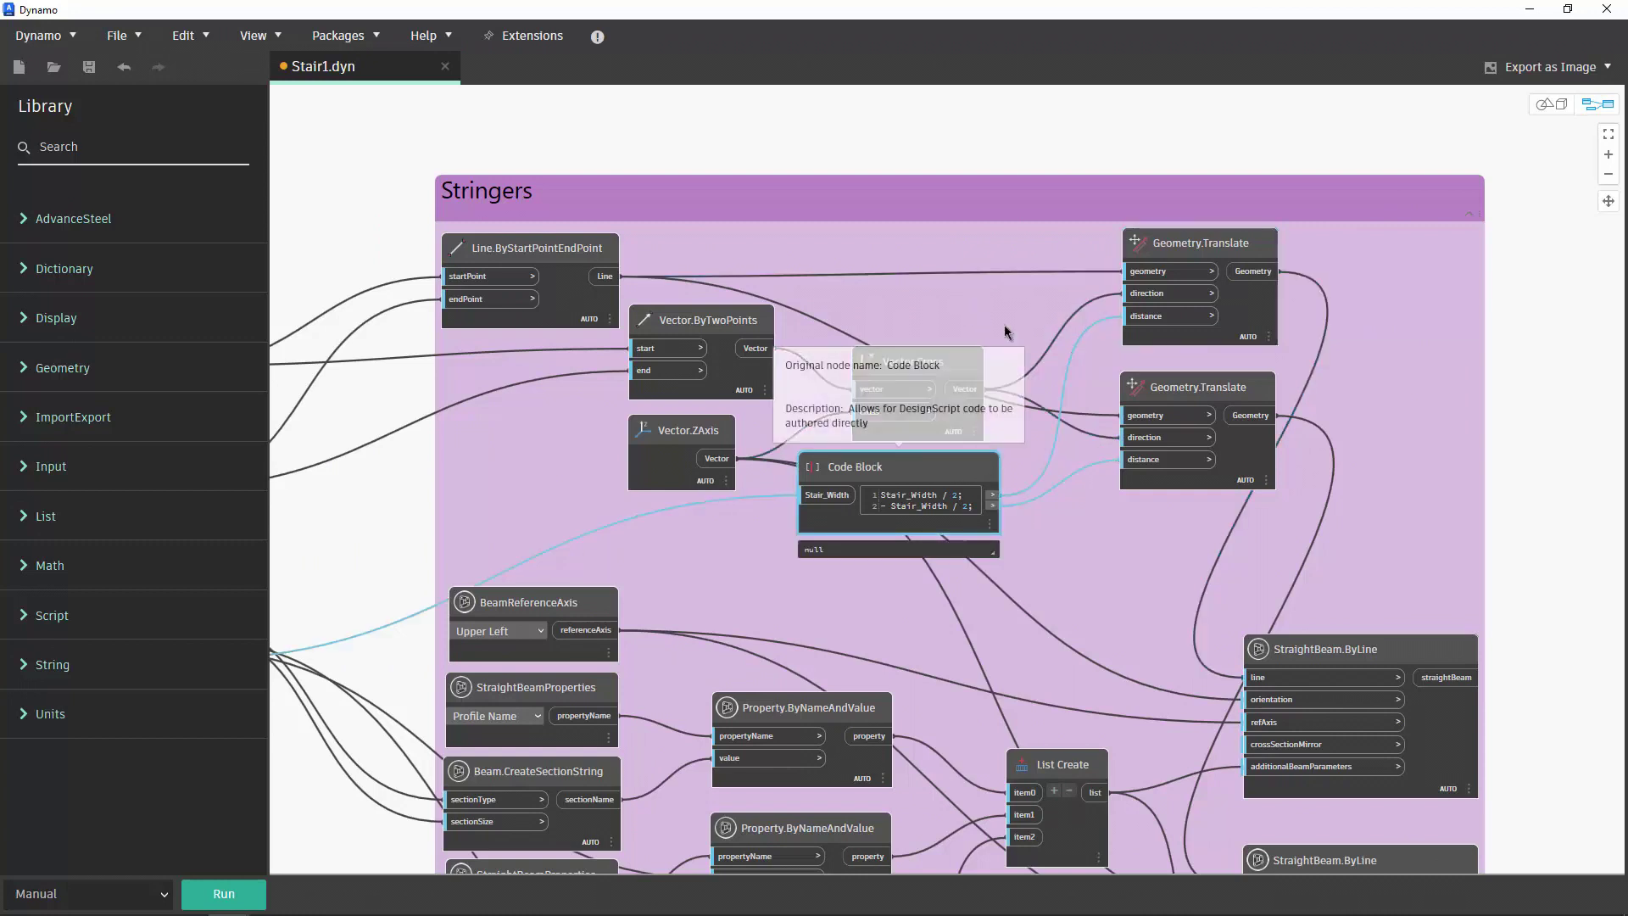
{"action": "left_click", "coordinate": [996, 149]}
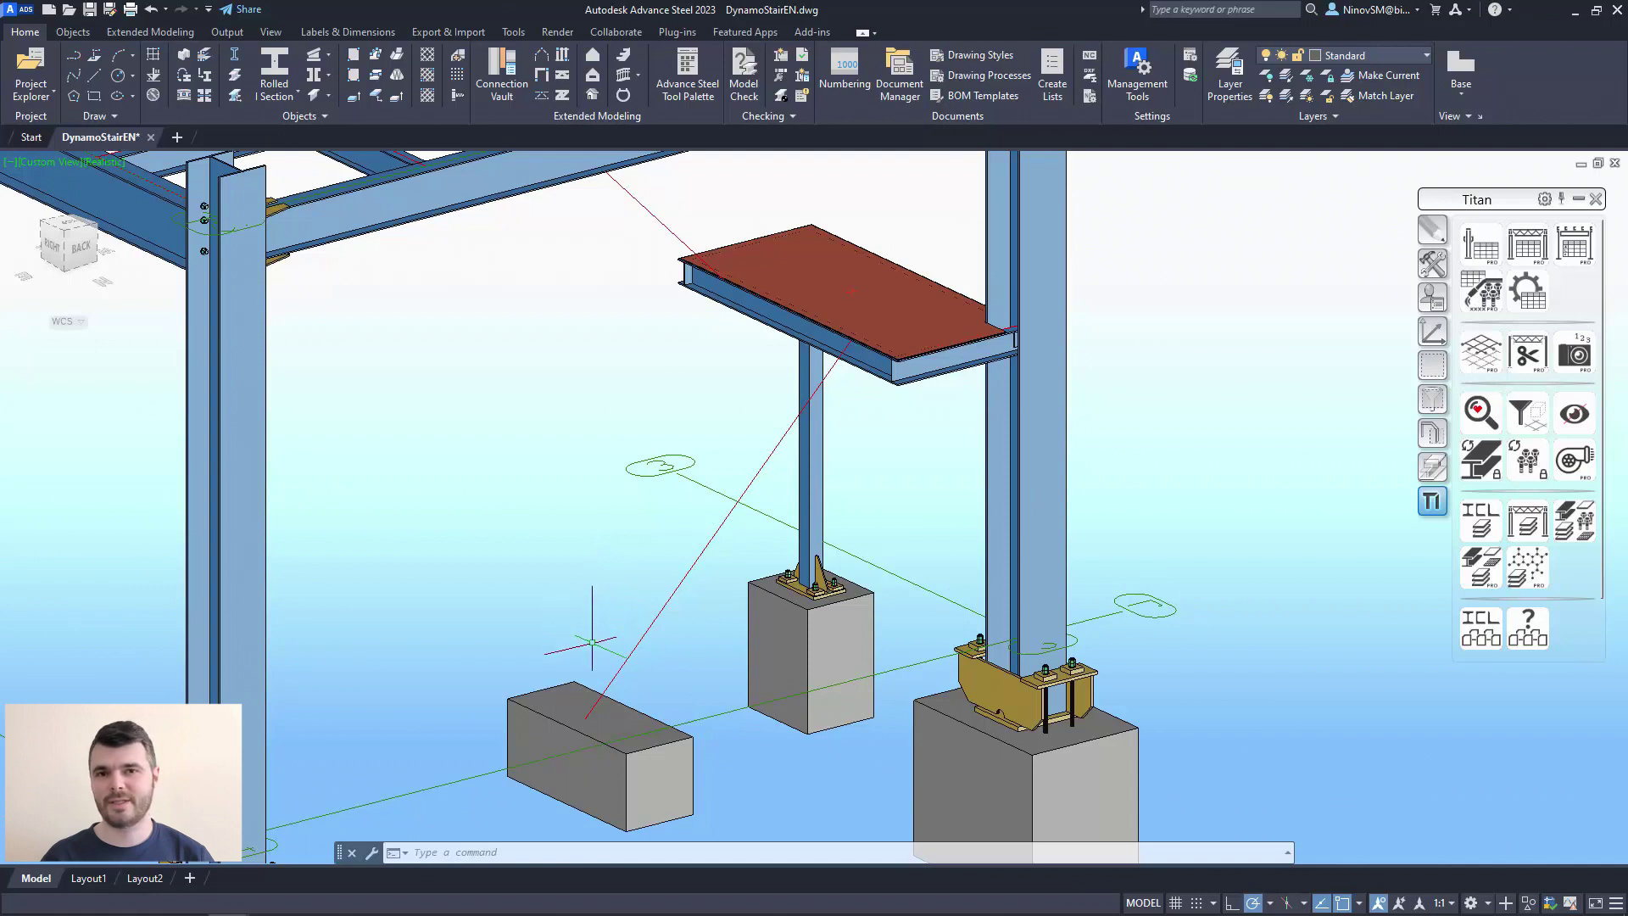
Step: Sketch the direction vector arrow from the block's top and the vertical Vz arrow above it
{"action": "left_click", "coordinate": [587, 713]}
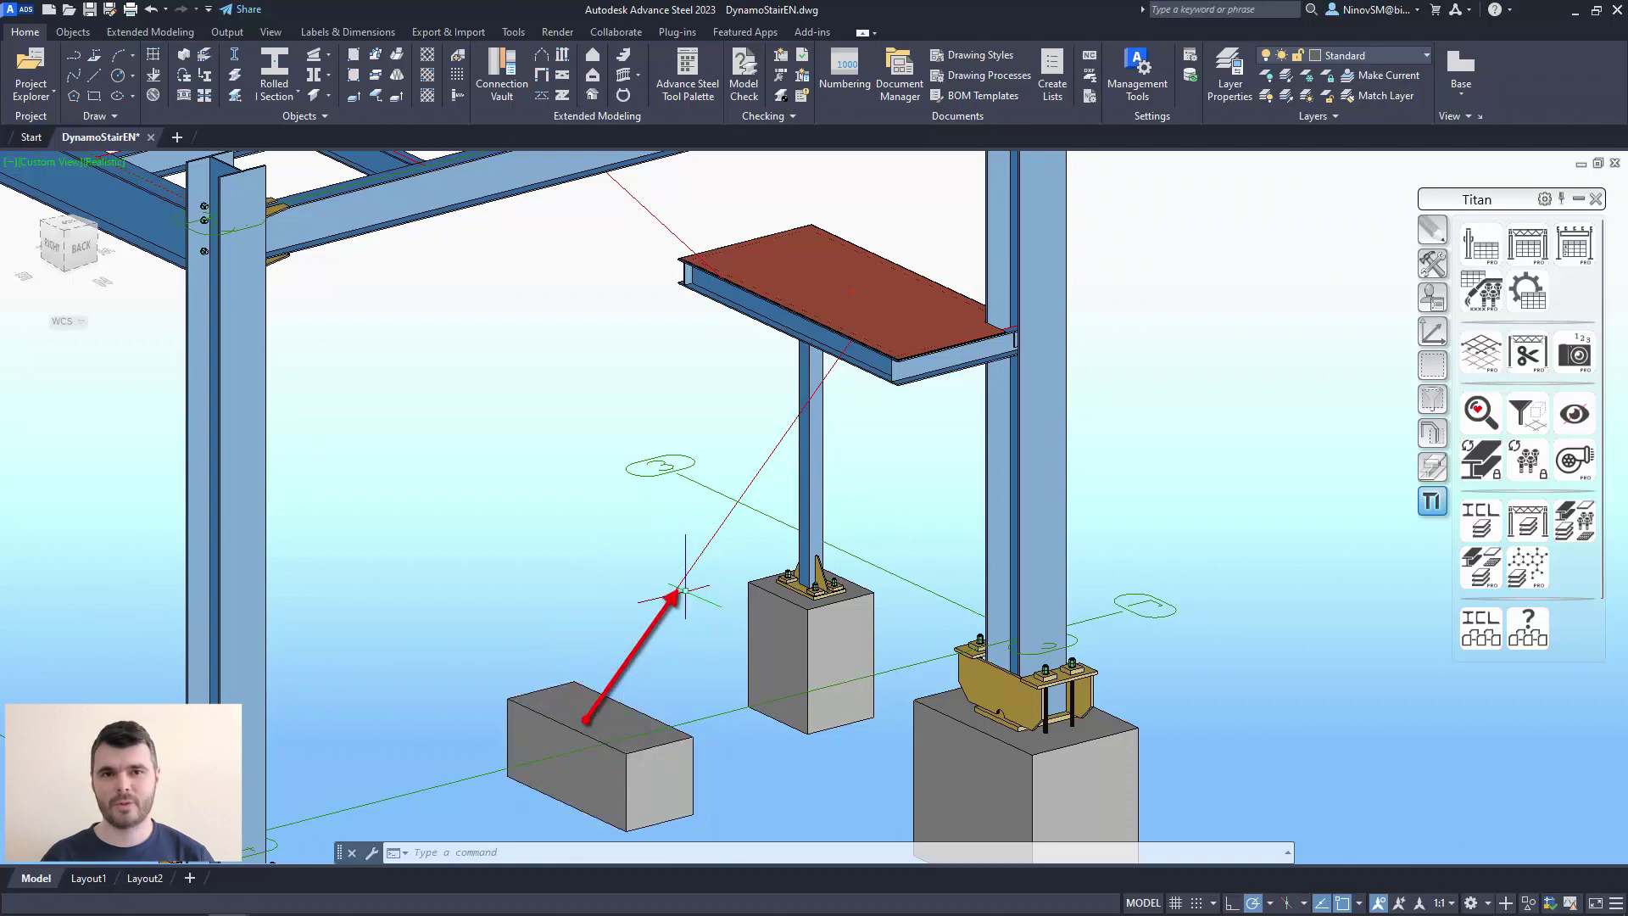
{"action": "left_click", "coordinate": [678, 595]}
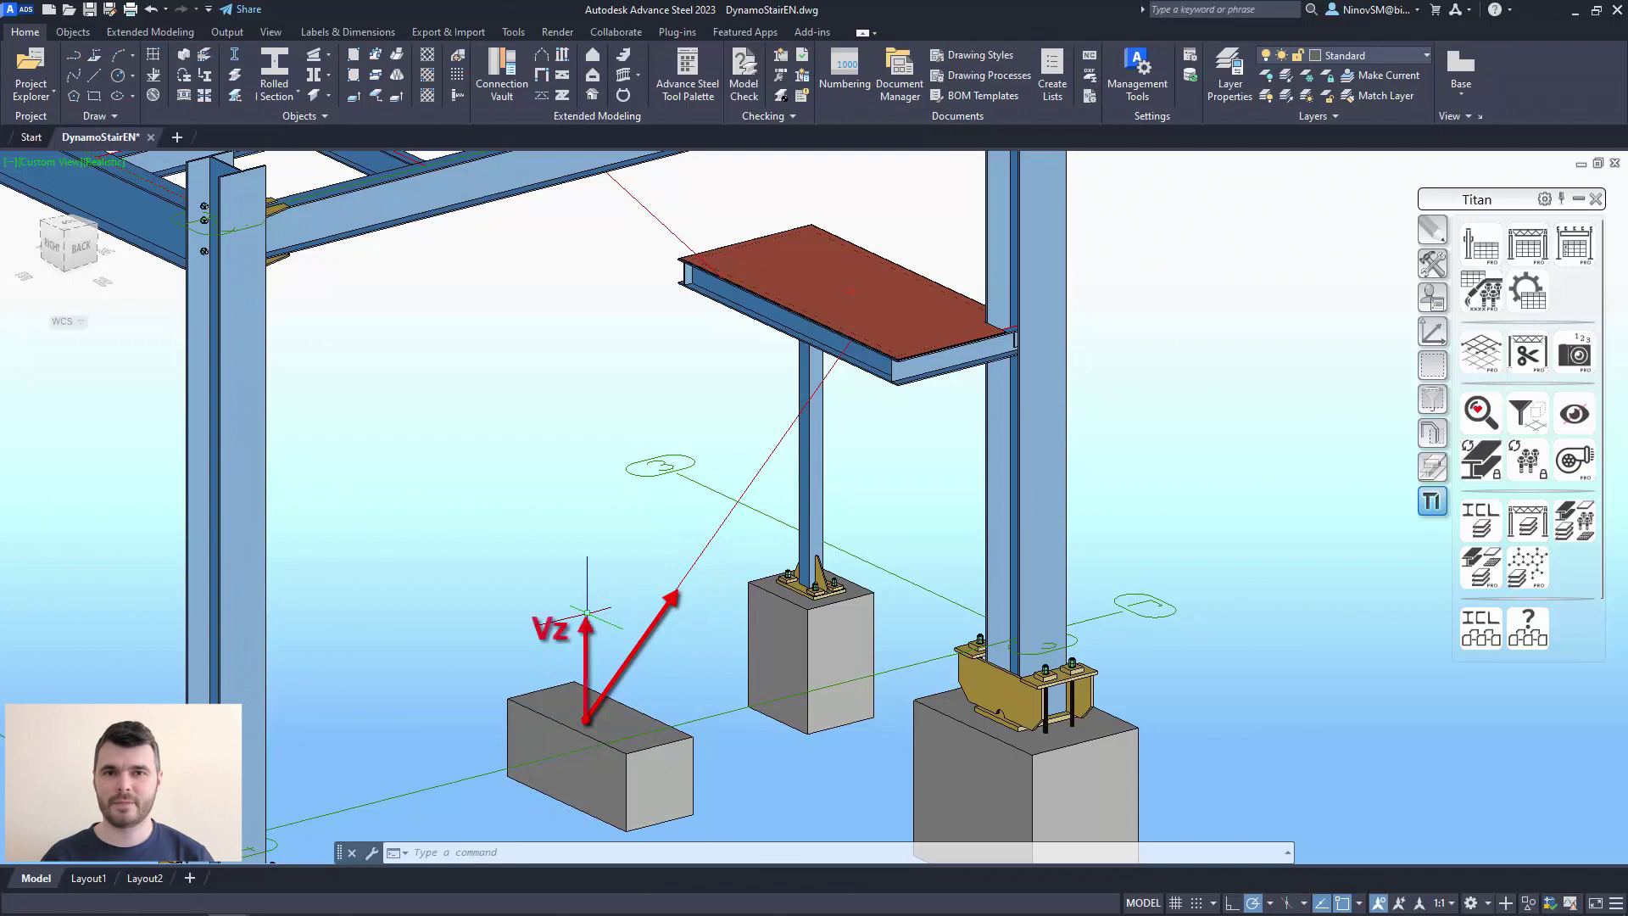
{"action": "left_click", "coordinate": [588, 611]}
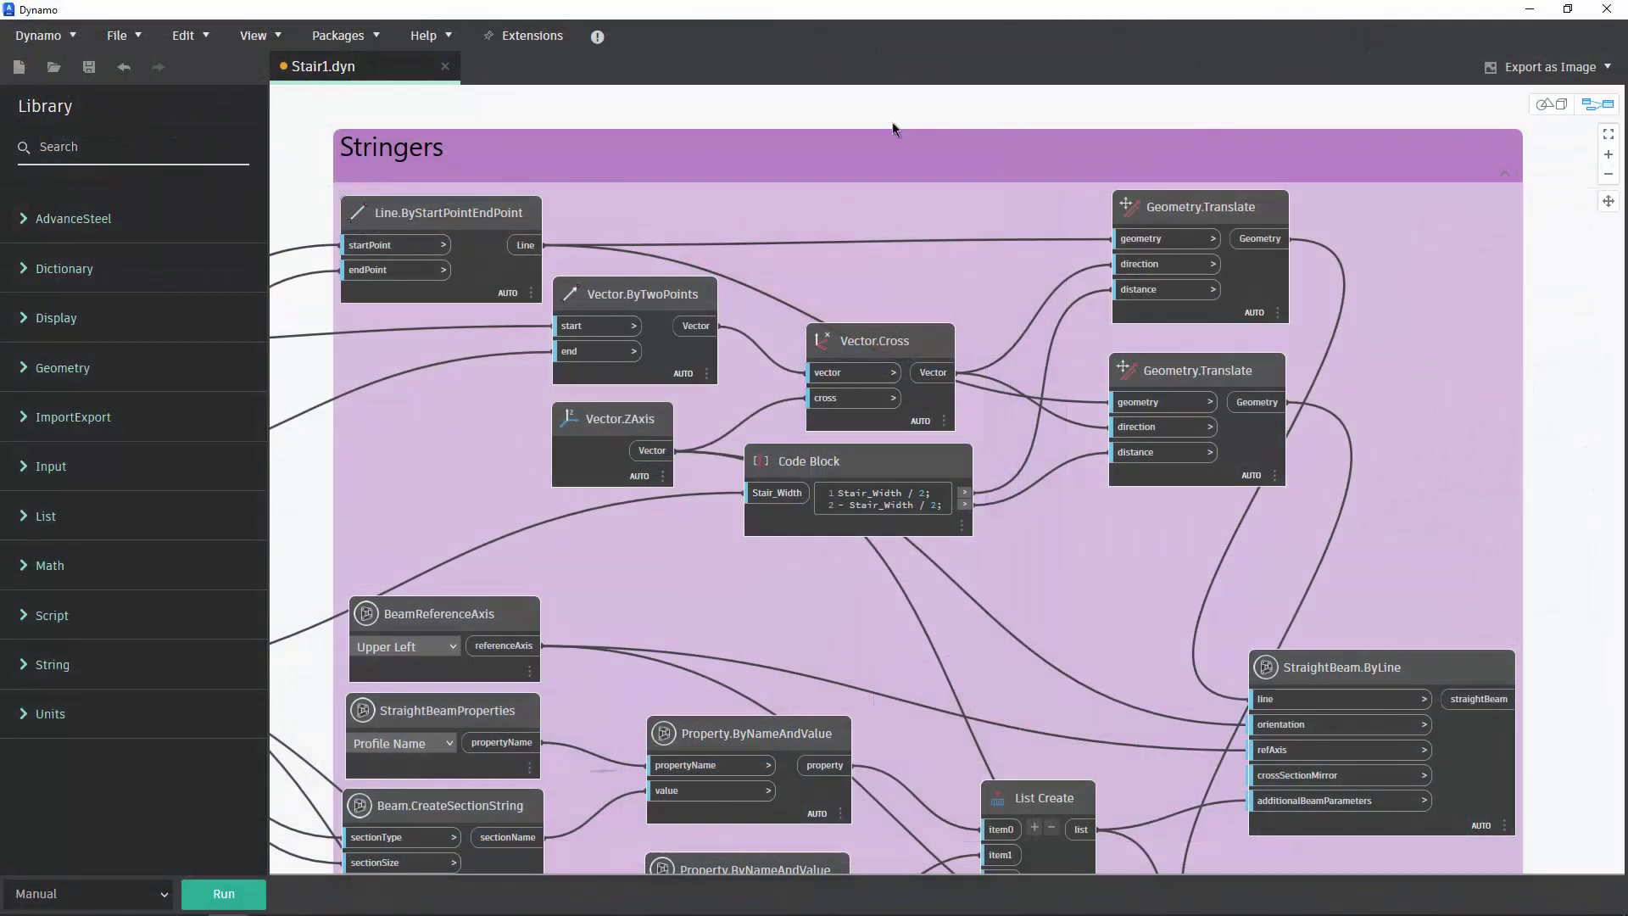
{"action": "left_click", "coordinate": [882, 464]}
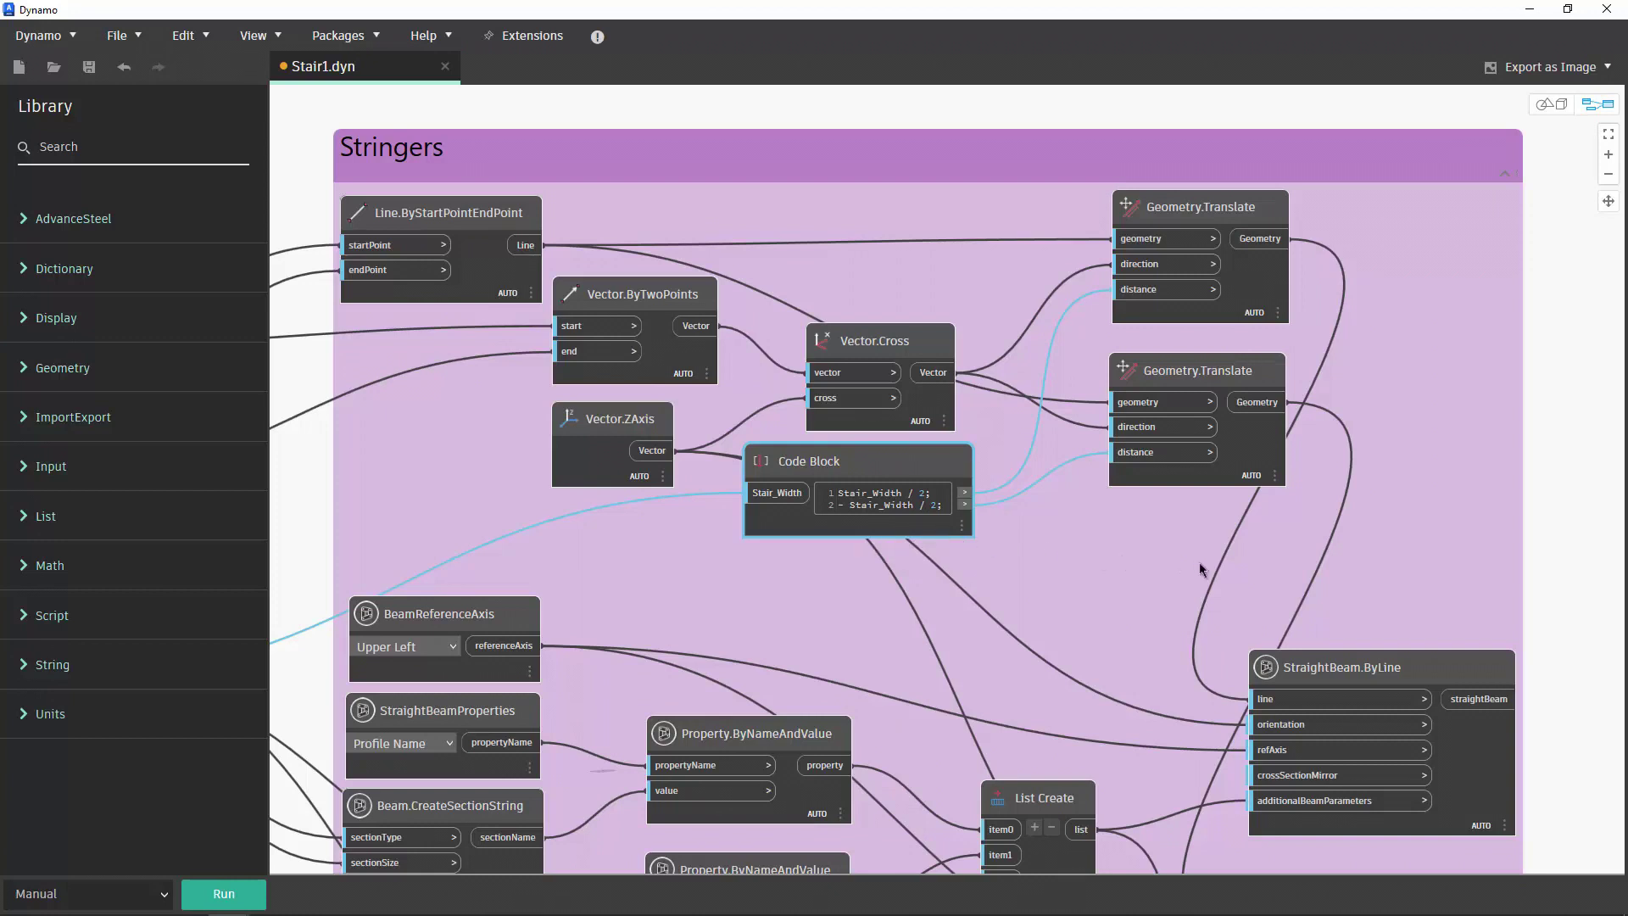
{"action": "left_click", "coordinate": [1218, 212]}
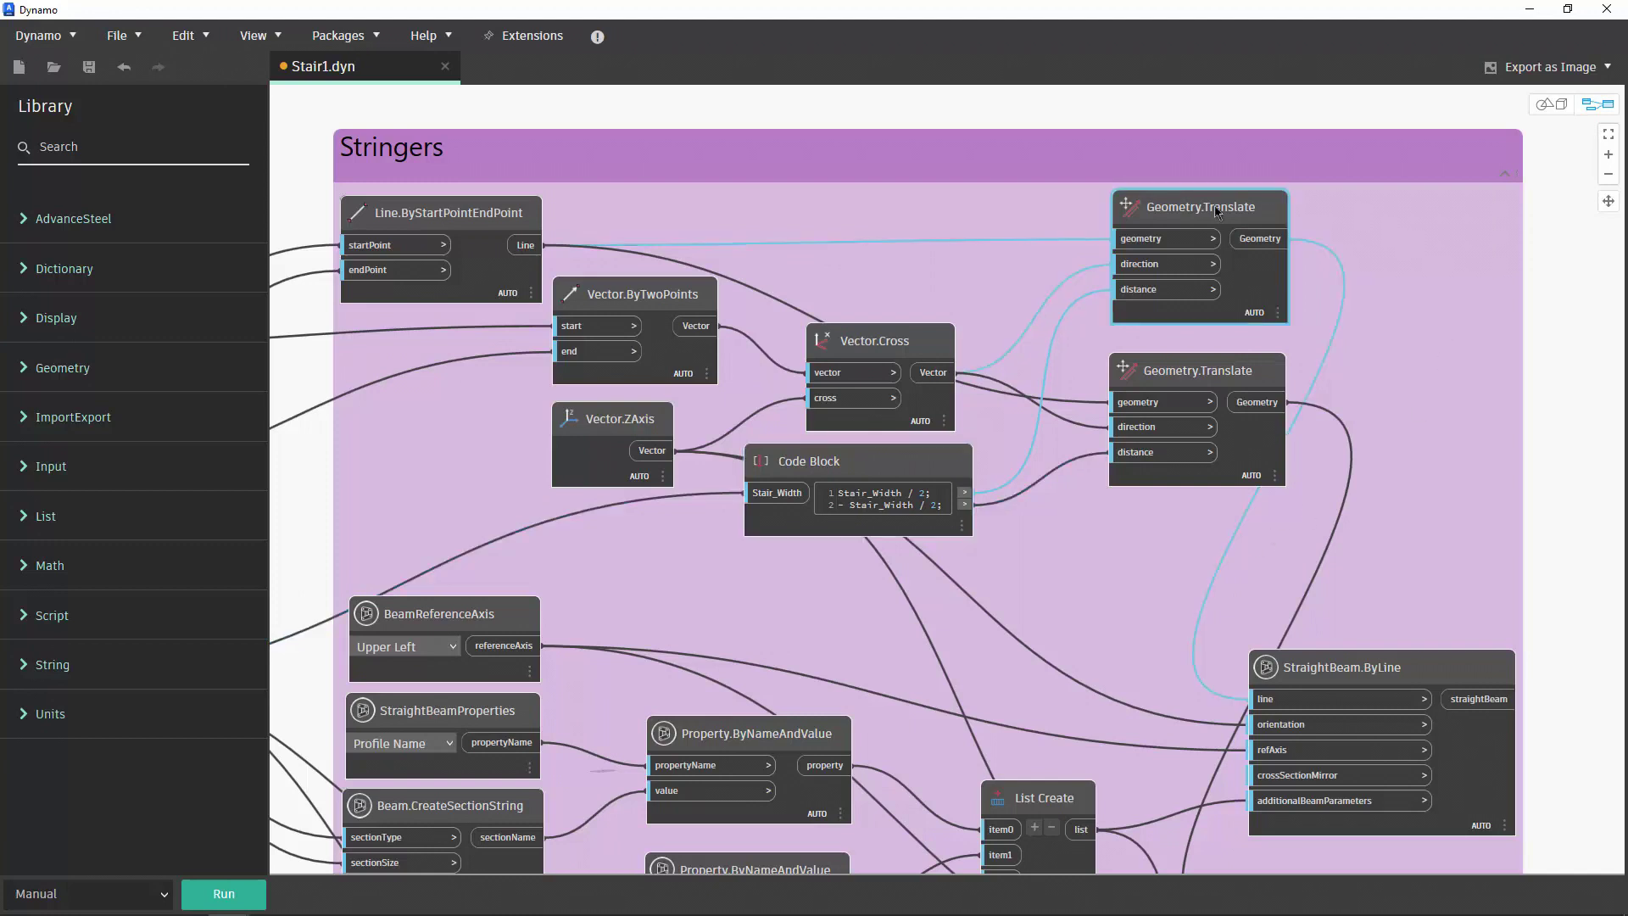
{"action": "left_click", "coordinate": [1250, 370]}
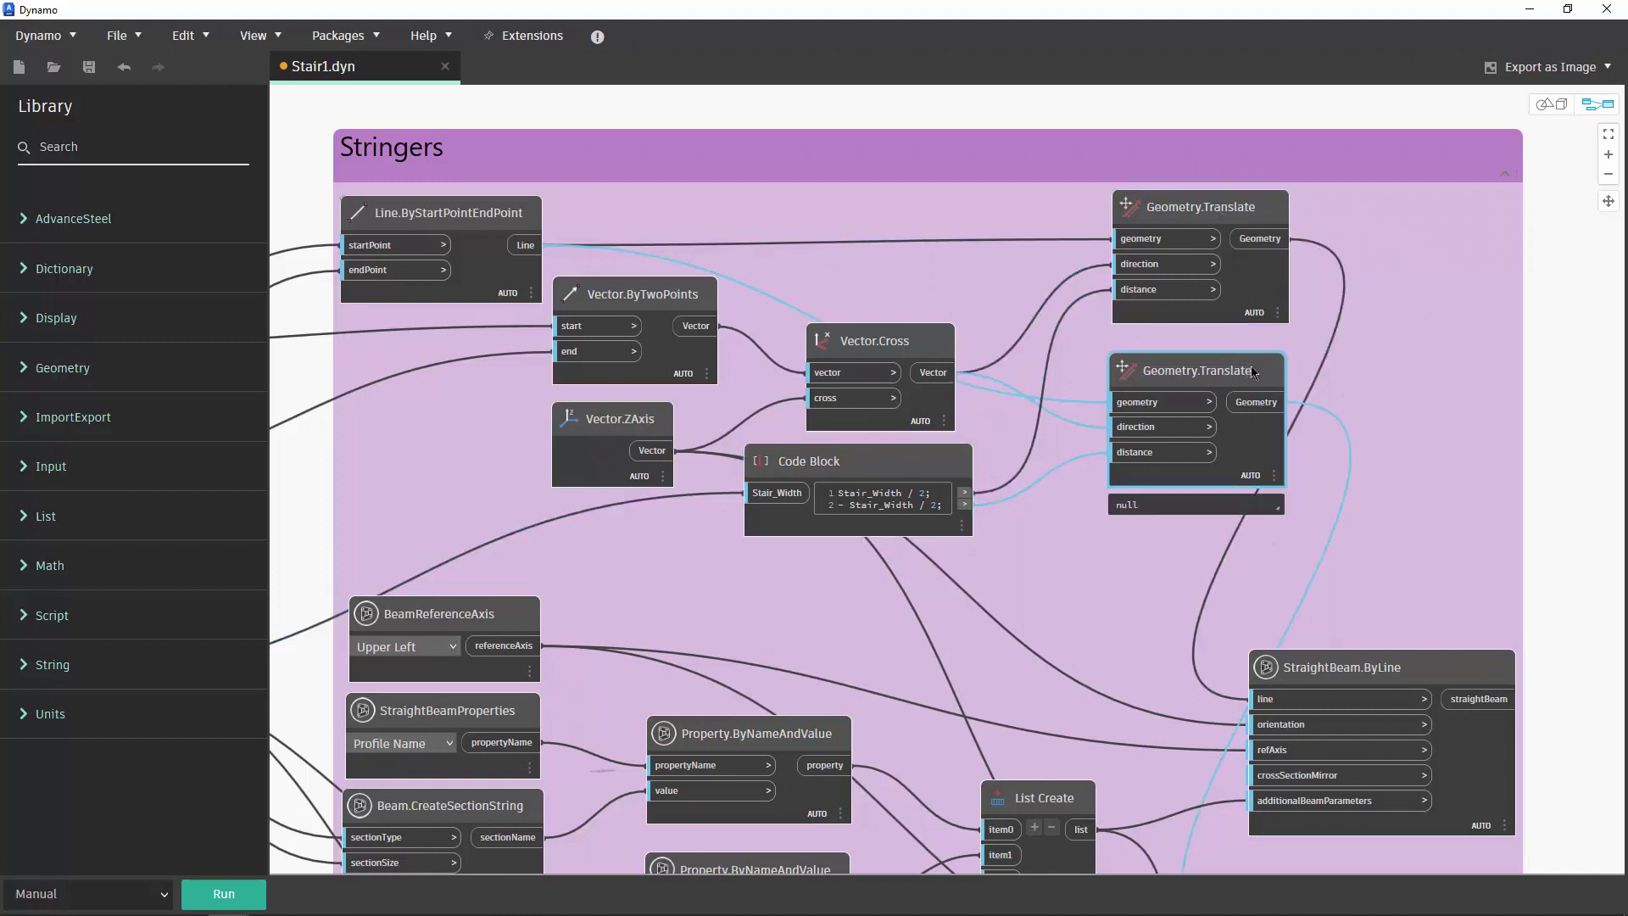
{"action": "scroll", "coordinate": [1399, 509], "scroll_direction": "down", "scroll_amount": 2}
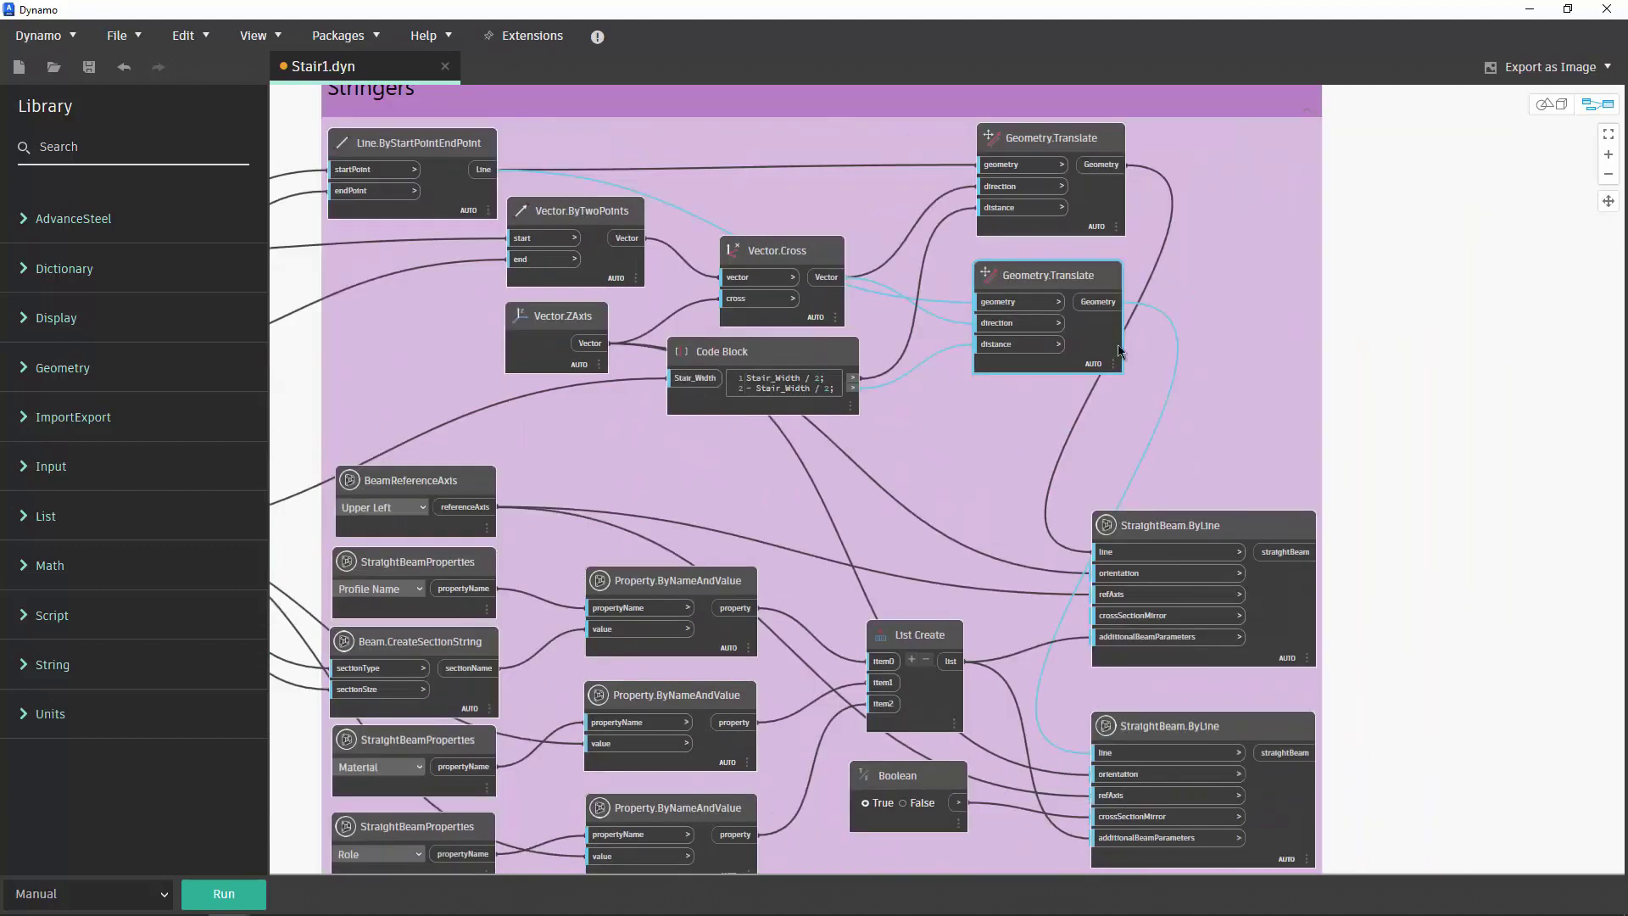
{"action": "middle_click_drag", "start_coordinate": [1399, 510], "coordinate": [1221, 389]}
{"action": "left_click", "coordinate": [1061, 541]}
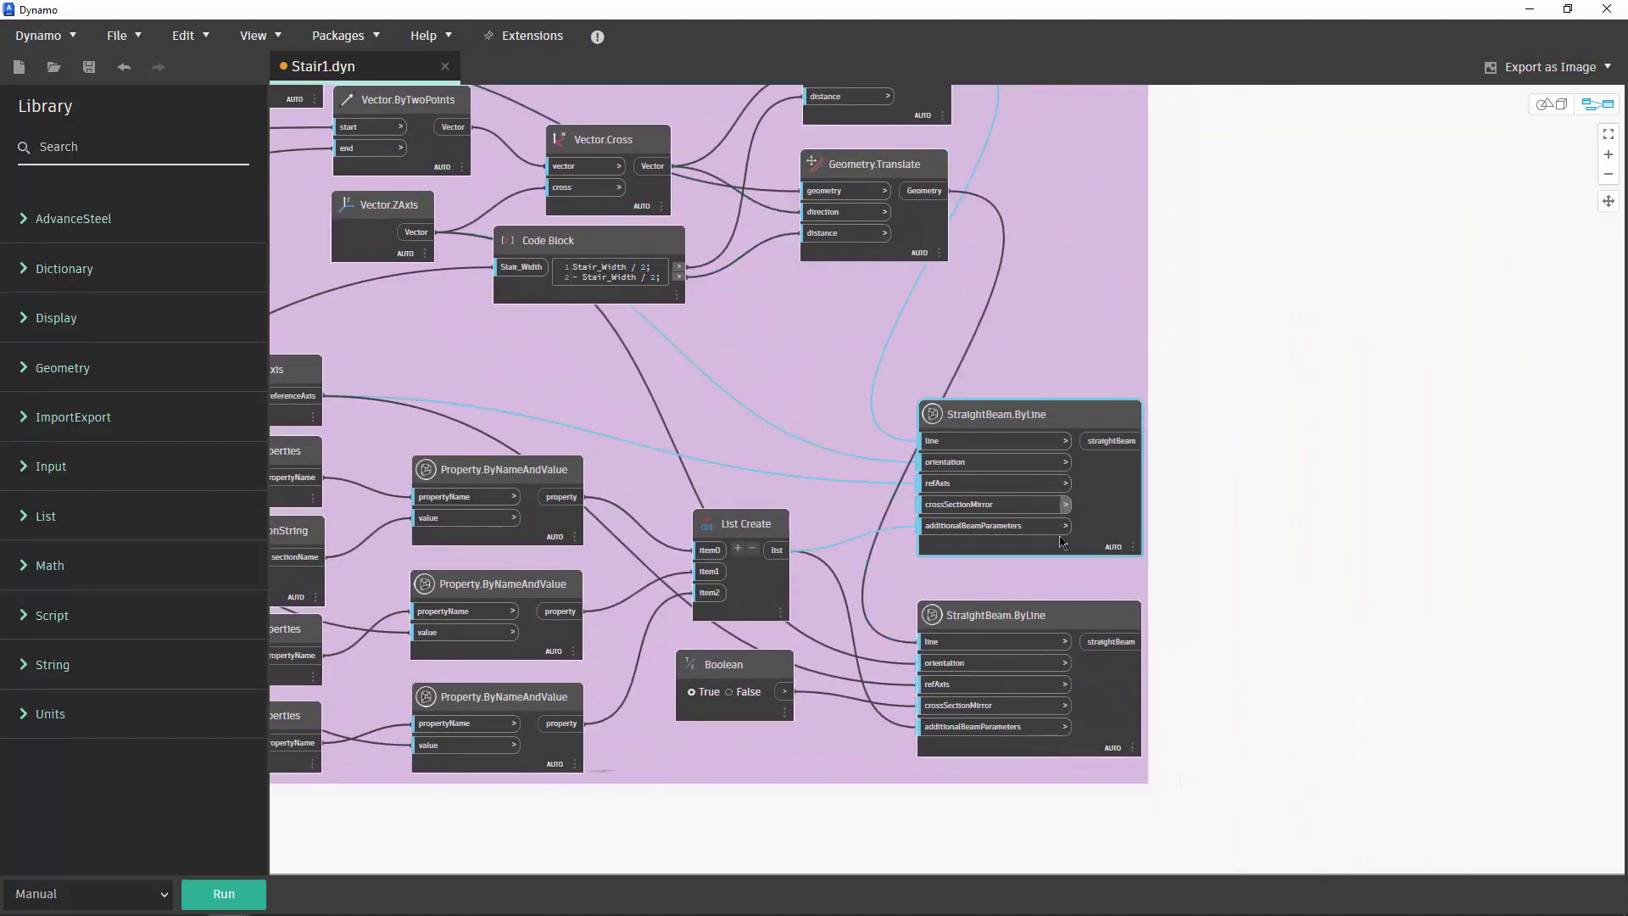
{"action": "left_click", "coordinate": [1056, 623]}
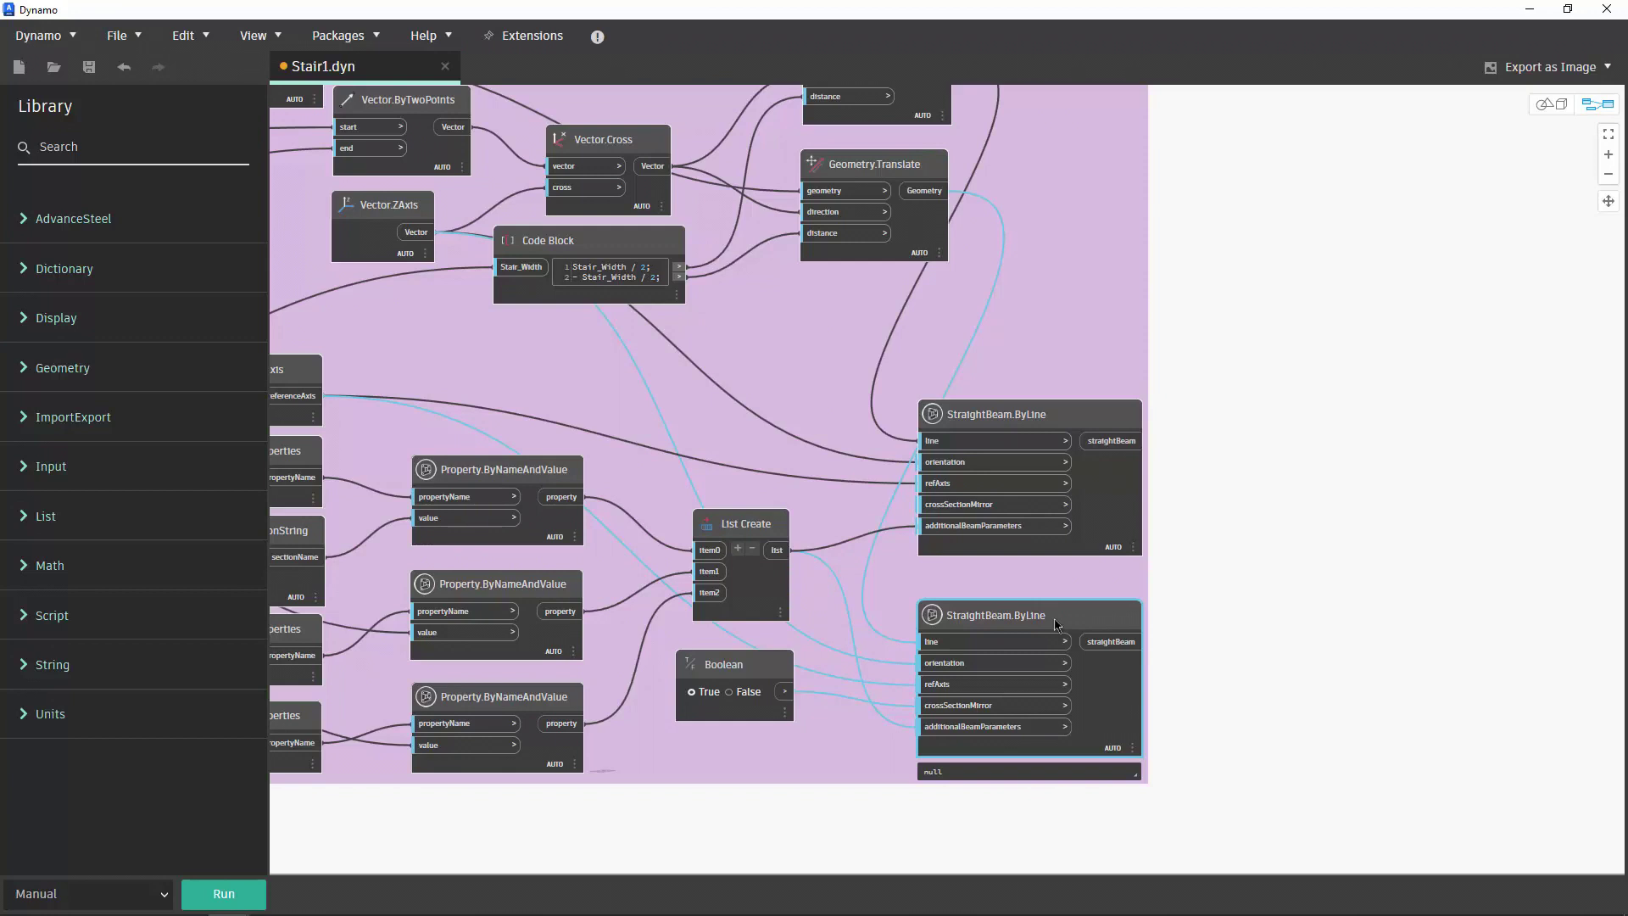
{"action": "middle_click_drag", "start_coordinate": [798, 335], "coordinate": [1131, 335]}
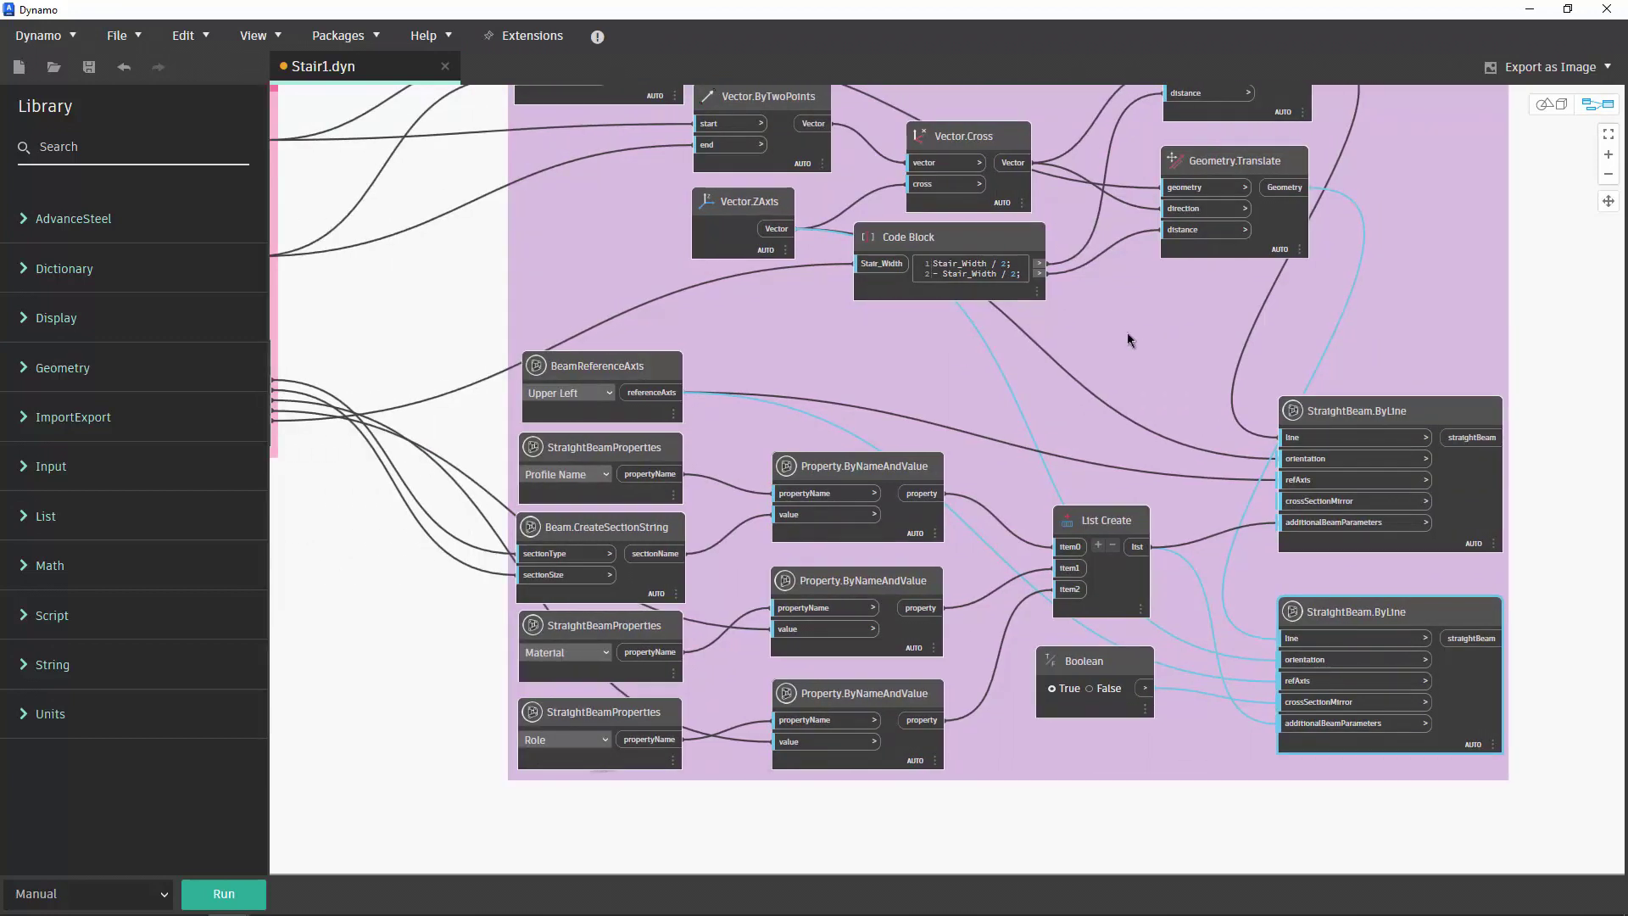
{"action": "left_click", "coordinate": [601, 373]}
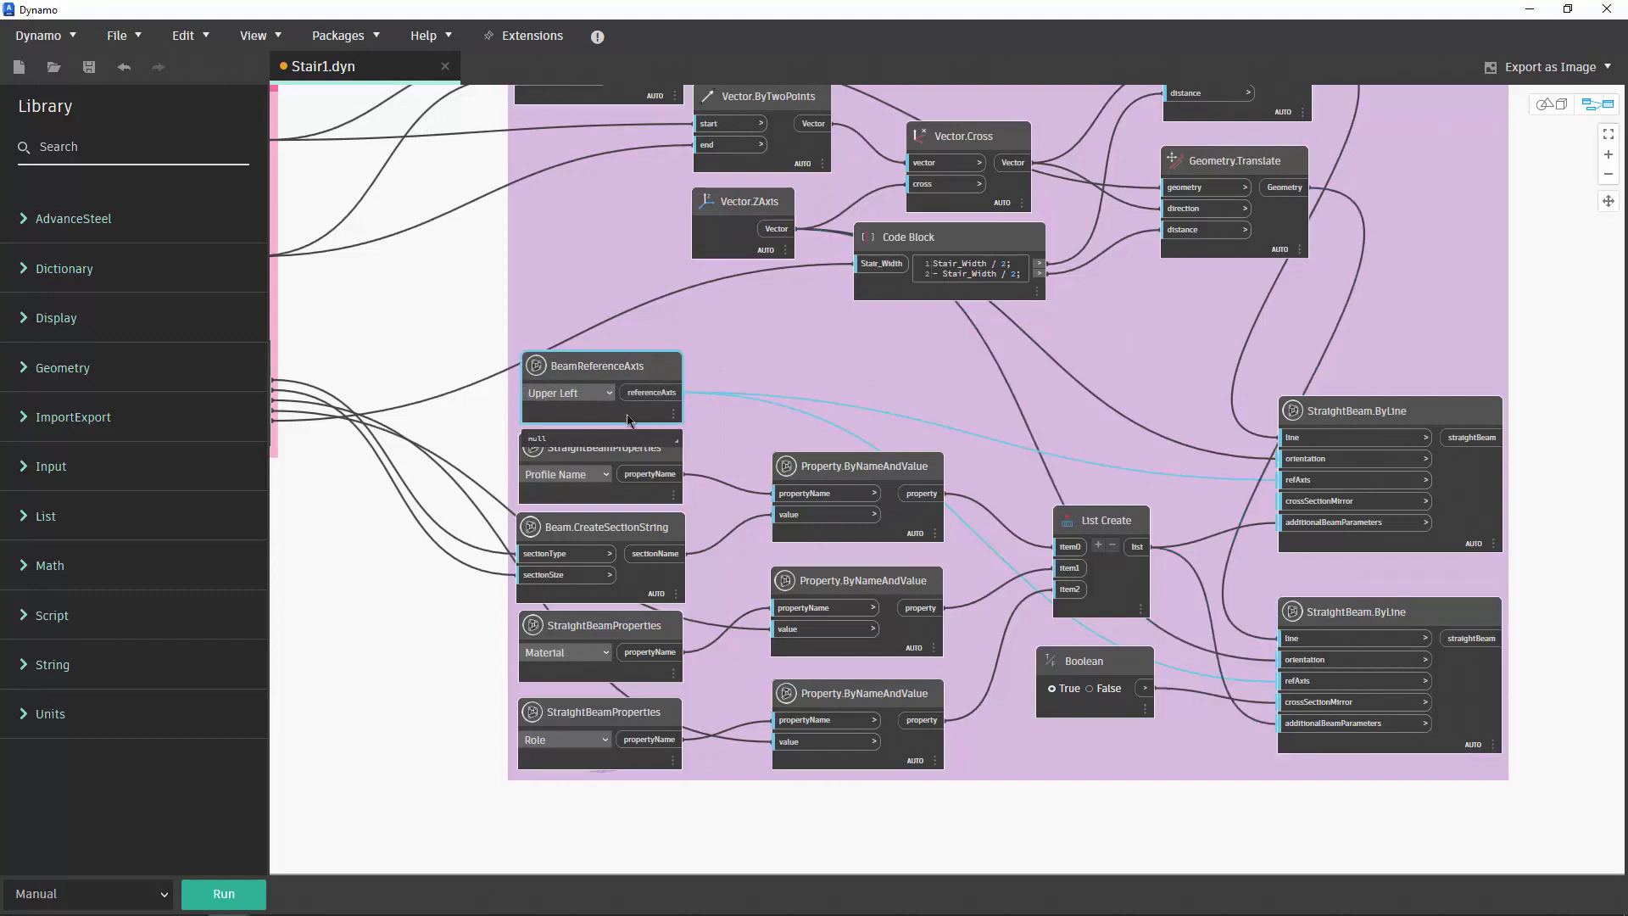
{"action": "left_click", "coordinate": [1530, 11]}
{"action": "double_click", "coordinate": [903, 369]}
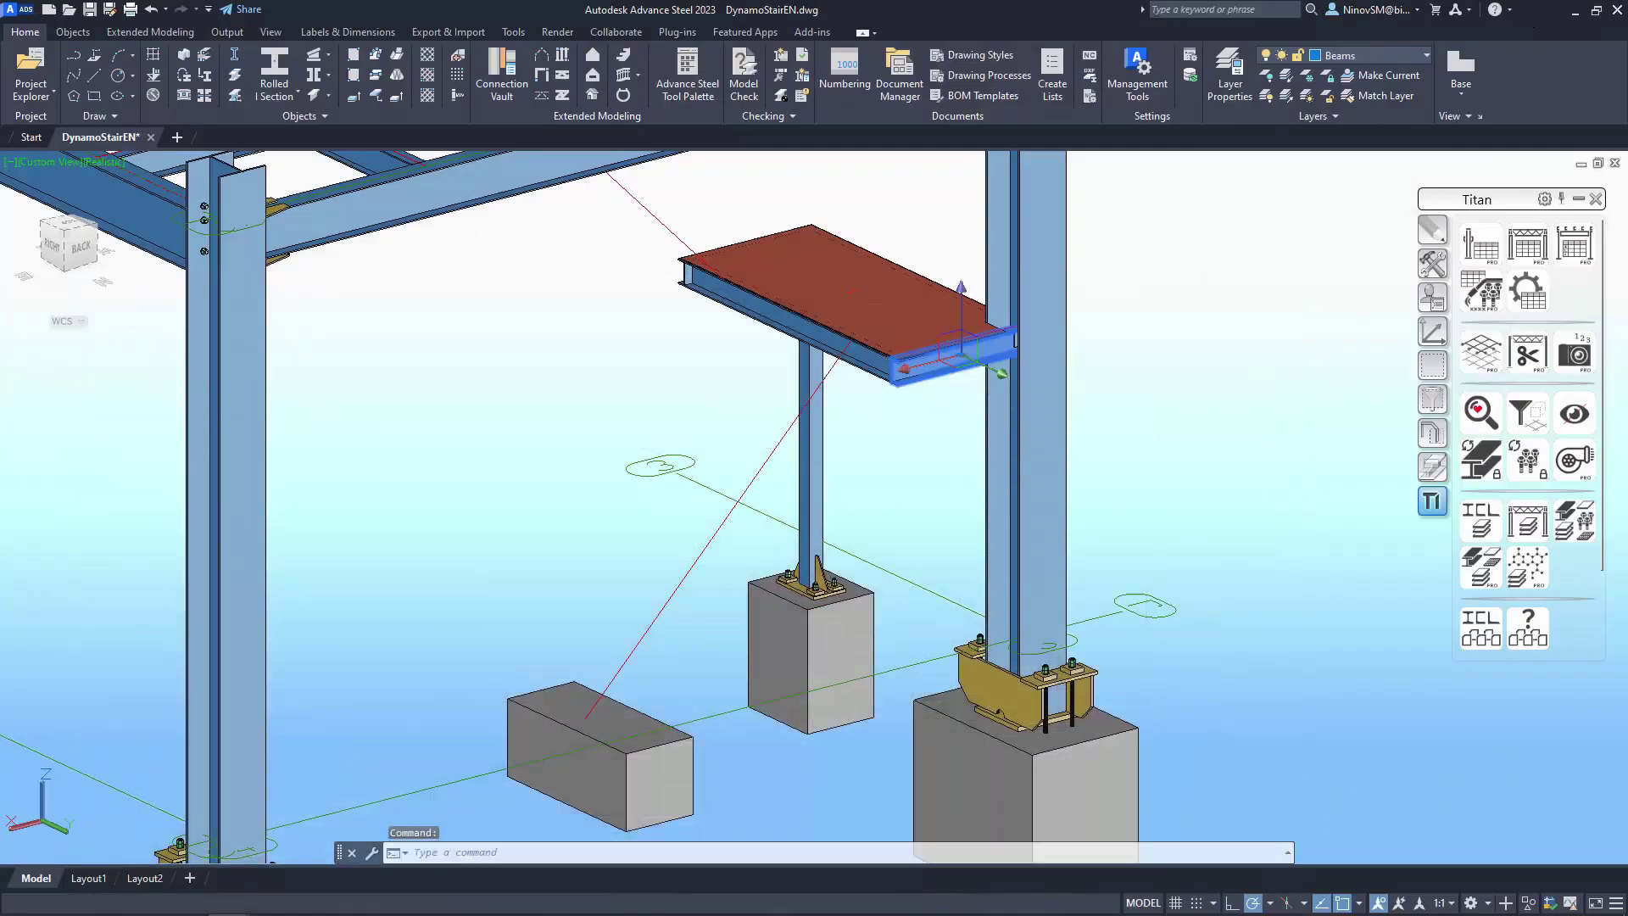
{"action": "left_click", "coordinate": [712, 297]}
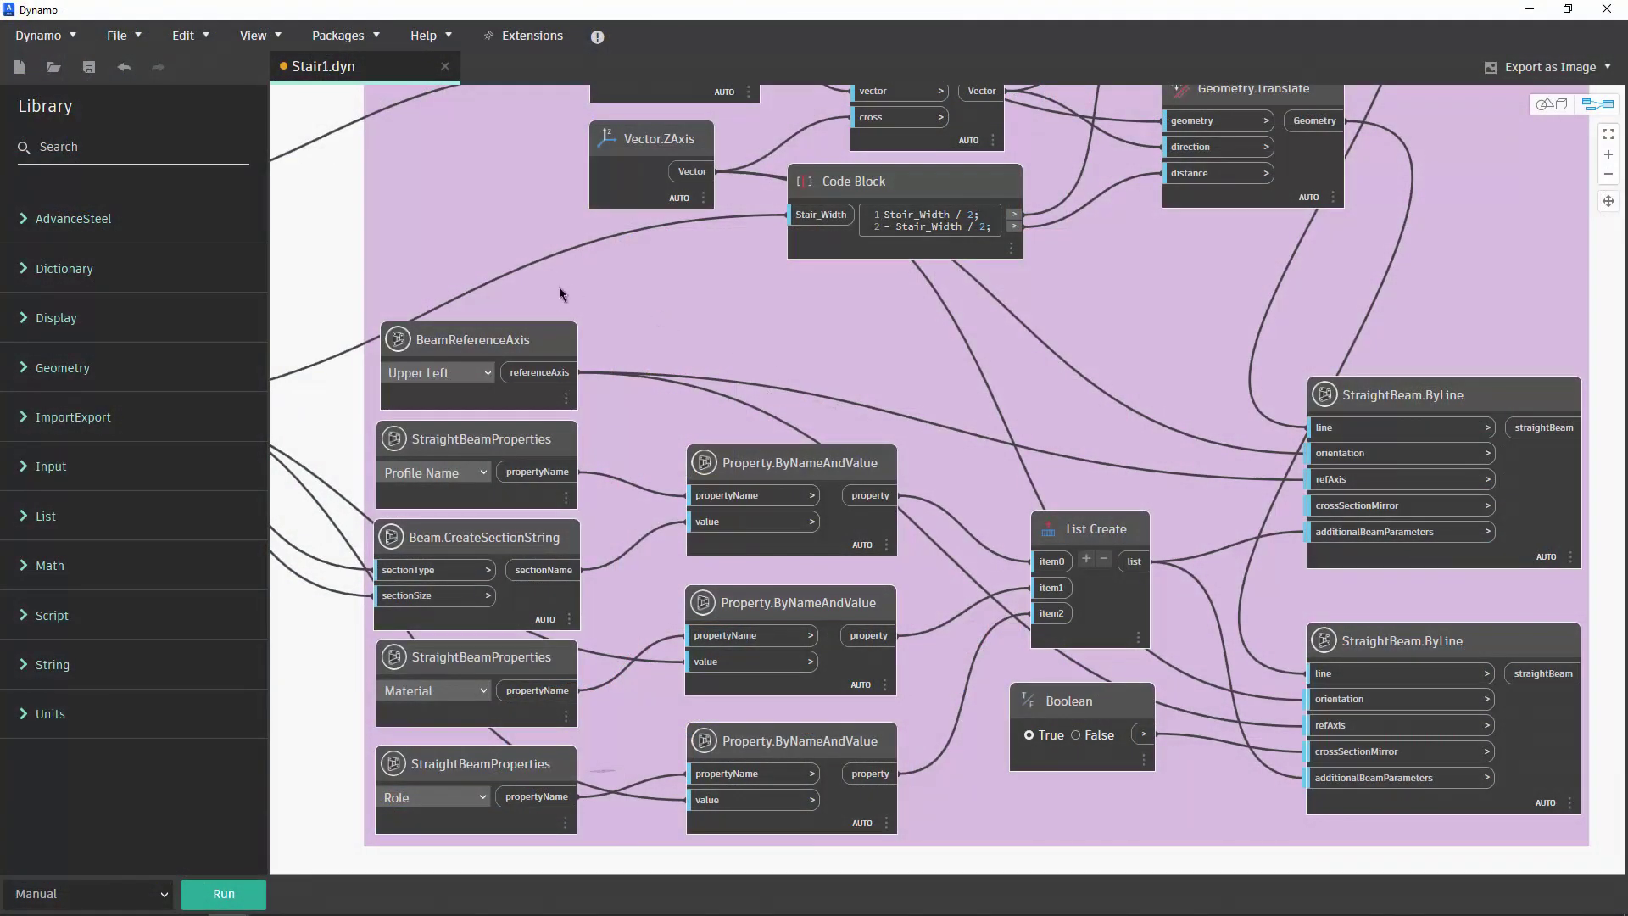
{"action": "left_click", "coordinate": [458, 541]}
{"action": "middle_click_drag", "start_coordinate": [610, 510], "coordinate": [1022, 482]}
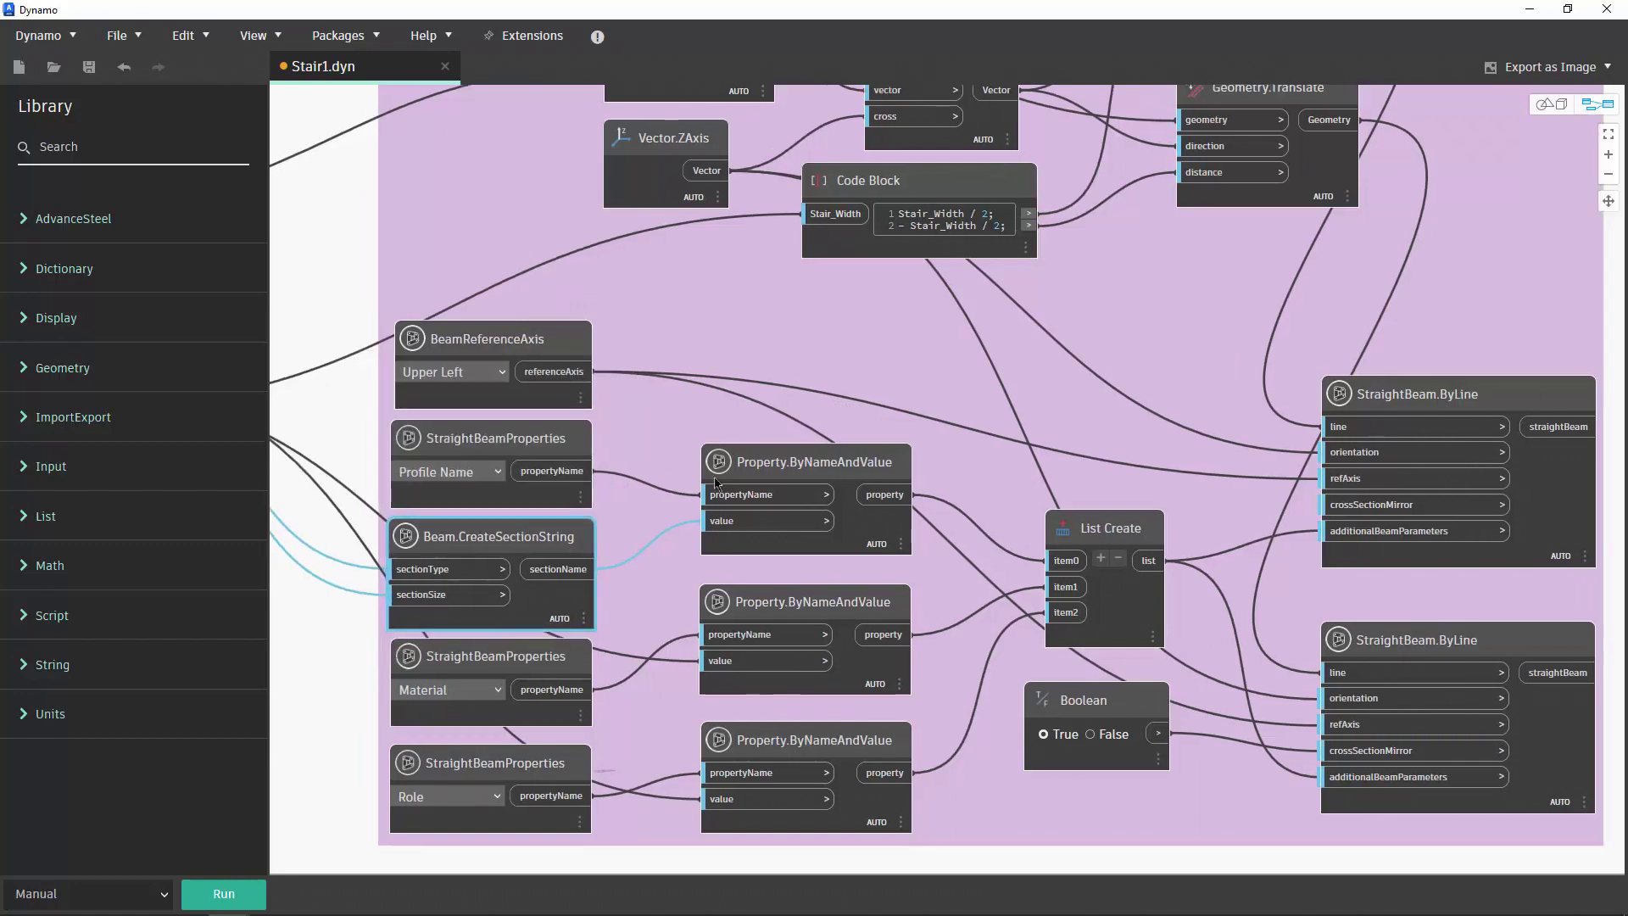
{"action": "scroll", "coordinate": [551, 534], "scroll_direction": "up", "scroll_amount": 1}
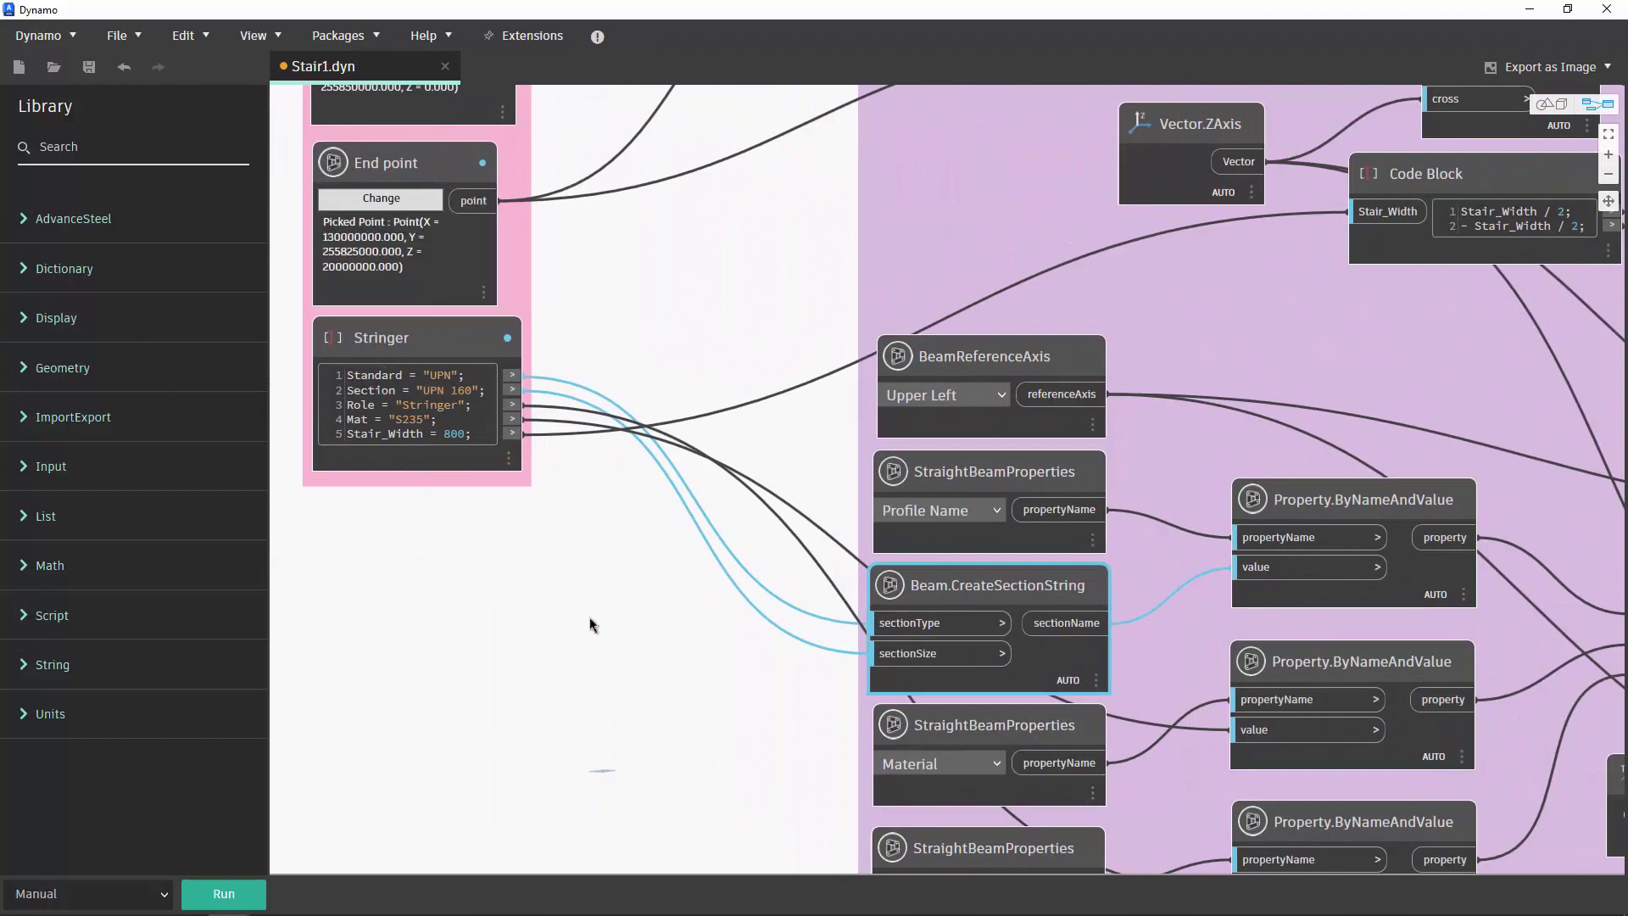
{"action": "scroll", "coordinate": [636, 649], "scroll_direction": "down", "scroll_amount": 1}
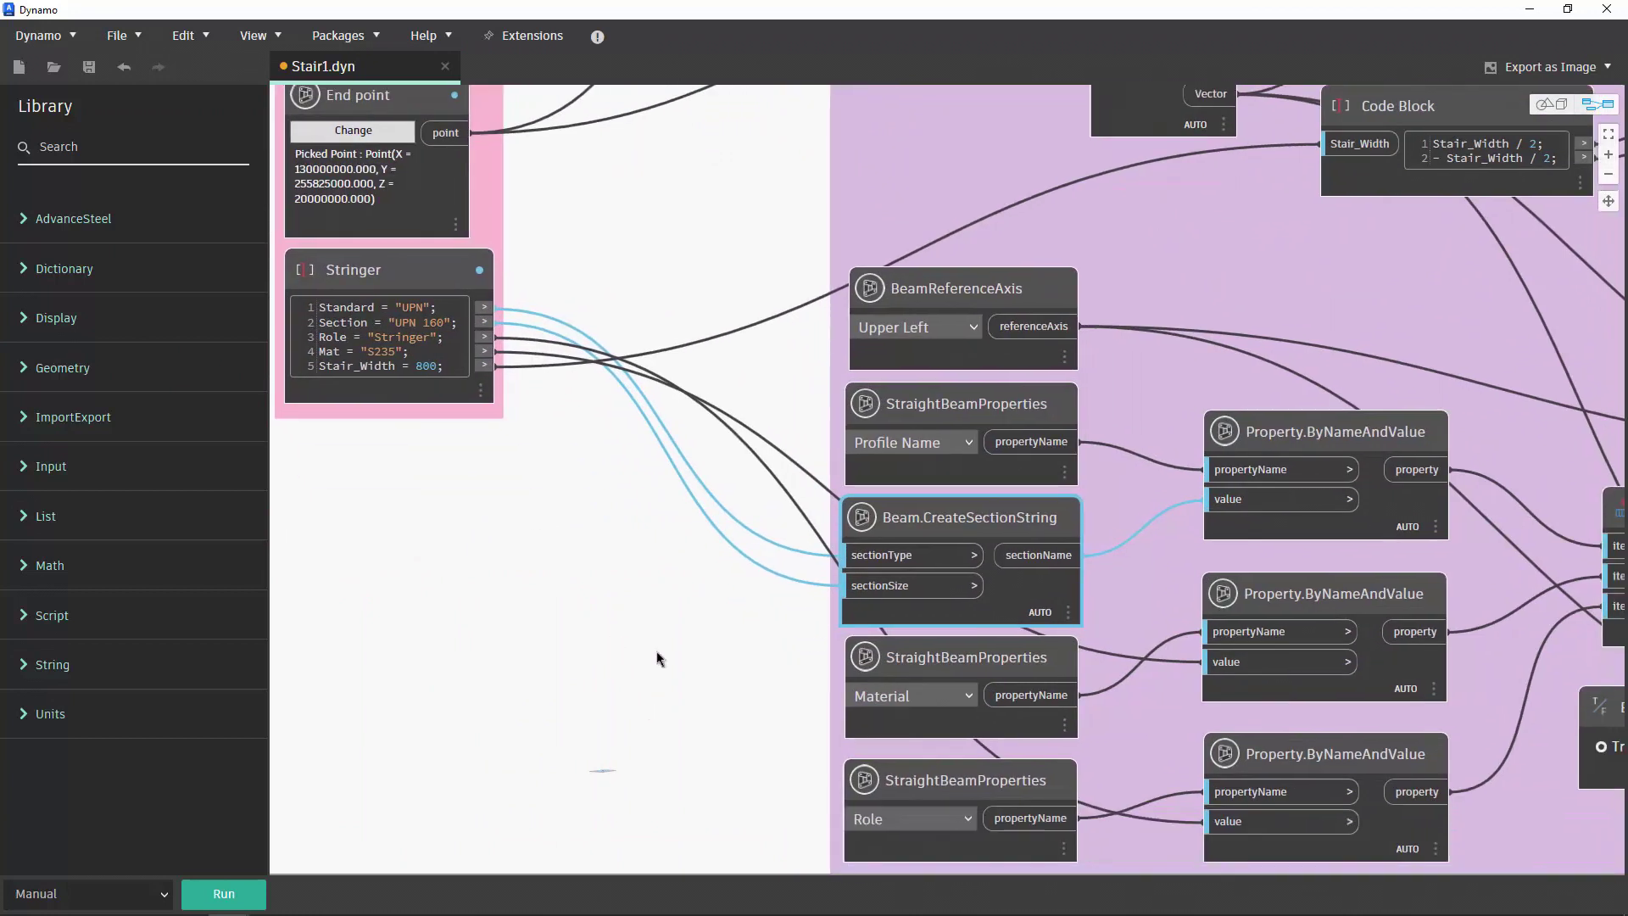
{"action": "left_click", "coordinate": [993, 657]}
{"action": "middle_click_drag", "start_coordinate": [749, 707], "coordinate": [634, 686]}
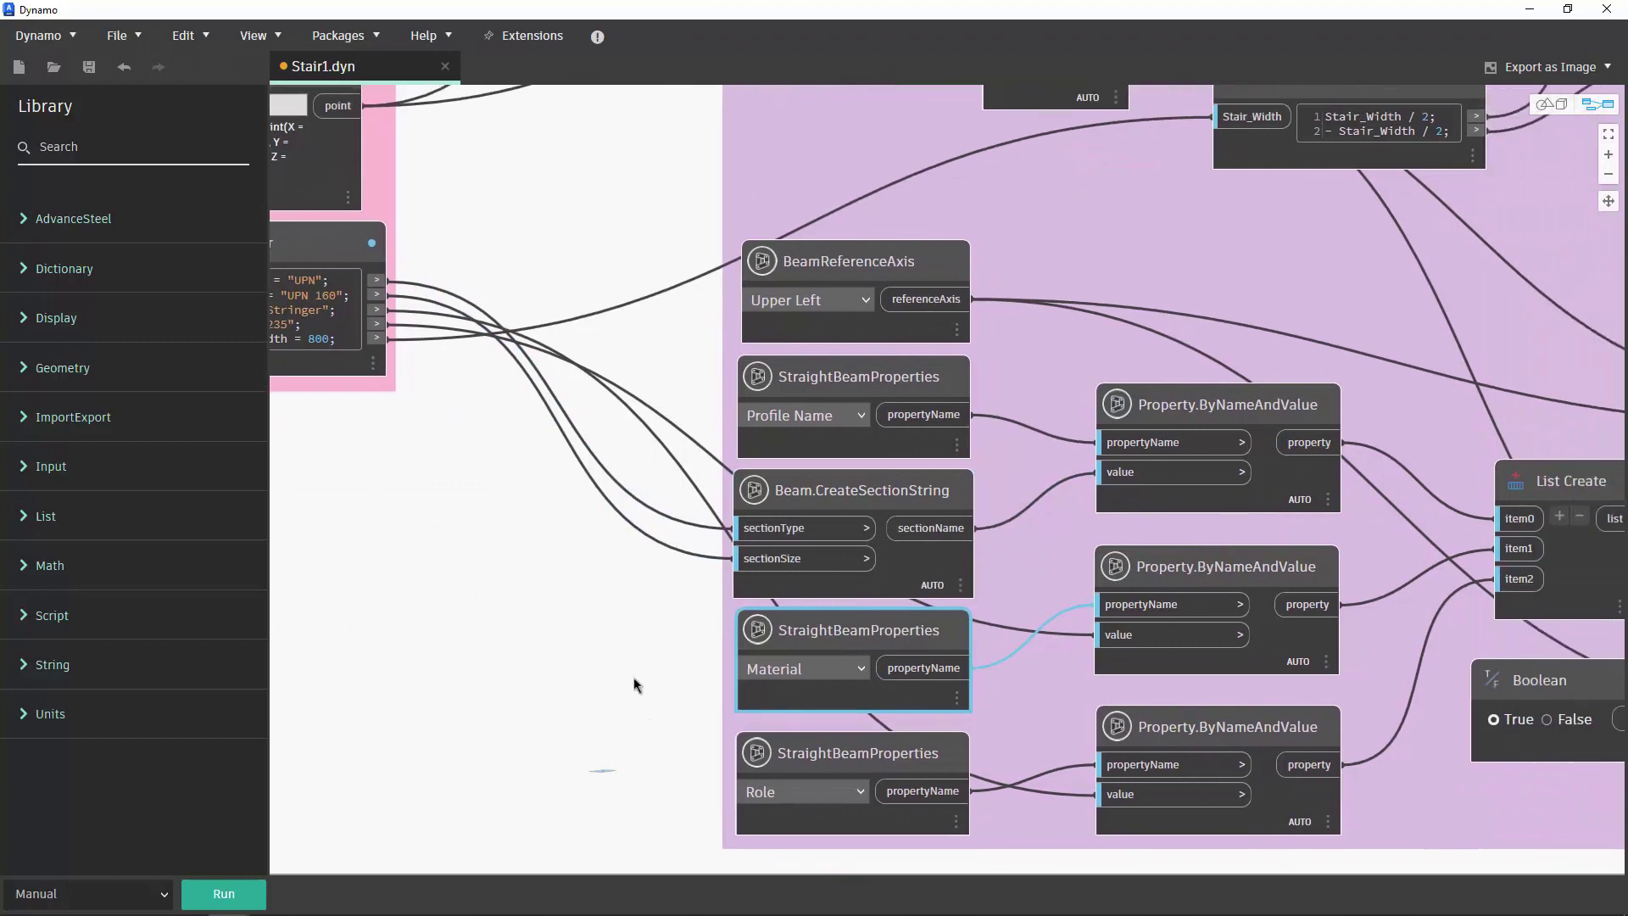
{"action": "left_click", "coordinate": [1172, 574]}
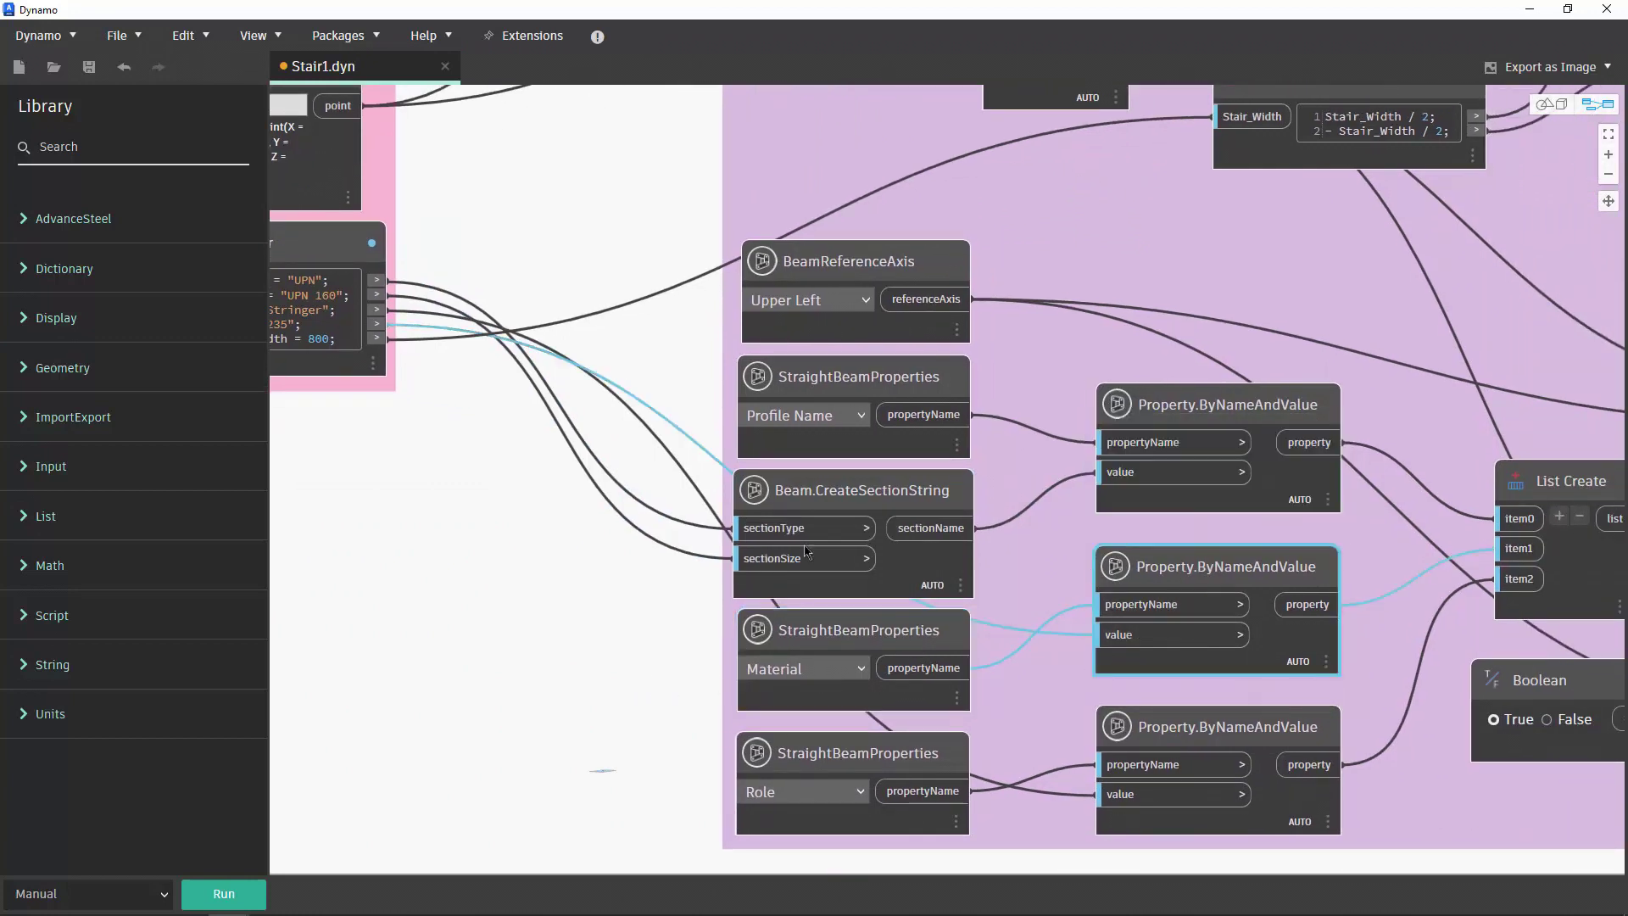
{"action": "scroll", "coordinate": [491, 508], "scroll_direction": "up", "scroll_amount": 1}
{"action": "scroll", "coordinate": [569, 449], "scroll_direction": "up", "scroll_amount": 1}
{"action": "scroll", "coordinate": [517, 380], "scroll_direction": "up", "scroll_amount": 1}
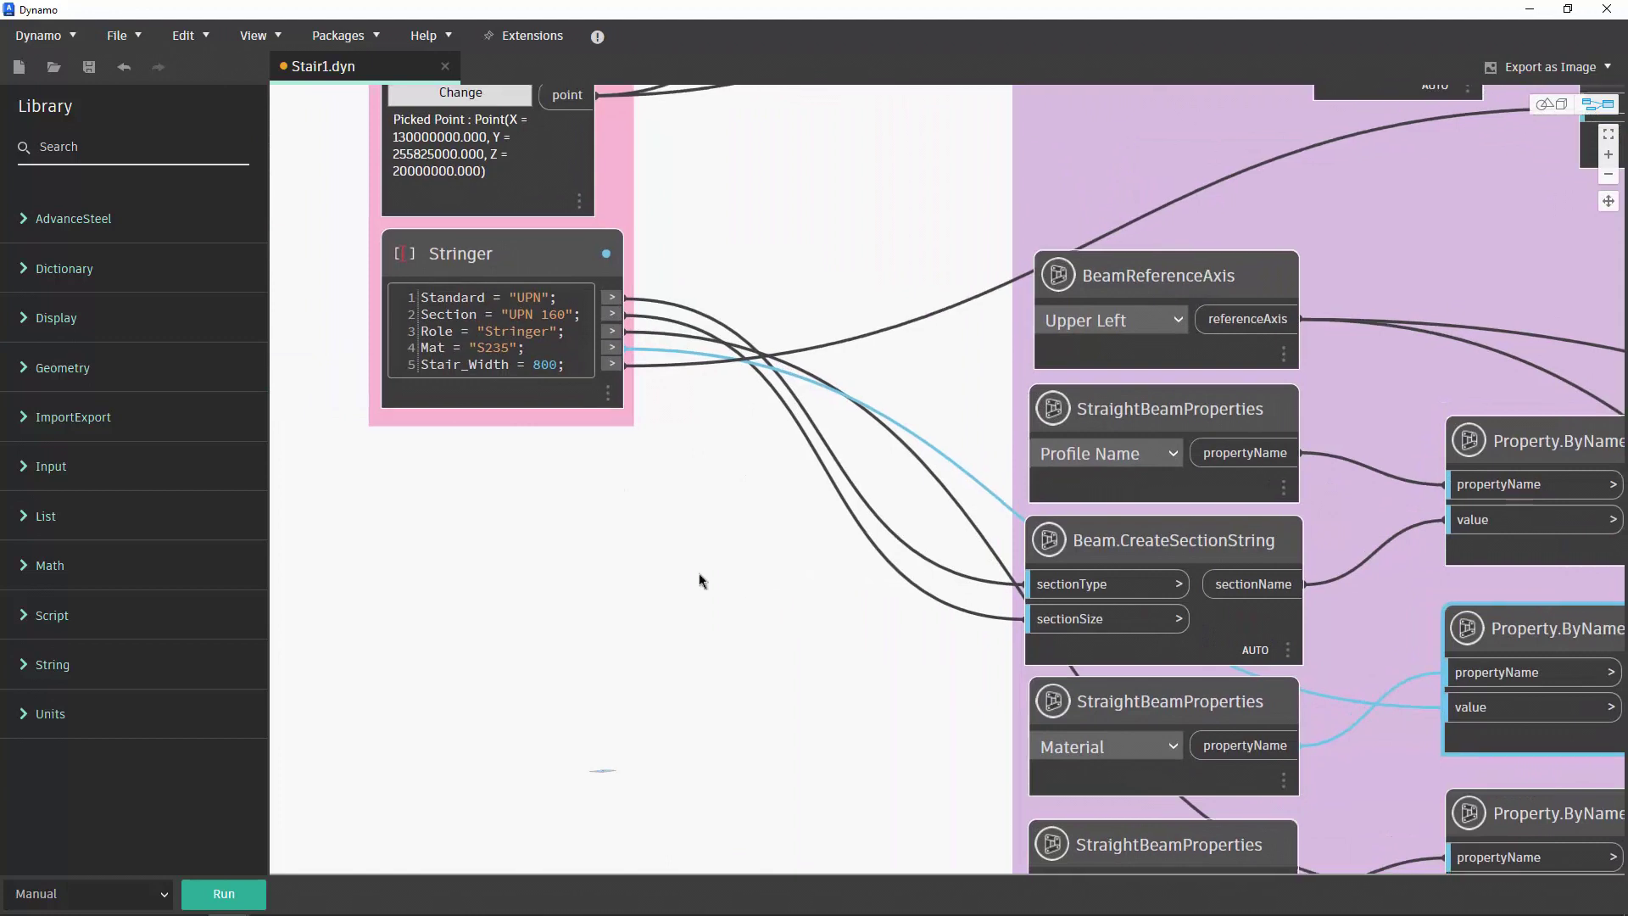
{"action": "middle_click_drag", "start_coordinate": [778, 609], "coordinate": [601, 510]}
{"action": "left_click", "coordinate": [1374, 718]}
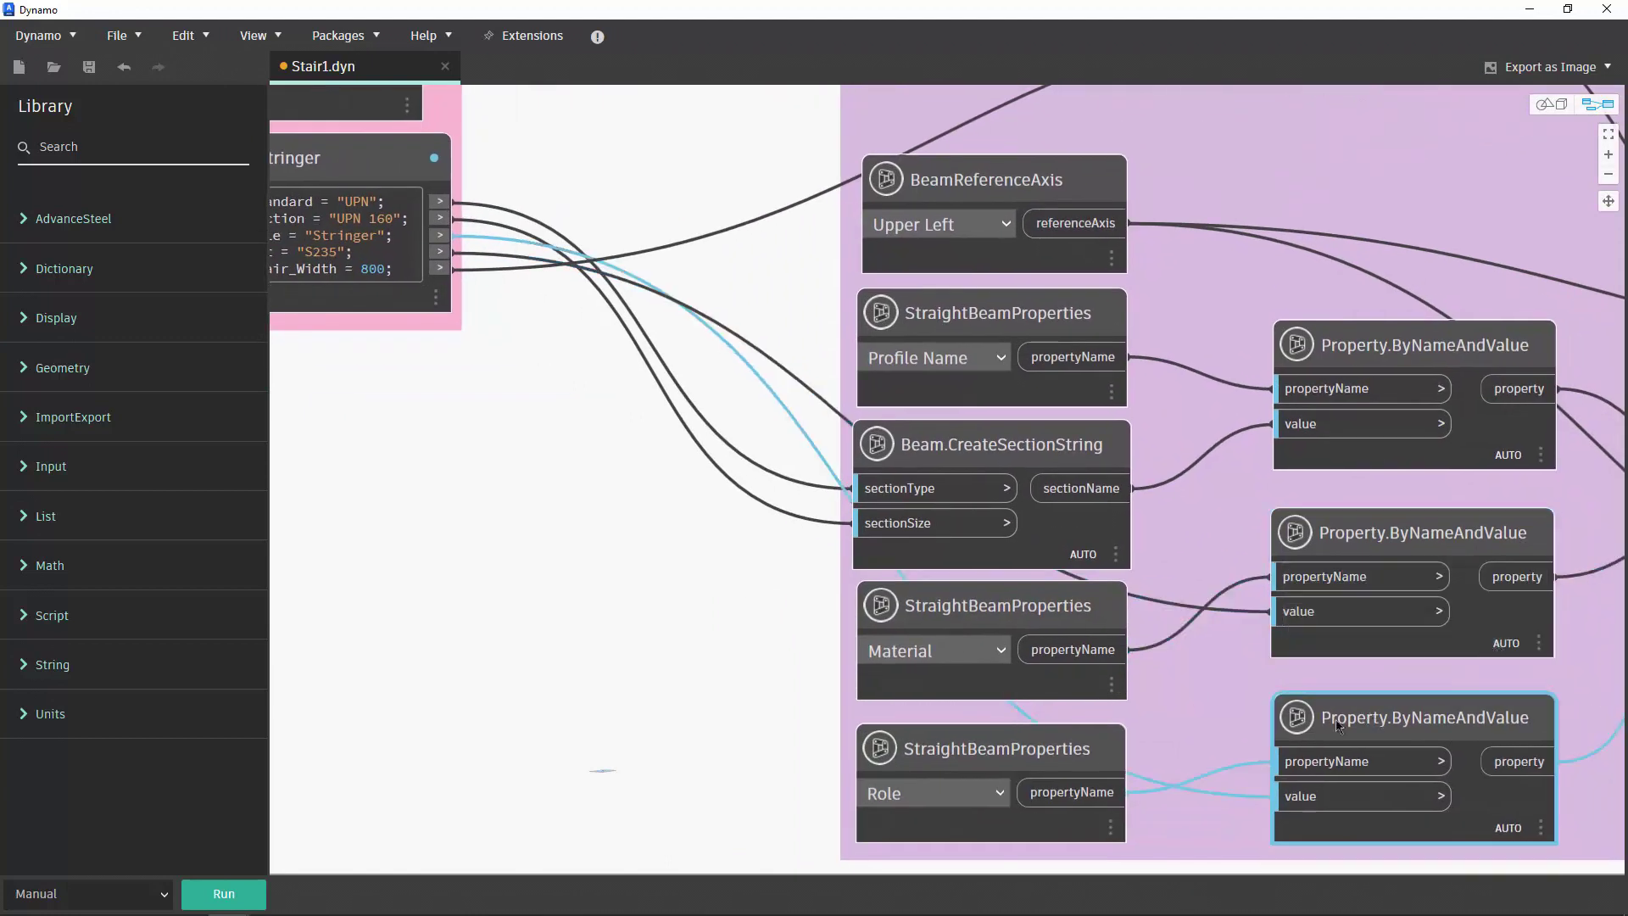
{"action": "middle_click_drag", "start_coordinate": [614, 559], "coordinate": [712, 591]}
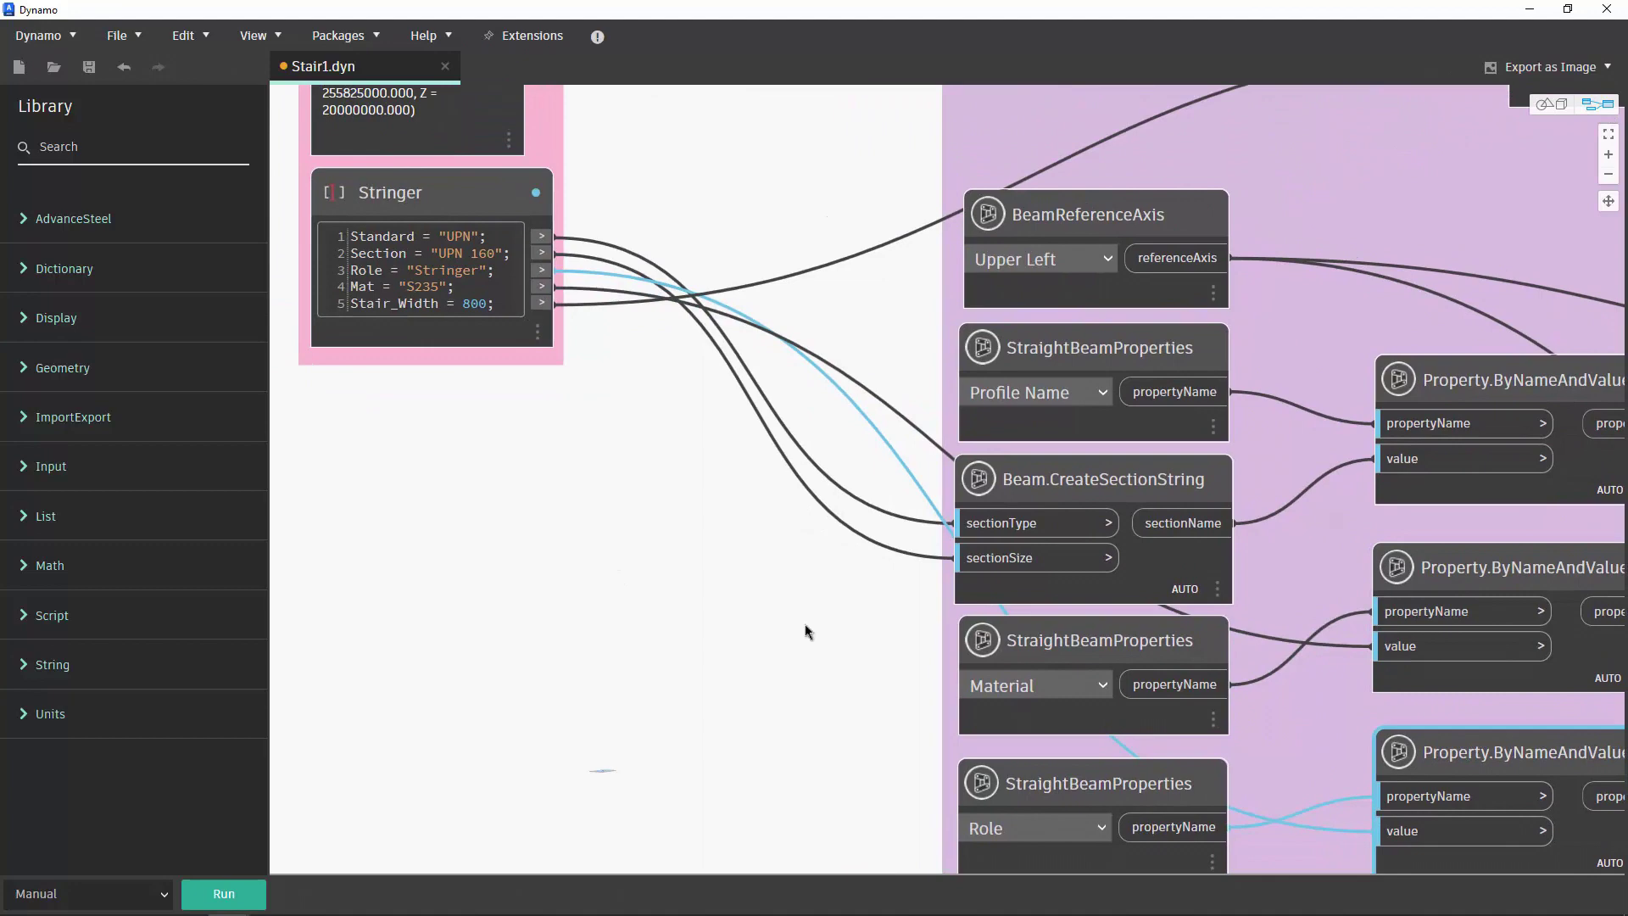
{"action": "scroll", "coordinate": [808, 629], "scroll_direction": "down", "scroll_amount": 2}
{"action": "middle_click_drag", "start_coordinate": [808, 630], "coordinate": [320, 600]}
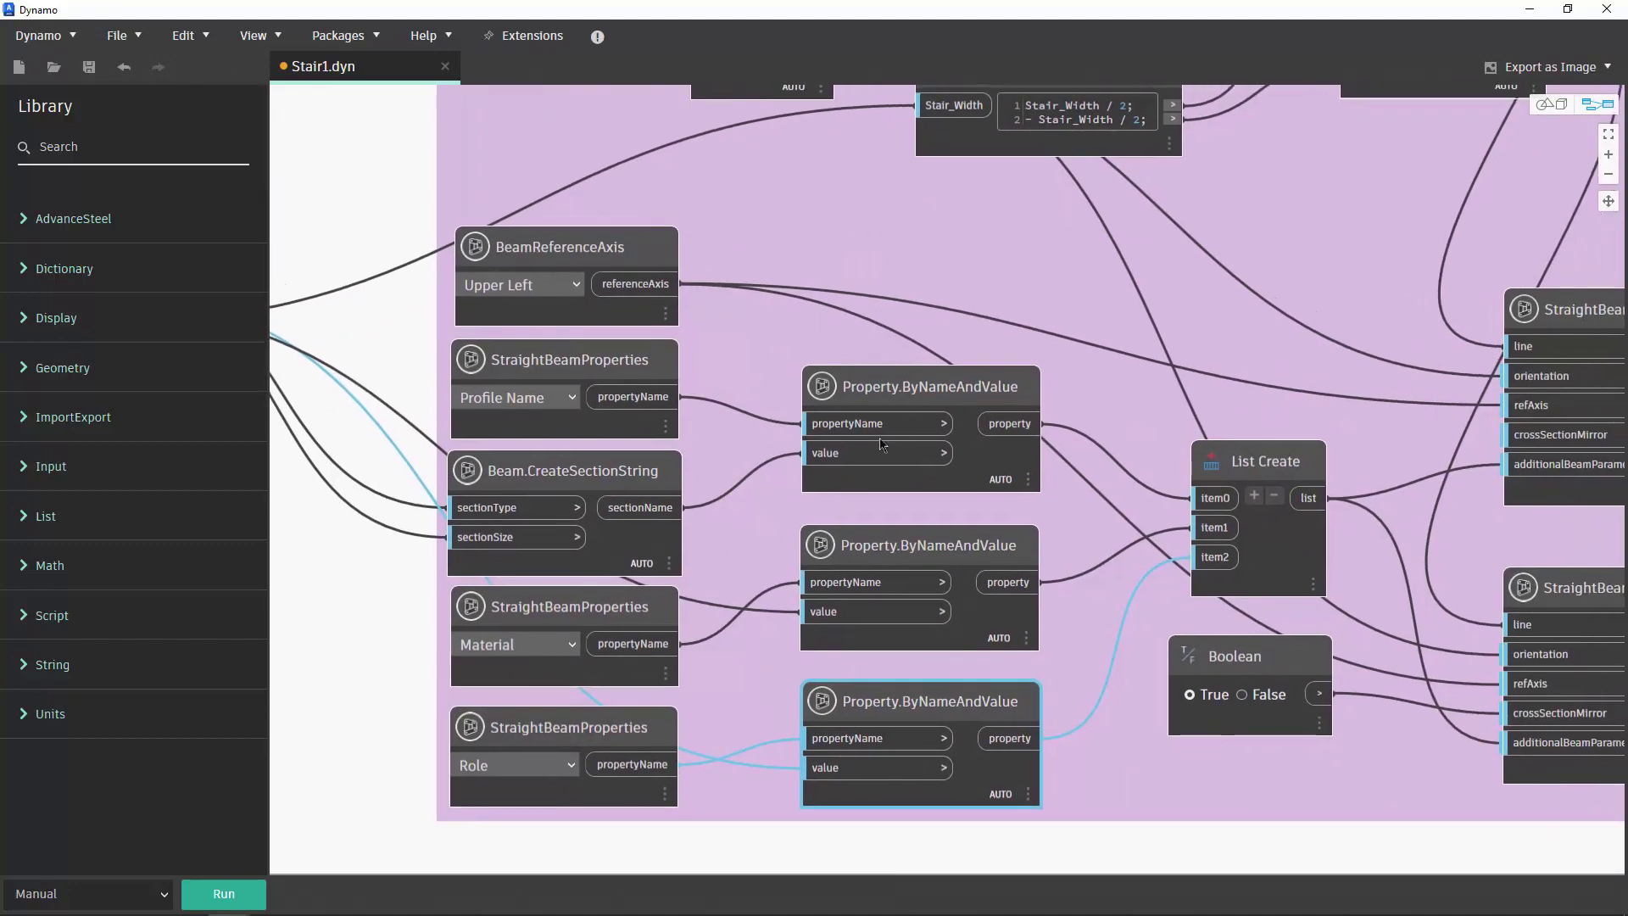
{"action": "left_click", "coordinate": [915, 470]}
{"action": "left_click", "coordinate": [956, 557]}
{"action": "left_click", "coordinate": [970, 700]}
Step: Trace the List Create, both StraightBeam.ByLine nodes and the Boolean feeding the beam mirror
{"action": "left_click", "coordinate": [655, 260]}
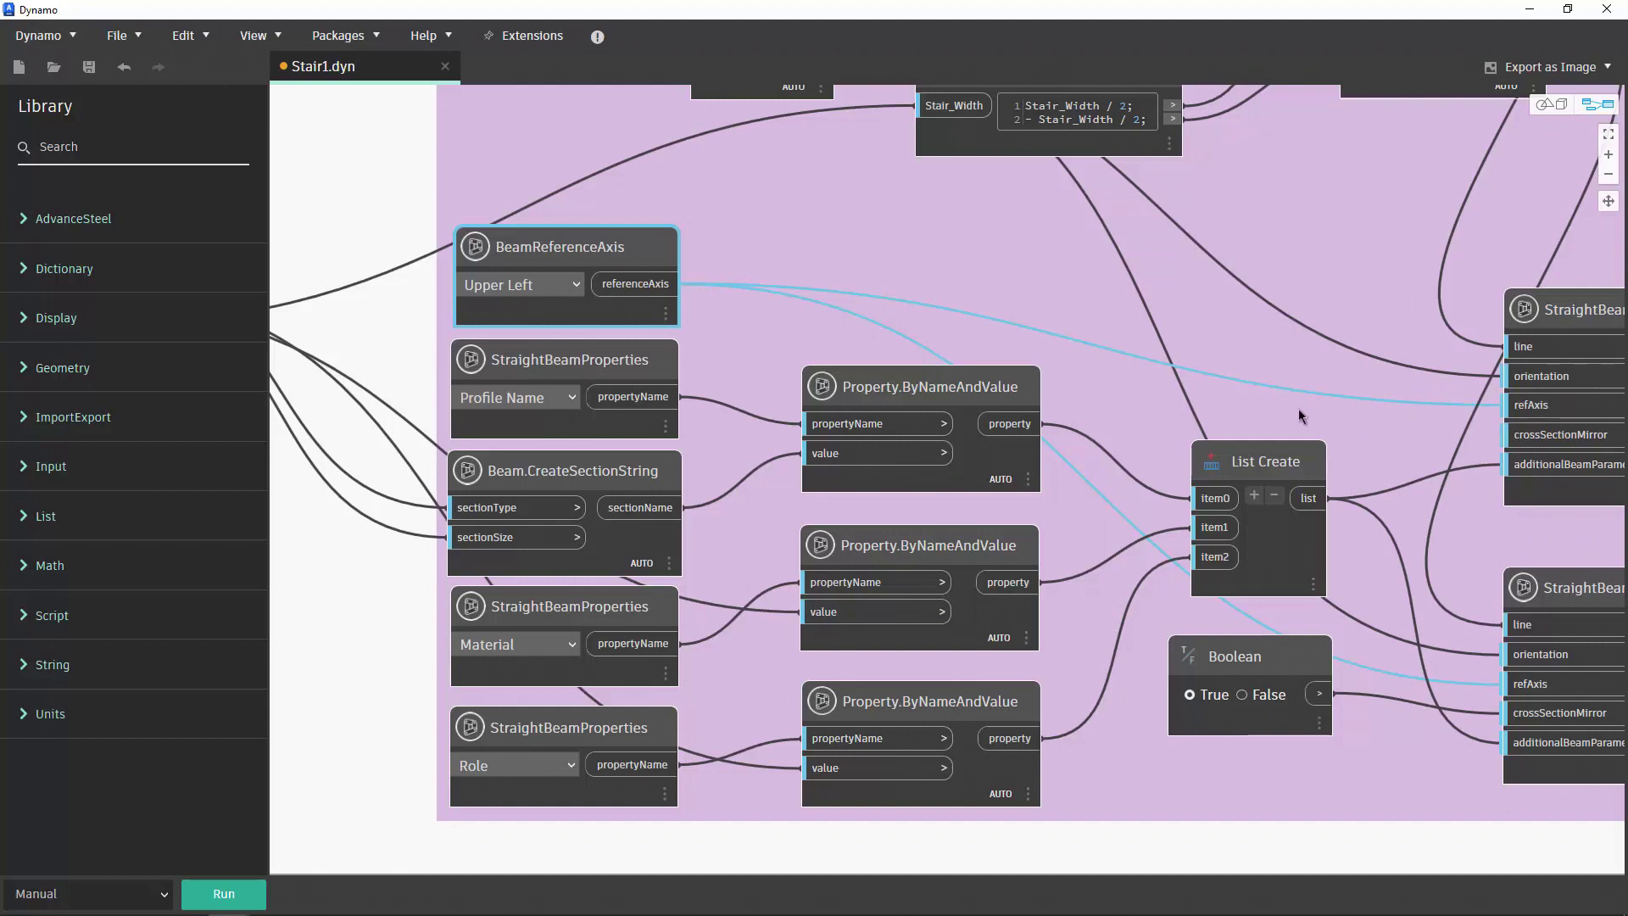
{"action": "left_click", "coordinate": [1282, 464]}
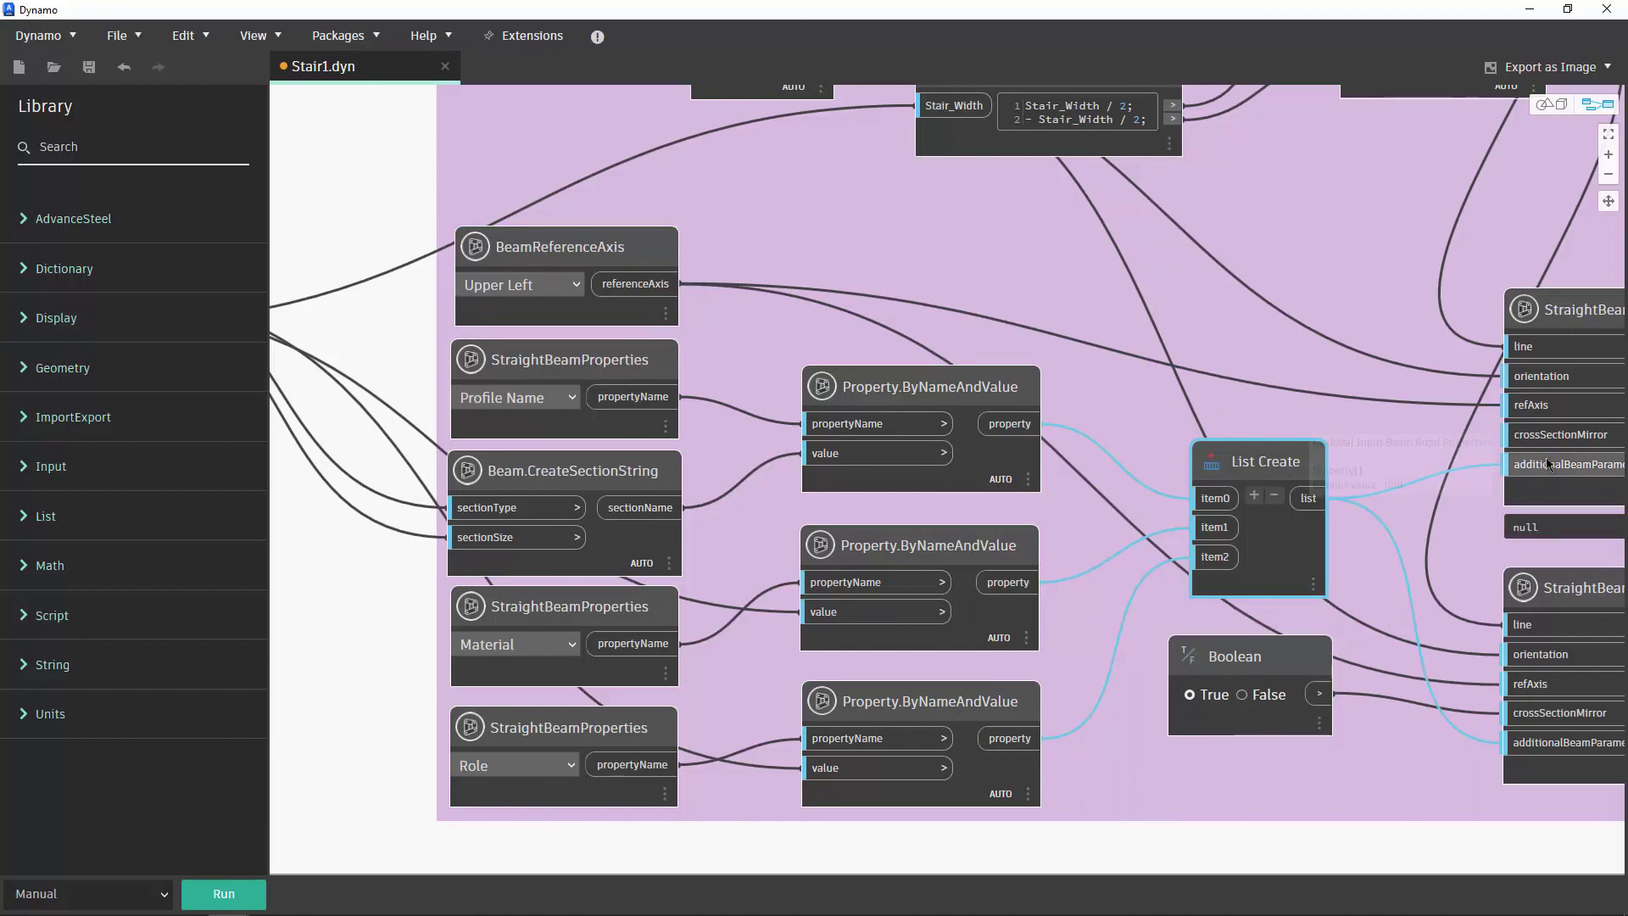
{"action": "scroll", "coordinate": [1313, 423], "scroll_direction": "down", "scroll_amount": 3}
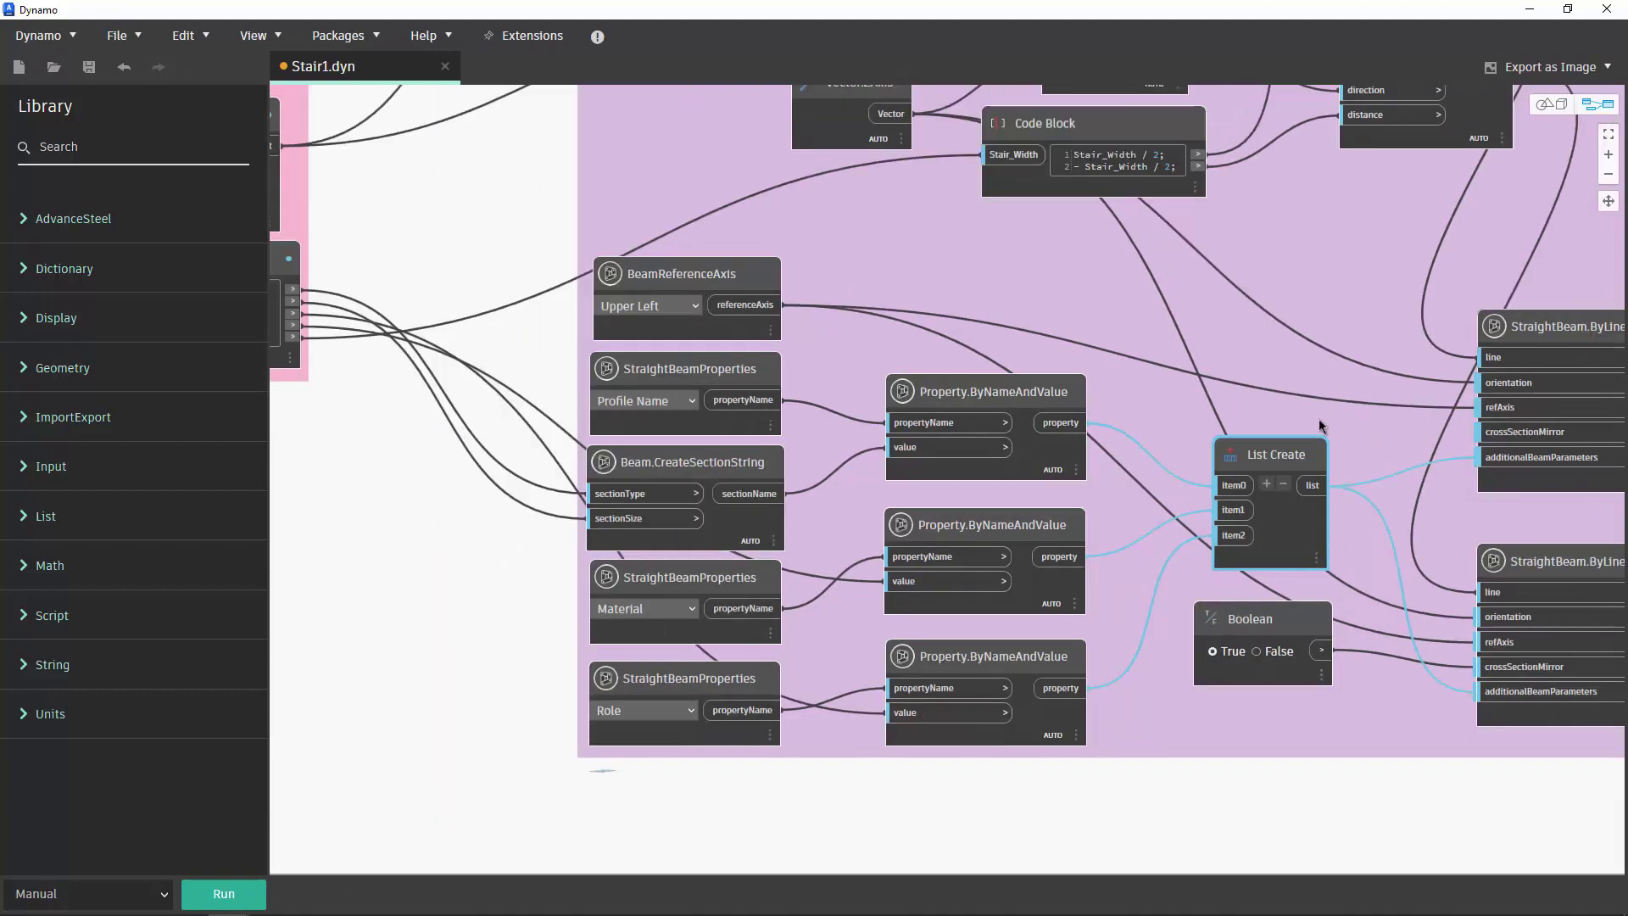
{"action": "middle_click_drag", "start_coordinate": [1313, 423], "coordinate": [962, 363]}
{"action": "scroll", "coordinate": [963, 362], "scroll_direction": "up", "scroll_amount": 1}
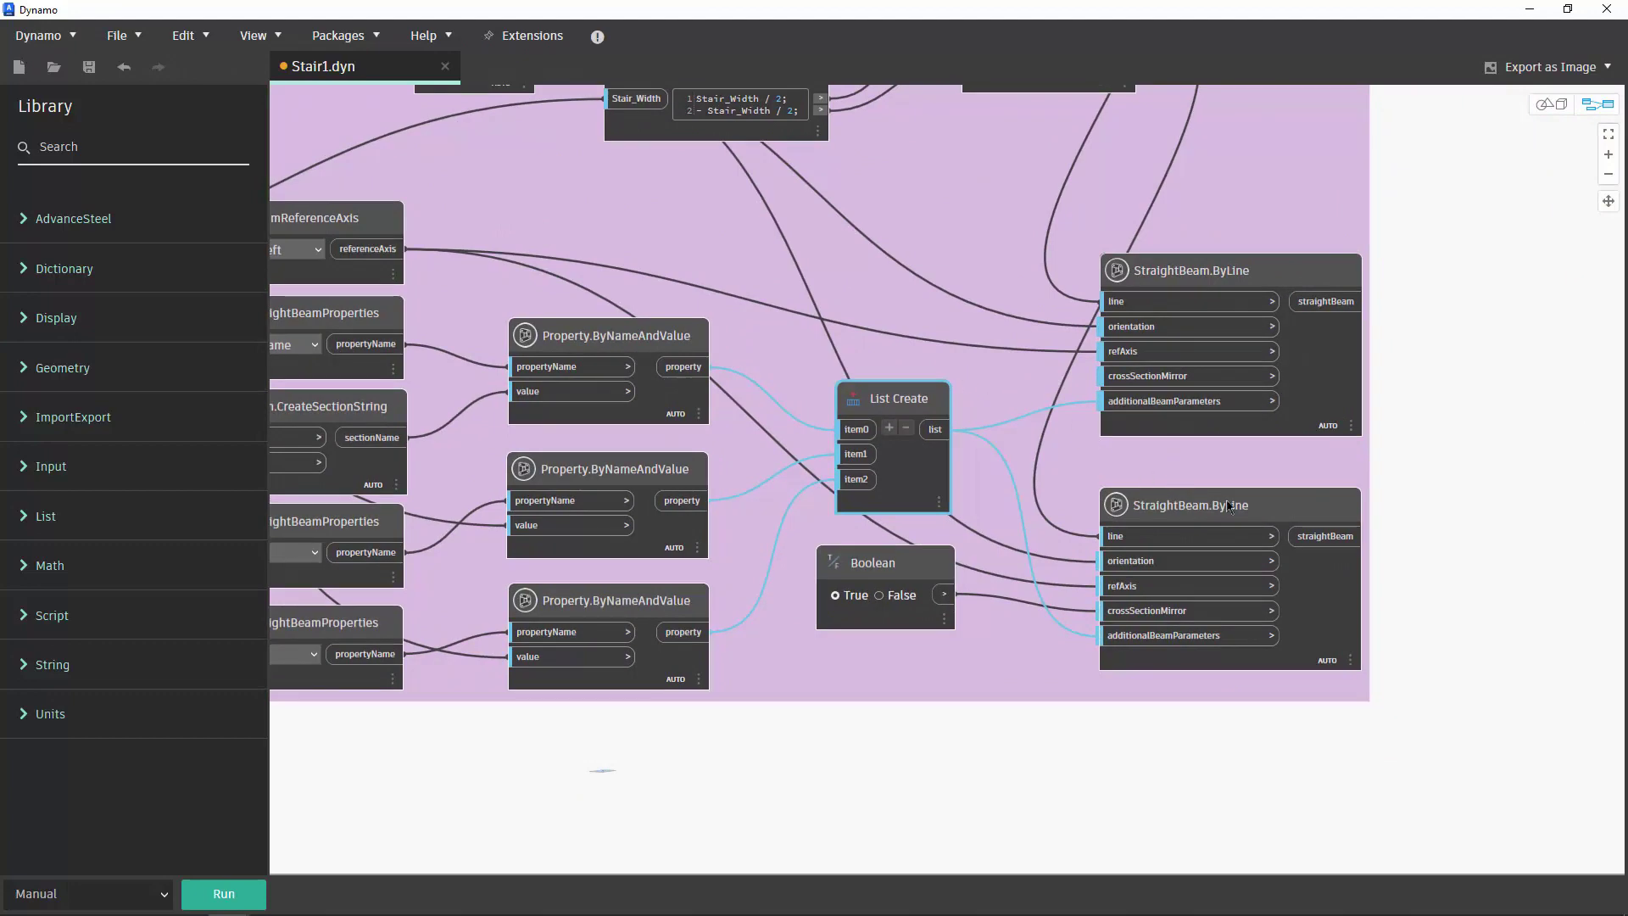
{"action": "left_click", "coordinate": [1241, 507]}
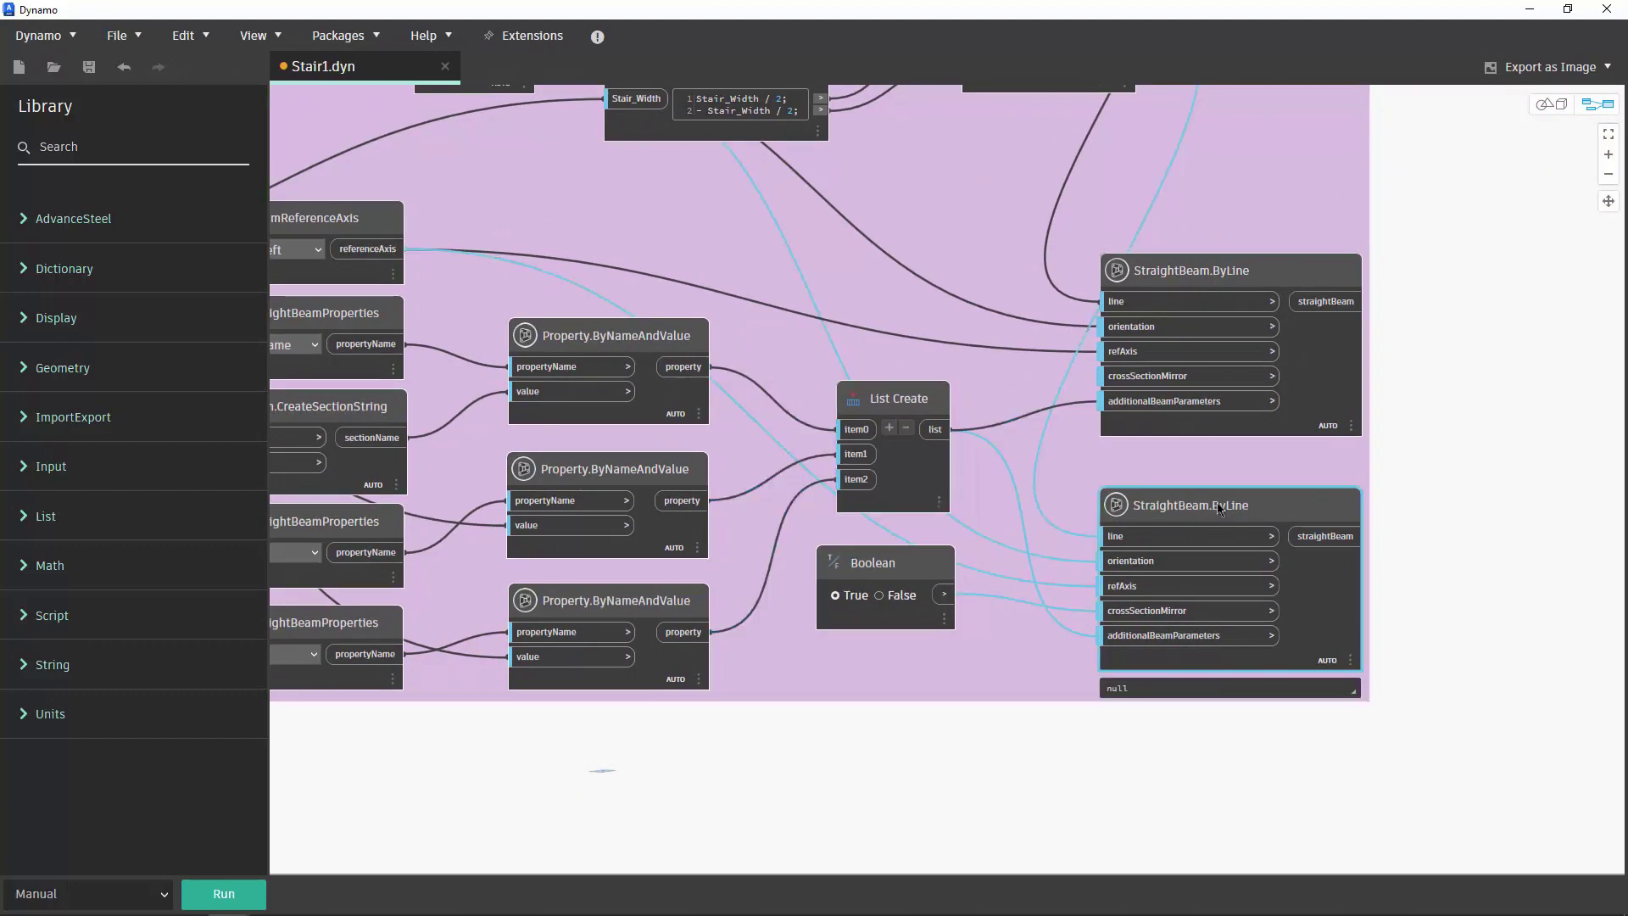
{"action": "left_click", "coordinate": [894, 566]}
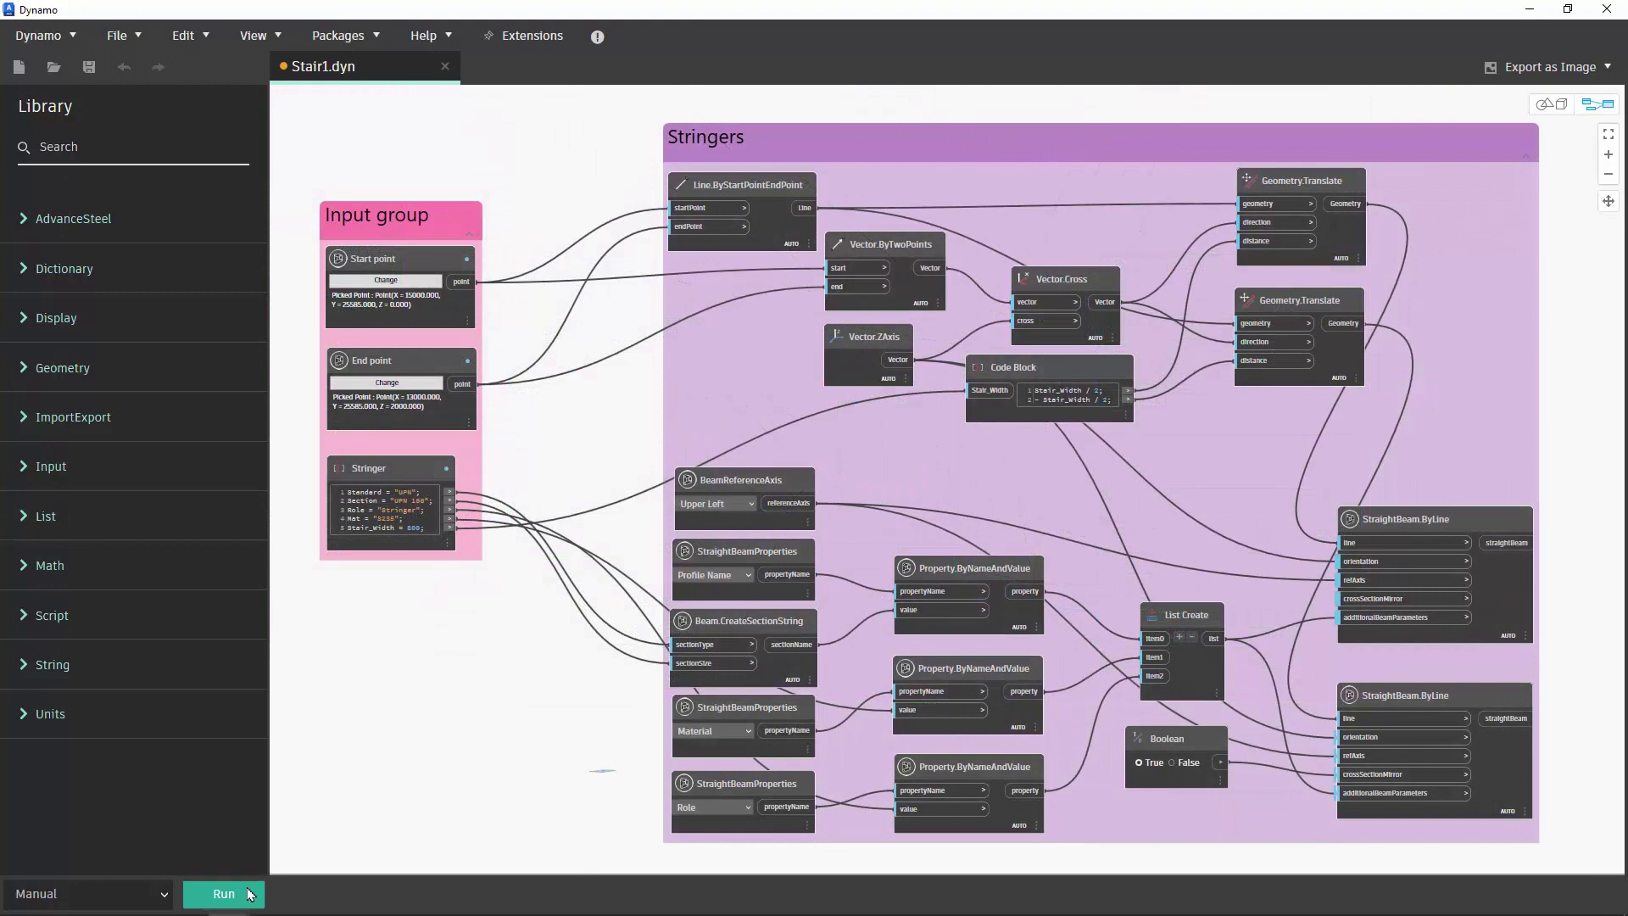
Step: Run the graph to create the two stringer beams and switch to the Advance Steel model
{"action": "left_click", "coordinate": [257, 891]}
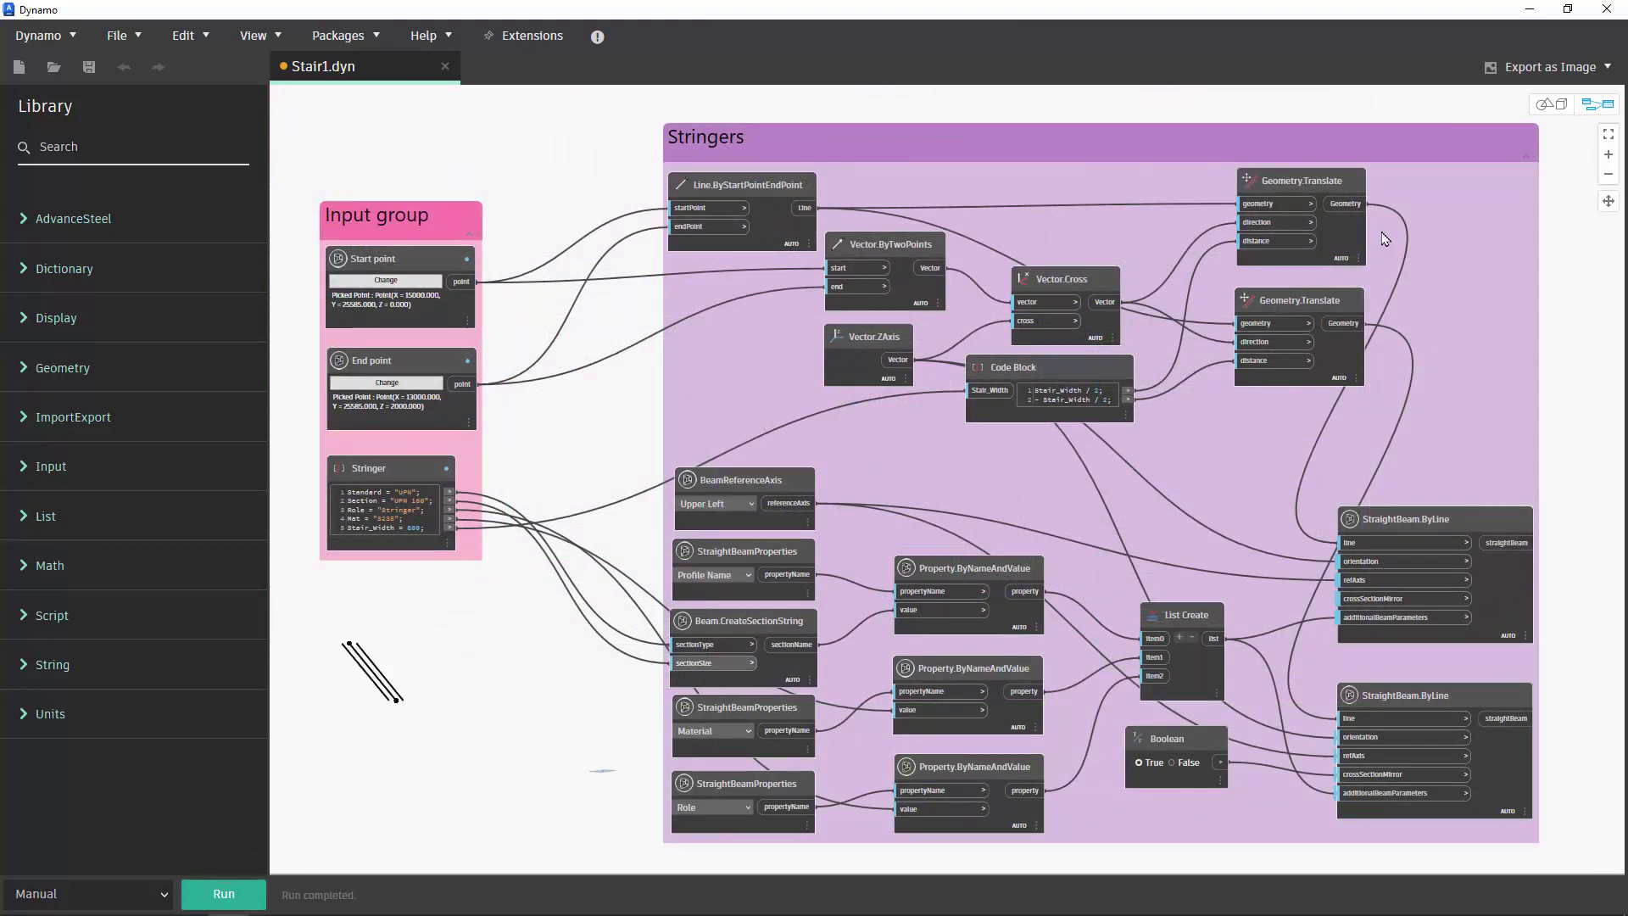
{"action": "left_click", "coordinate": [386, 279]}
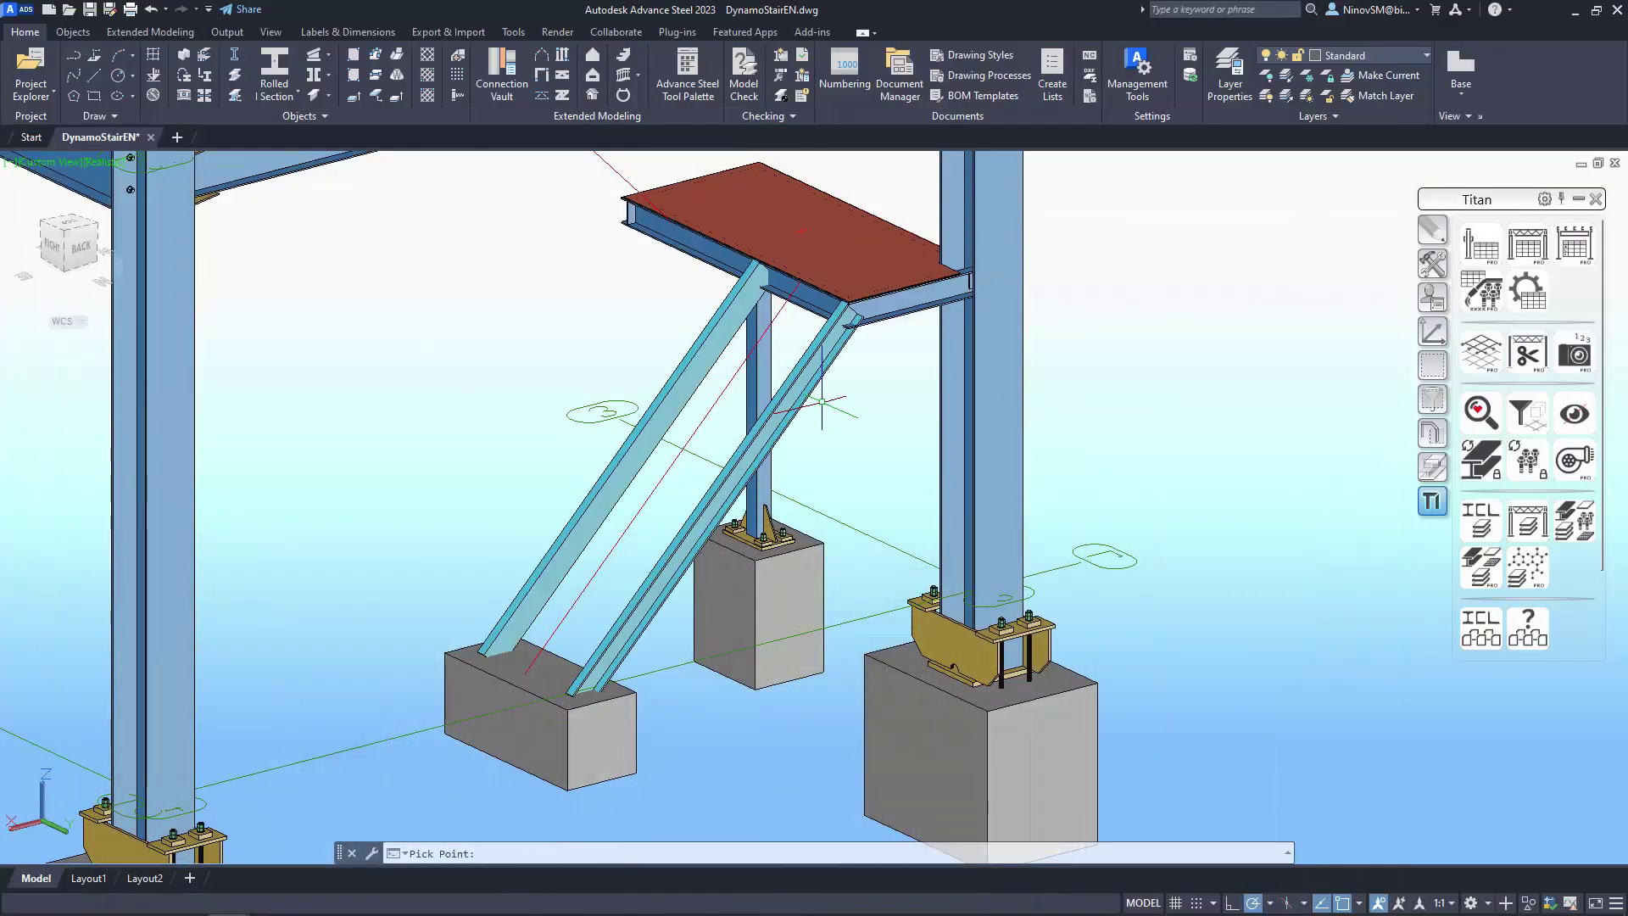
{"action": "scroll", "coordinate": [817, 375], "scroll_direction": "up", "scroll_amount": 3}
Step: Zoom toward the two new diagonal stringers to check them in the 3D view
{"action": "middle_click_drag", "start_coordinate": [795, 357], "coordinate": [817, 376]}
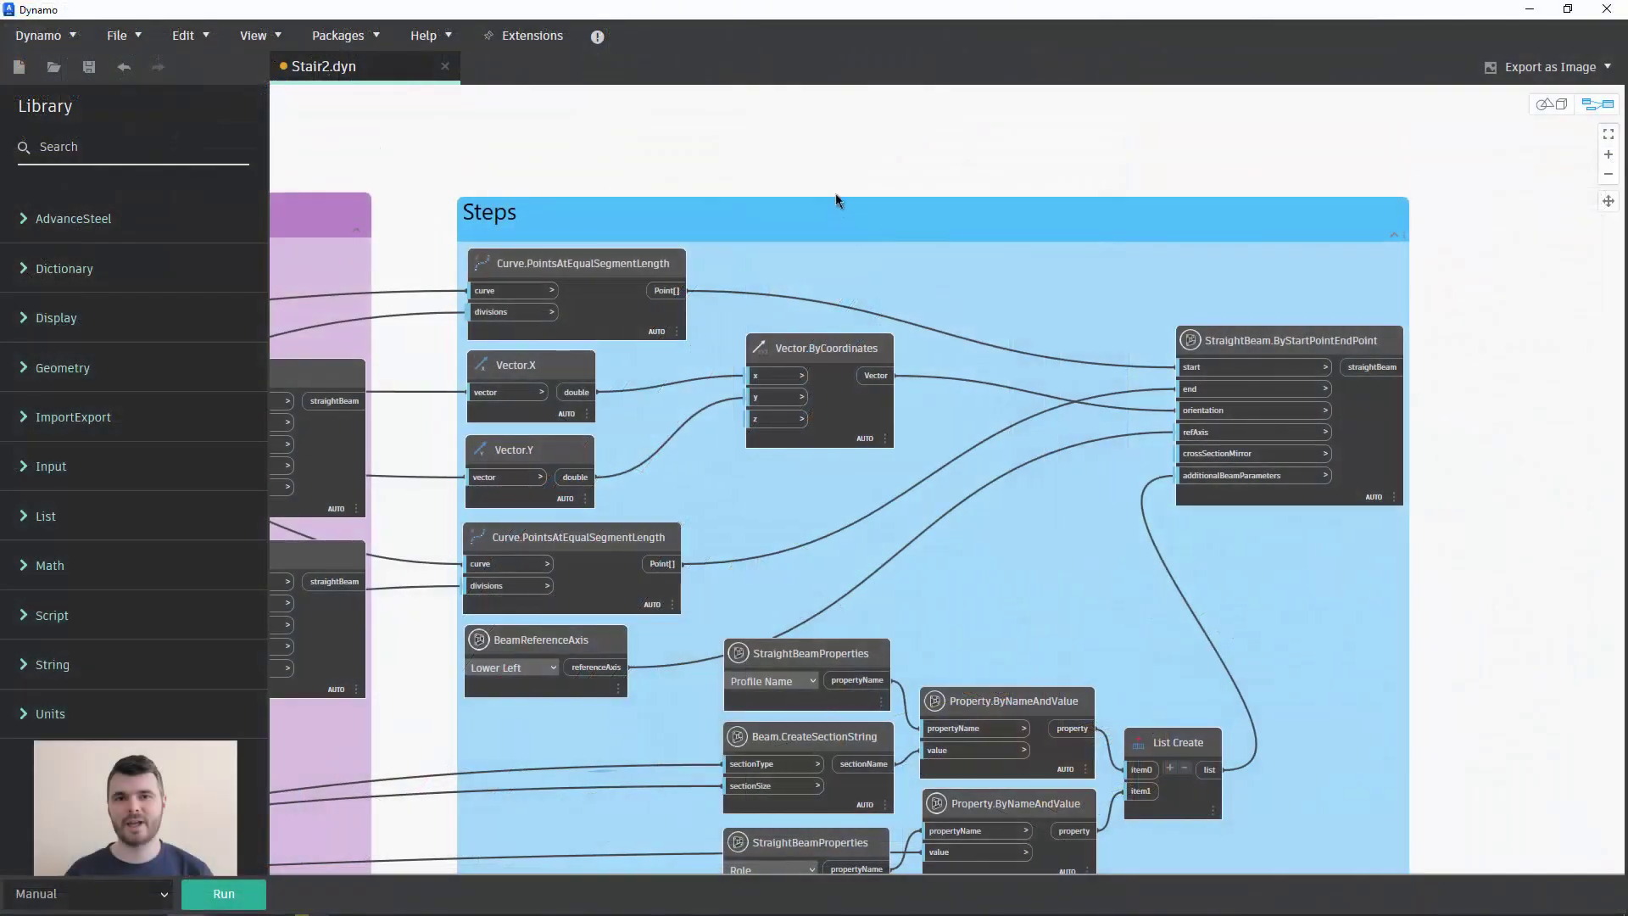
{"action": "middle_click_drag", "start_coordinate": [836, 199], "coordinate": [832, 142]}
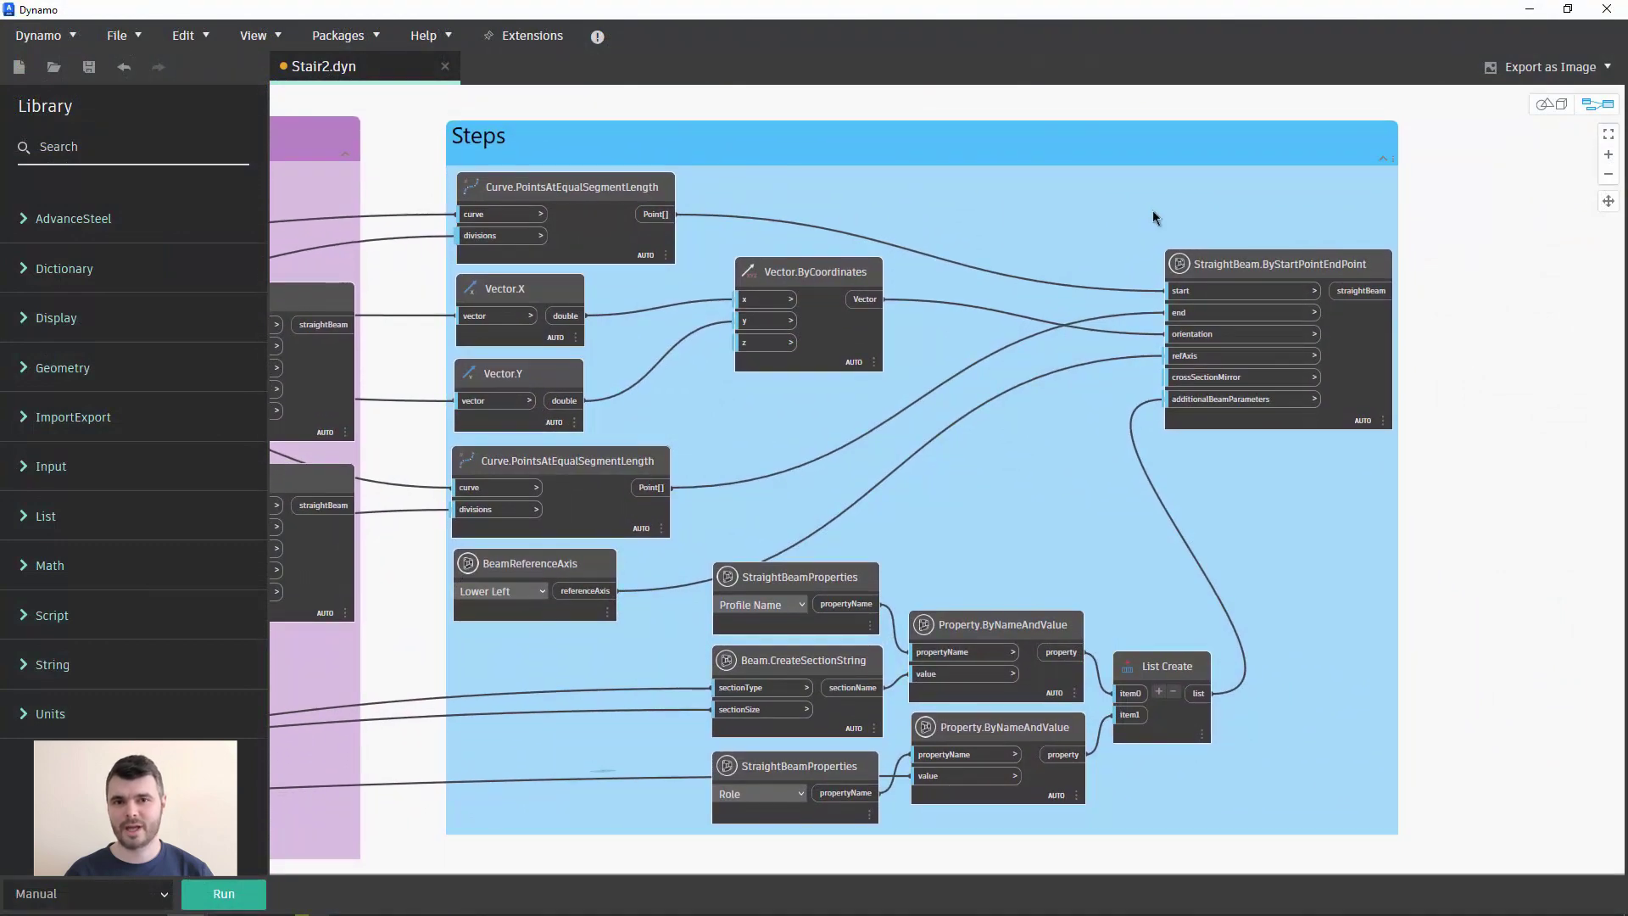
{"action": "left_click", "coordinate": [1245, 259]}
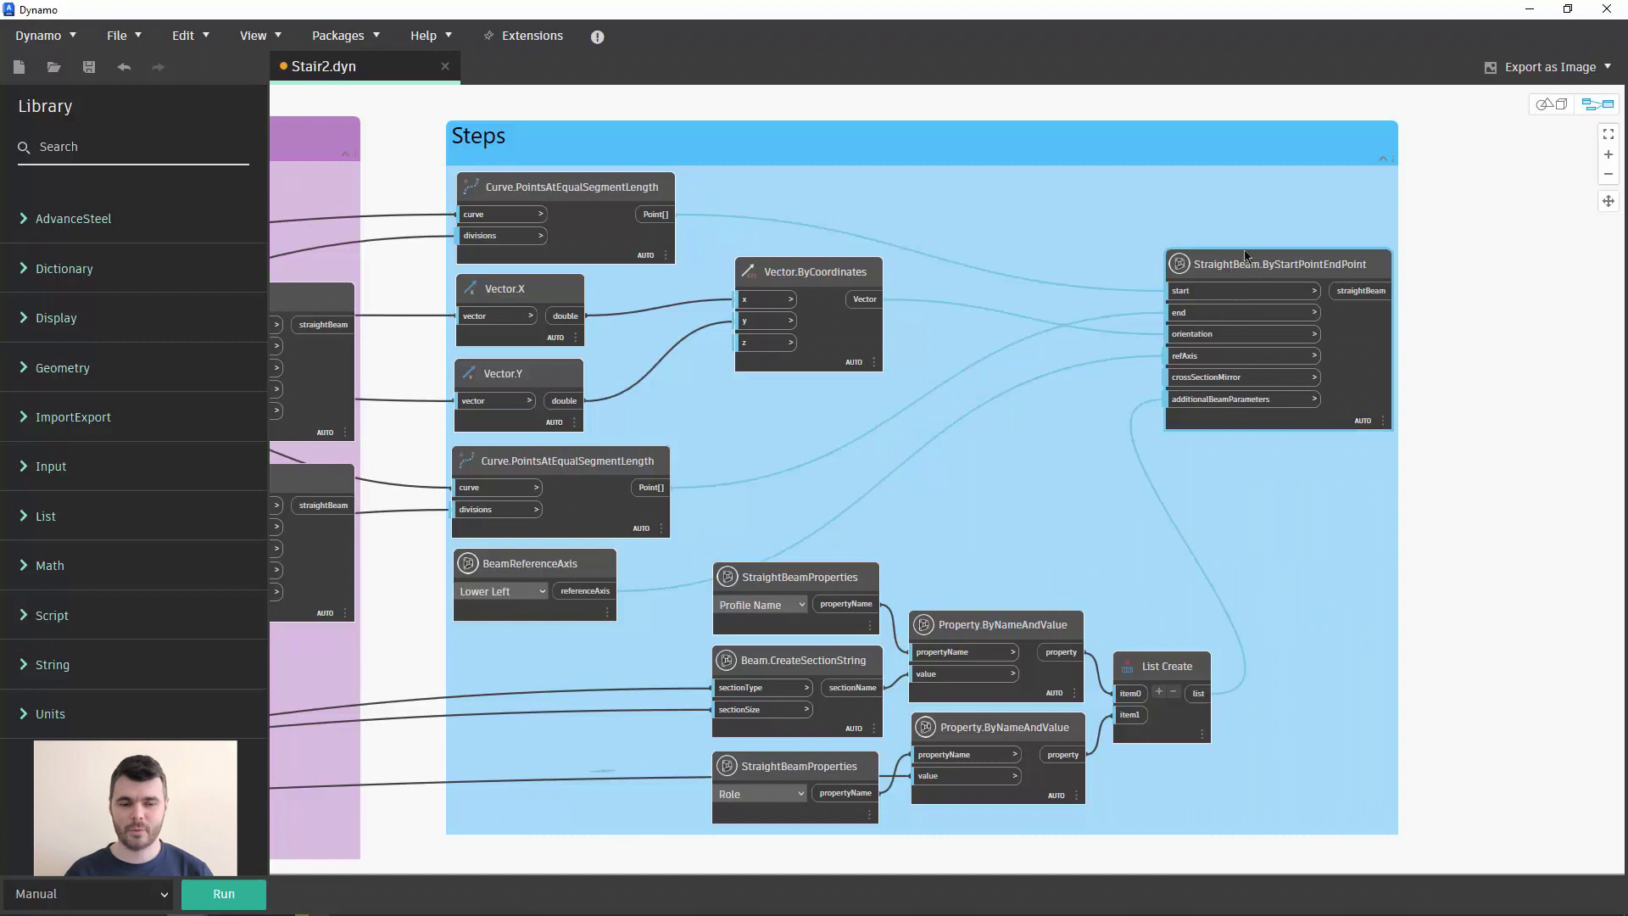
{"action": "left_click", "coordinate": [677, 115]}
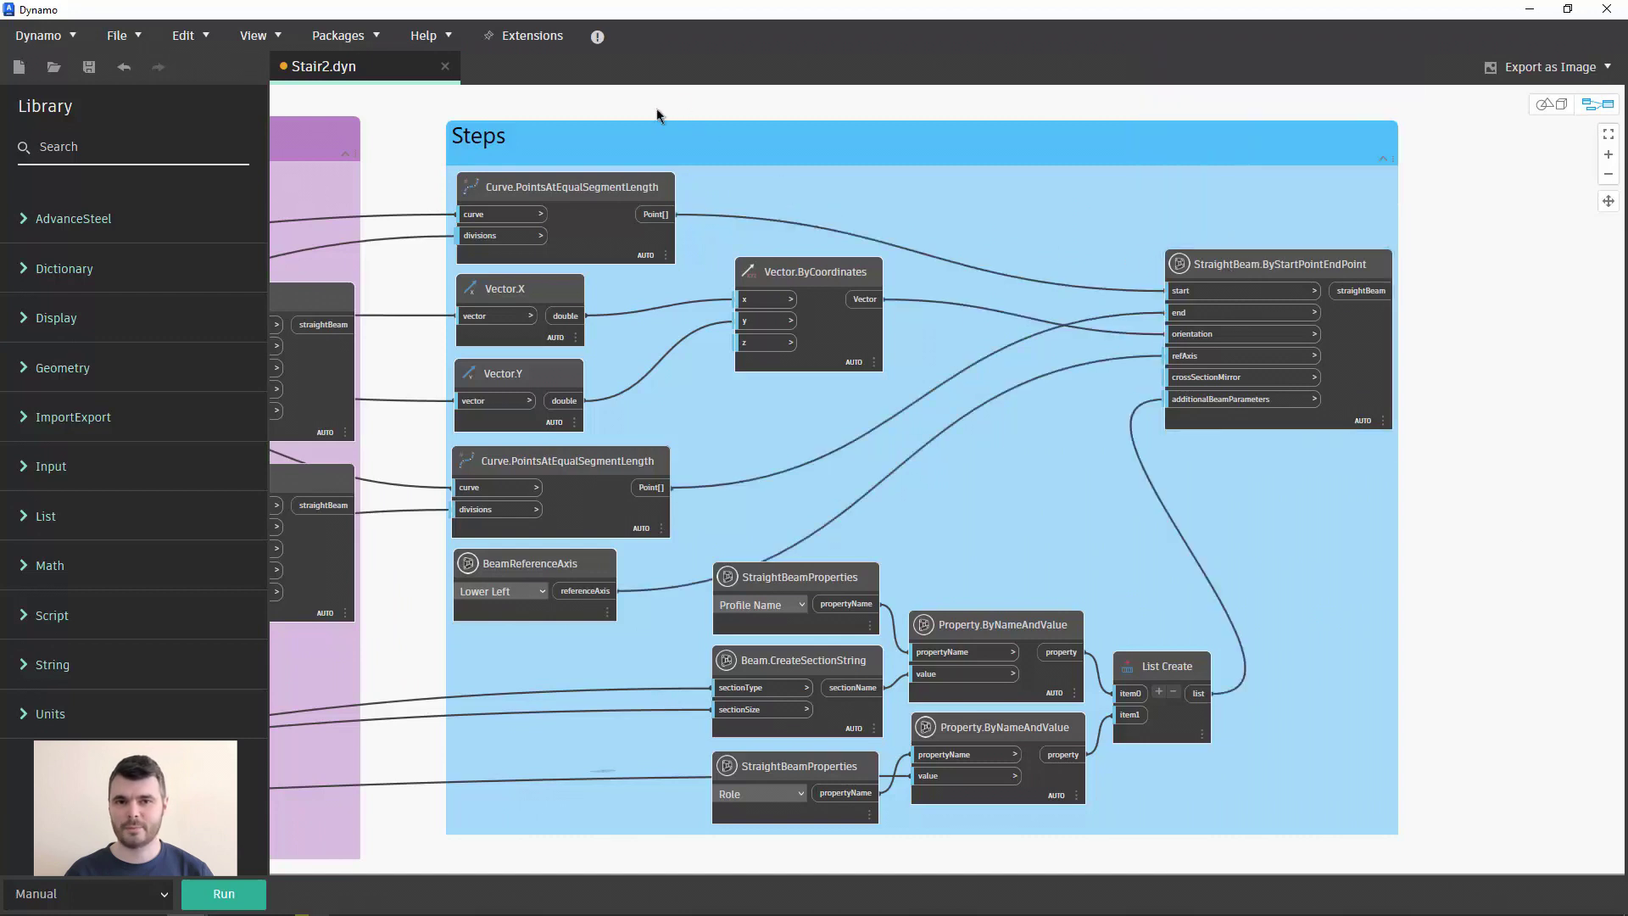
{"action": "left_click", "coordinate": [660, 190]}
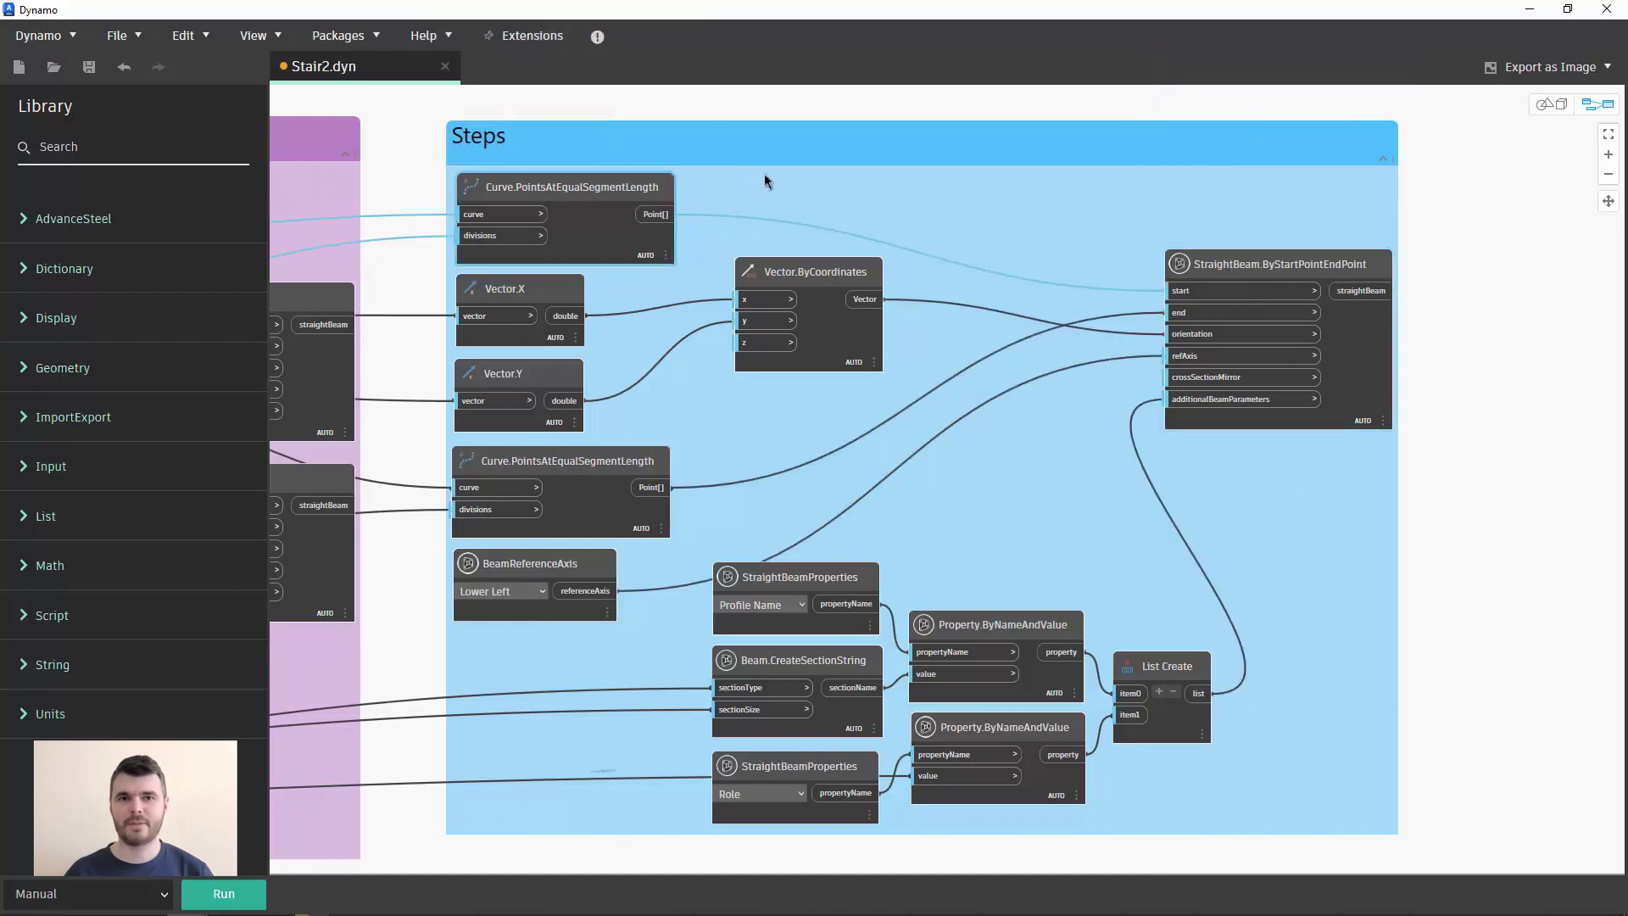
{"action": "middle_click_drag", "start_coordinate": [540, 116], "coordinate": [962, 159]}
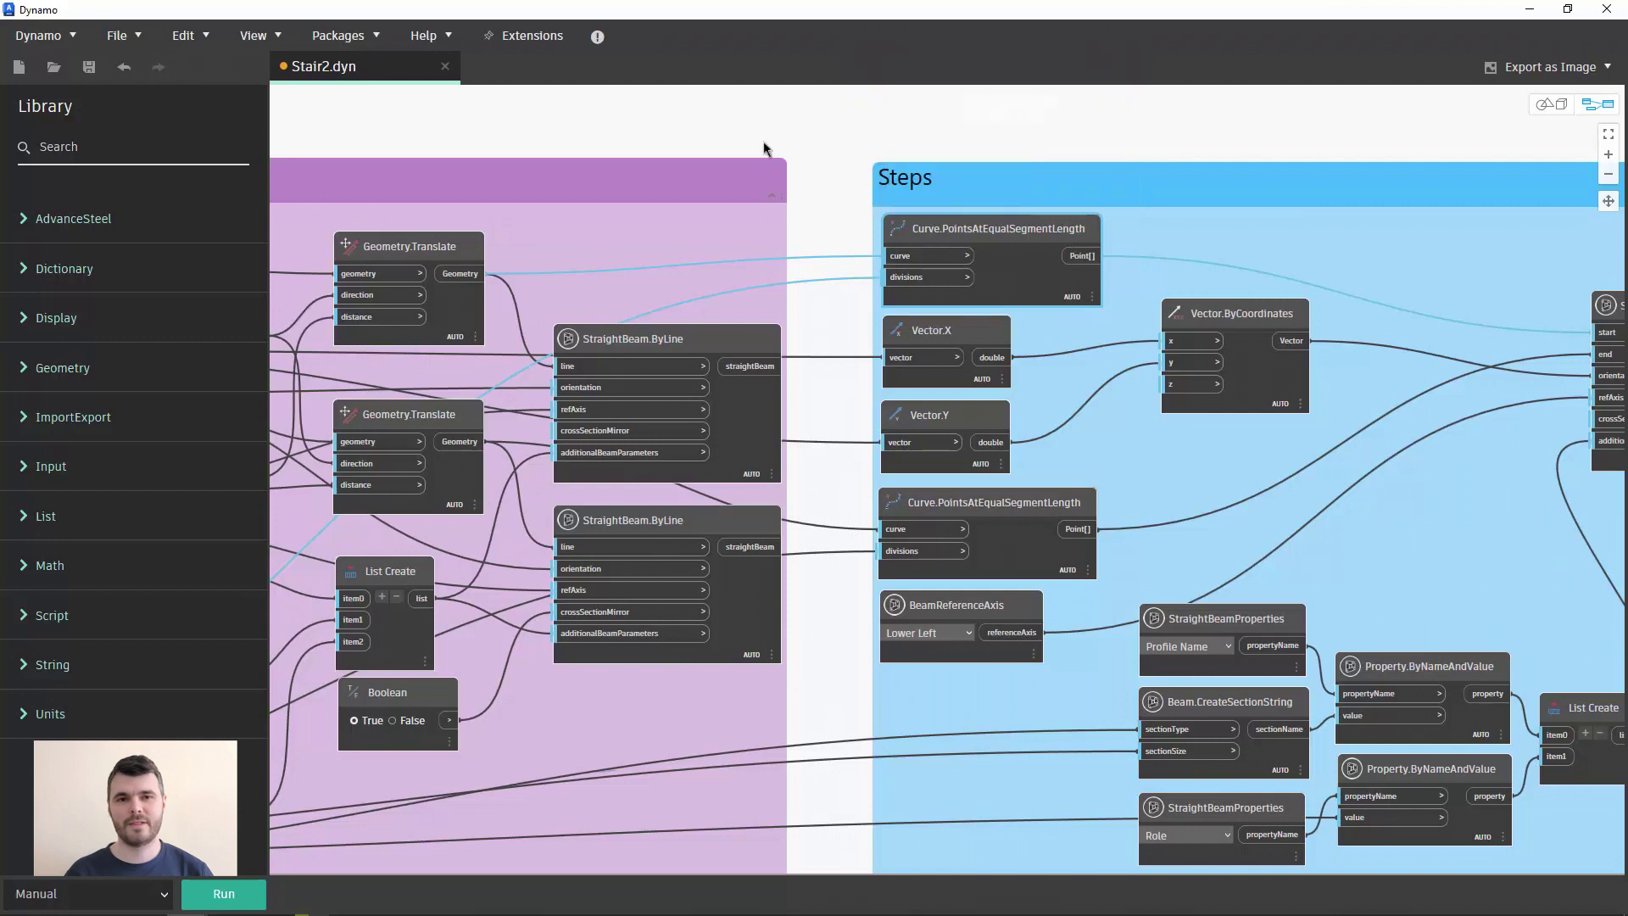
{"action": "left_click", "coordinate": [451, 250]}
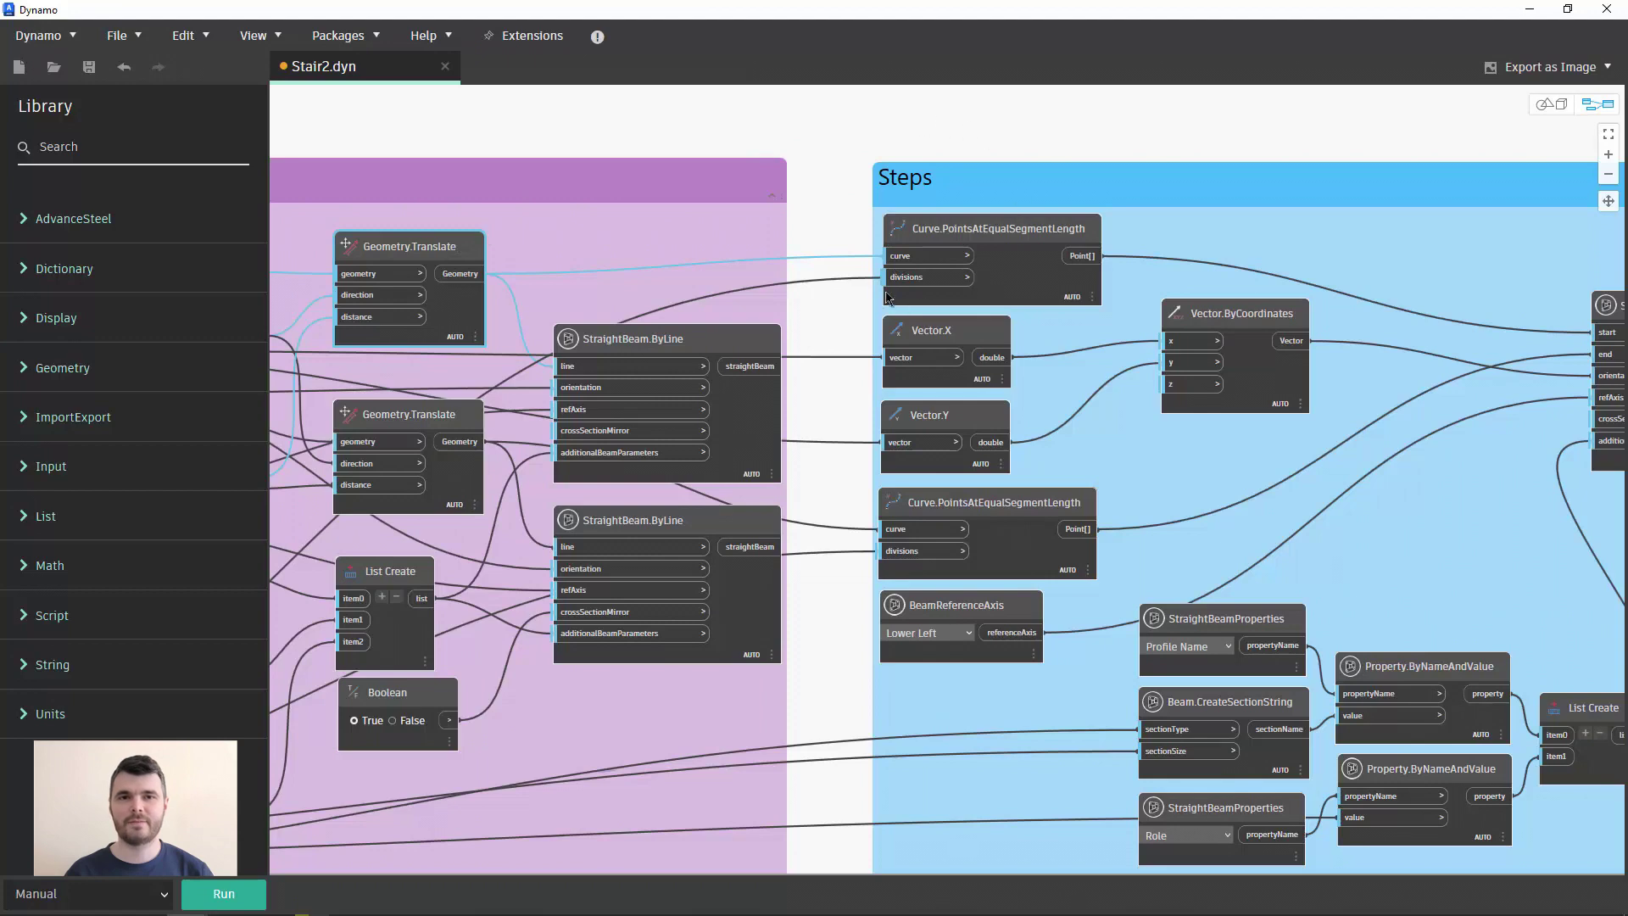
{"action": "left_click", "coordinate": [746, 121]}
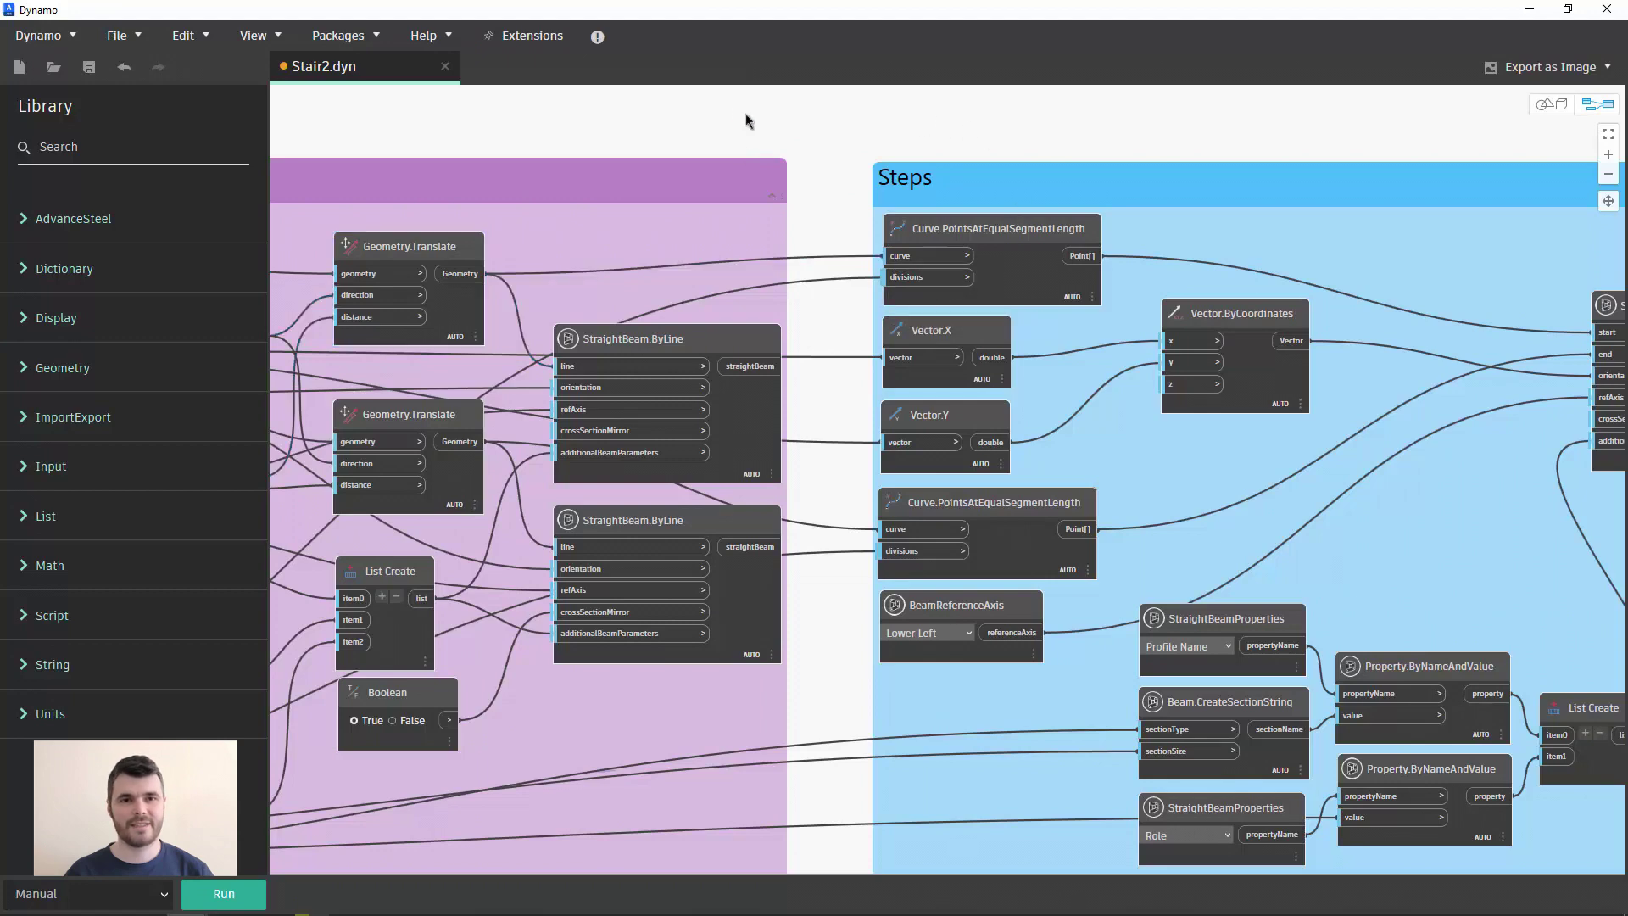
{"action": "scroll", "coordinate": [751, 121], "scroll_direction": "down", "scroll_amount": 5}
{"action": "scroll", "coordinate": [553, 690], "scroll_direction": "down", "scroll_amount": 1}
{"action": "scroll", "coordinate": [643, 676], "scroll_direction": "up", "scroll_amount": 1}
{"action": "scroll", "coordinate": [924, 684], "scroll_direction": "up", "scroll_amount": 2}
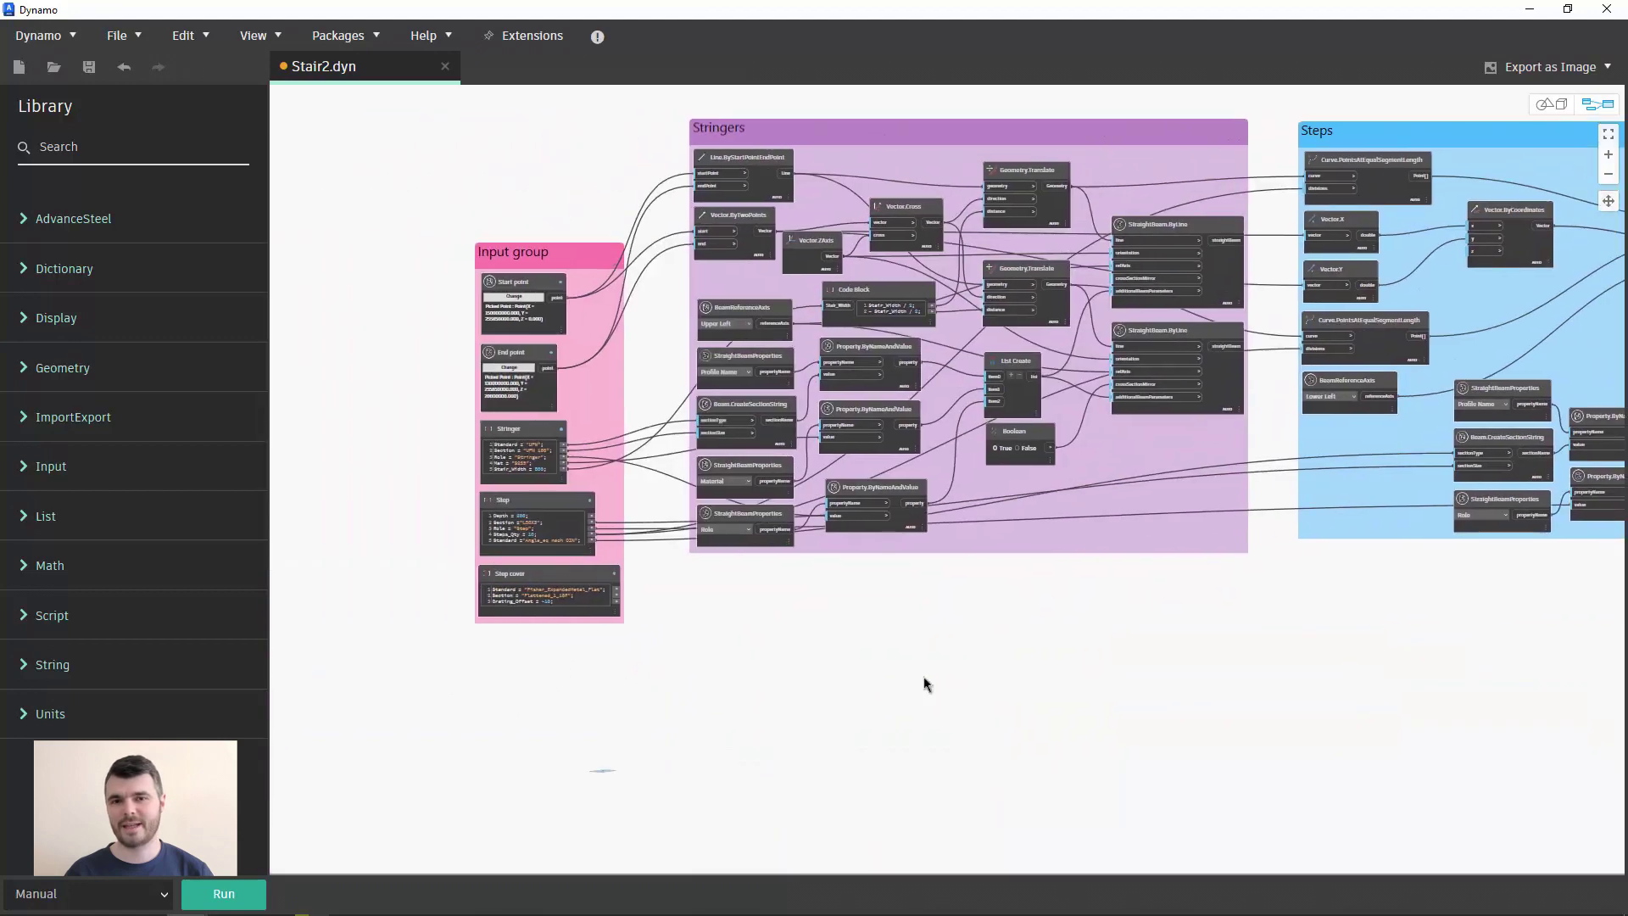
{"action": "scroll", "coordinate": [548, 657], "scroll_direction": "up", "scroll_amount": 2}
{"action": "scroll", "coordinate": [548, 657], "scroll_direction": "up", "scroll_amount": 3}
{"action": "scroll", "coordinate": [549, 654], "scroll_direction": "up", "scroll_amount": 2}
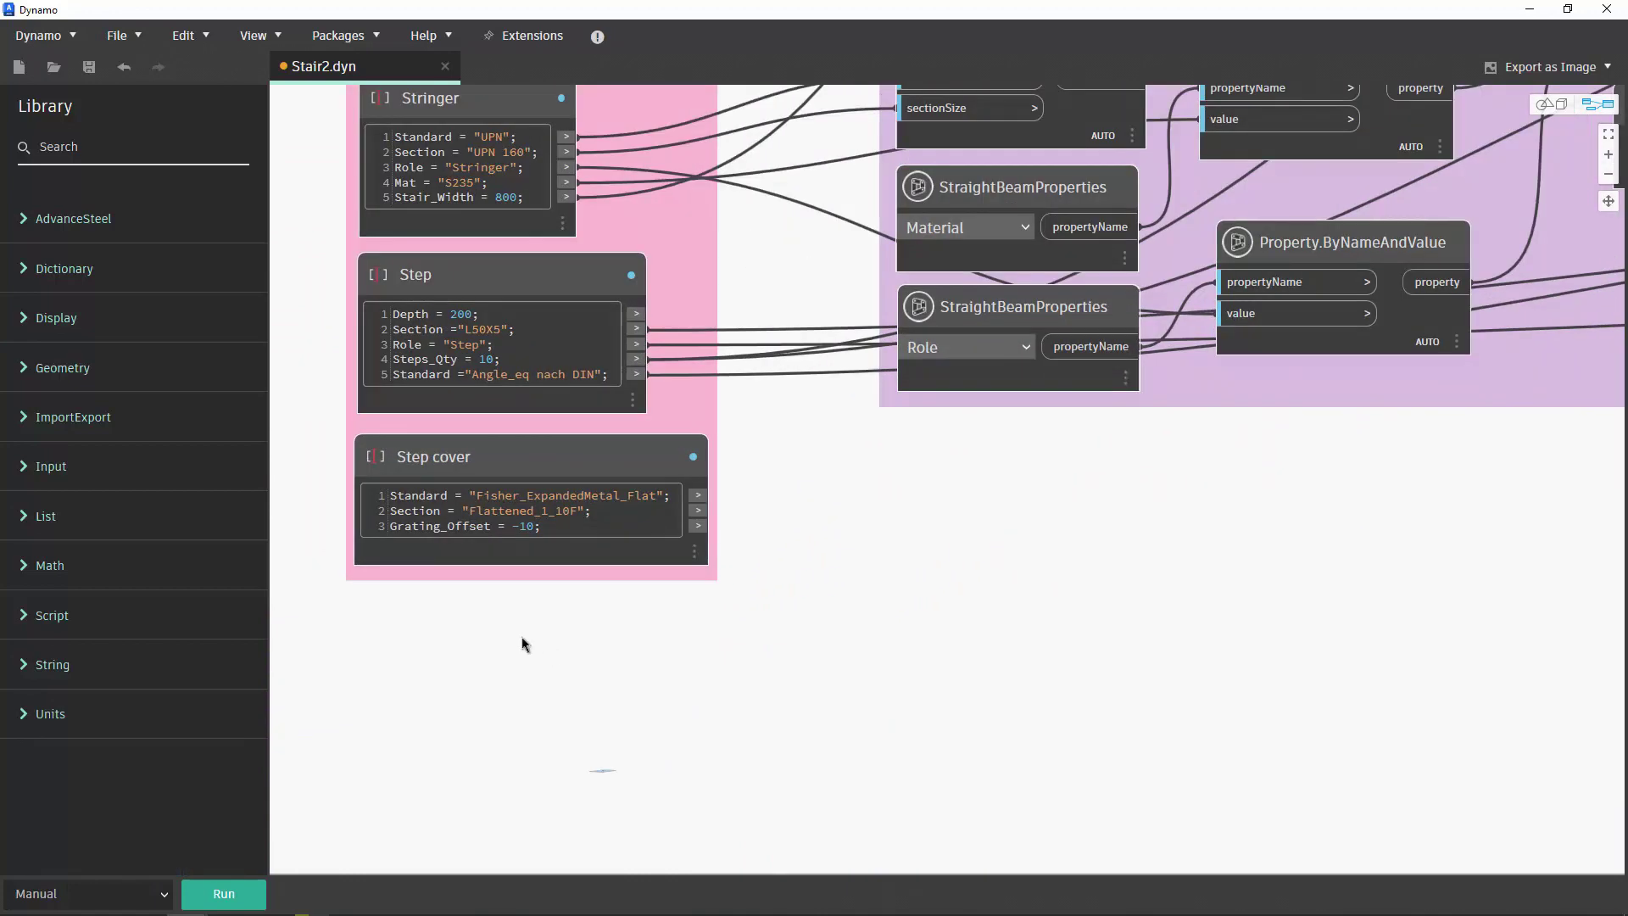
{"action": "left_click", "coordinate": [501, 305]}
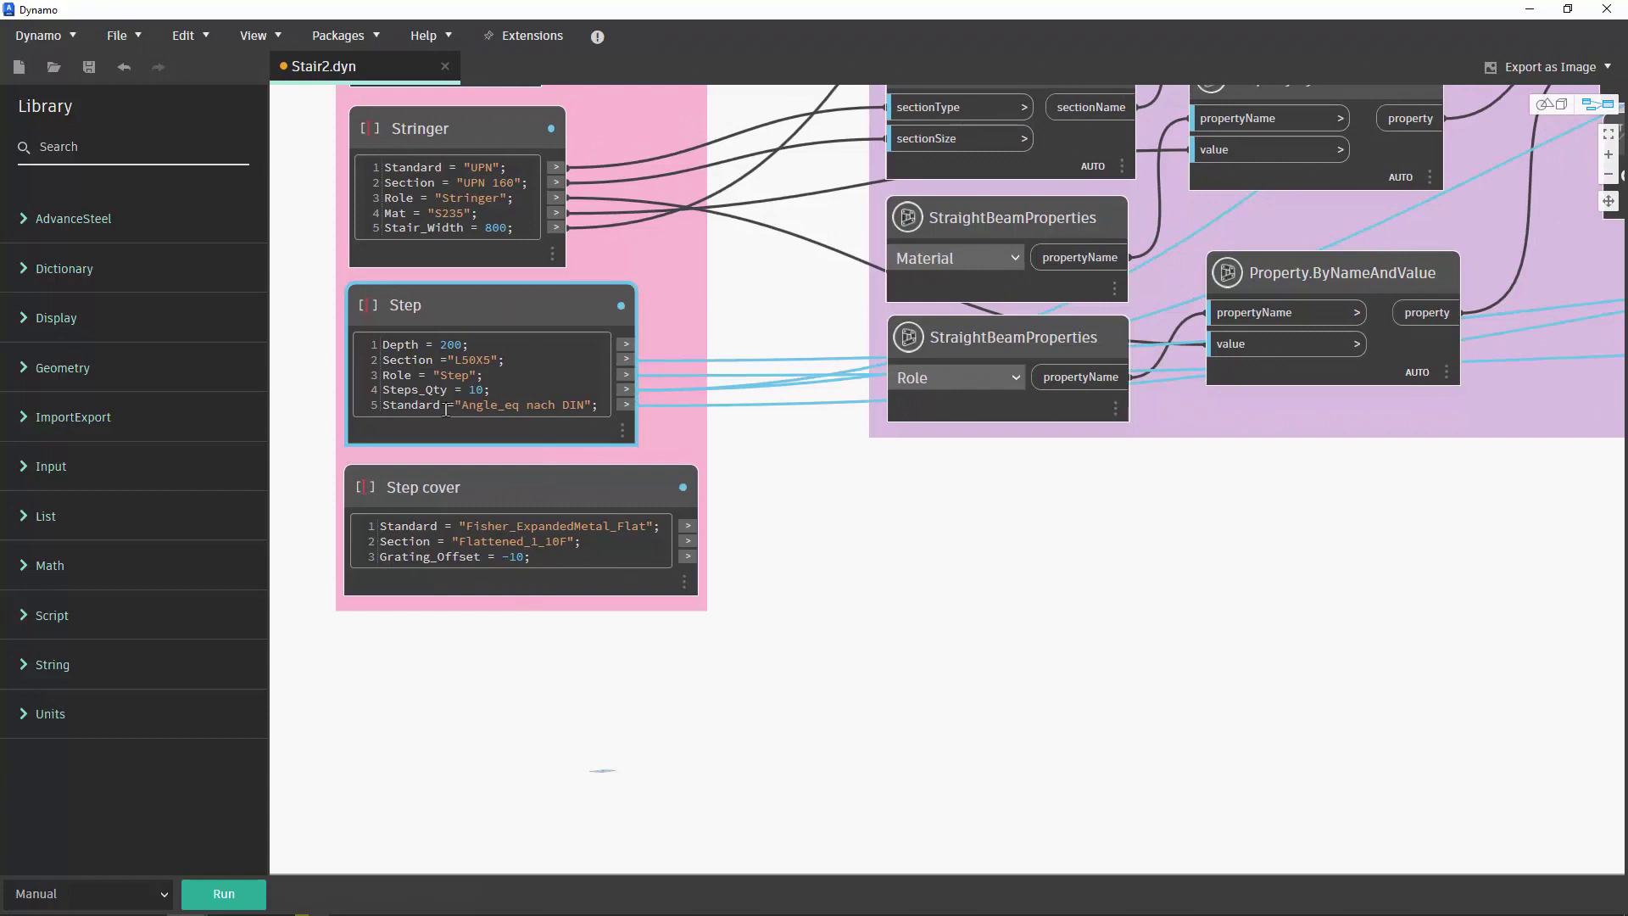
{"action": "double_click", "coordinate": [477, 390]}
{"action": "left_click", "coordinate": [881, 540]}
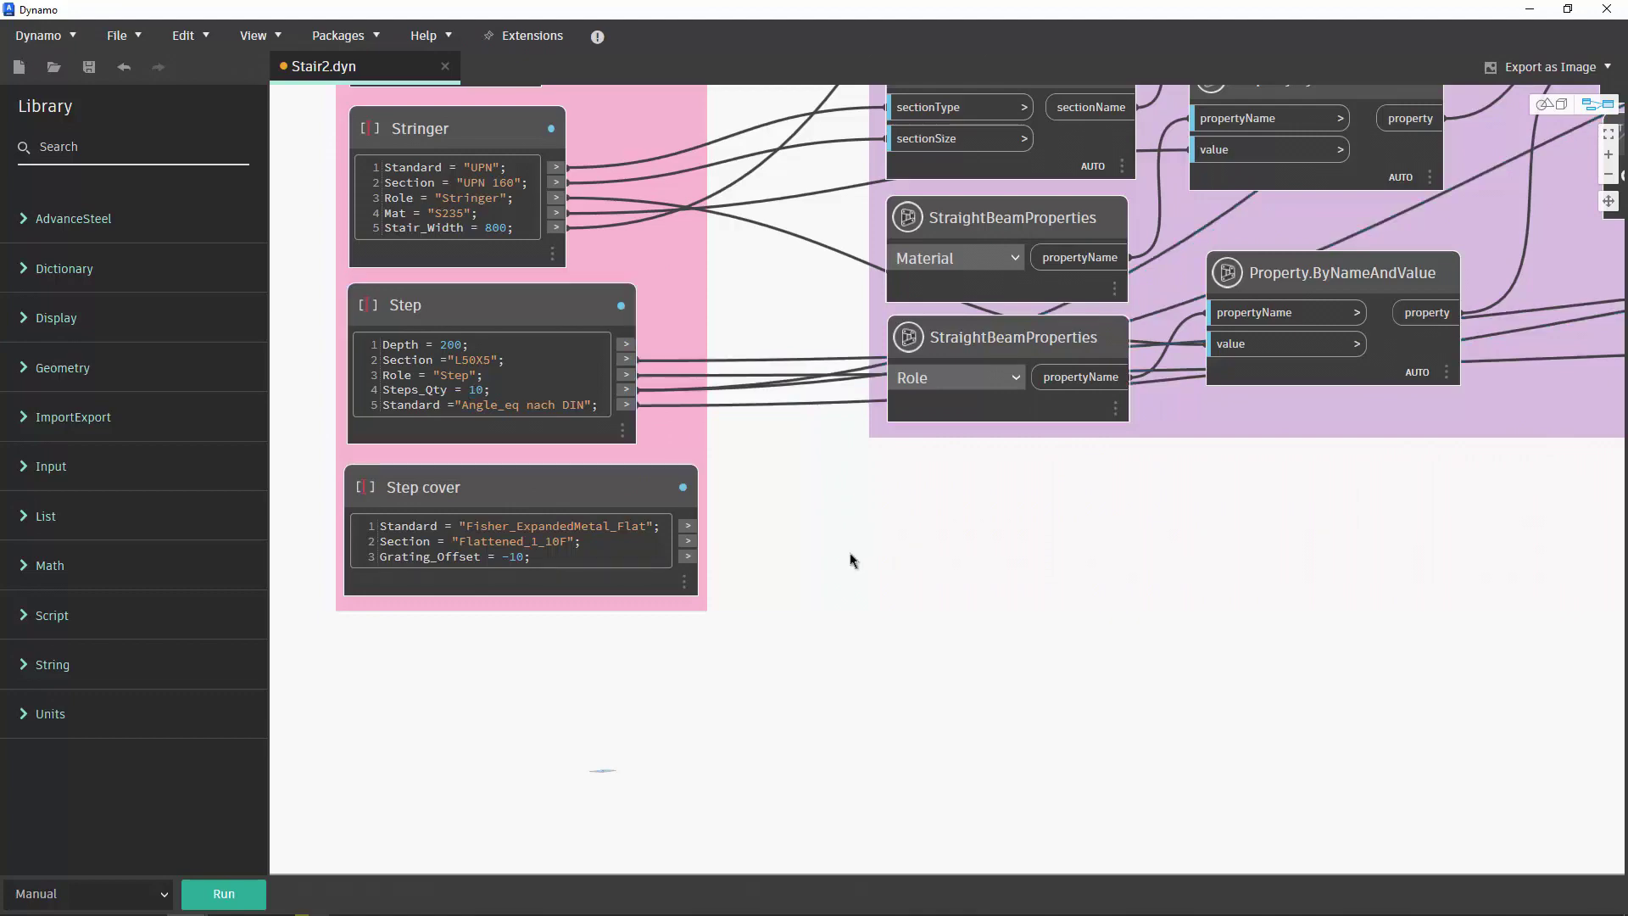
{"action": "scroll", "coordinate": [866, 552], "scroll_direction": "down", "scroll_amount": 3}
{"action": "scroll", "coordinate": [606, 674], "scroll_direction": "down", "scroll_amount": 2}
{"action": "middle_click_drag", "start_coordinate": [1399, 687], "coordinate": [675, 694]}
{"action": "middle_click_drag", "start_coordinate": [1224, 707], "coordinate": [654, 801]}
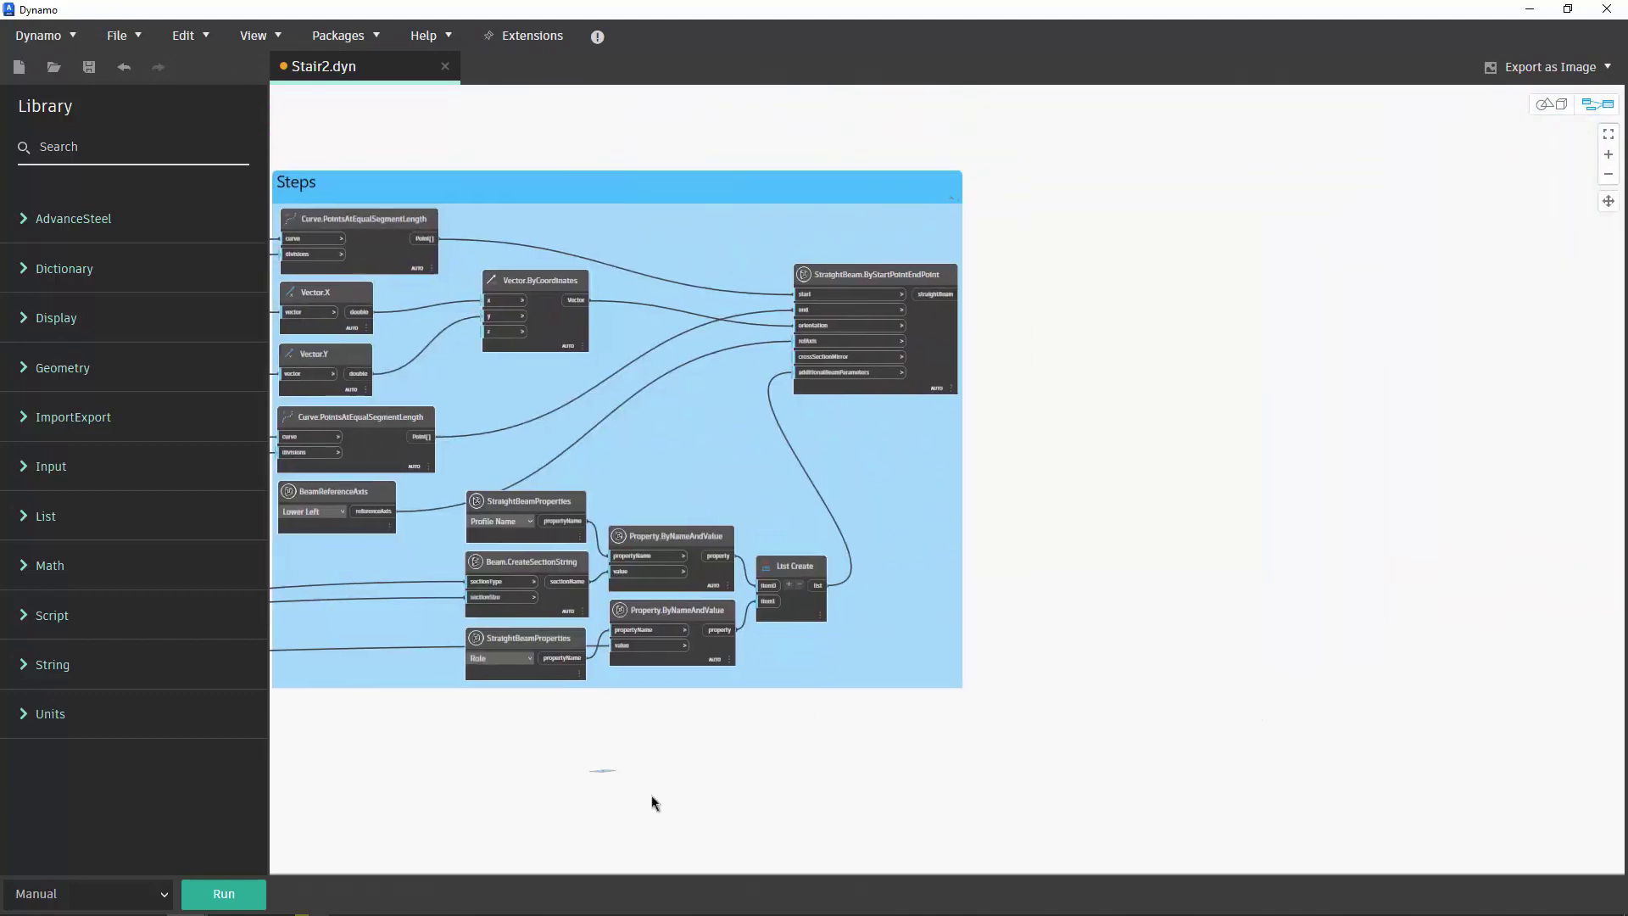
{"action": "middle_click_drag", "start_coordinate": [739, 763], "coordinate": [900, 804]}
{"action": "scroll", "coordinate": [810, 772], "scroll_direction": "up", "scroll_amount": 1}
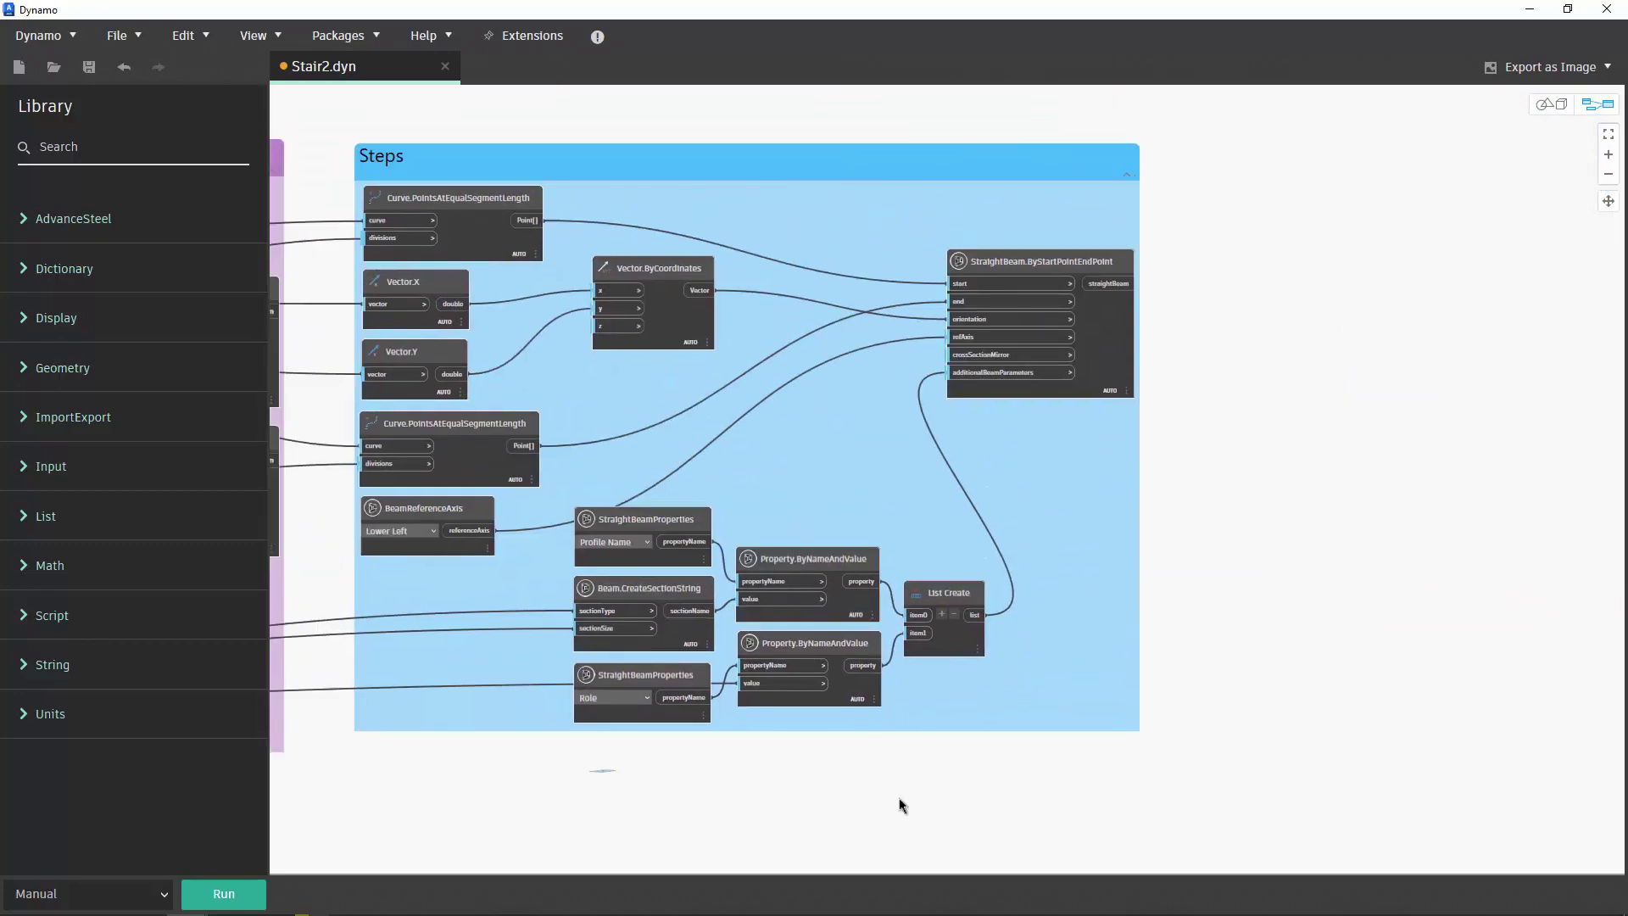
{"action": "scroll", "coordinate": [842, 420], "scroll_direction": "up", "scroll_amount": 1}
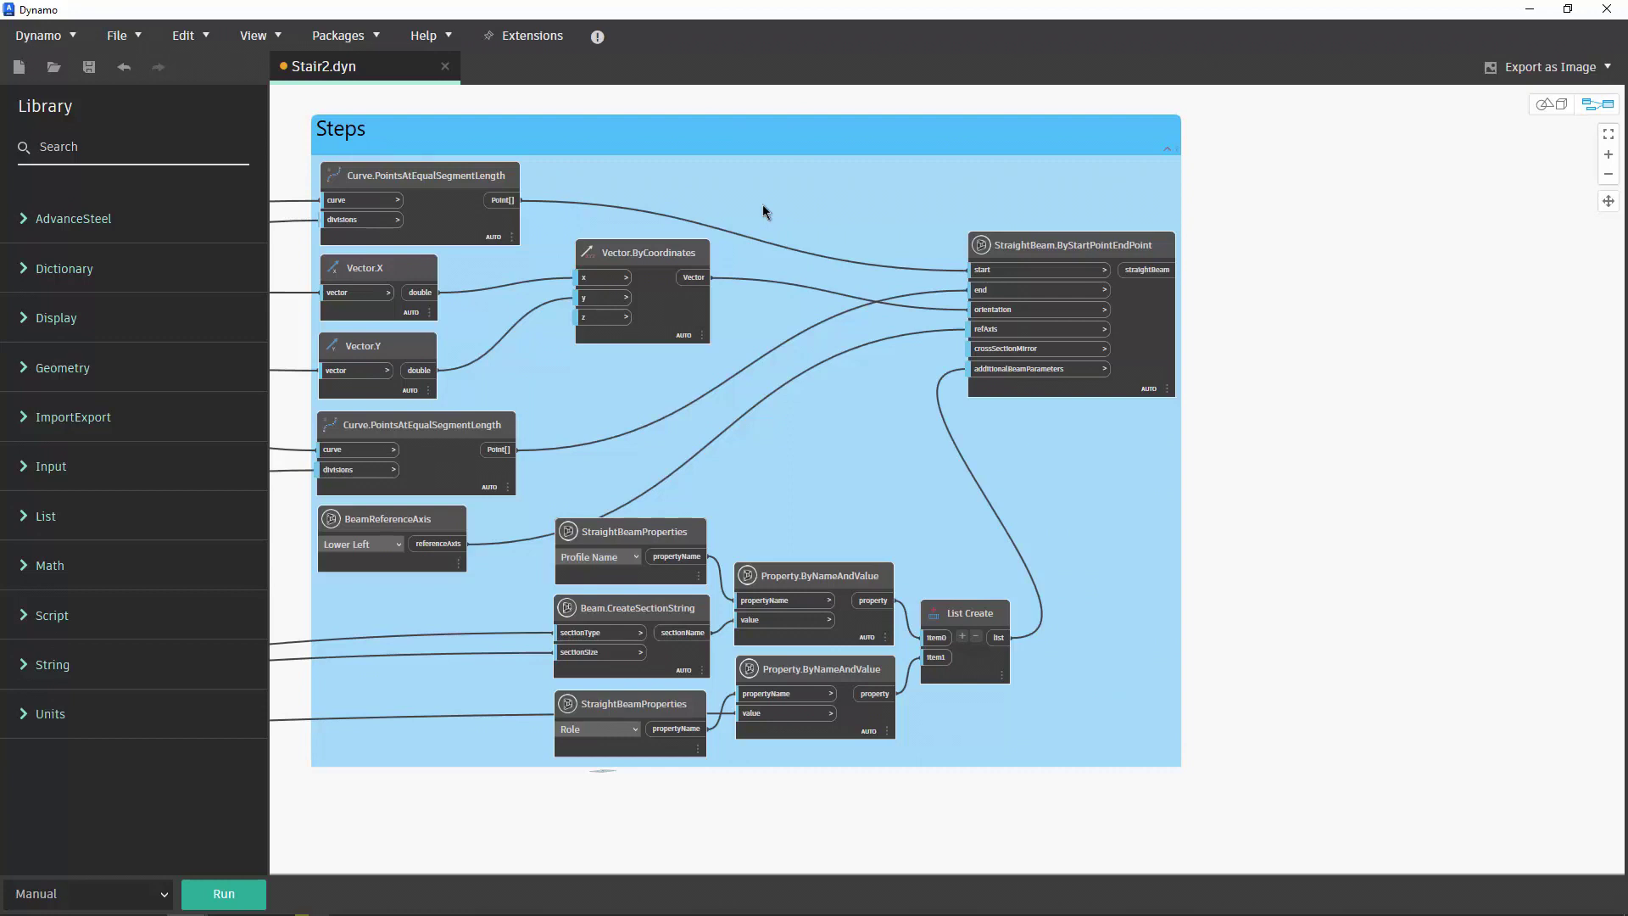
{"action": "mouse_move", "coordinate": [648, 253]}
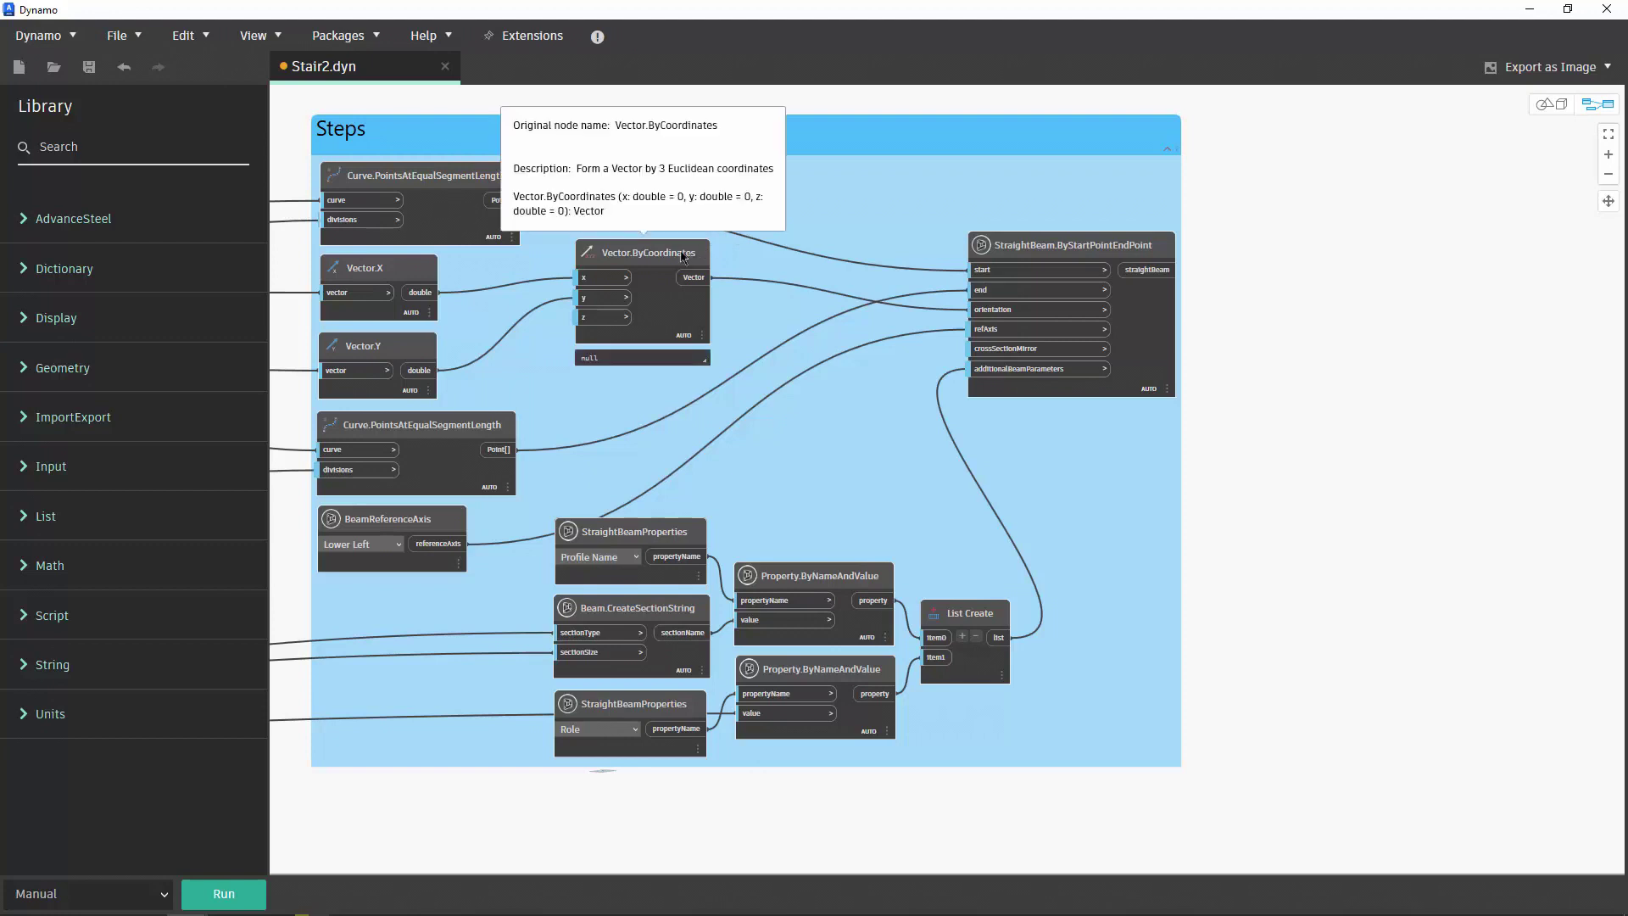
{"action": "left_click", "coordinate": [684, 255]}
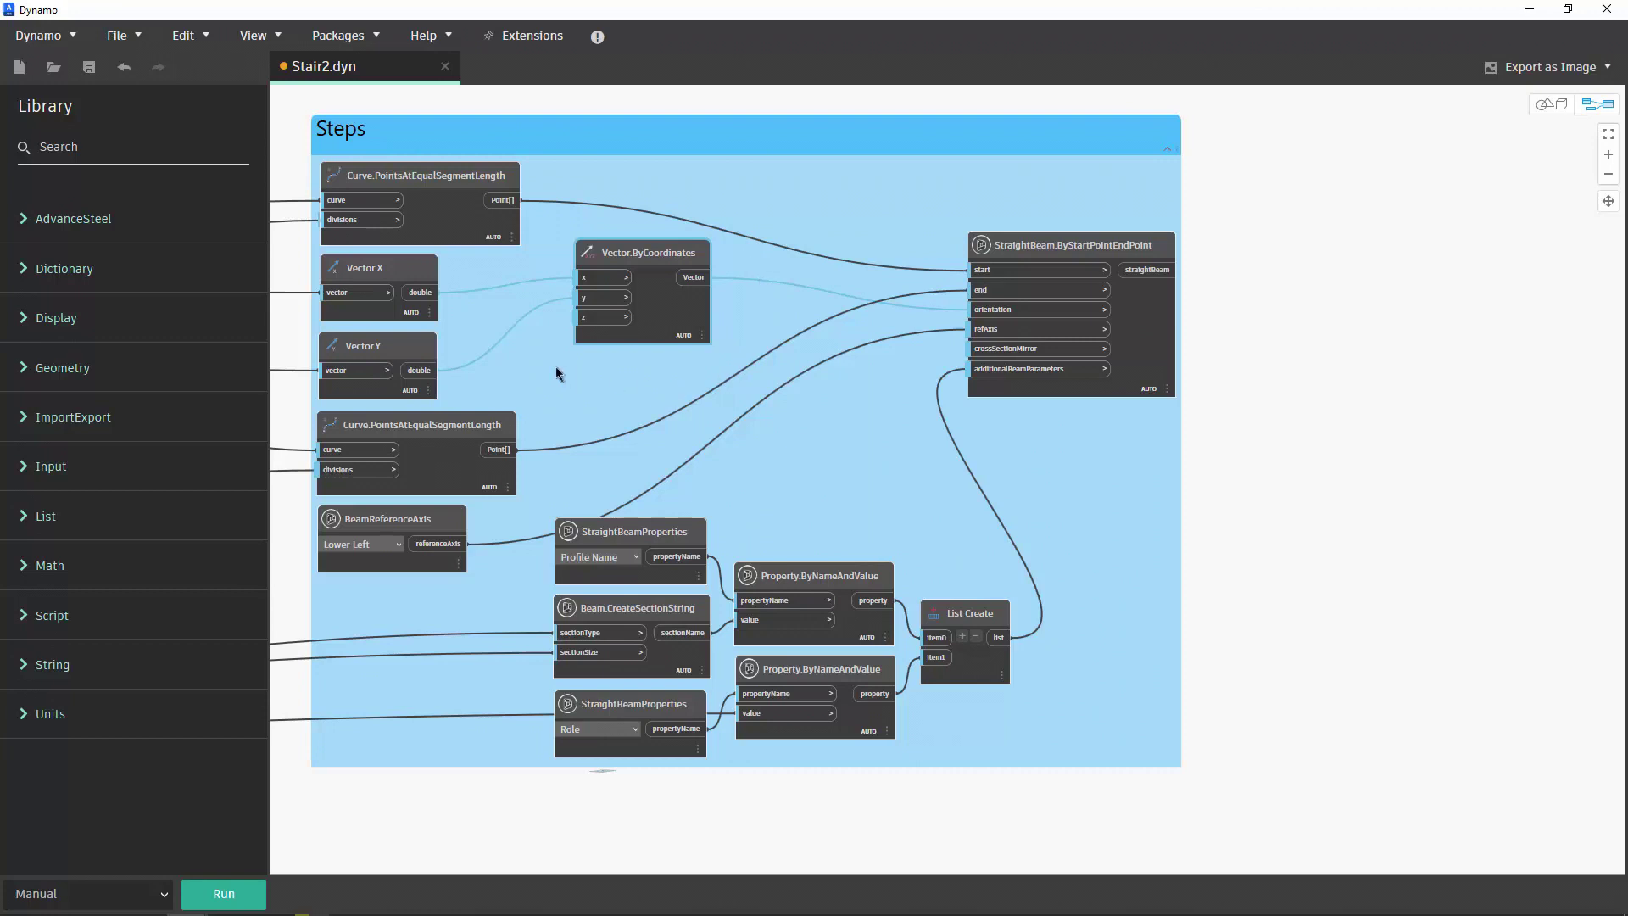
{"action": "left_click", "coordinate": [430, 275]}
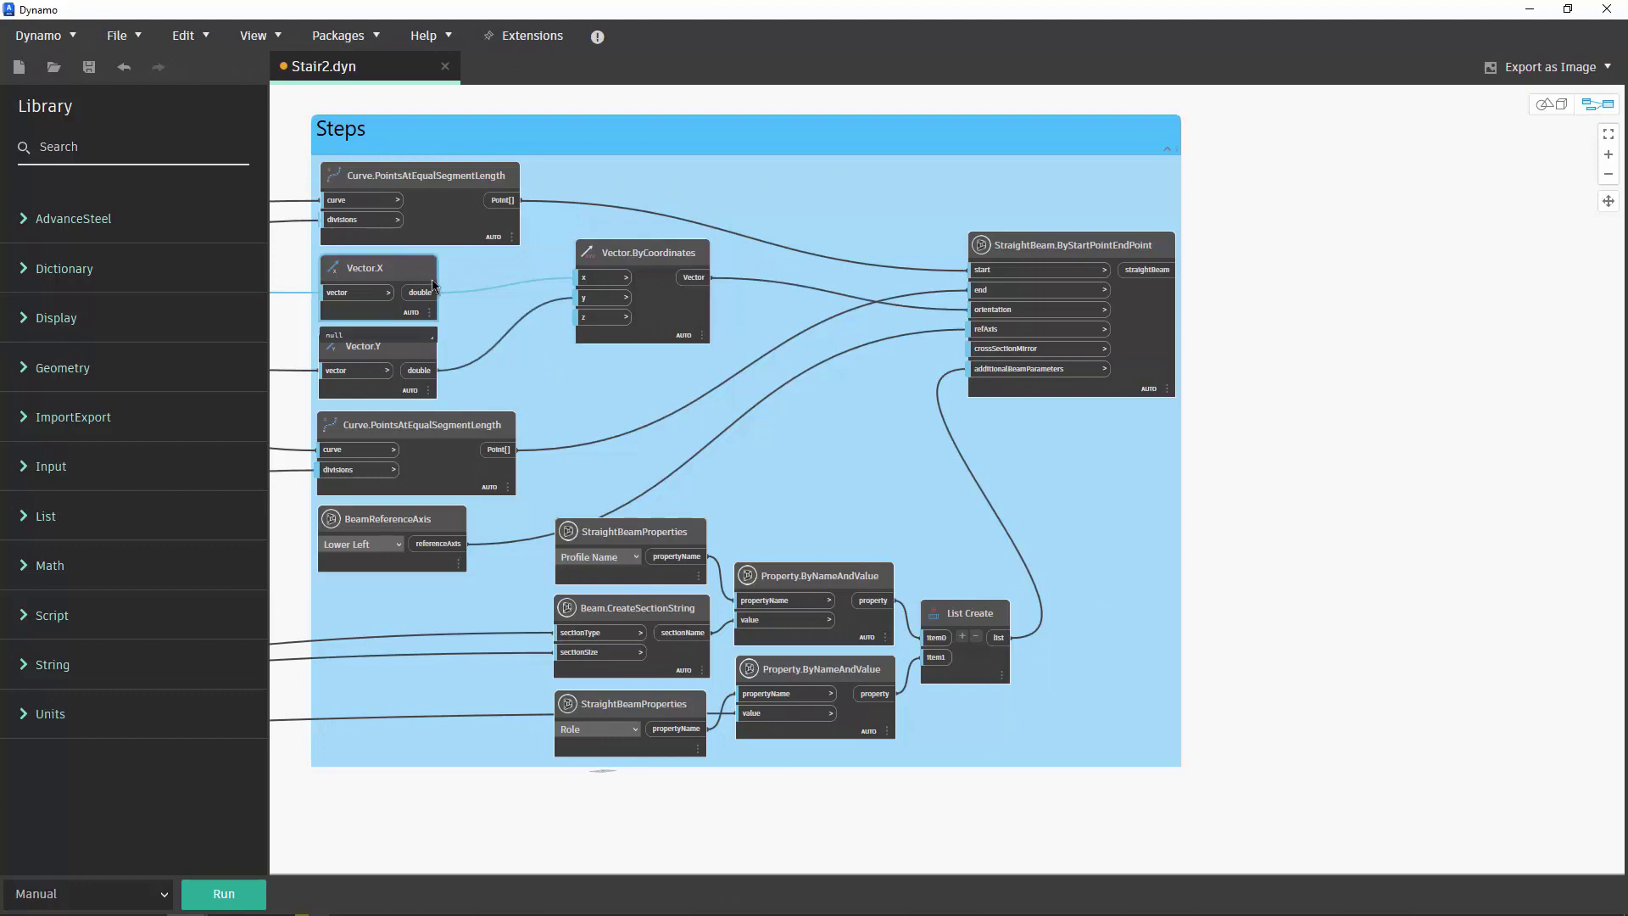
{"action": "left_click", "coordinate": [416, 349]}
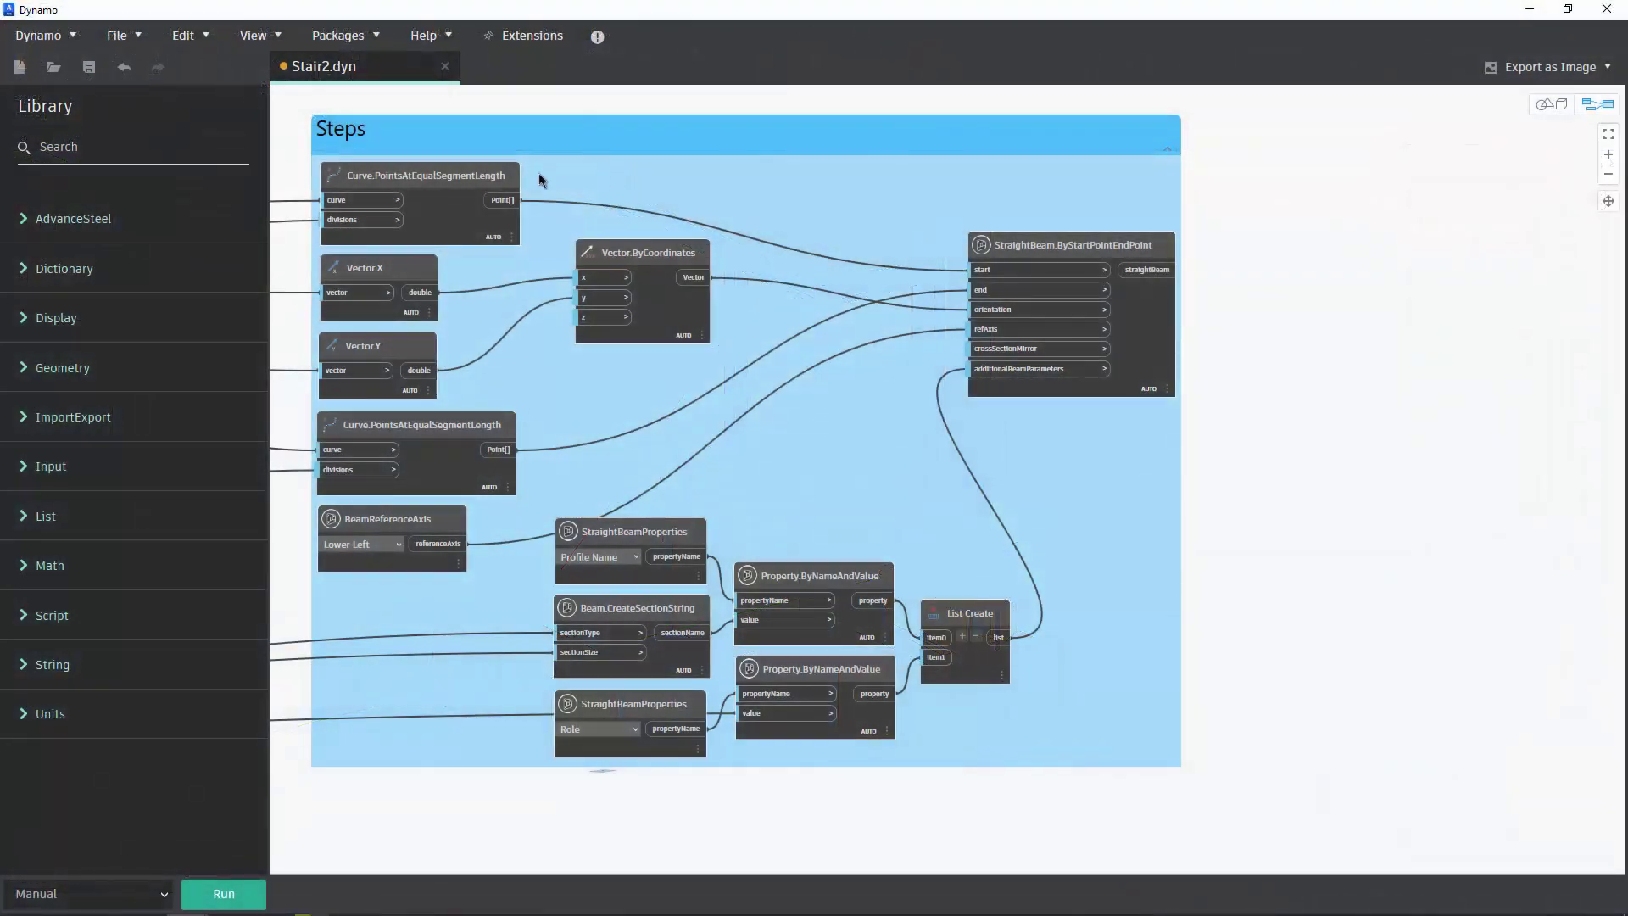
{"action": "left_click", "coordinate": [487, 176]}
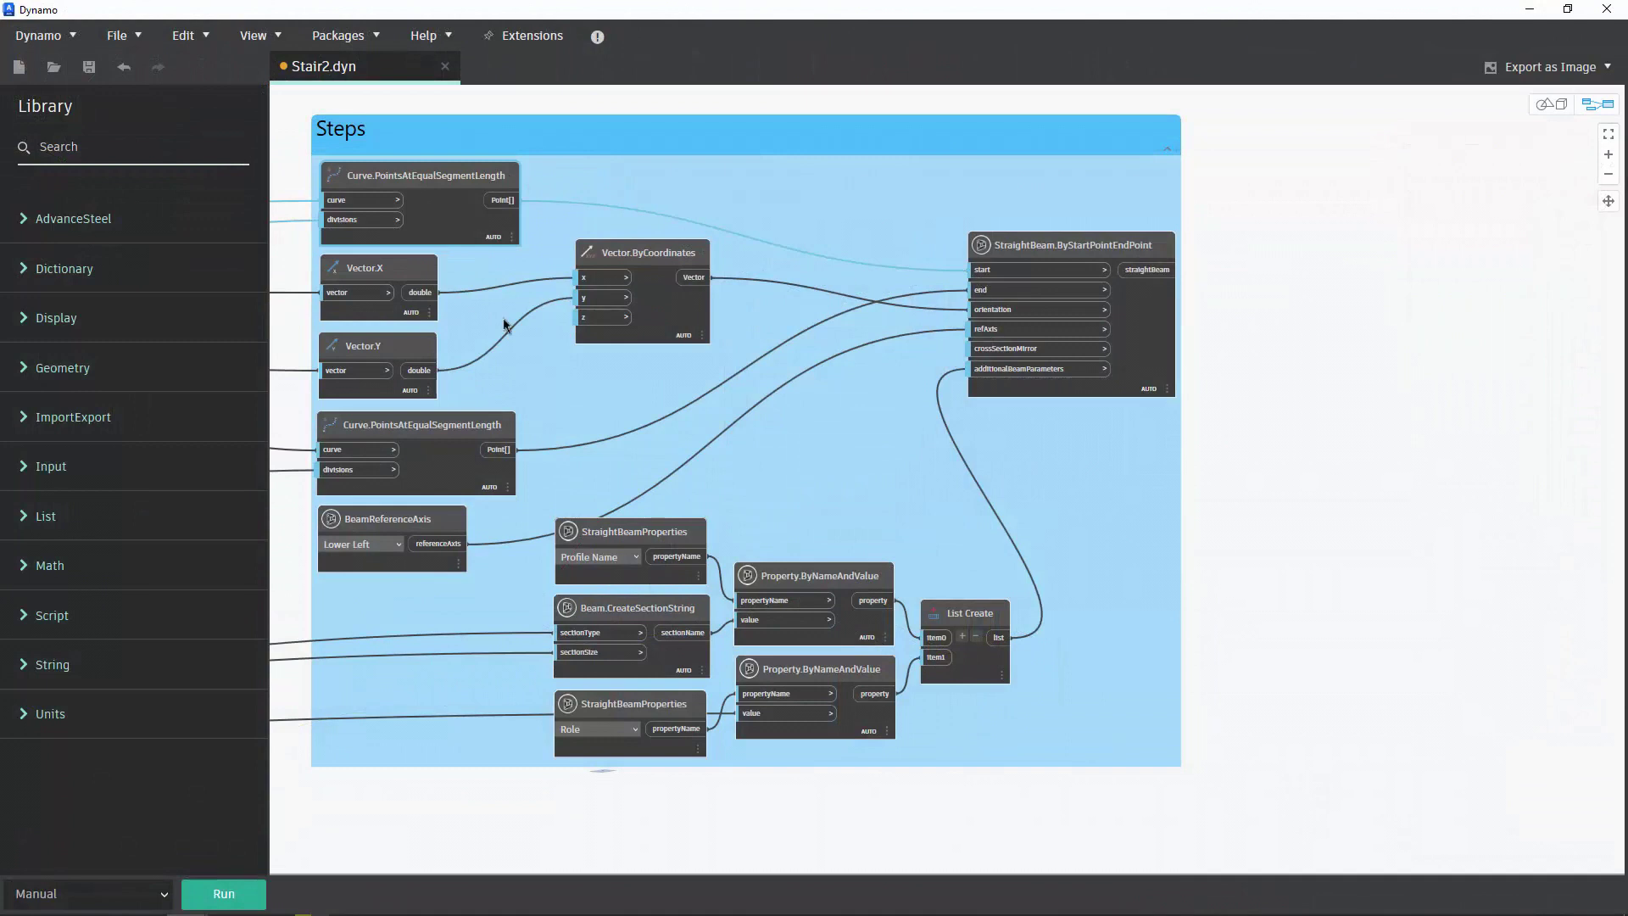
{"action": "left_click", "coordinate": [512, 425]}
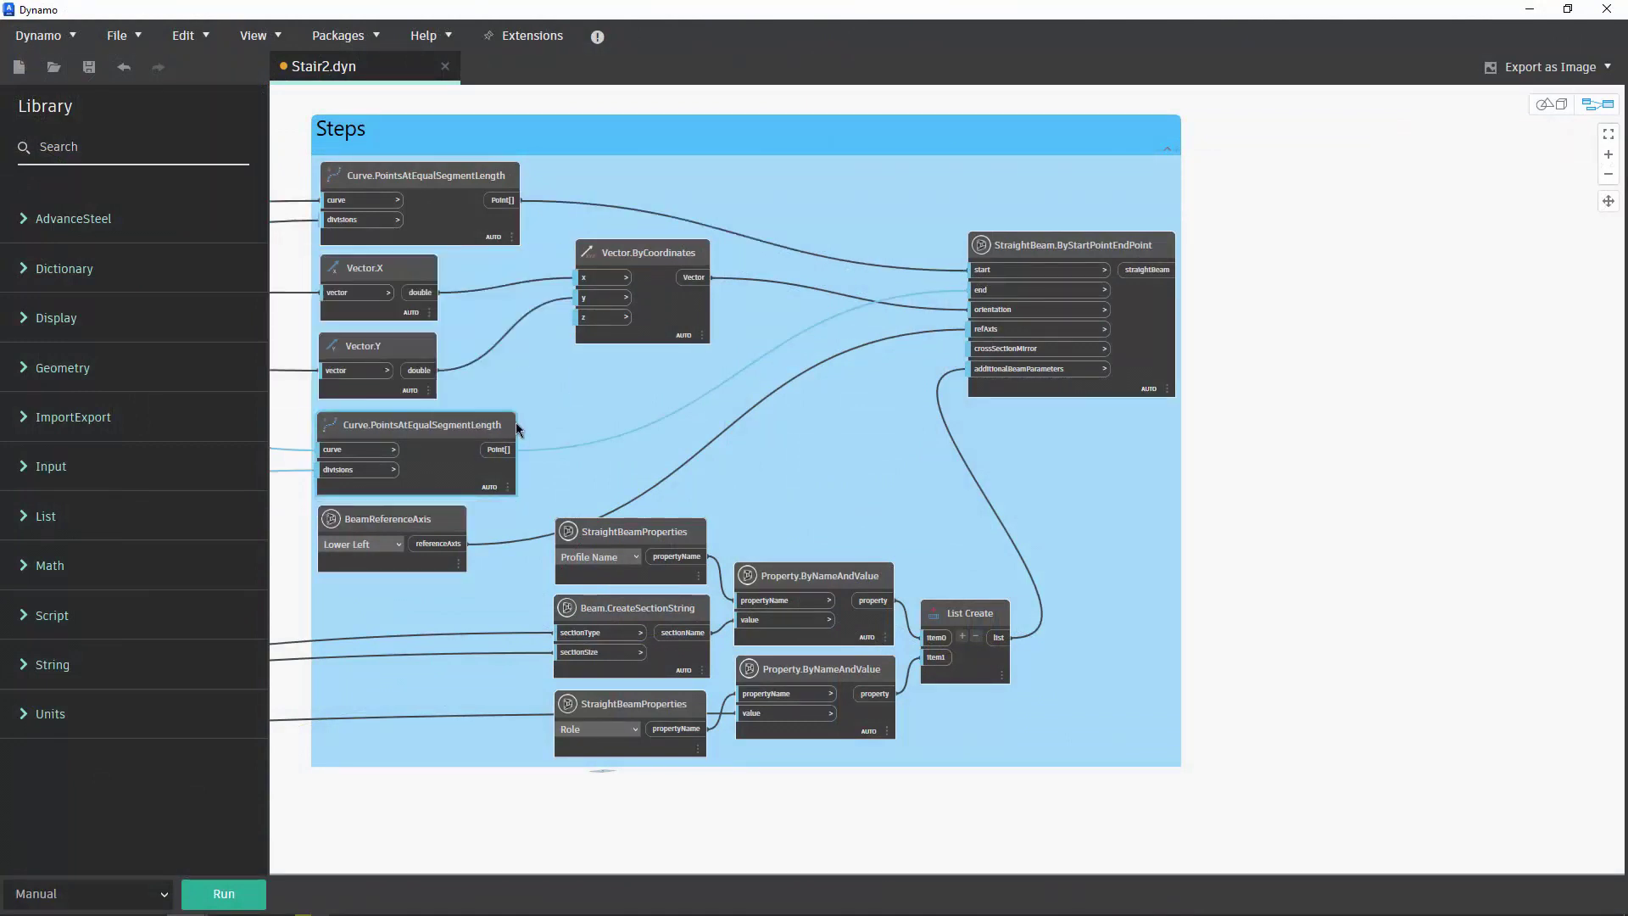
{"action": "left_click", "coordinate": [392, 522]}
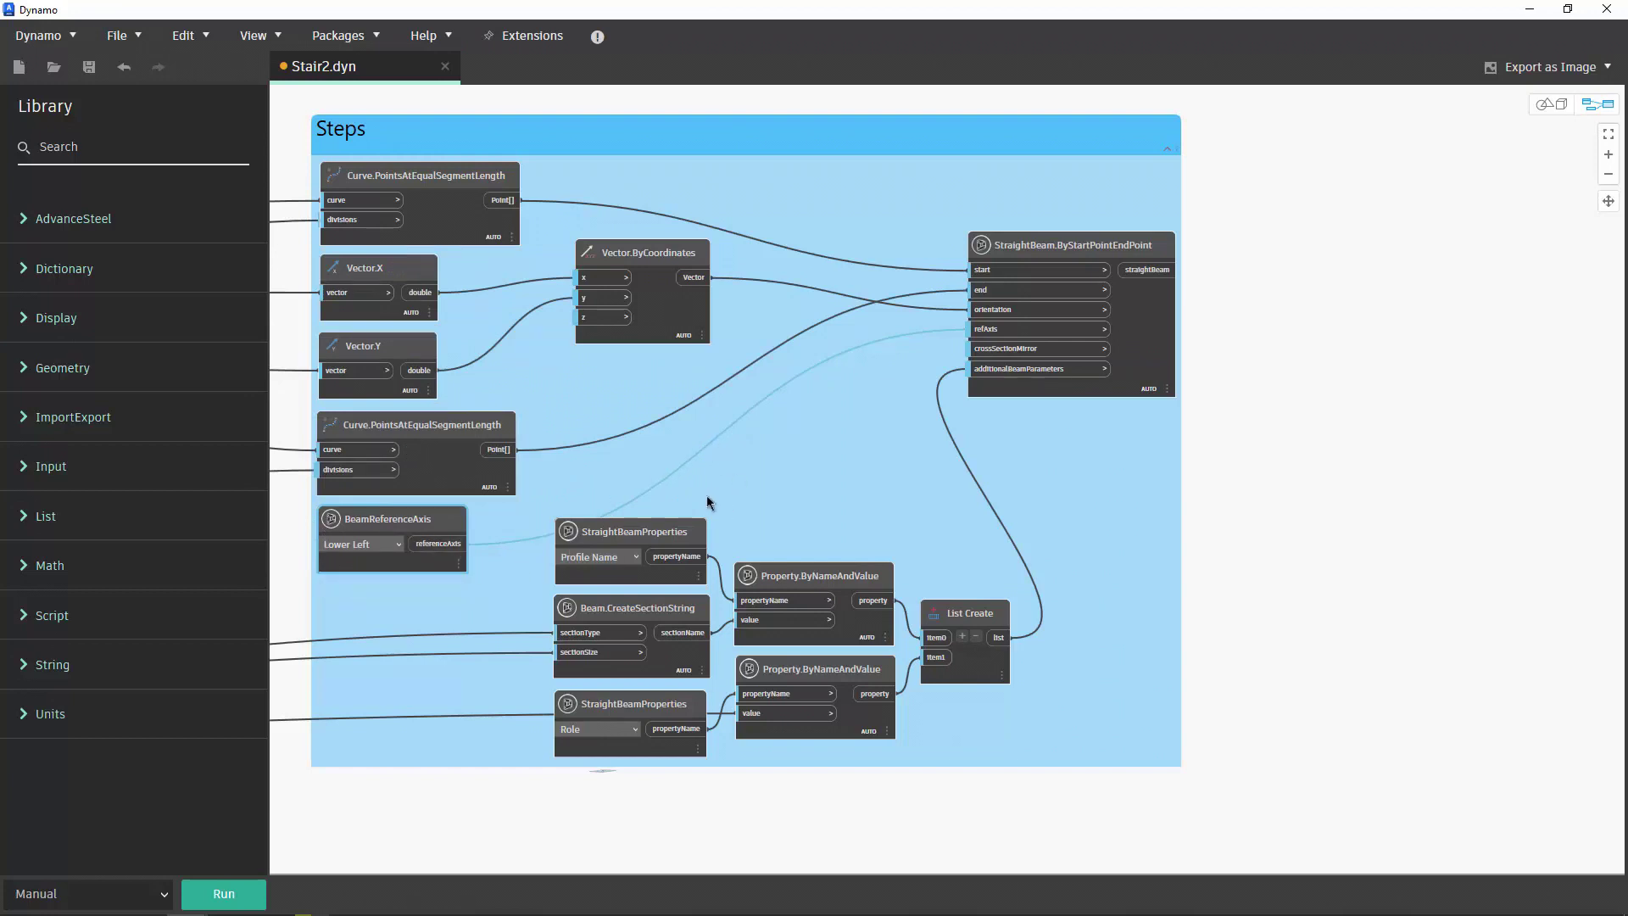
{"action": "left_click", "coordinate": [688, 535]}
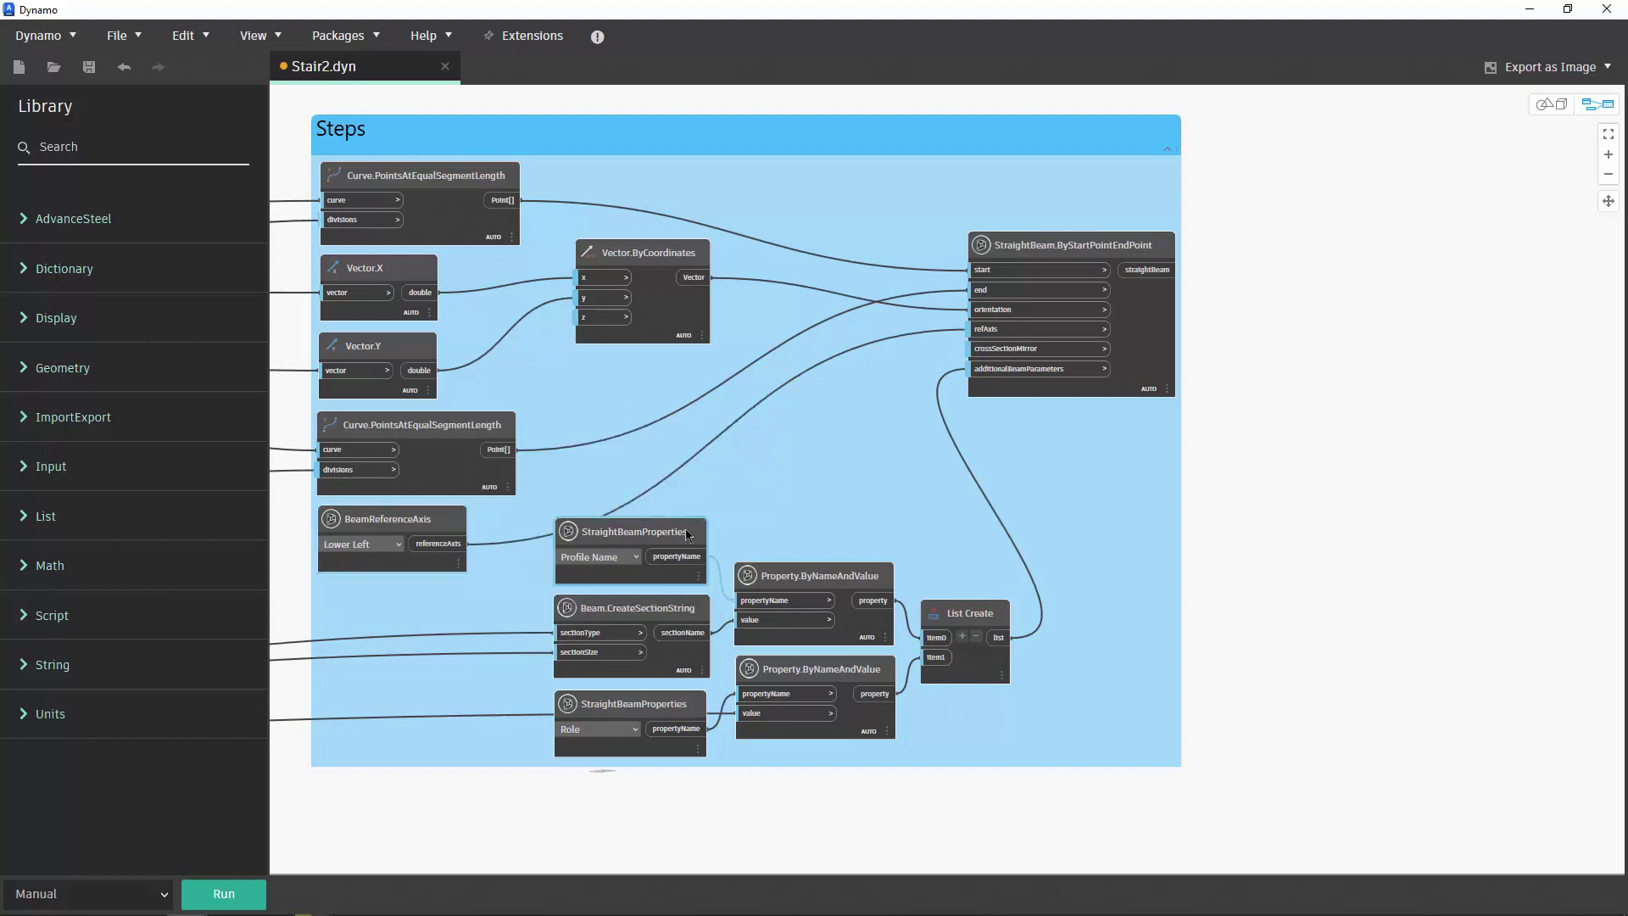
{"action": "left_click", "coordinate": [698, 623]}
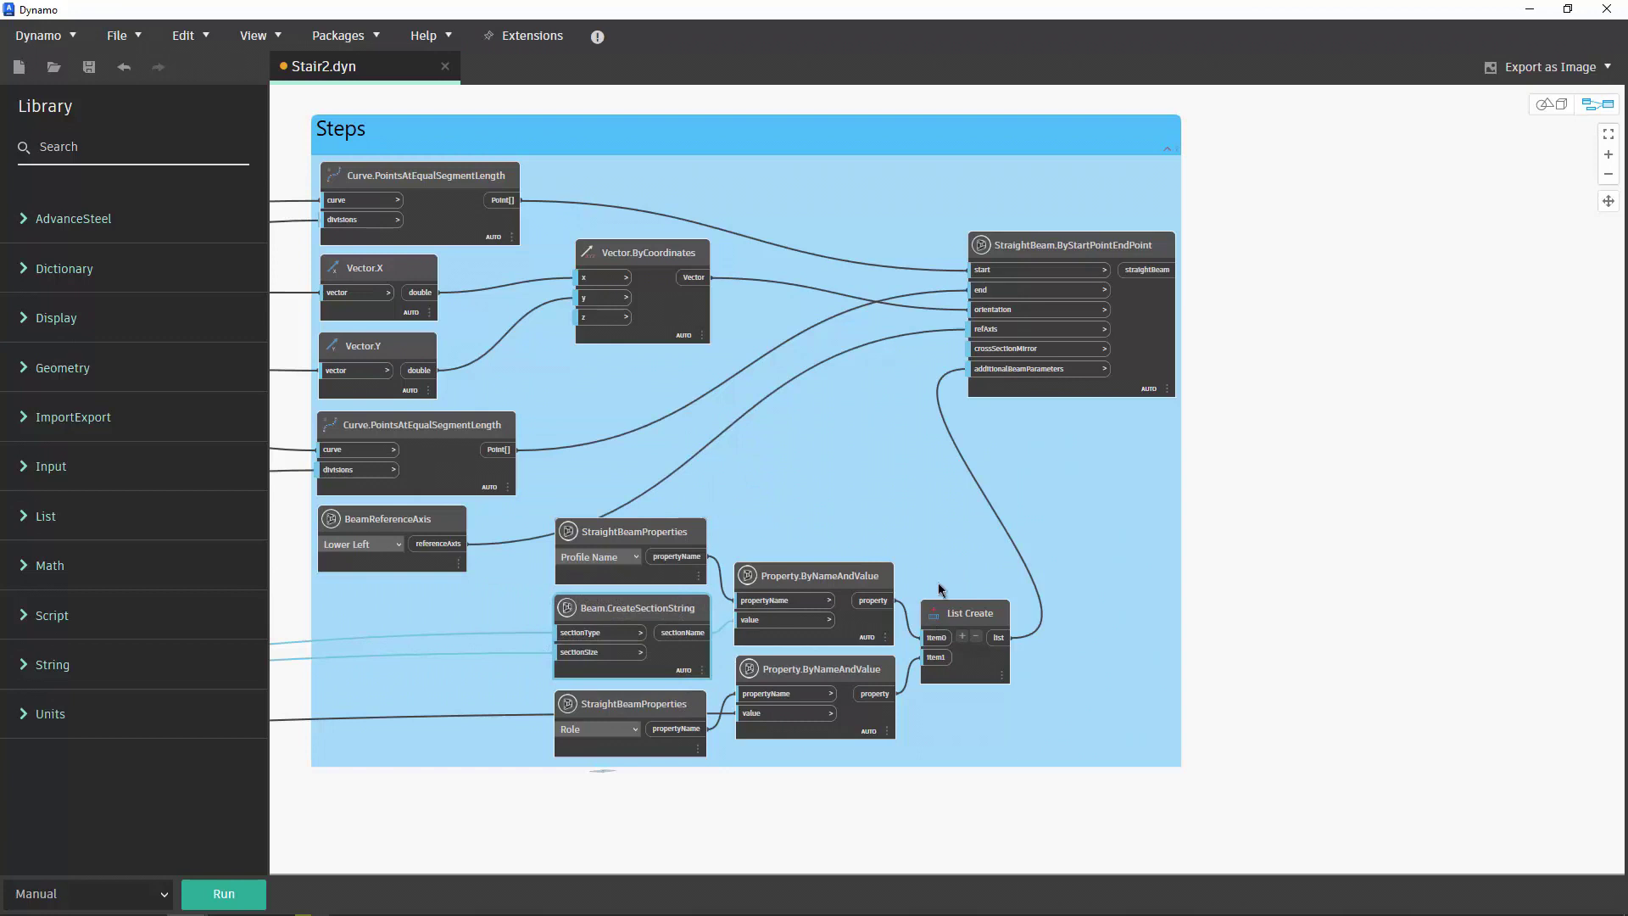
{"action": "left_click", "coordinate": [680, 712]}
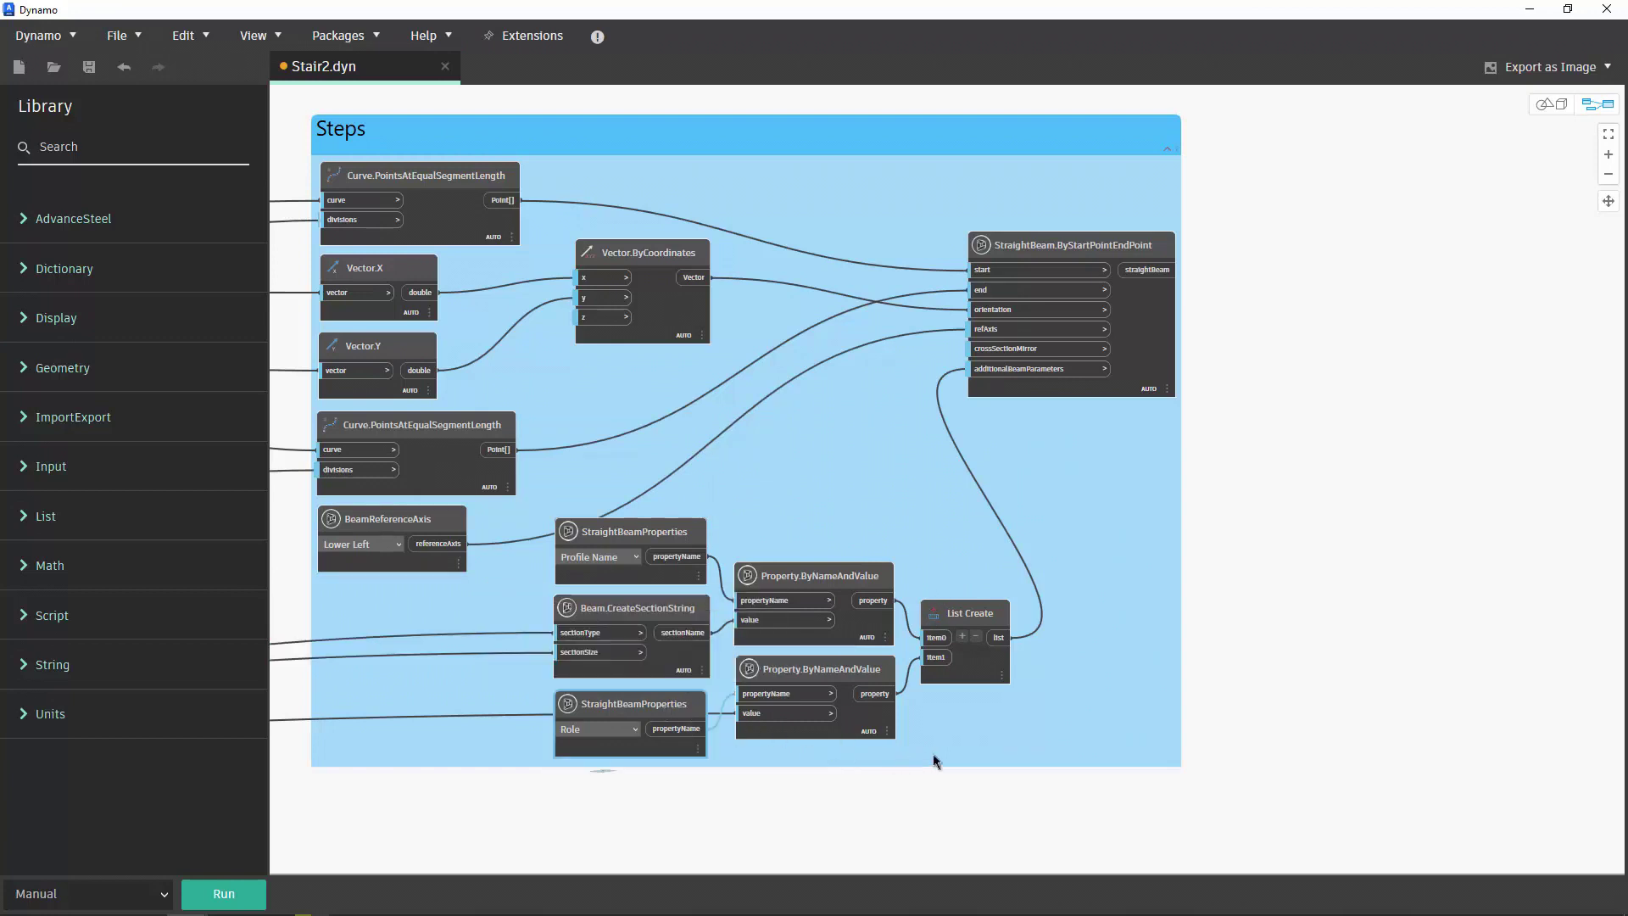
{"action": "left_click", "coordinate": [972, 616]}
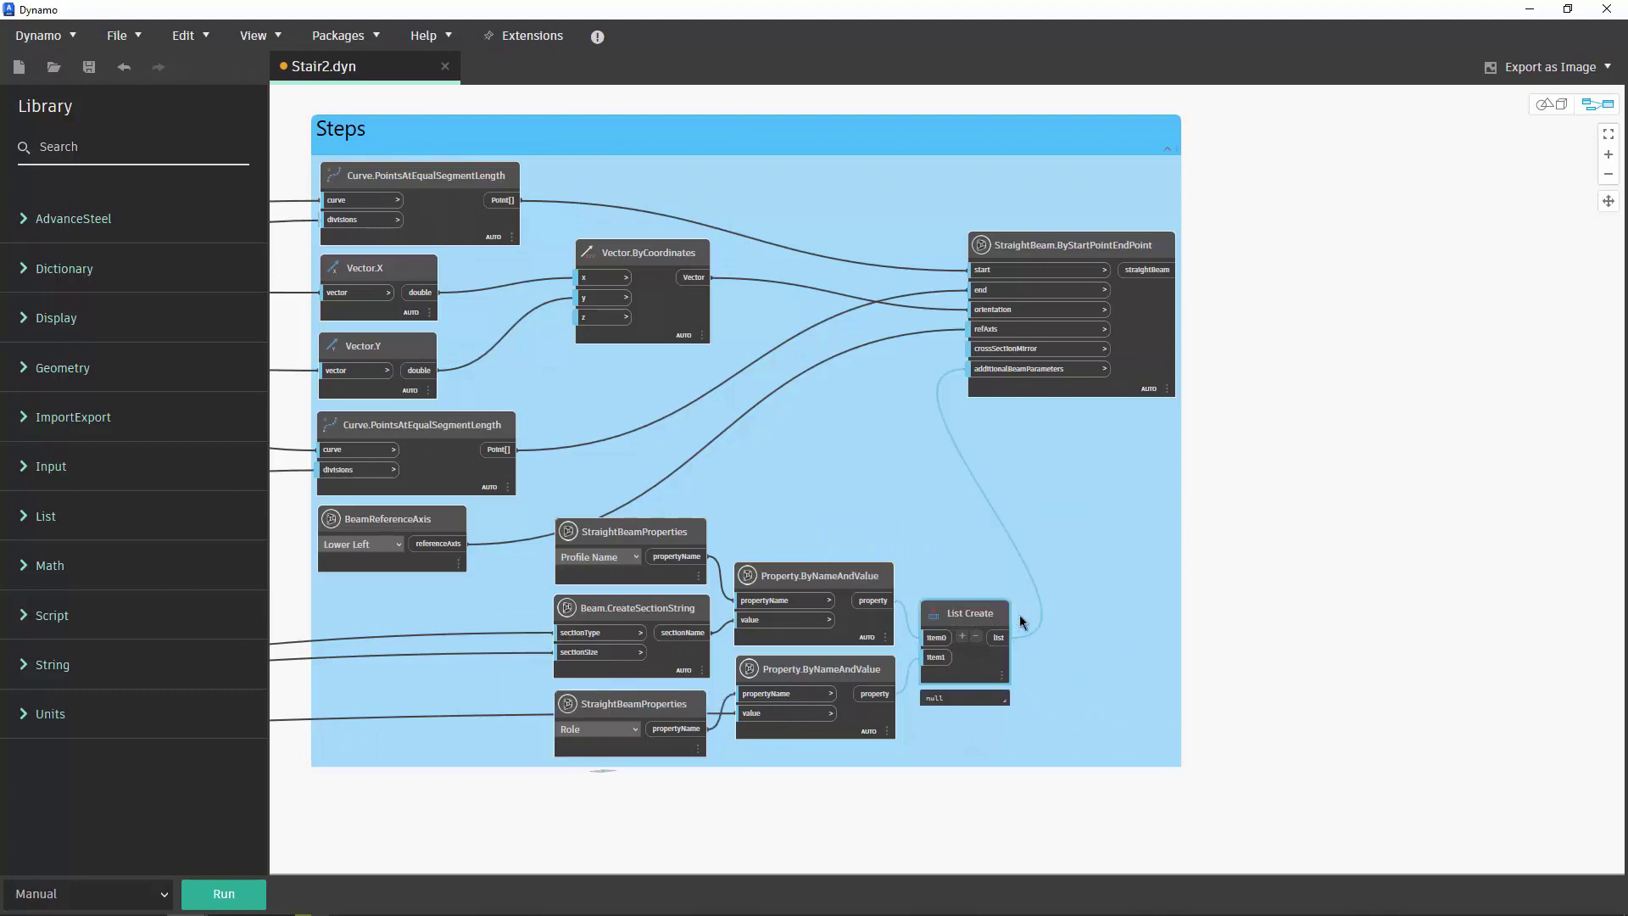
{"action": "scroll", "coordinate": [740, 395], "scroll_direction": "down", "scroll_amount": 5}
{"action": "scroll", "coordinate": [740, 396], "scroll_direction": "down", "scroll_amount": 2}
Step: Pan the graph so the Input group nodes are readable
{"action": "middle_click_drag", "start_coordinate": [497, 473], "coordinate": [847, 382]}
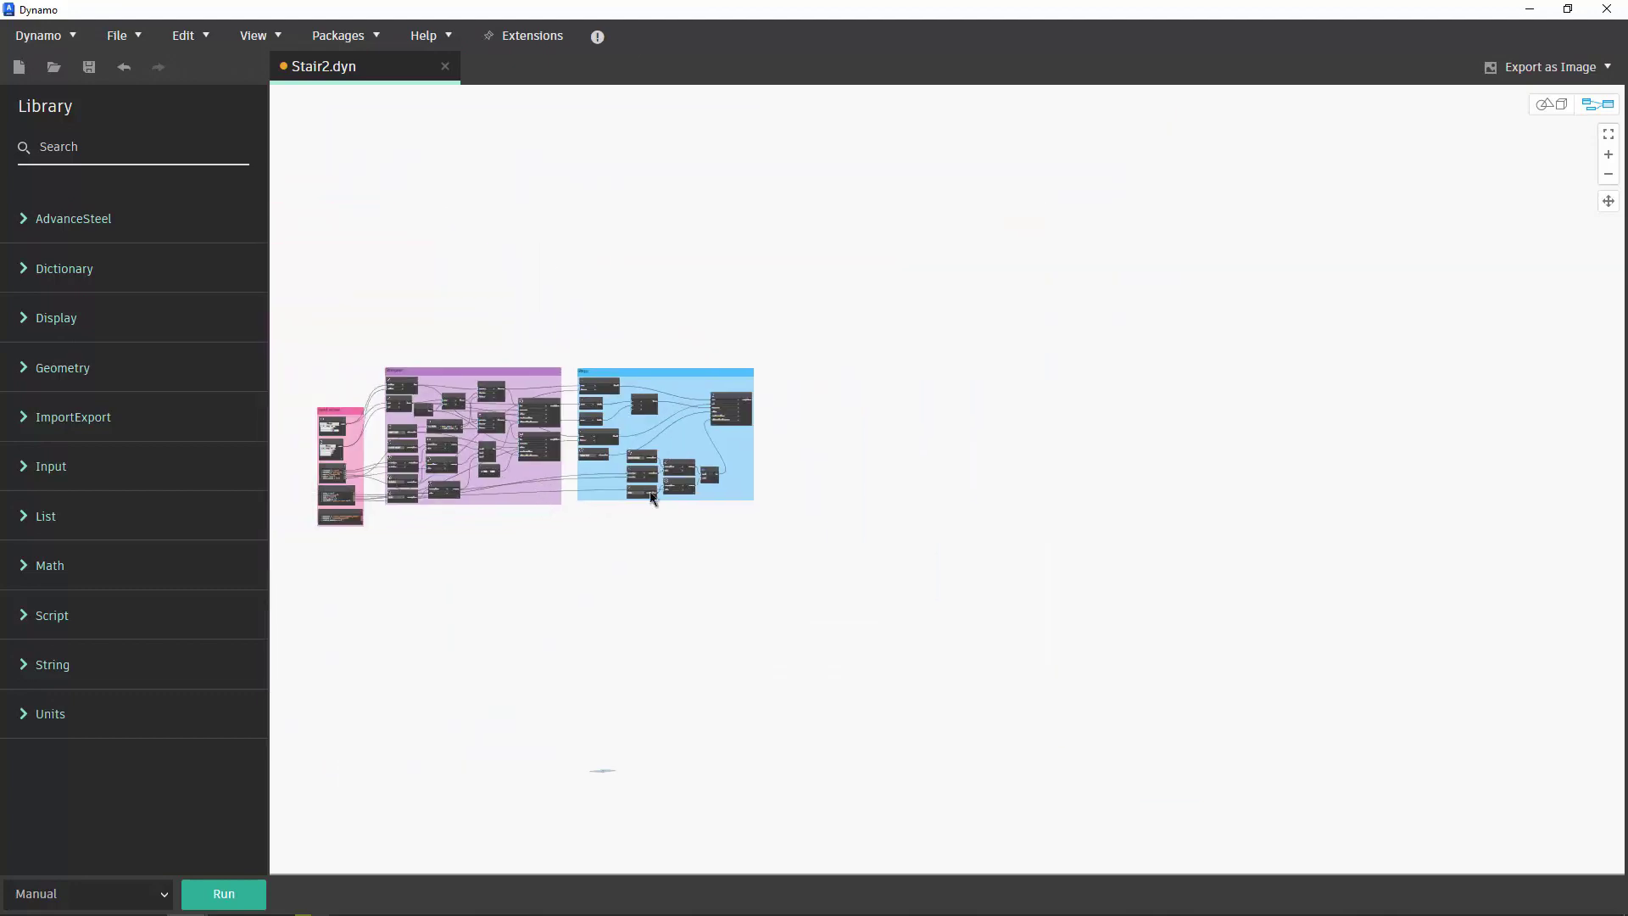
{"action": "scroll", "coordinate": [612, 417], "scroll_direction": "up", "scroll_amount": 1}
{"action": "scroll", "coordinate": [612, 418], "scroll_direction": "up", "scroll_amount": 3}
{"action": "scroll", "coordinate": [407, 429], "scroll_direction": "up", "scroll_amount": 3}
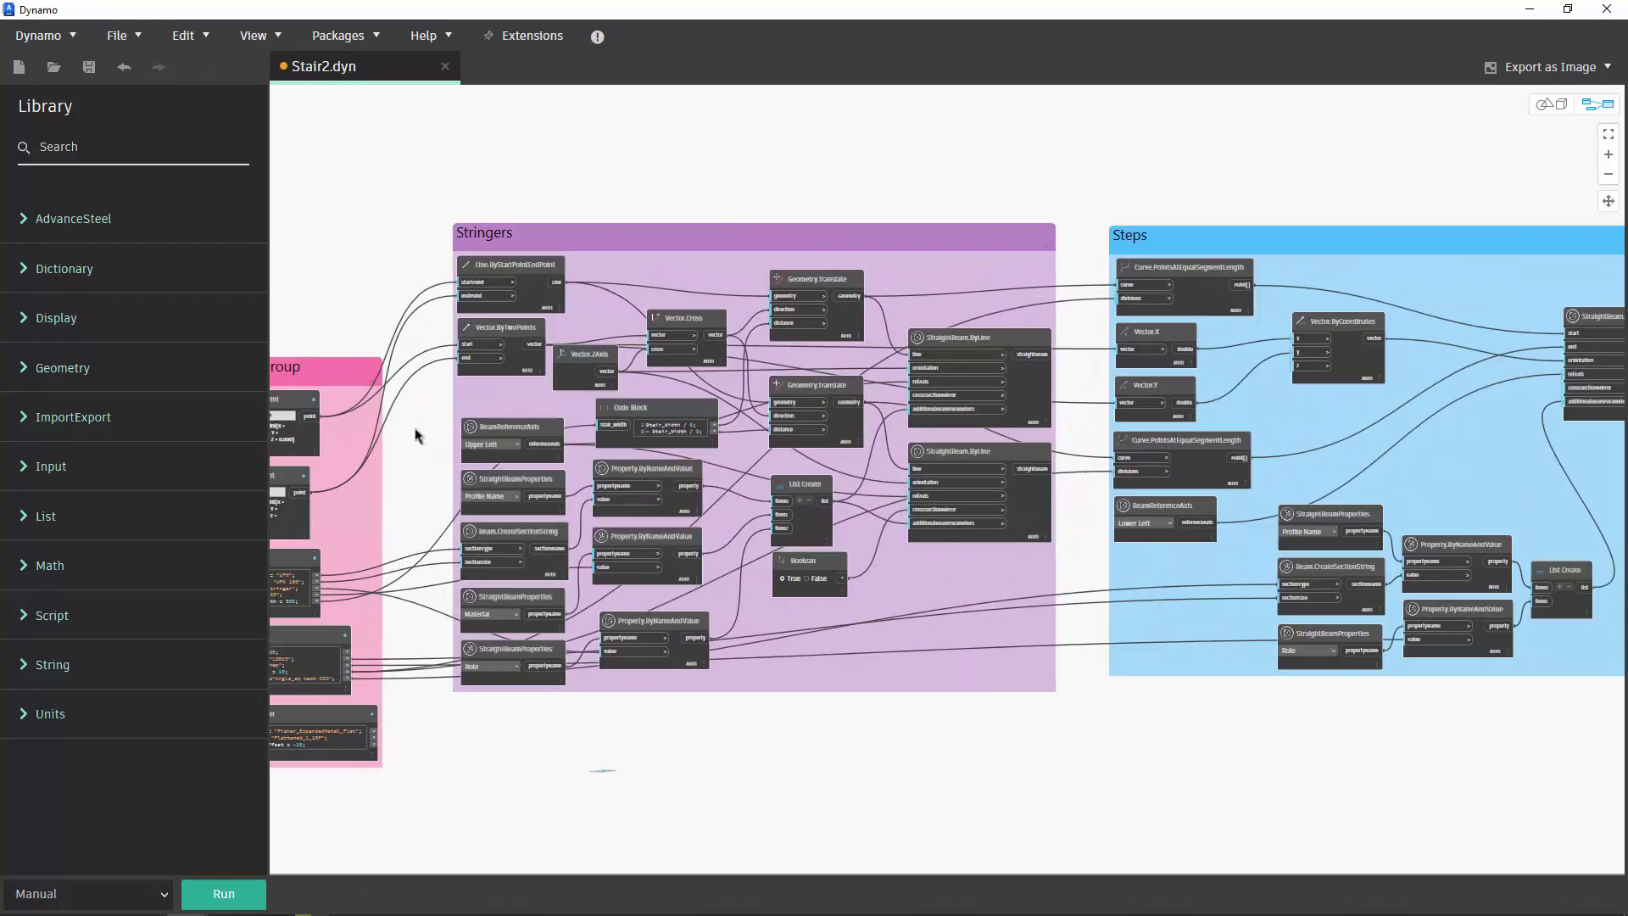
{"action": "middle_click_drag", "start_coordinate": [419, 436], "coordinate": [566, 314]}
Step: Pick the start point on the concrete block and end point at the landing, run the graph and view the model
{"action": "left_click", "coordinate": [544, 297]}
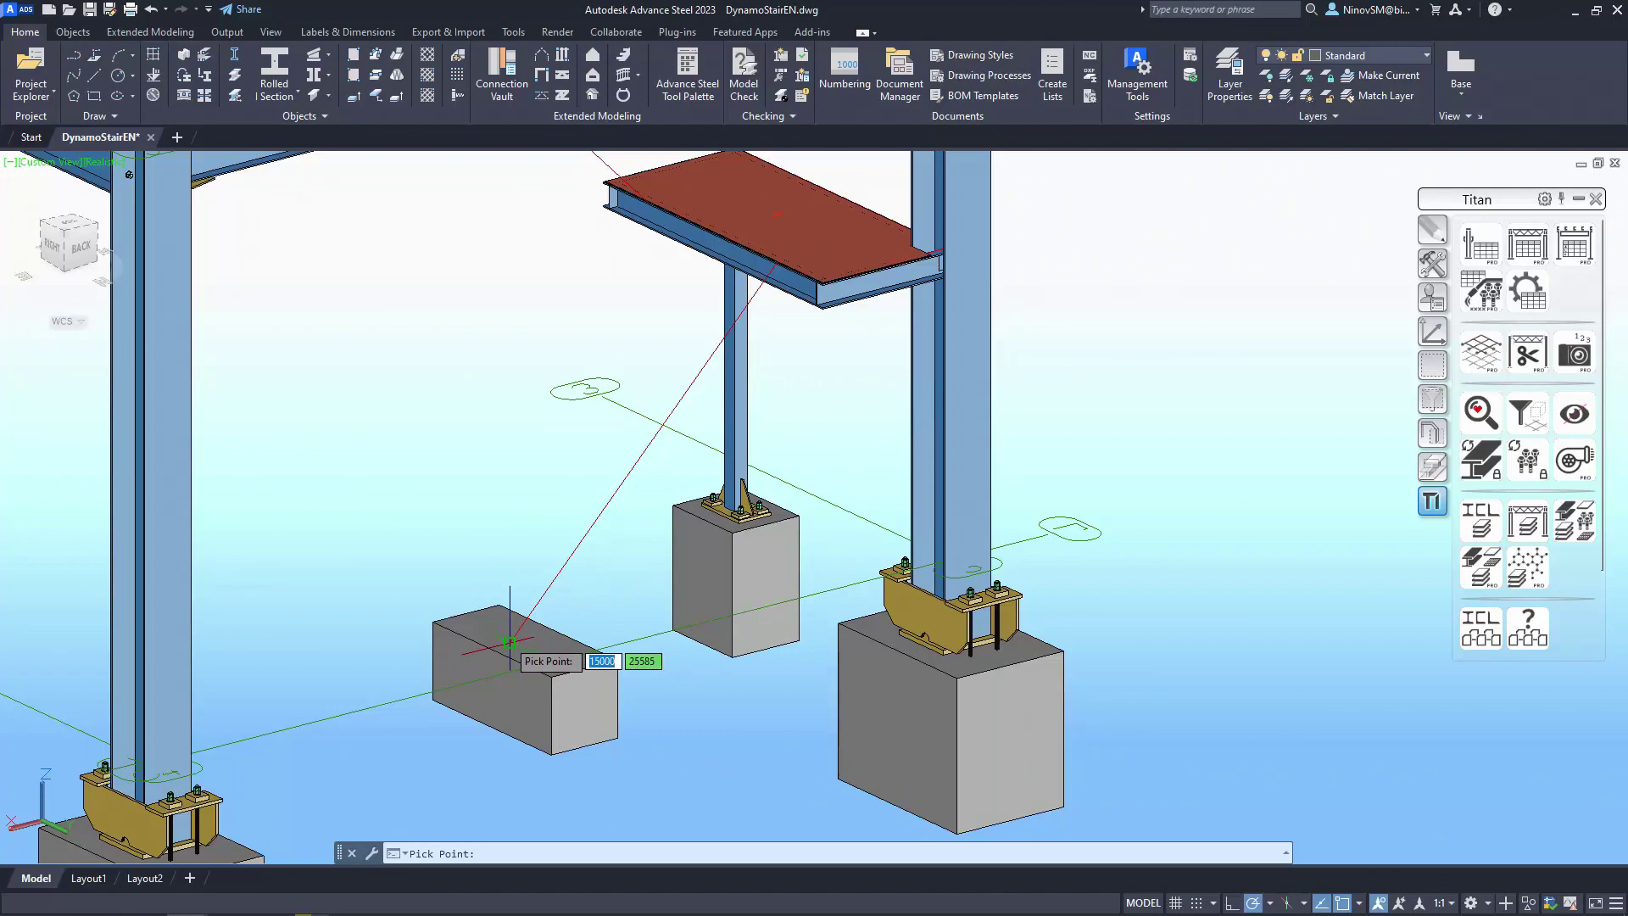
{"action": "left_click", "coordinate": [515, 630]}
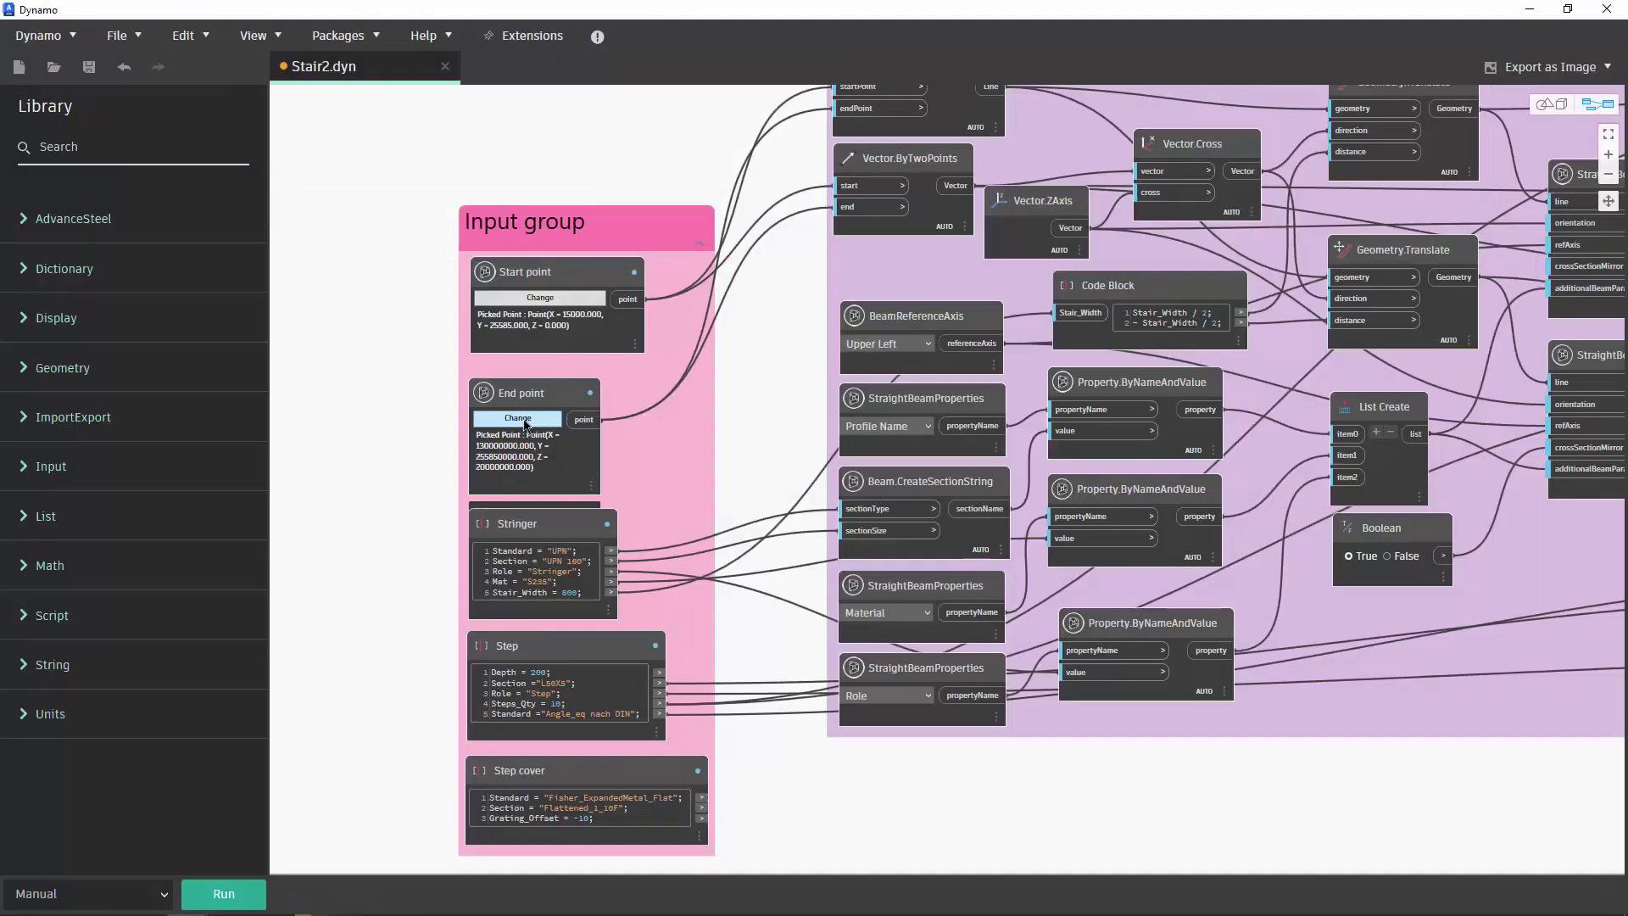
{"action": "left_click", "coordinate": [518, 418]}
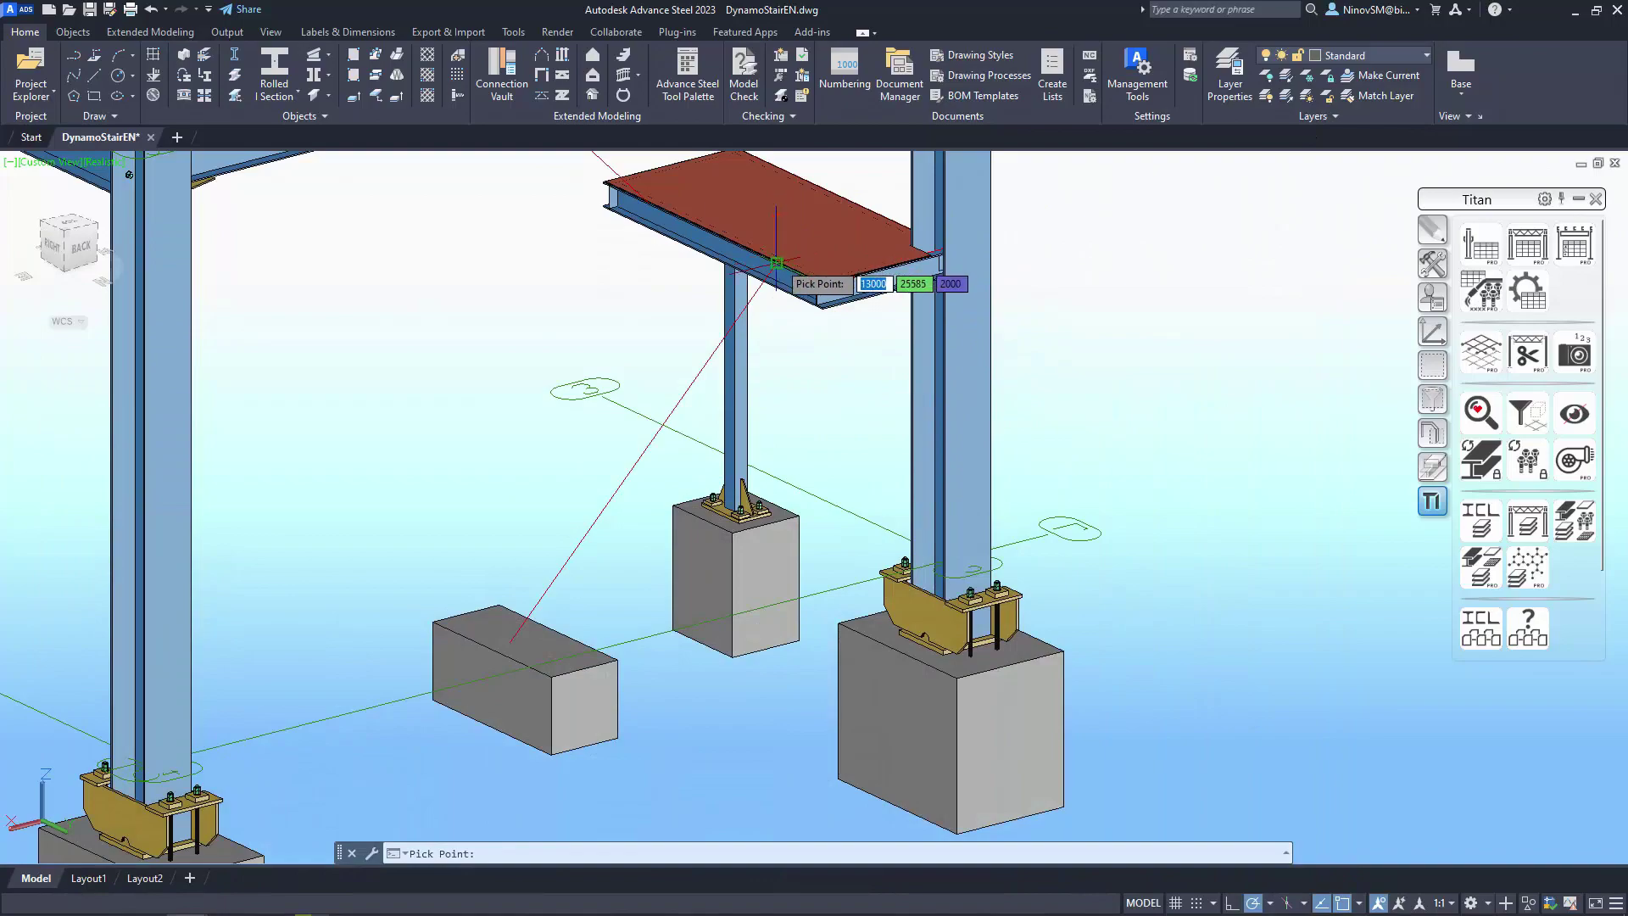
{"action": "left_click", "coordinate": [820, 278]}
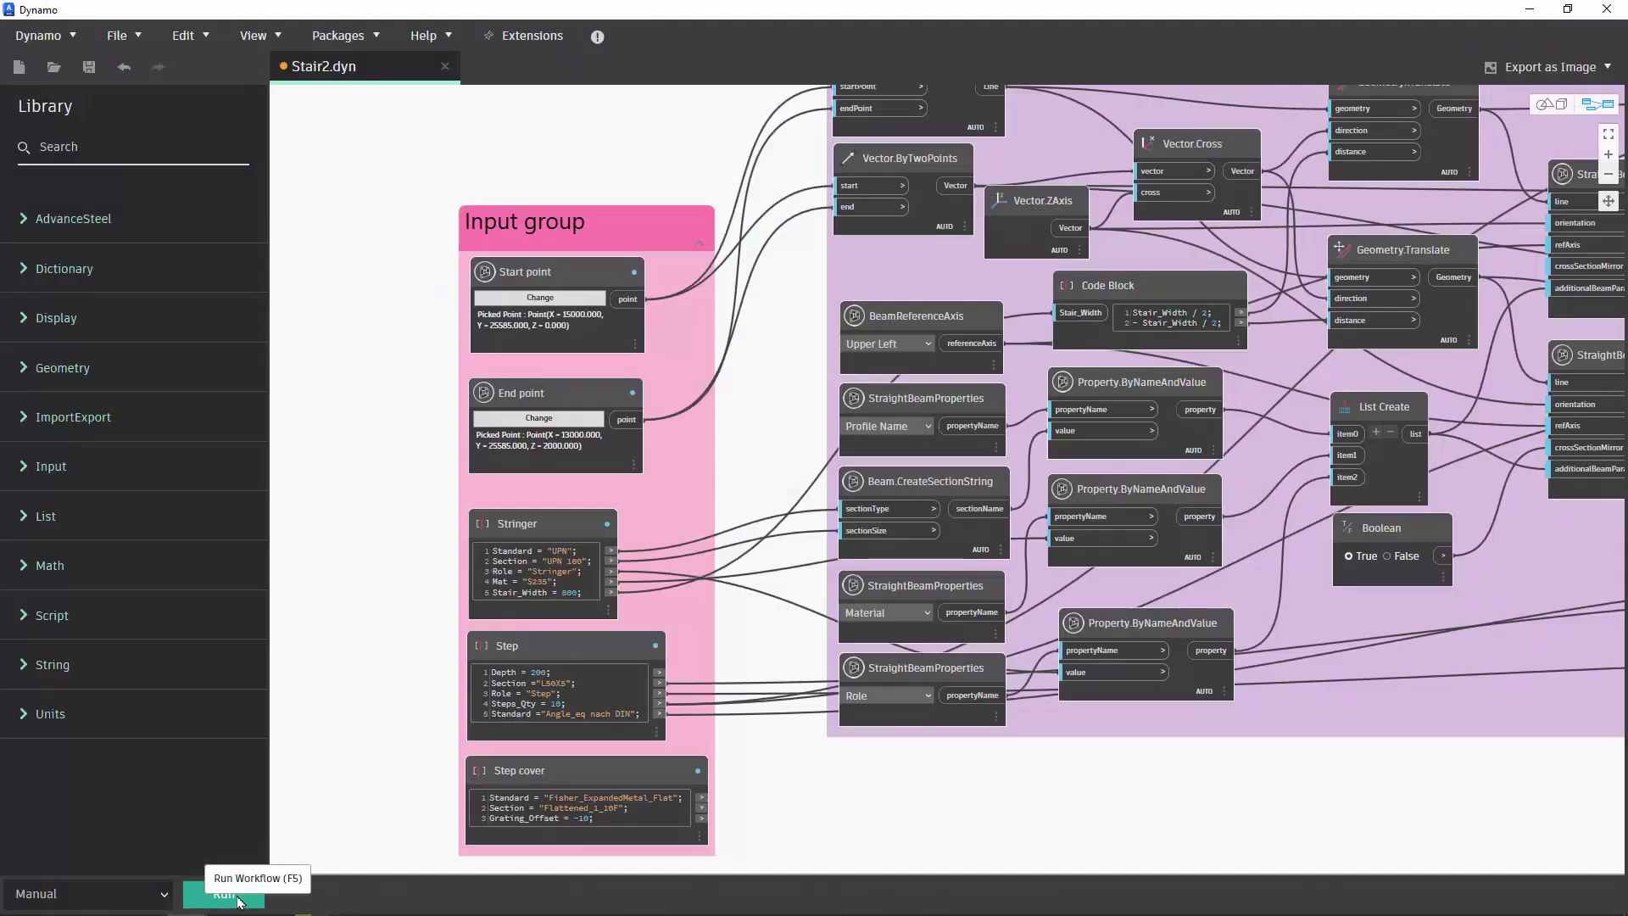
{"action": "left_click", "coordinate": [222, 893]}
{"action": "left_click", "coordinate": [1532, 10]}
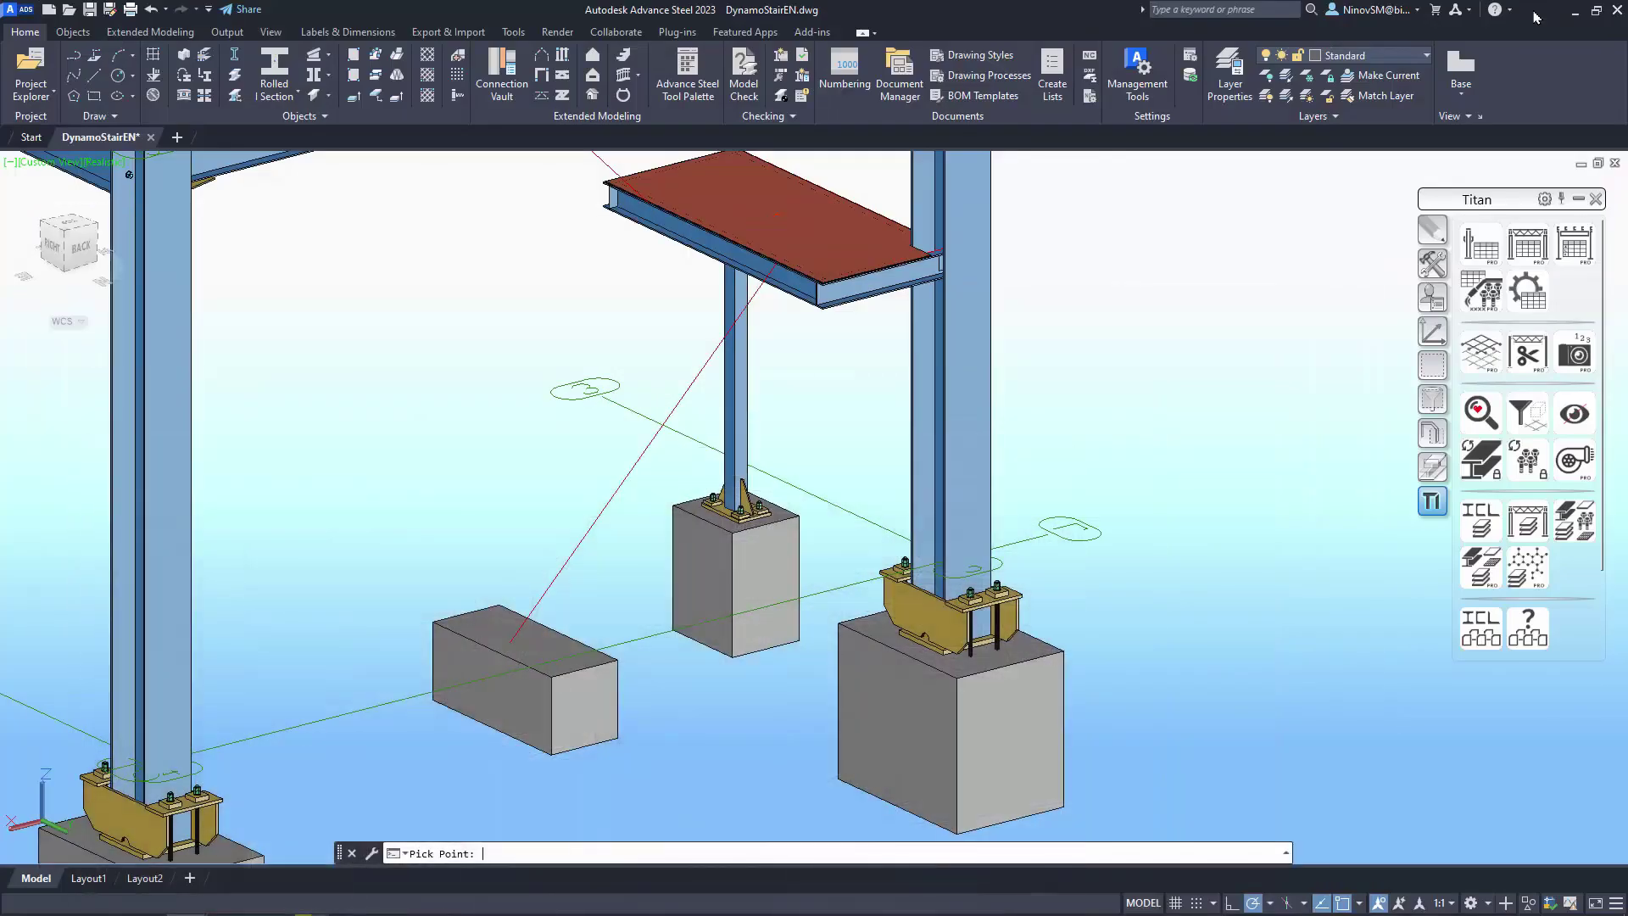
{"action": "scroll", "coordinate": [821, 366], "scroll_direction": "up", "scroll_amount": 4}
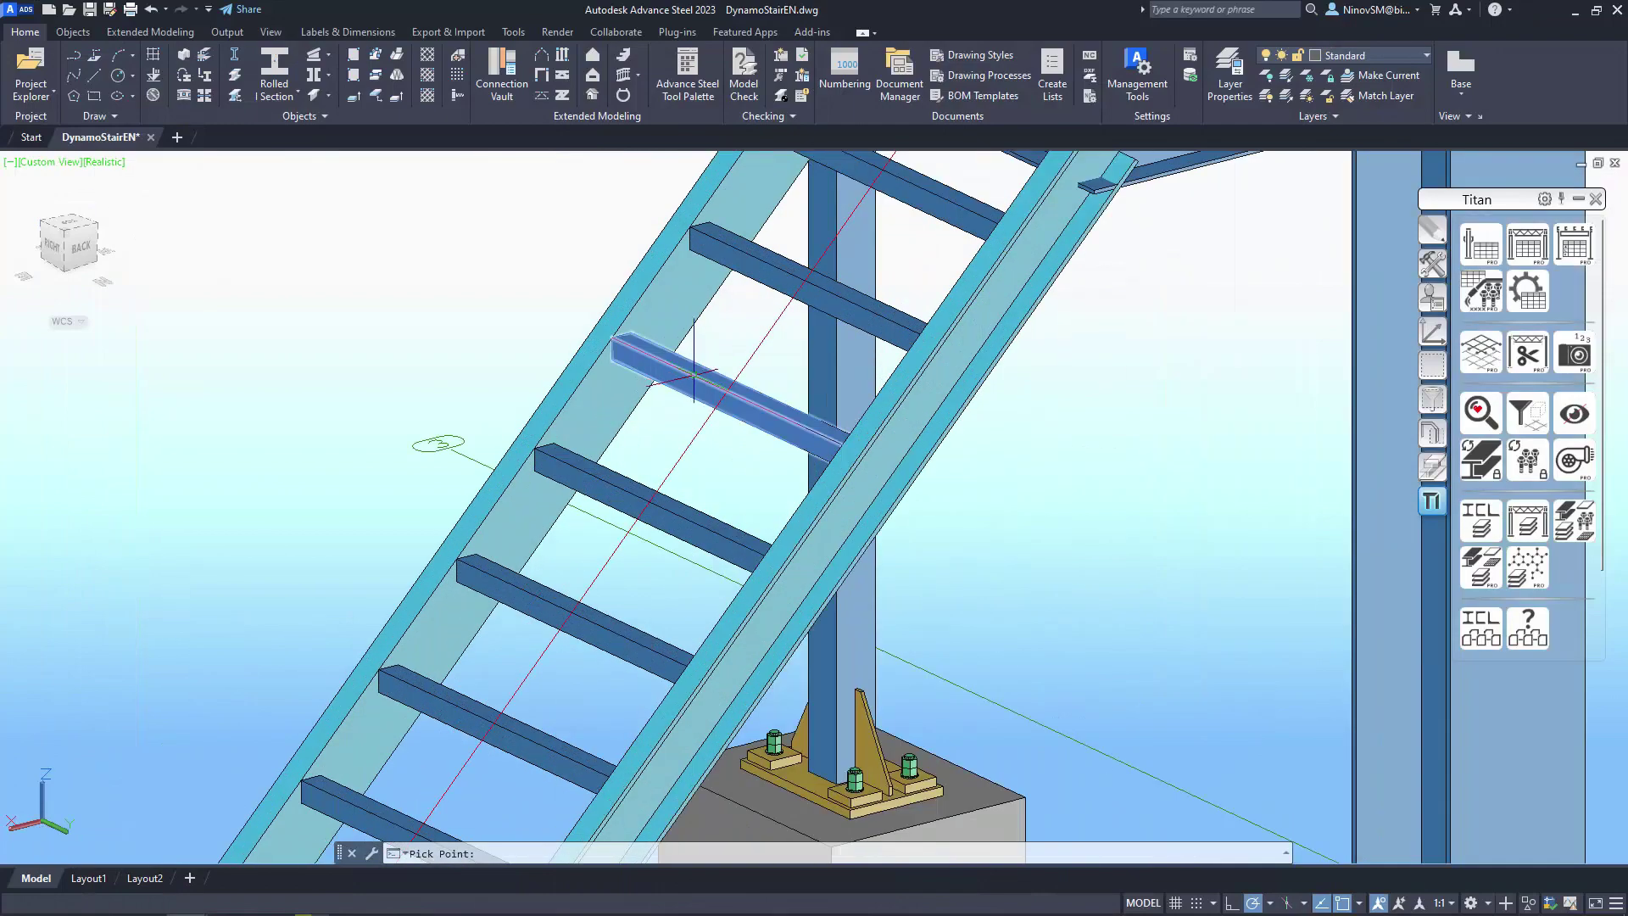
{"action": "middle_click_drag", "start_coordinate": [705, 664], "coordinate": [871, 353]}
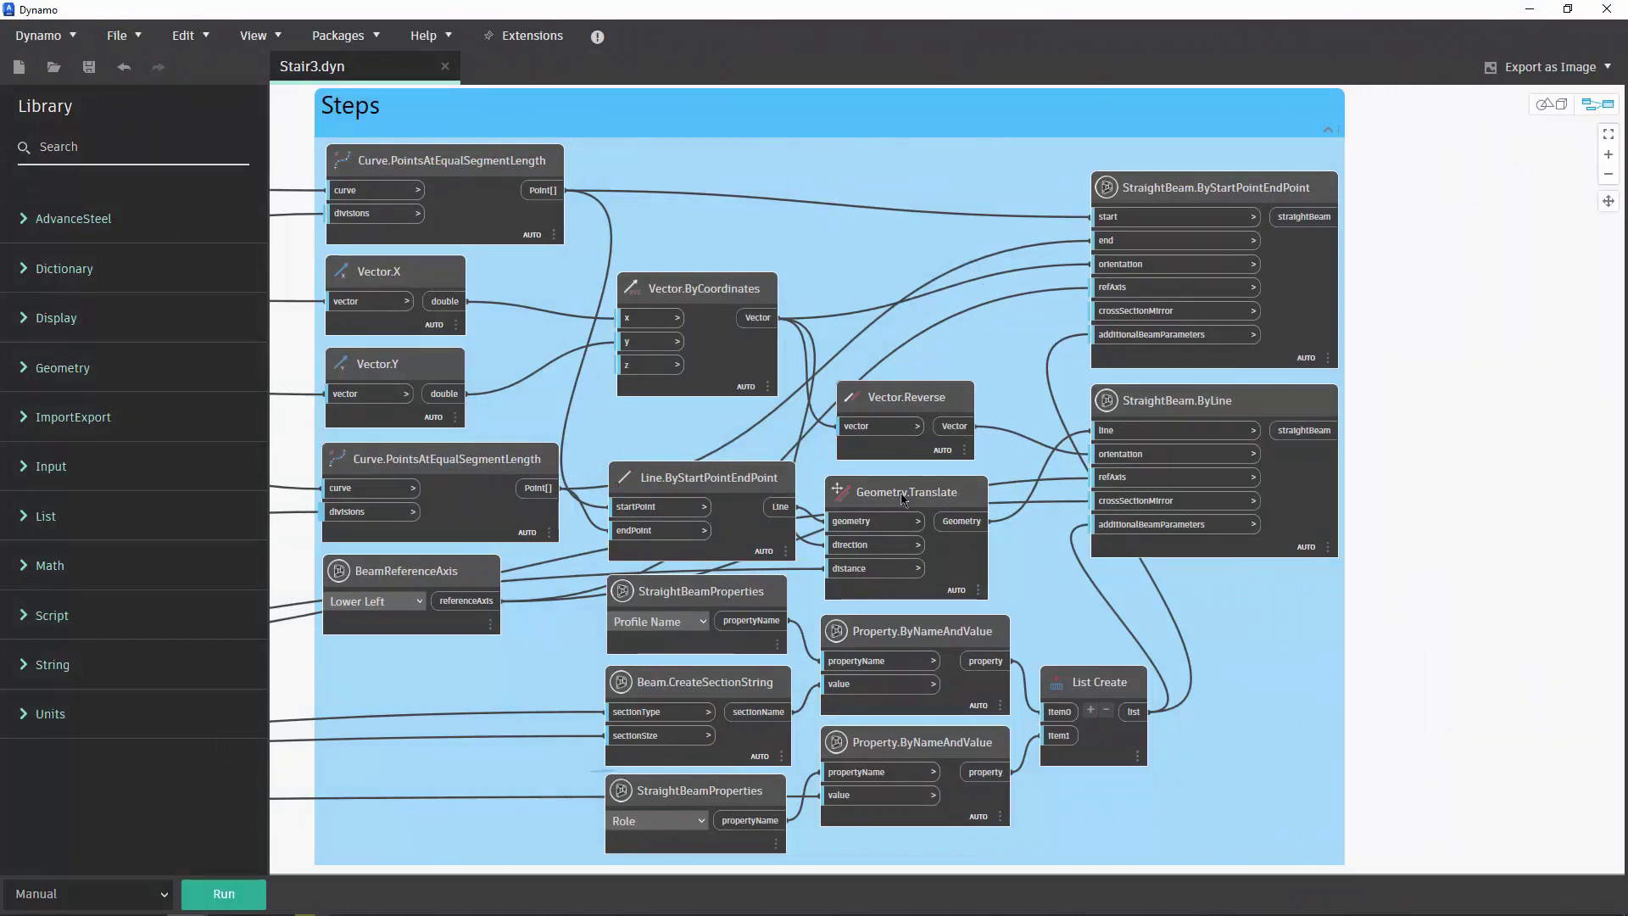
{"action": "left_click", "coordinate": [941, 492]}
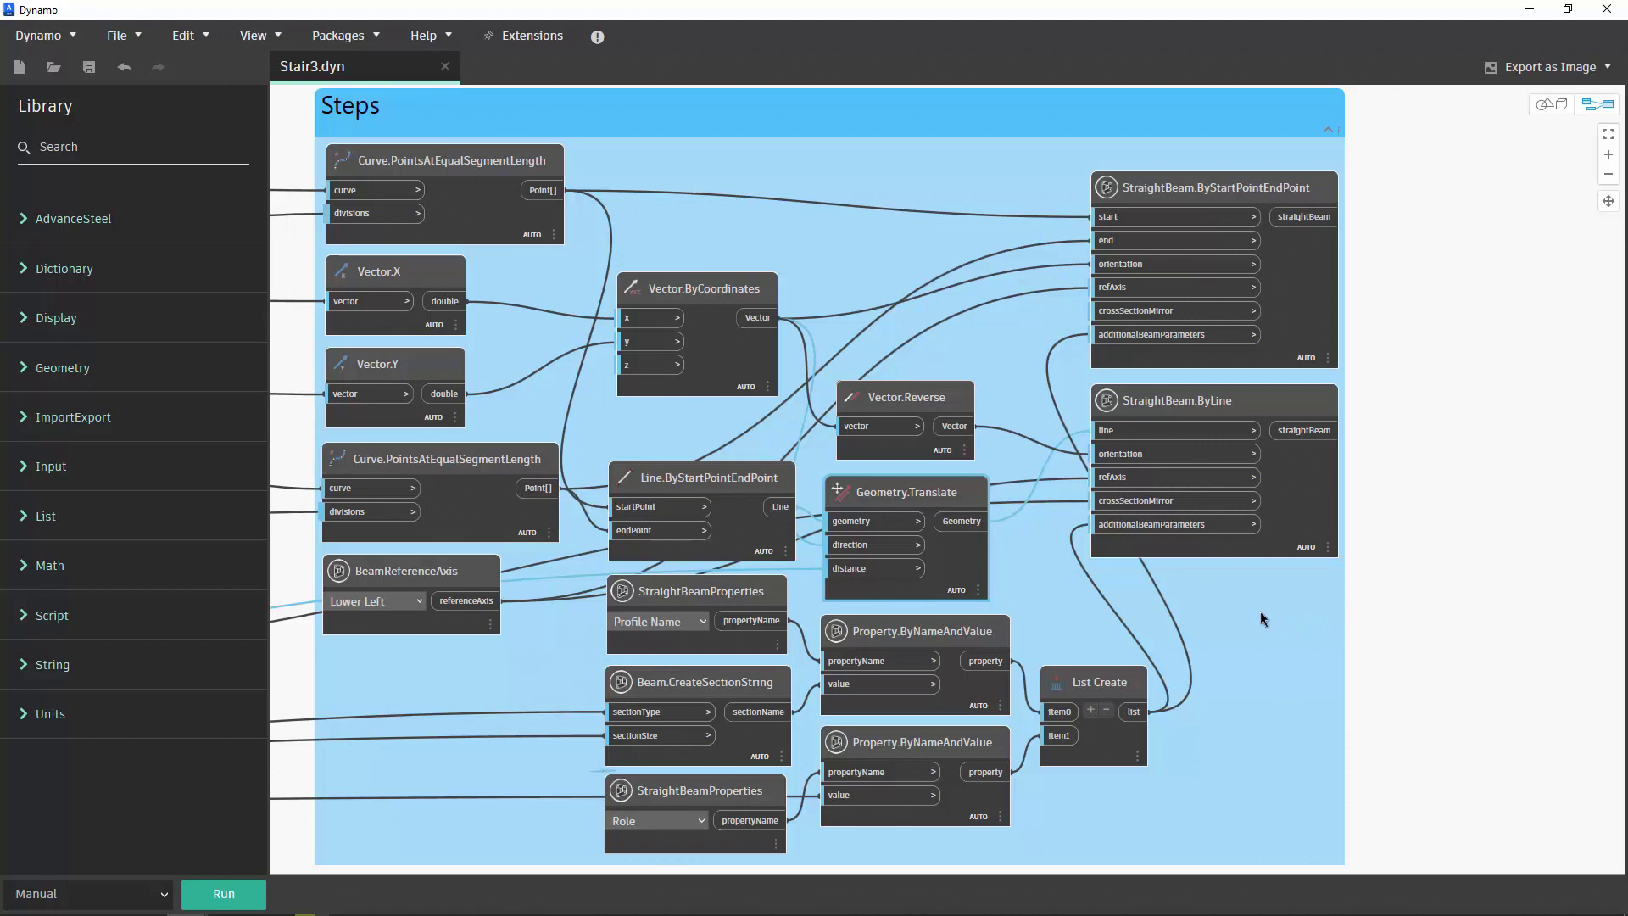
{"action": "left_click", "coordinate": [731, 293]}
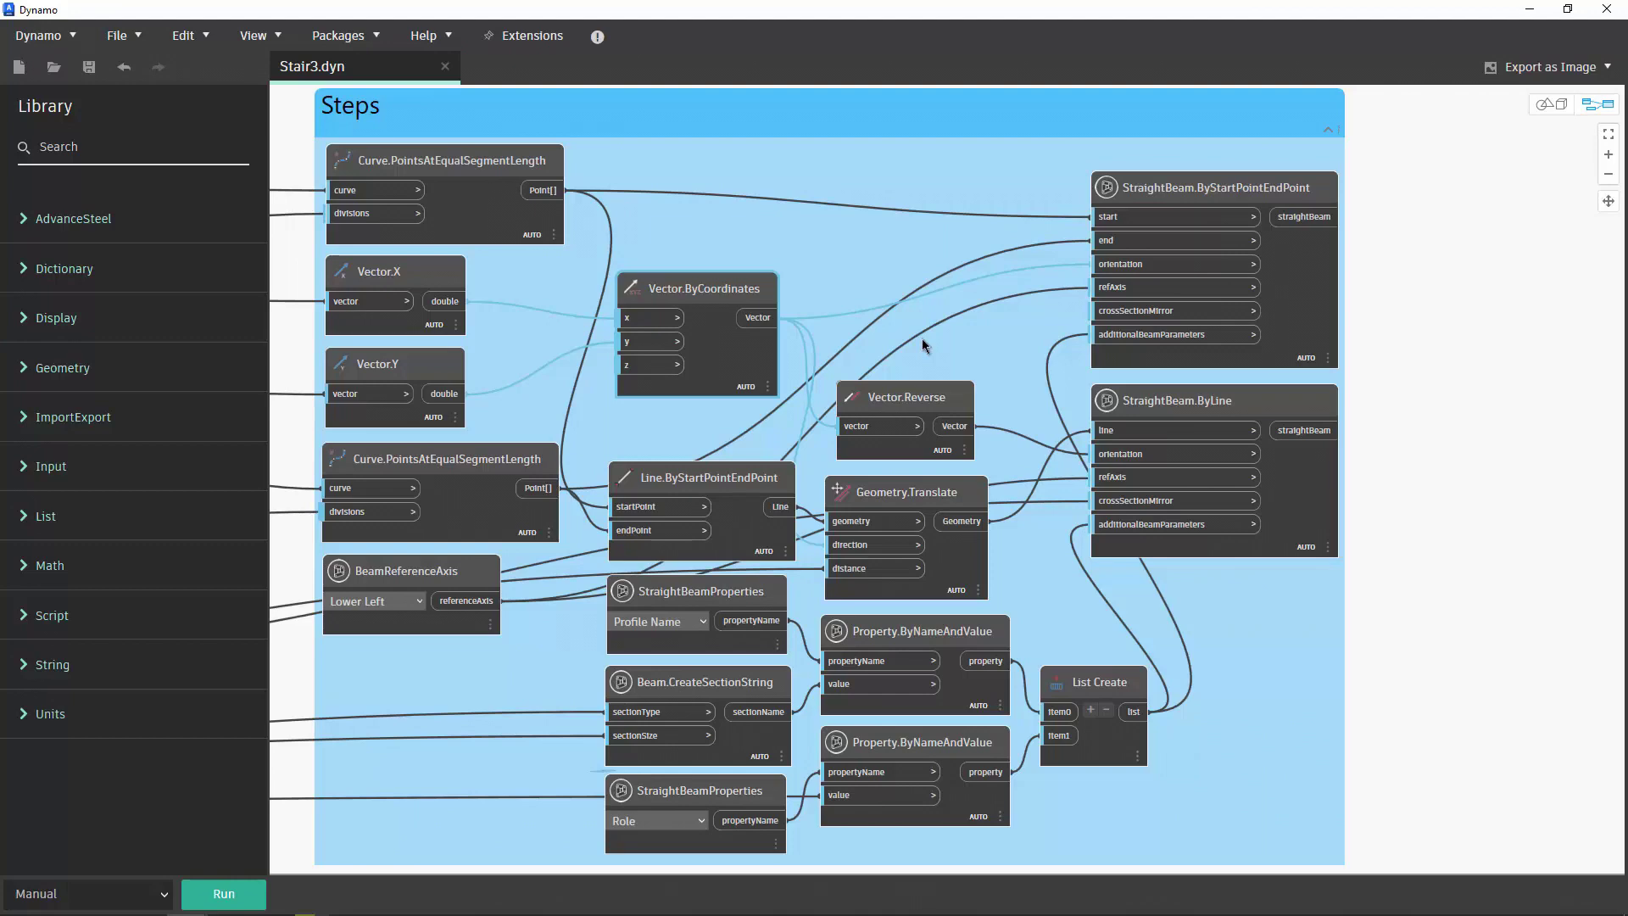
{"action": "scroll", "coordinate": [921, 339], "scroll_direction": "down", "scroll_amount": 3}
{"action": "scroll", "coordinate": [563, 618], "scroll_direction": "down", "scroll_amount": 3}
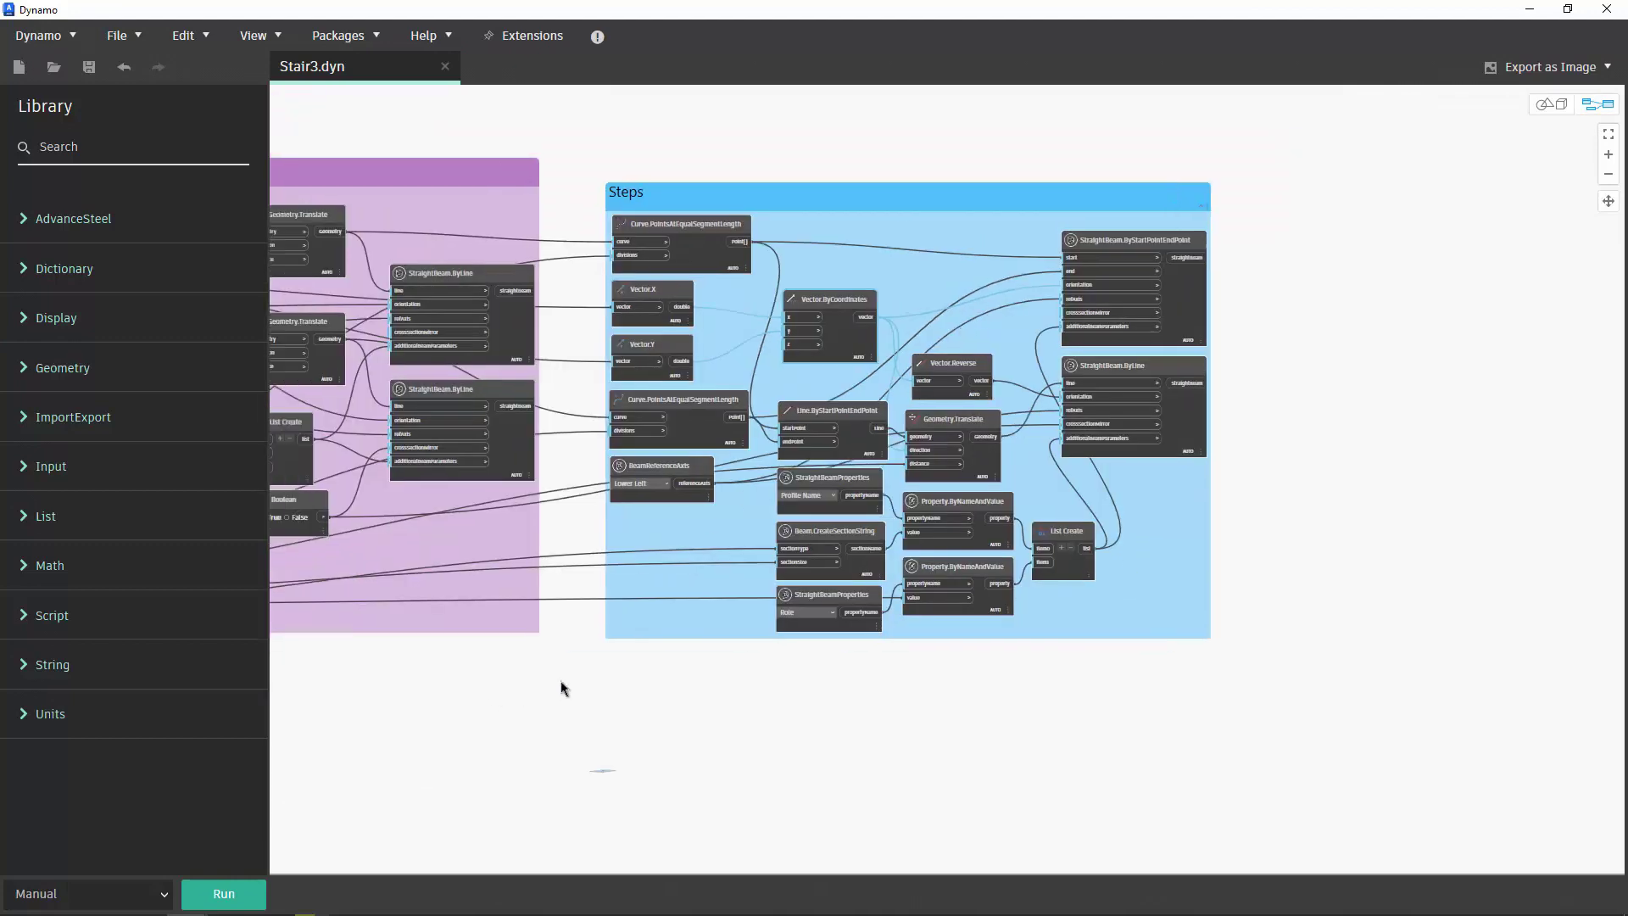
{"action": "mouse_move", "coordinate": [563, 619]}
{"action": "middle_mouse_down"}
{"action": "mouse_move", "coordinate": [834, 673]}
{"action": "mouse_move", "coordinate": [1187, 673]}
{"action": "mouse_move", "coordinate": [1172, 658]}
{"action": "middle_mouse_up"}
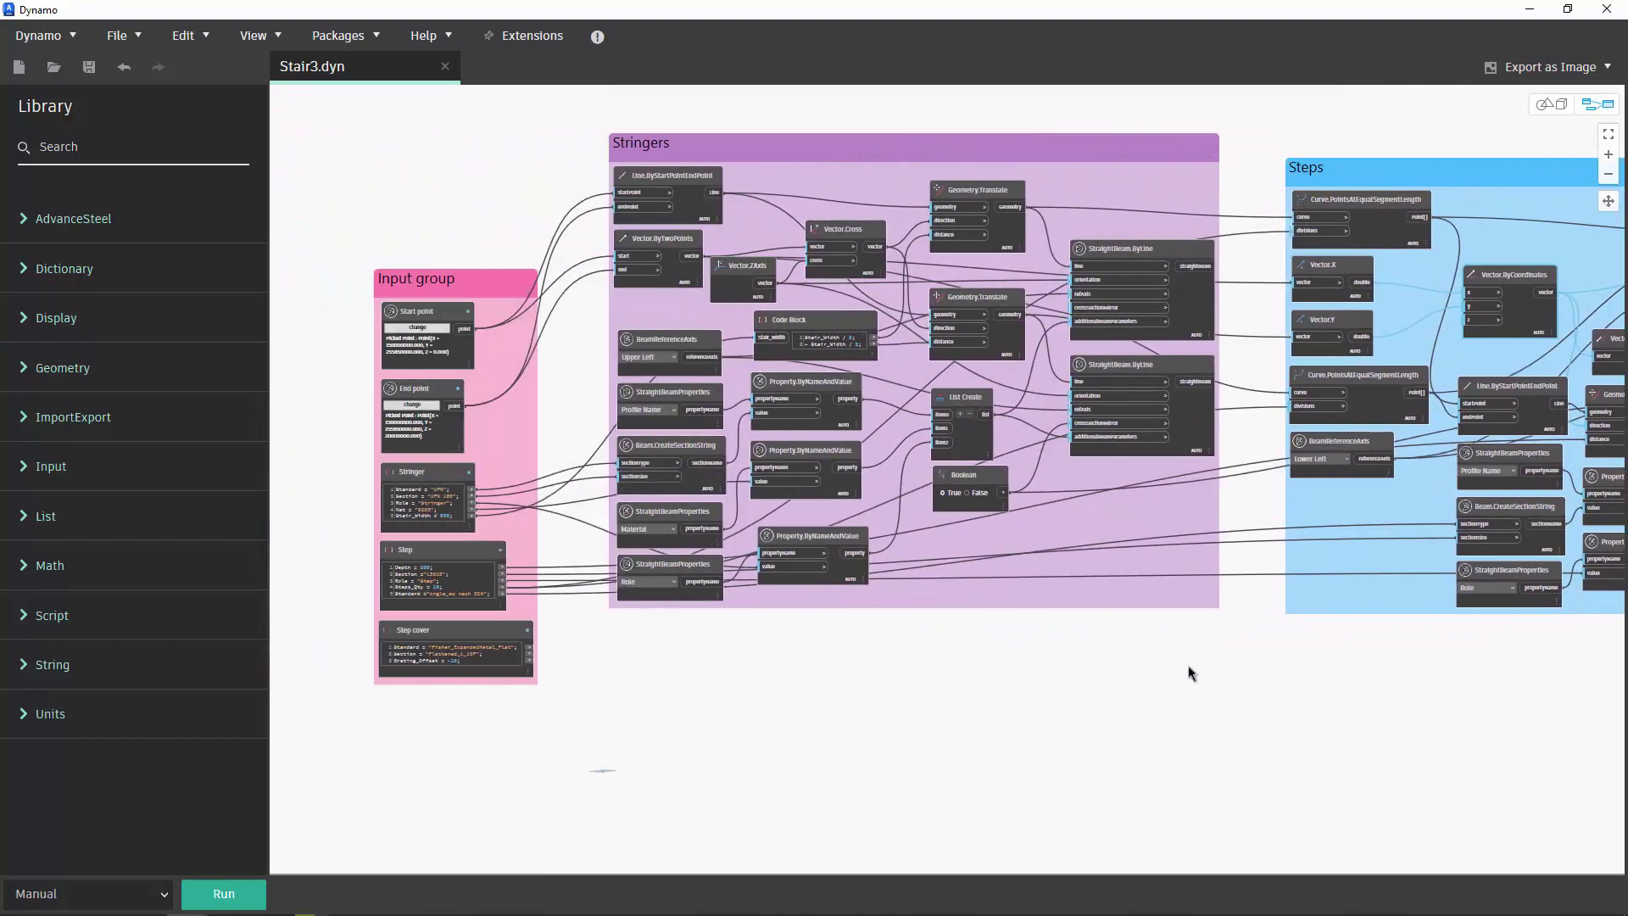
{"action": "left_click", "coordinate": [987, 480]}
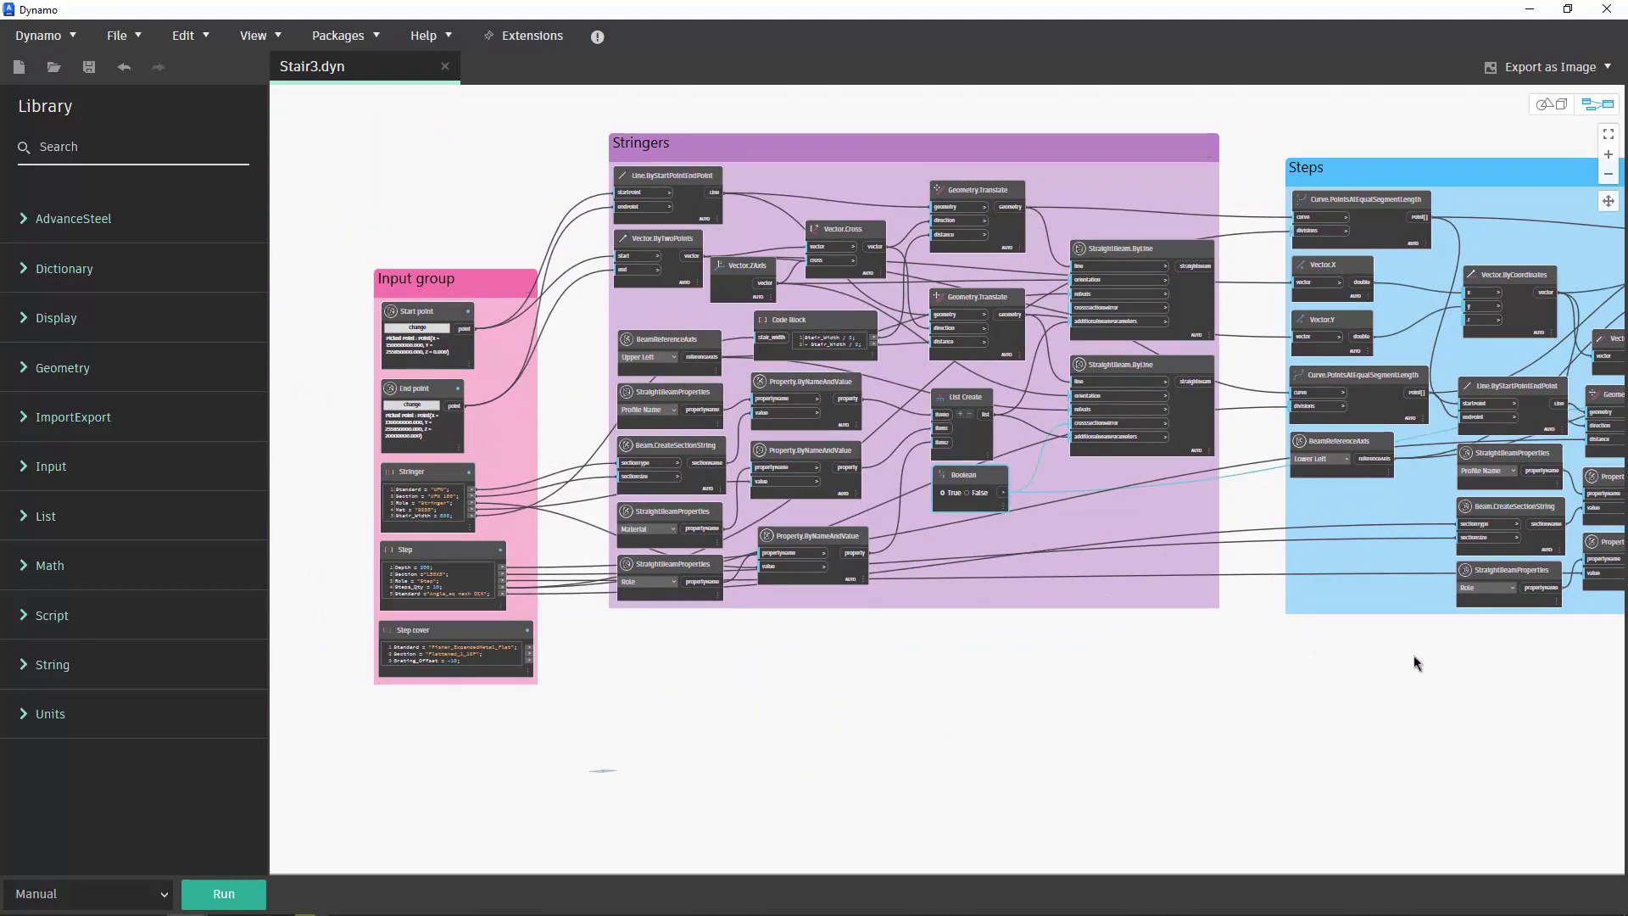
{"action": "left_click", "coordinate": [244, 899]}
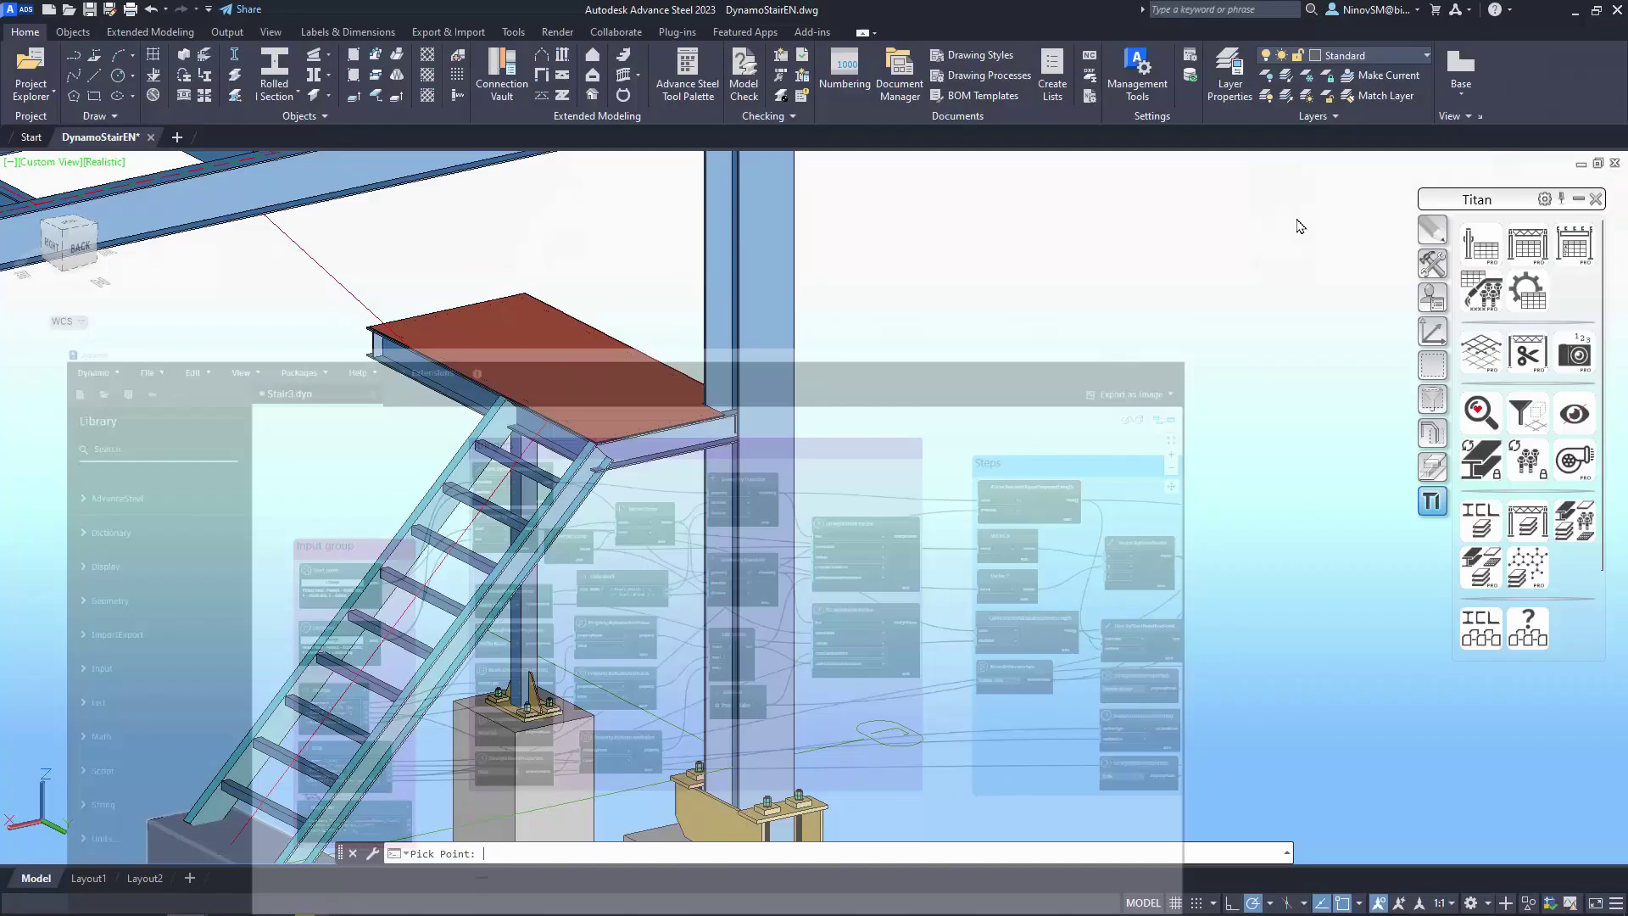
{"action": "scroll", "coordinate": [645, 445], "scroll_direction": "up", "scroll_amount": 5}
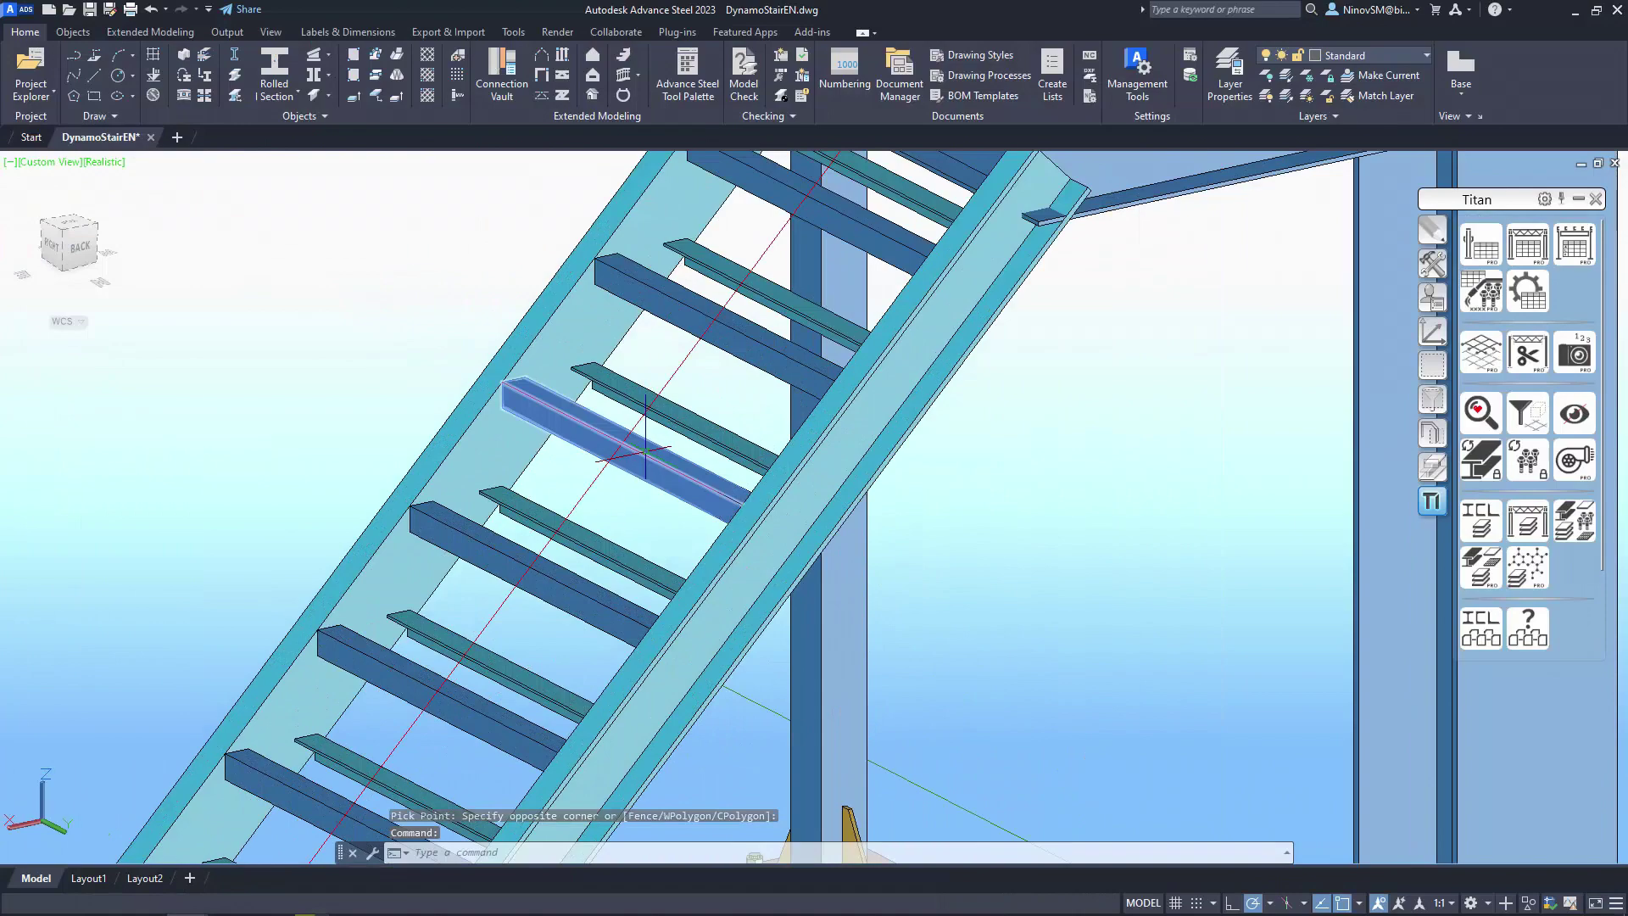
Step: Pan the Advance Steel view toward the column base to inspect the updated double-profile steps
{"action": "middle_click_drag", "start_coordinate": [607, 592], "coordinate": [661, 443]}
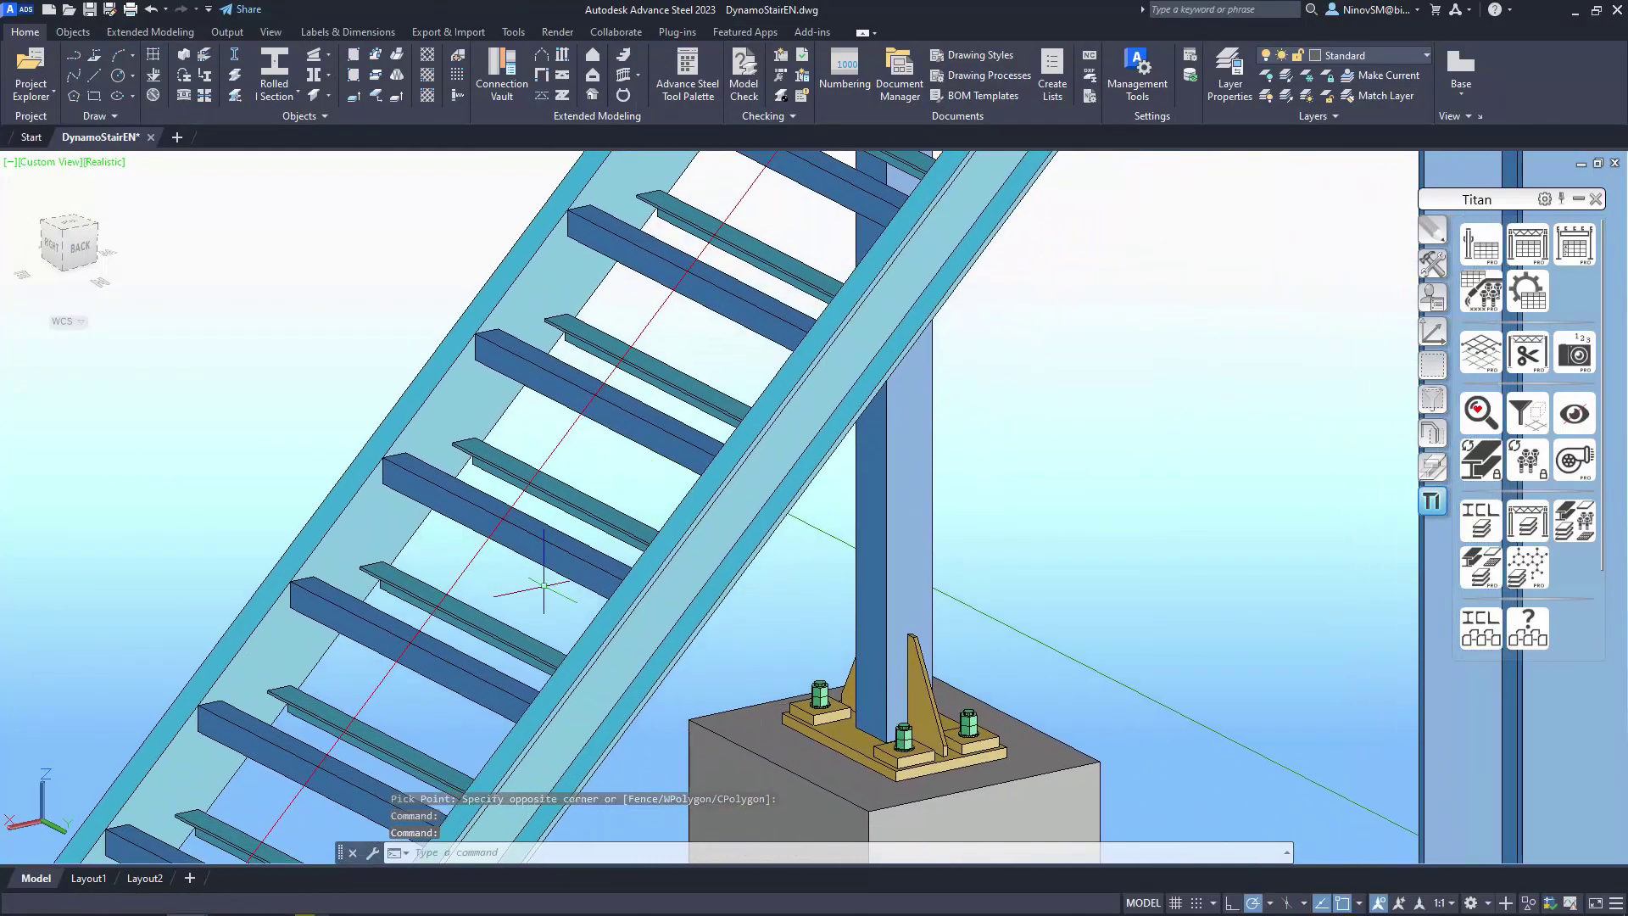
{"action": "middle_click_drag", "start_coordinate": [543, 587], "coordinate": [611, 525]}
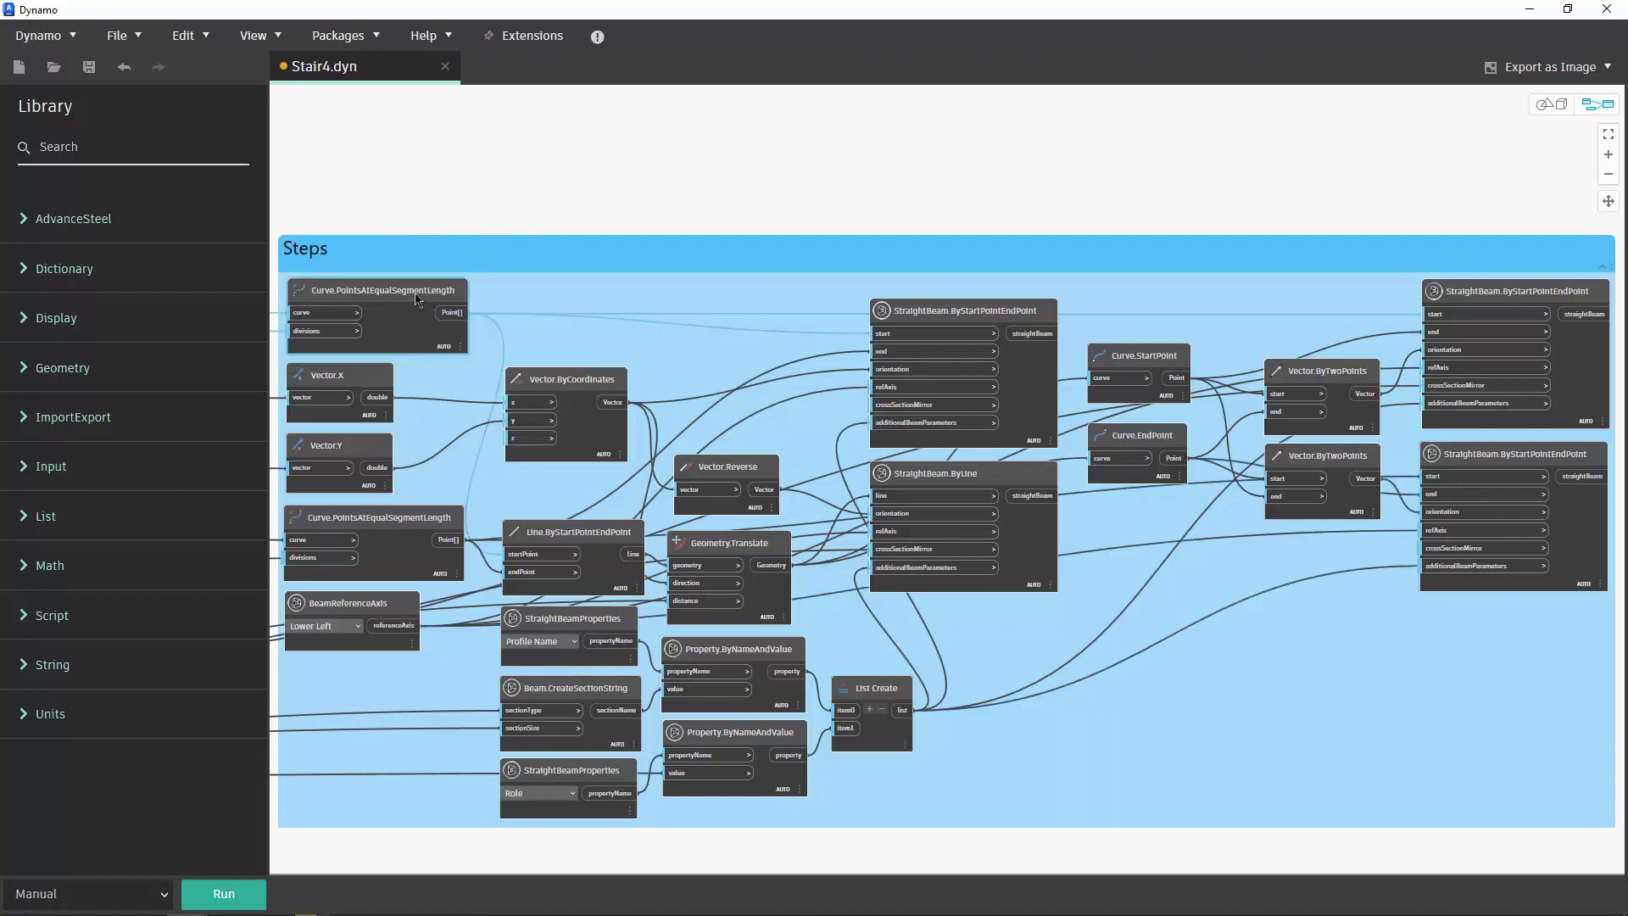
Step: Review the Geometry.Translate and lower Vector.ByTwoPoints step-beam nodes, then hide Dynamo to see the model
{"action": "left_click", "coordinate": [742, 547]}
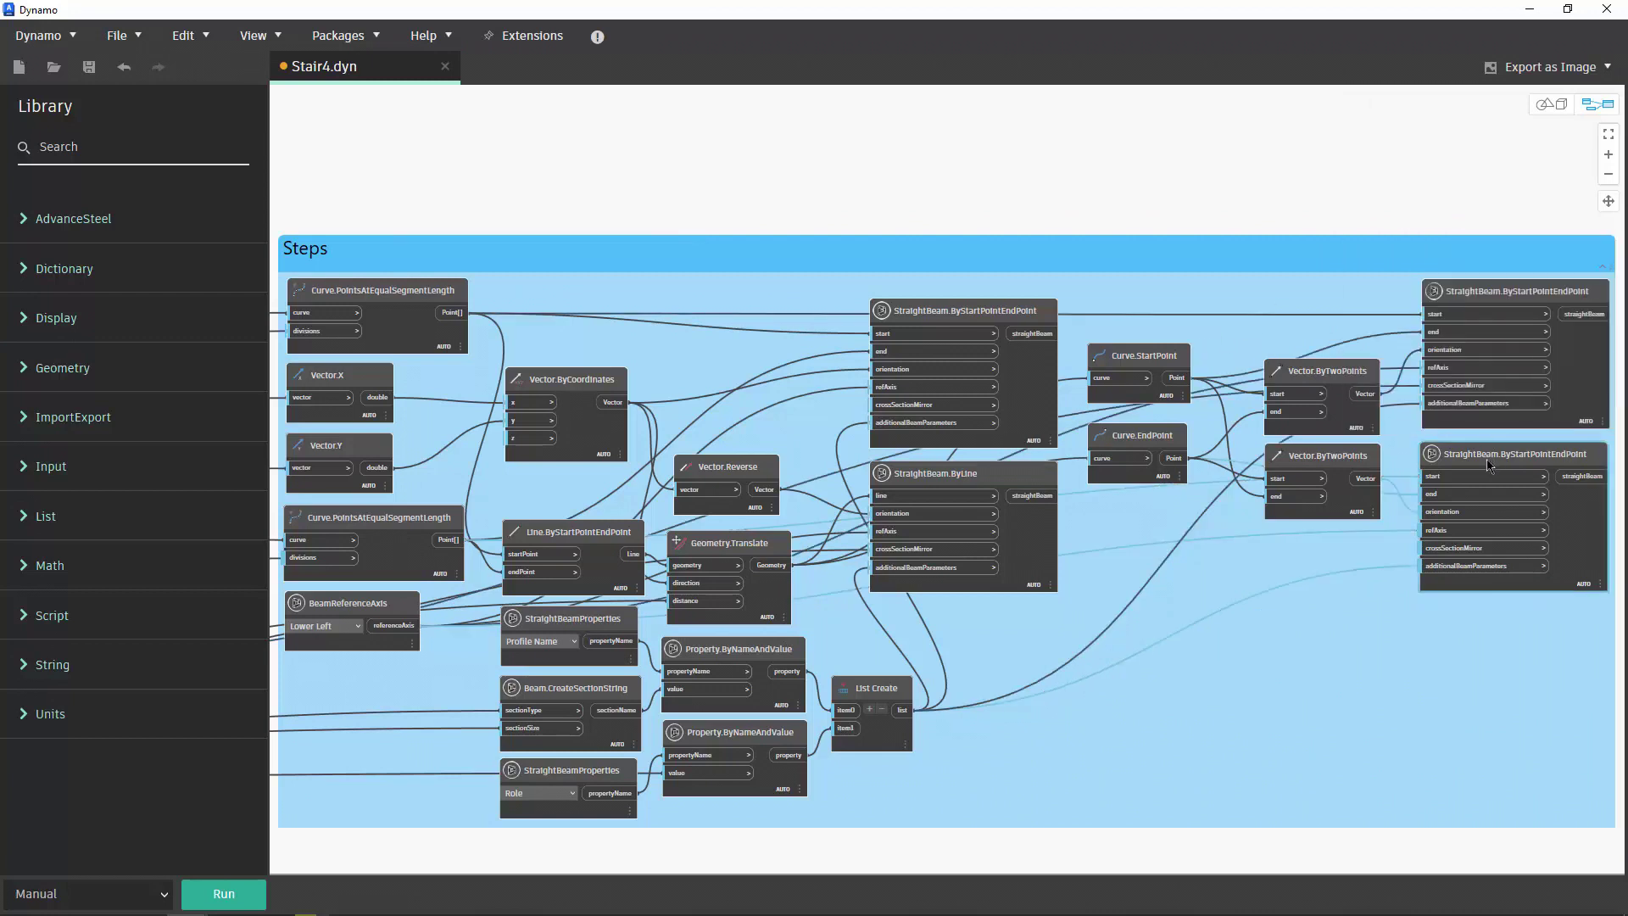
{"action": "mouse_move", "coordinate": [1323, 370]}
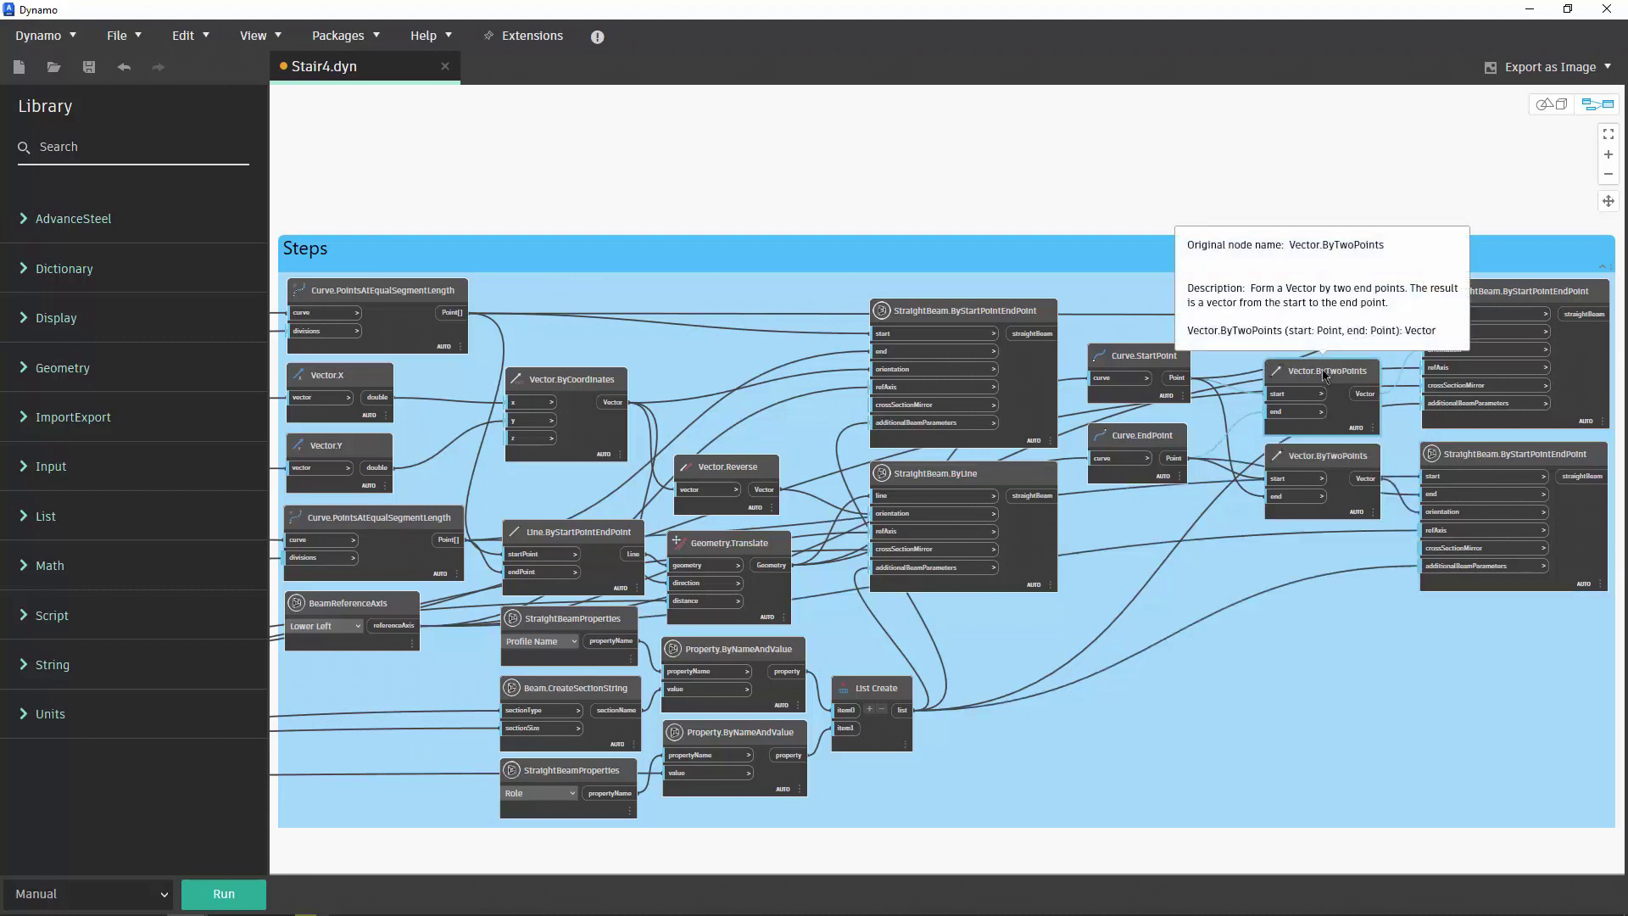
{"action": "left_click", "coordinate": [1328, 455]}
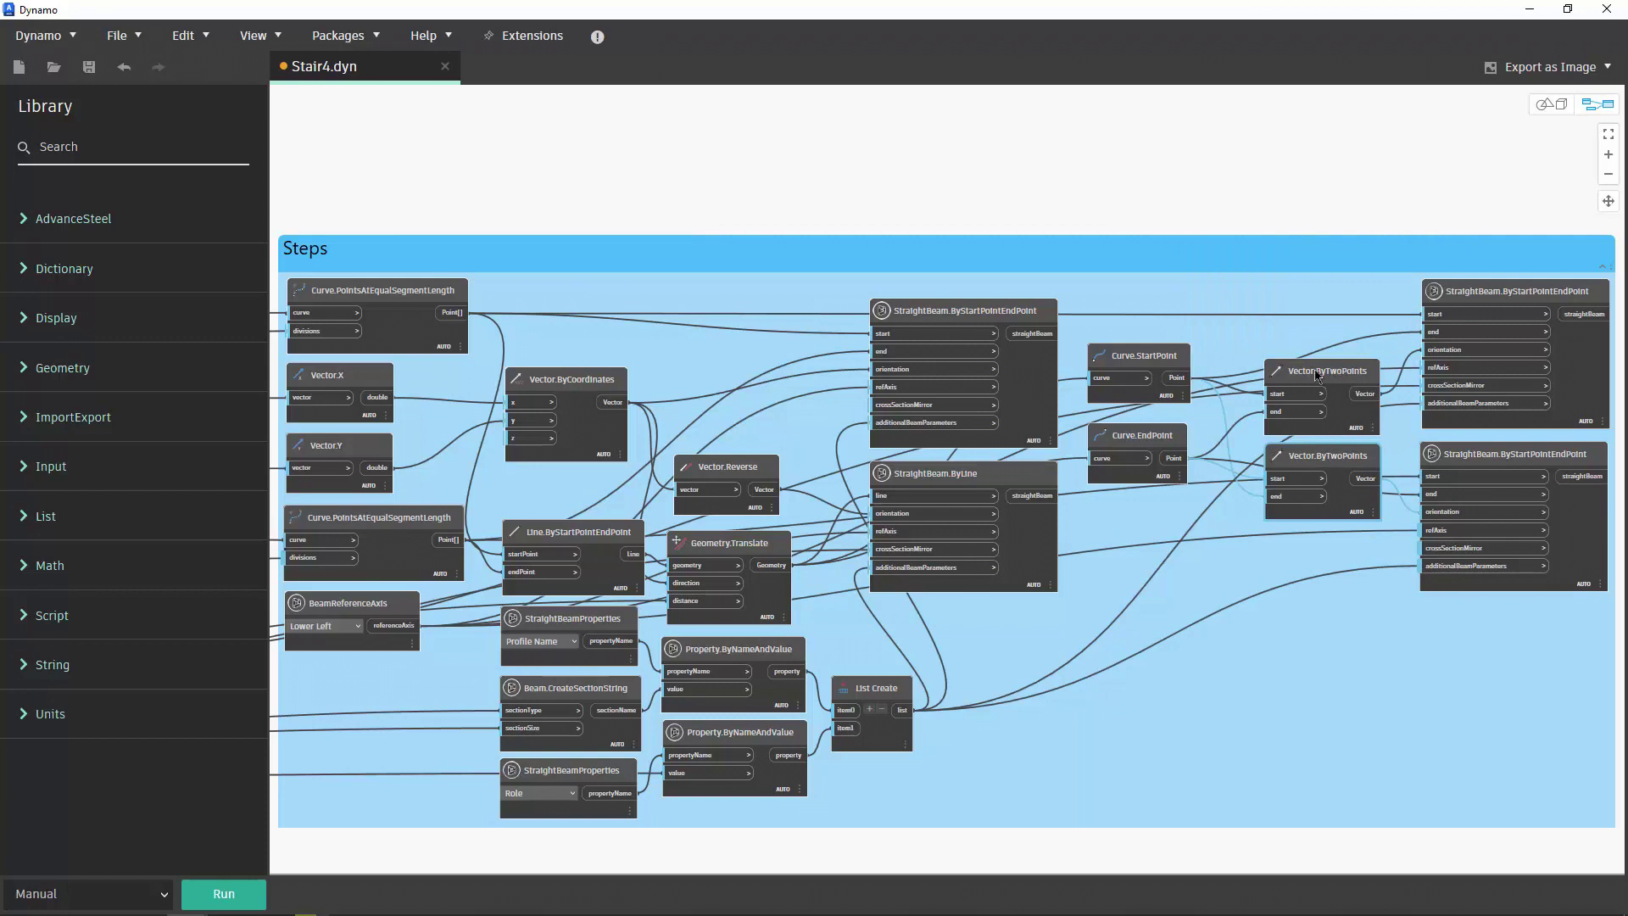
{"action": "middle_click_drag", "start_coordinate": [767, 199], "coordinate": [774, 191]}
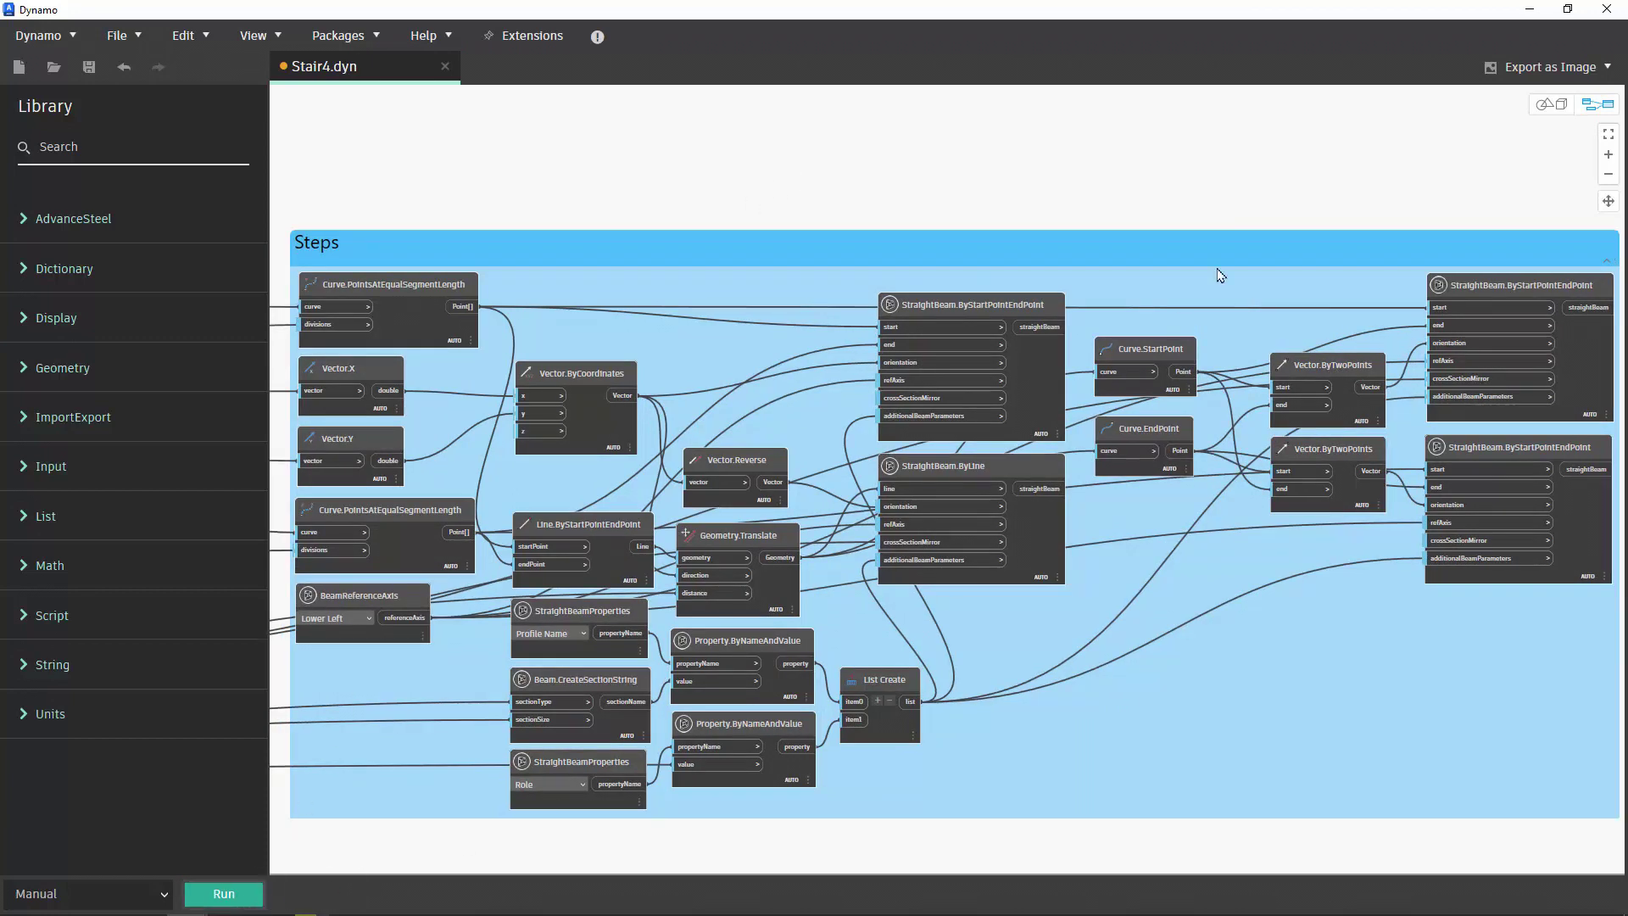
{"action": "left_click", "coordinate": [1531, 13]}
{"action": "scroll", "coordinate": [834, 521], "scroll_direction": "down", "scroll_amount": 2}
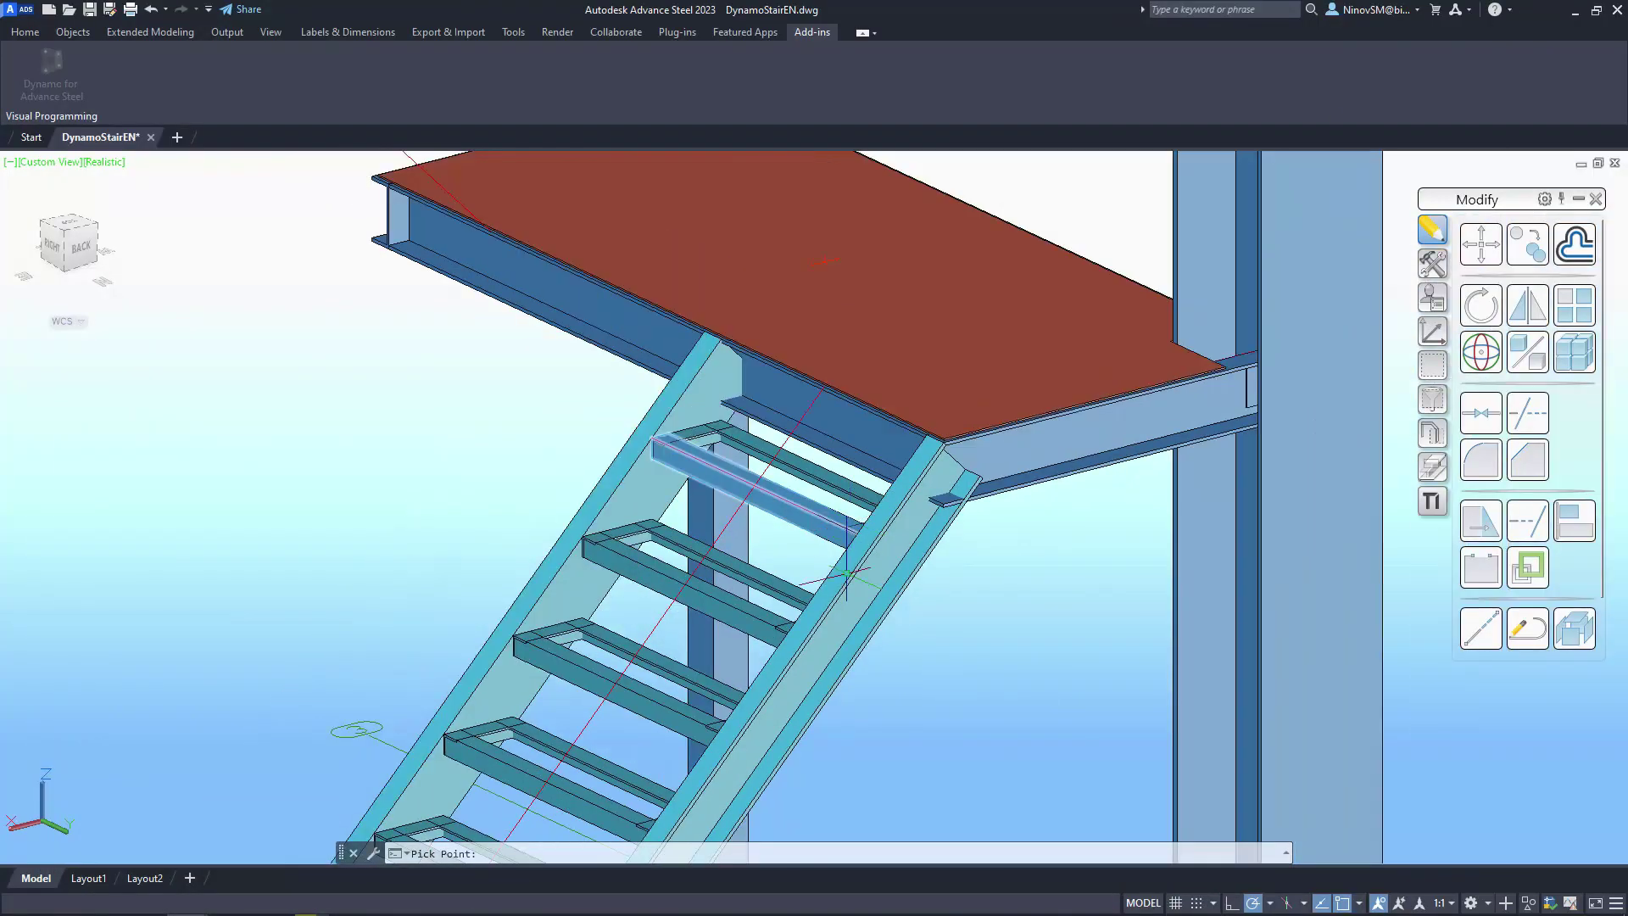
Step: Pan the Advance Steel view along the stair down toward the column base plate
{"action": "middle_click_drag", "start_coordinate": [834, 522], "coordinate": [875, 454]}
{"action": "scroll", "coordinate": [875, 546], "scroll_direction": "up", "scroll_amount": 2}
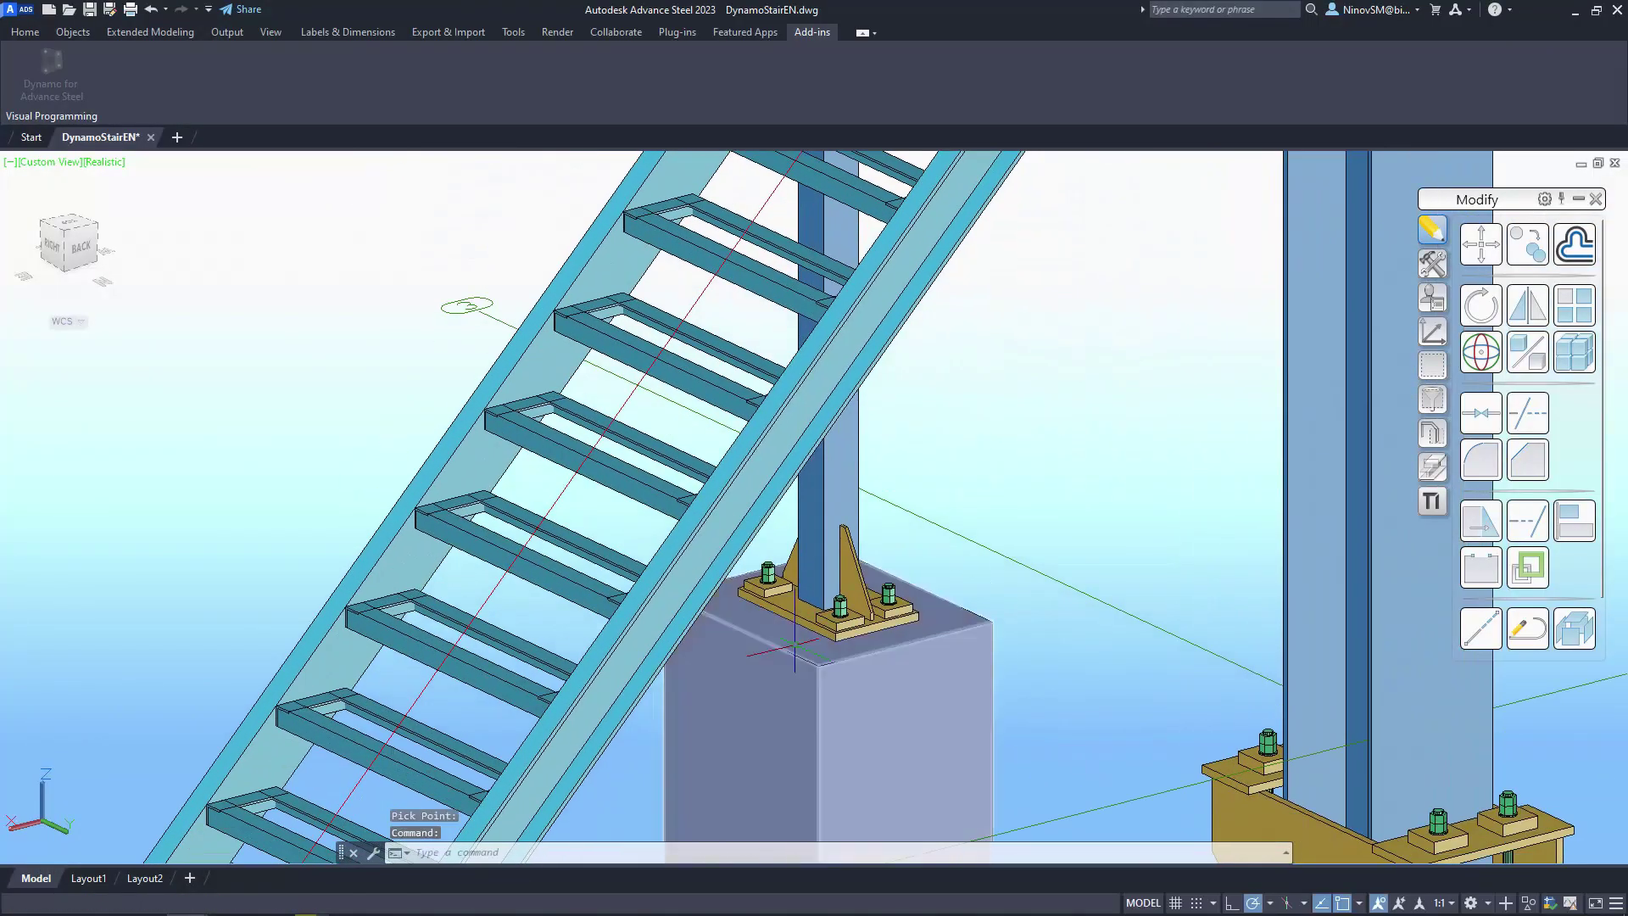
{"action": "scroll", "coordinate": [930, 506], "scroll_direction": "down", "scroll_amount": 2}
{"action": "middle_click_drag", "start_coordinate": [930, 507], "coordinate": [762, 510]}
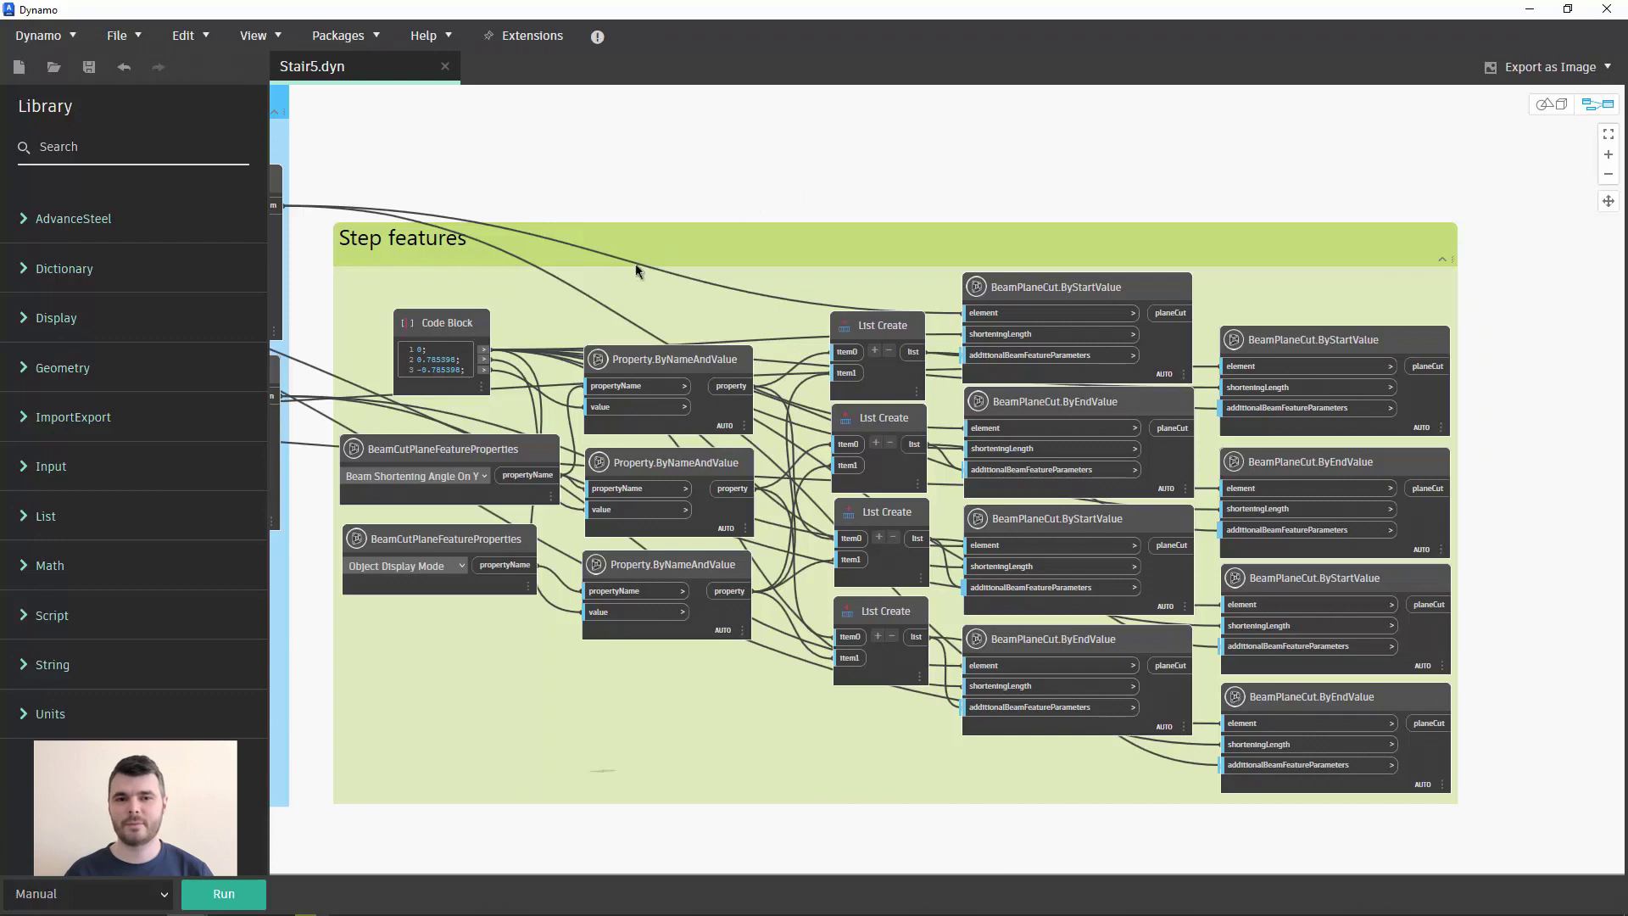
{"action": "double_click", "coordinate": [420, 351]}
{"action": "key", "text": "Escape"}
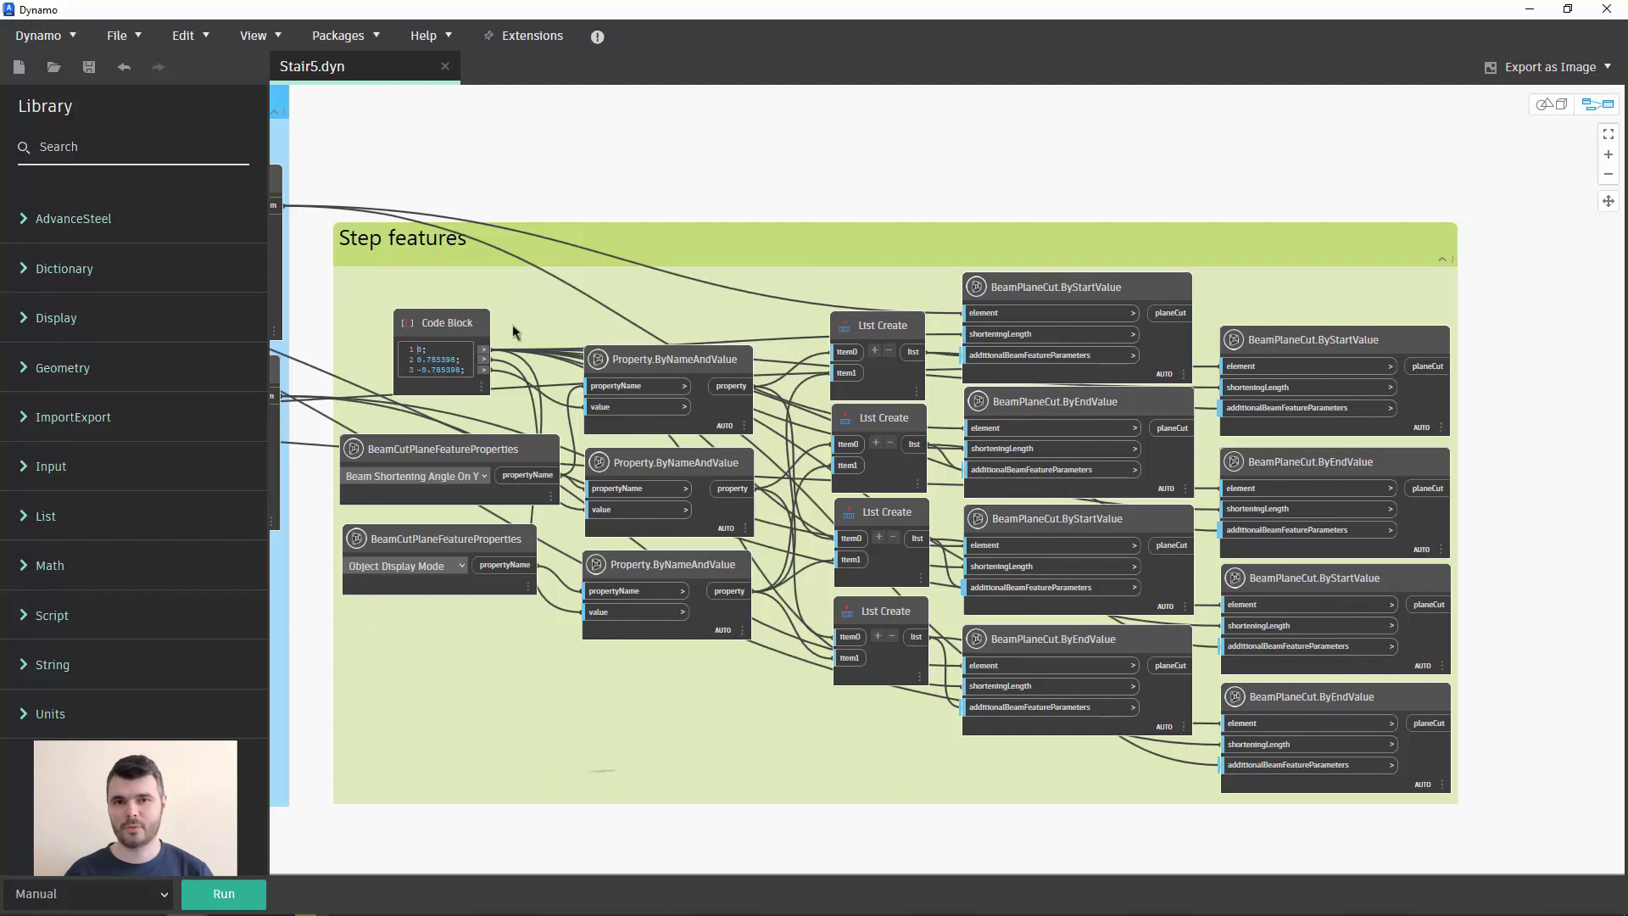
{"action": "left_click_drag", "start_coordinate": [415, 359], "coordinate": [464, 358]}
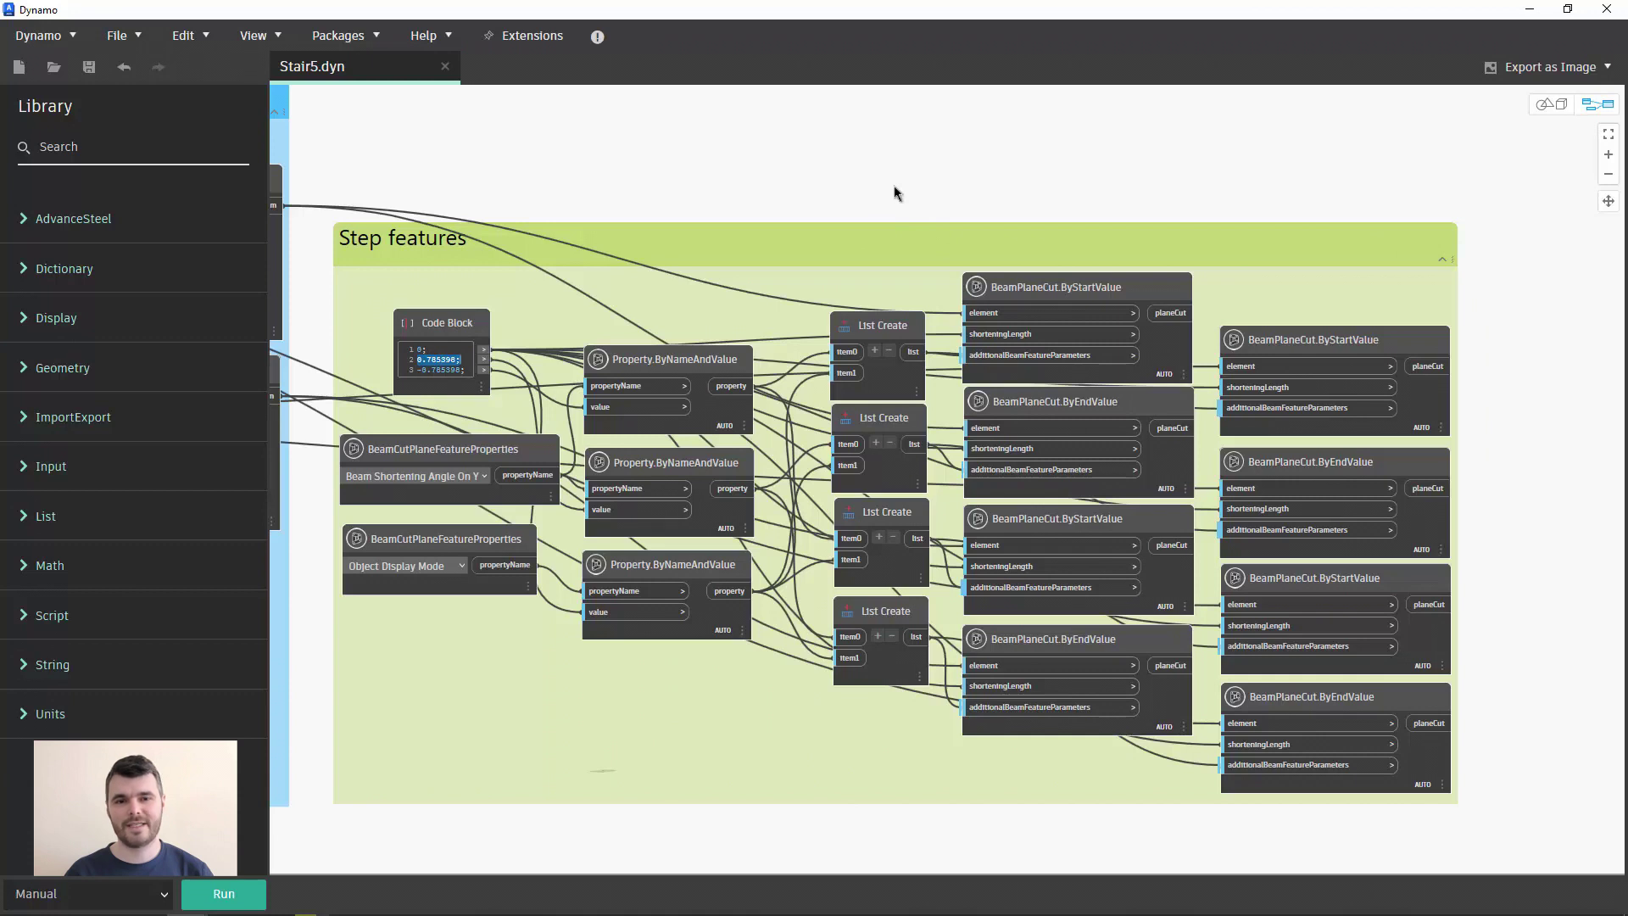
{"action": "left_click", "coordinate": [726, 161]}
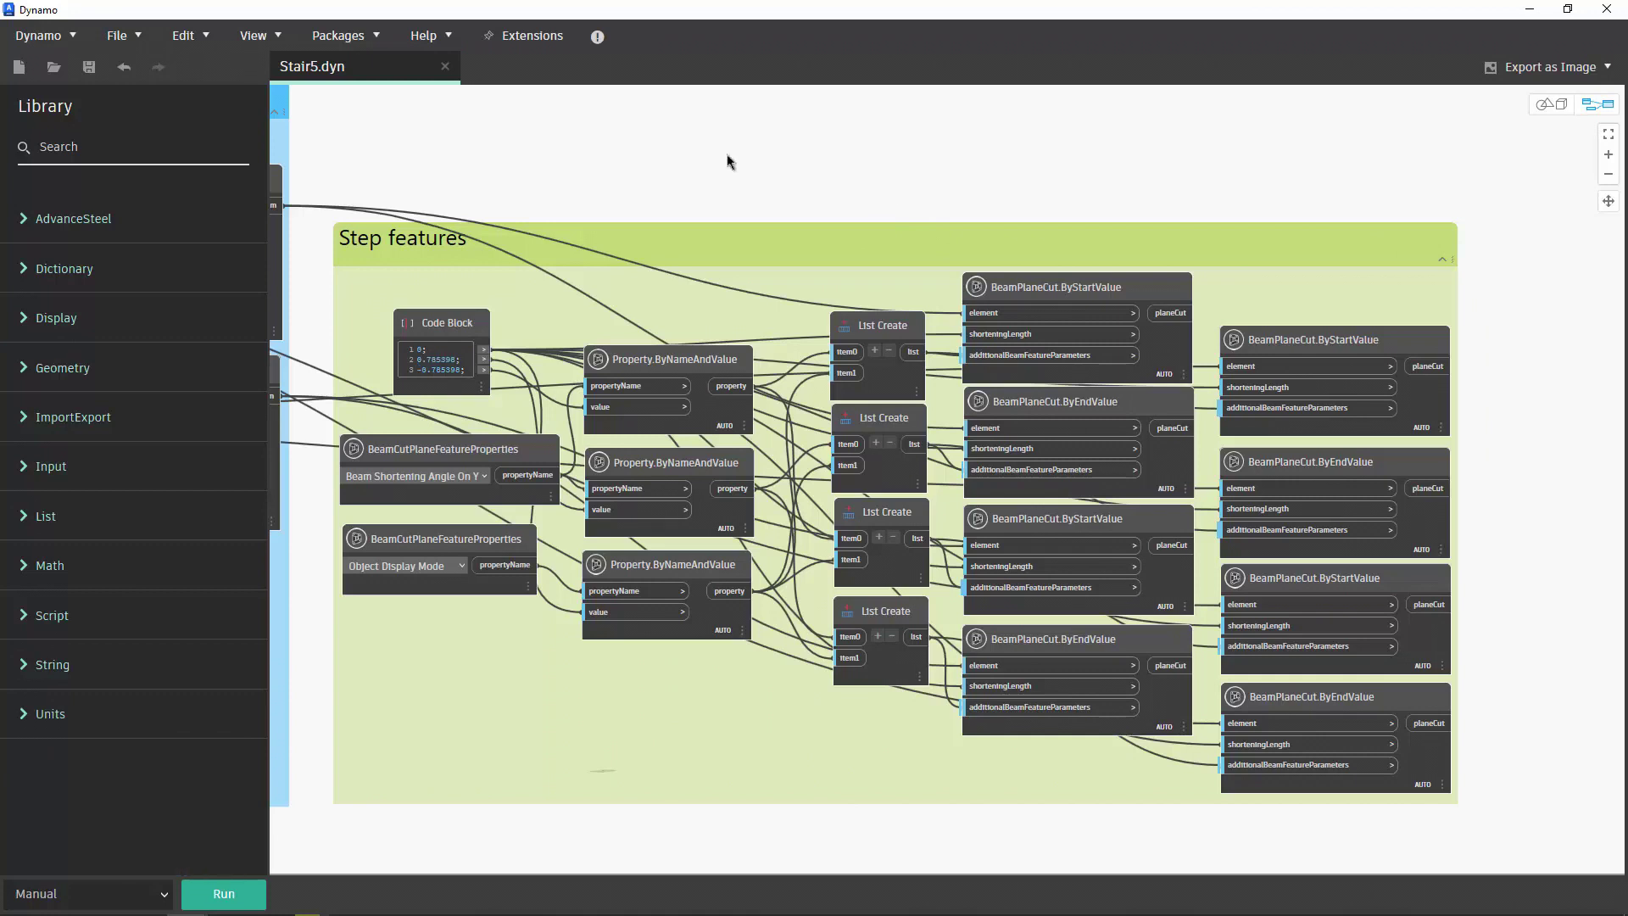
{"action": "double_click", "coordinate": [421, 348]}
{"action": "left_click_drag", "start_coordinate": [461, 362], "coordinate": [422, 362]}
{"action": "left_click_drag", "start_coordinate": [466, 372], "coordinate": [417, 373]}
{"action": "left_click", "coordinate": [447, 331]}
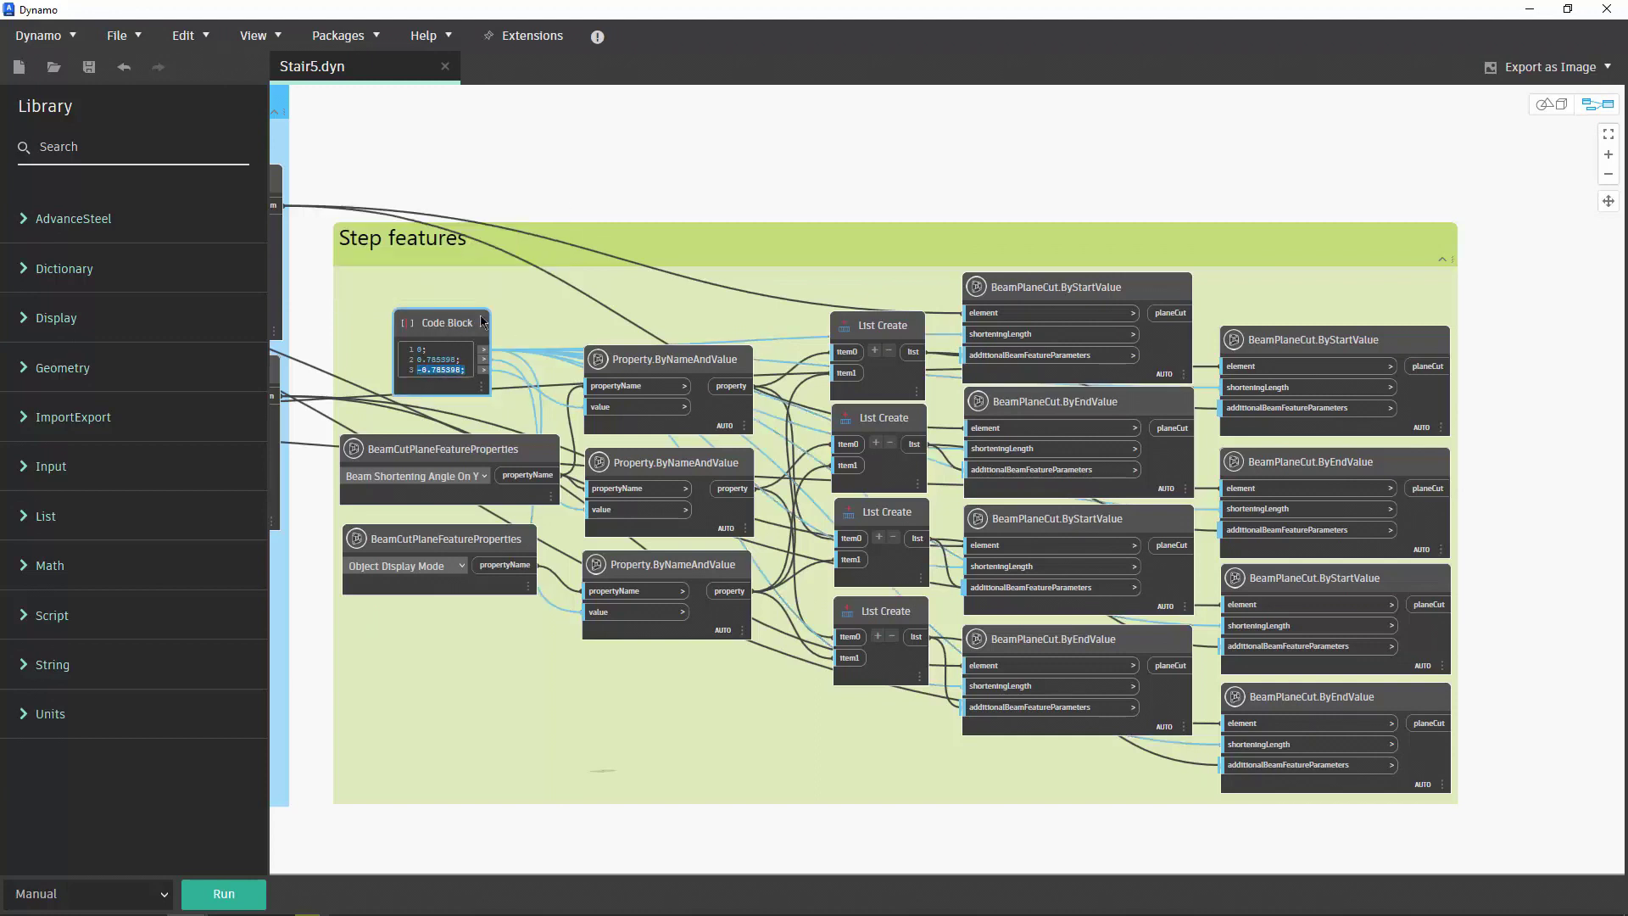
{"action": "left_click", "coordinate": [738, 151]}
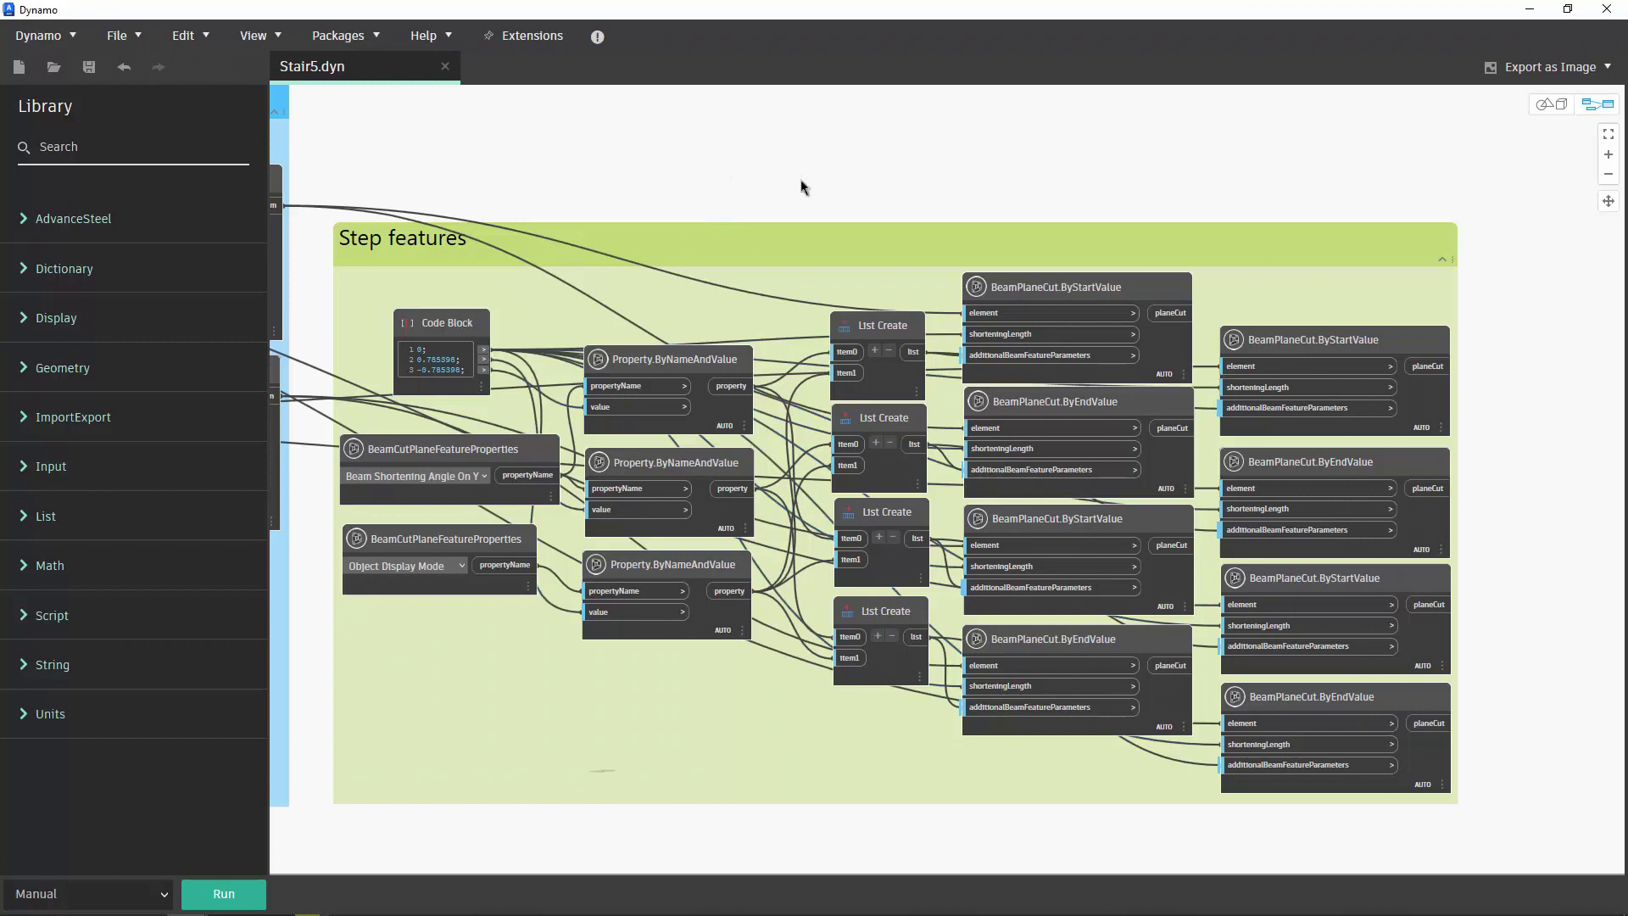
Step: Inspect the Property.ByNameAndValue nodes for shortening-angle cut and Object Display Mode
{"action": "left_click", "coordinate": [697, 363]}
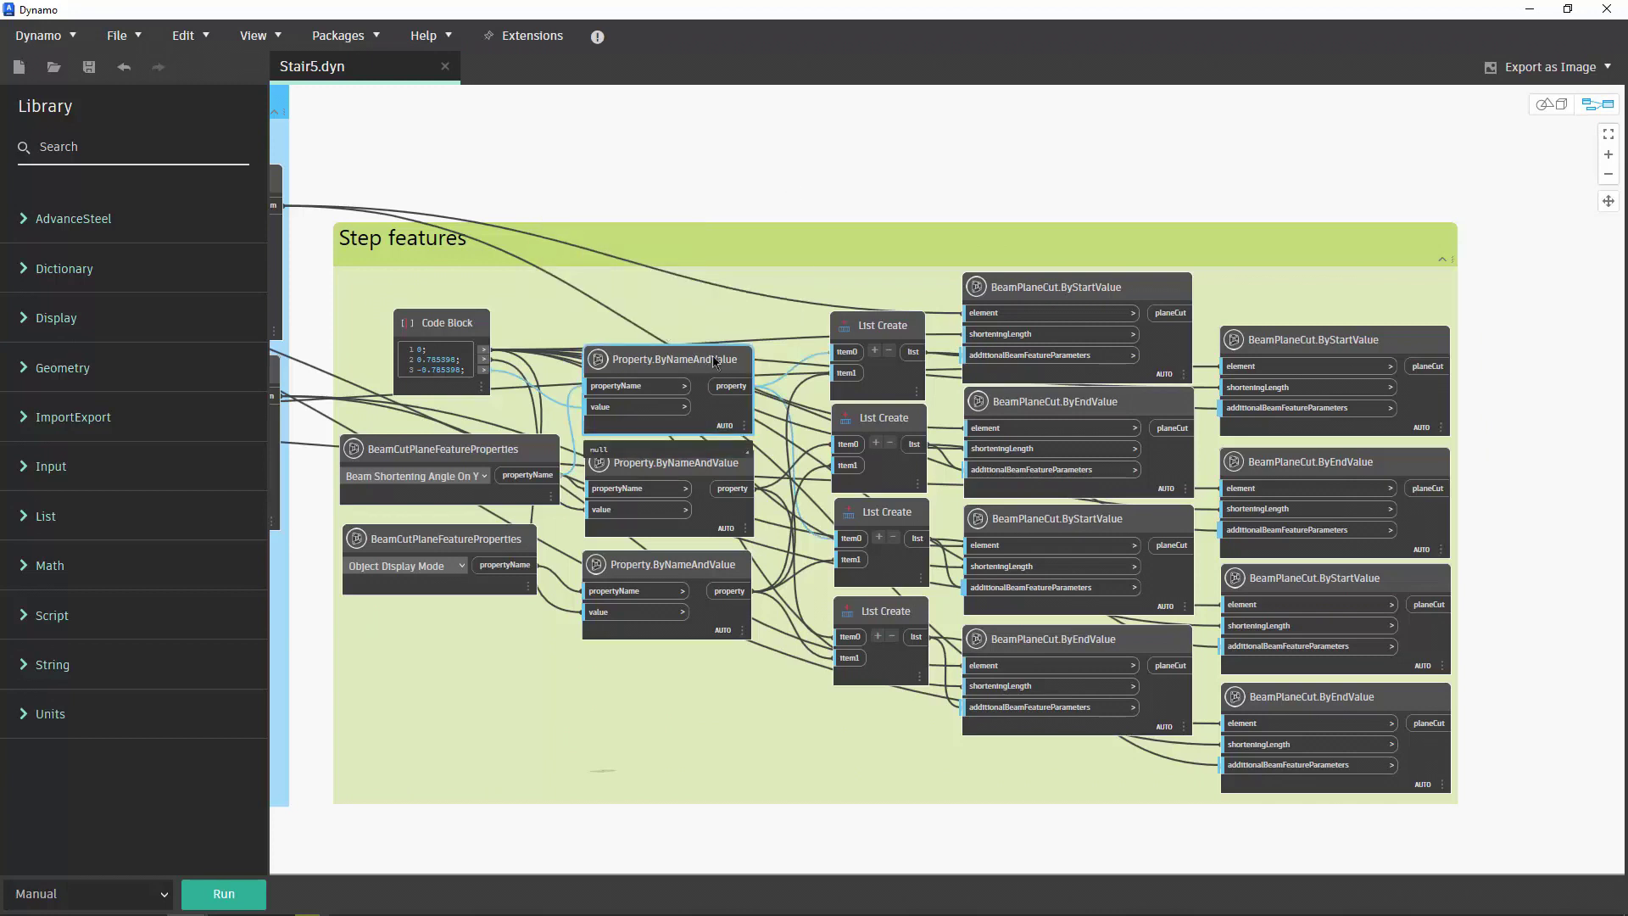
{"action": "left_click", "coordinate": [509, 456]}
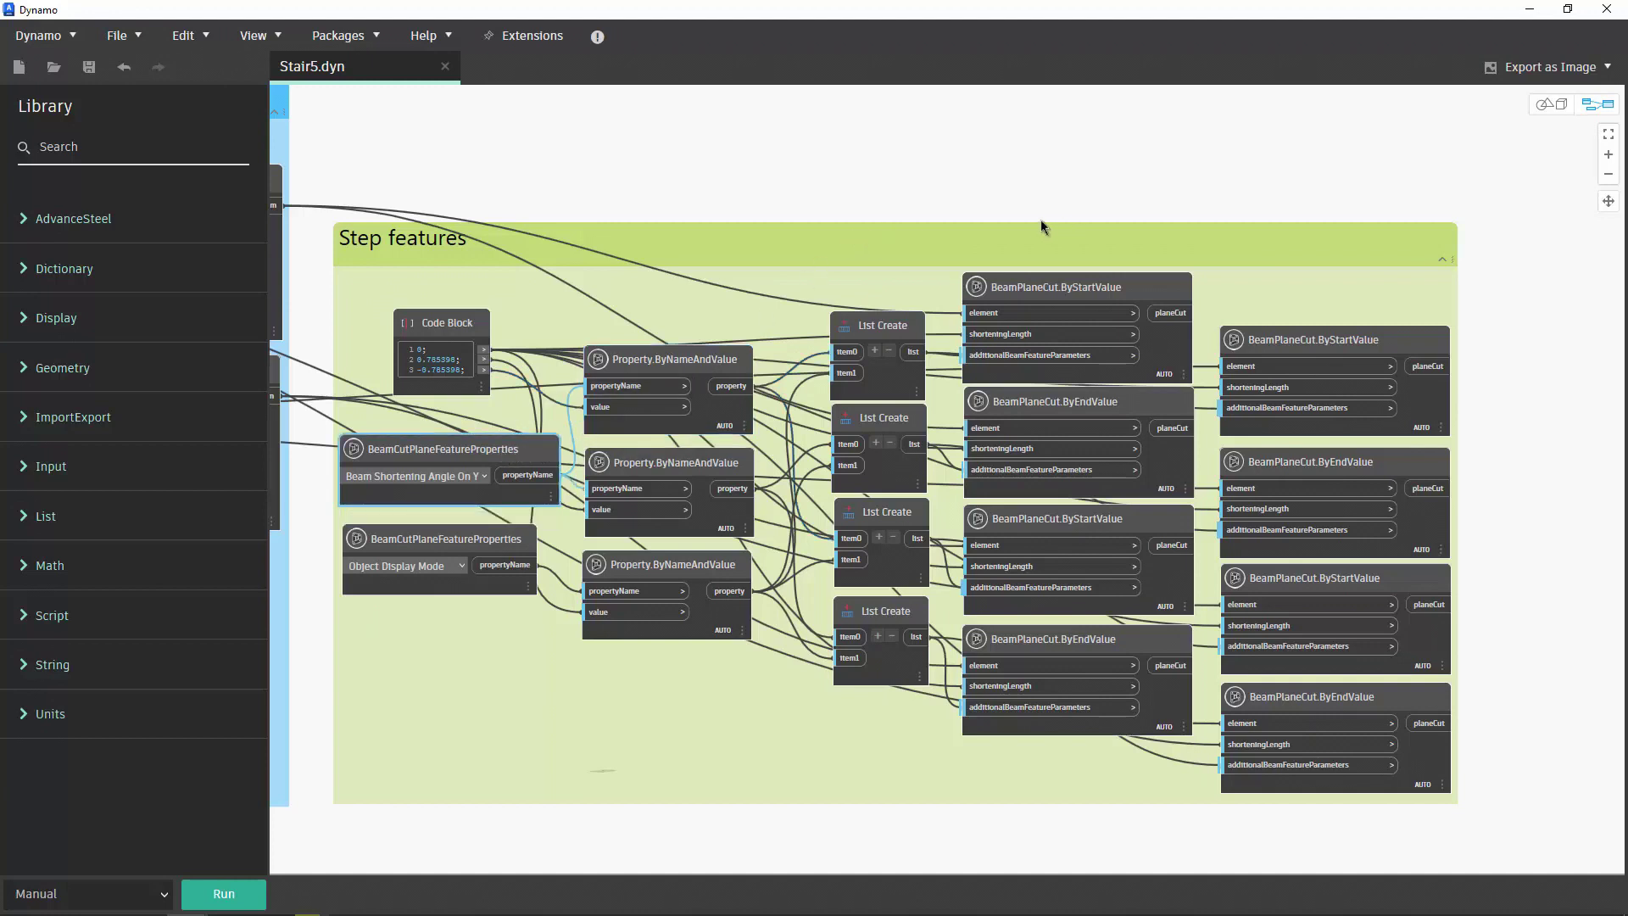
{"action": "left_click", "coordinate": [476, 548]}
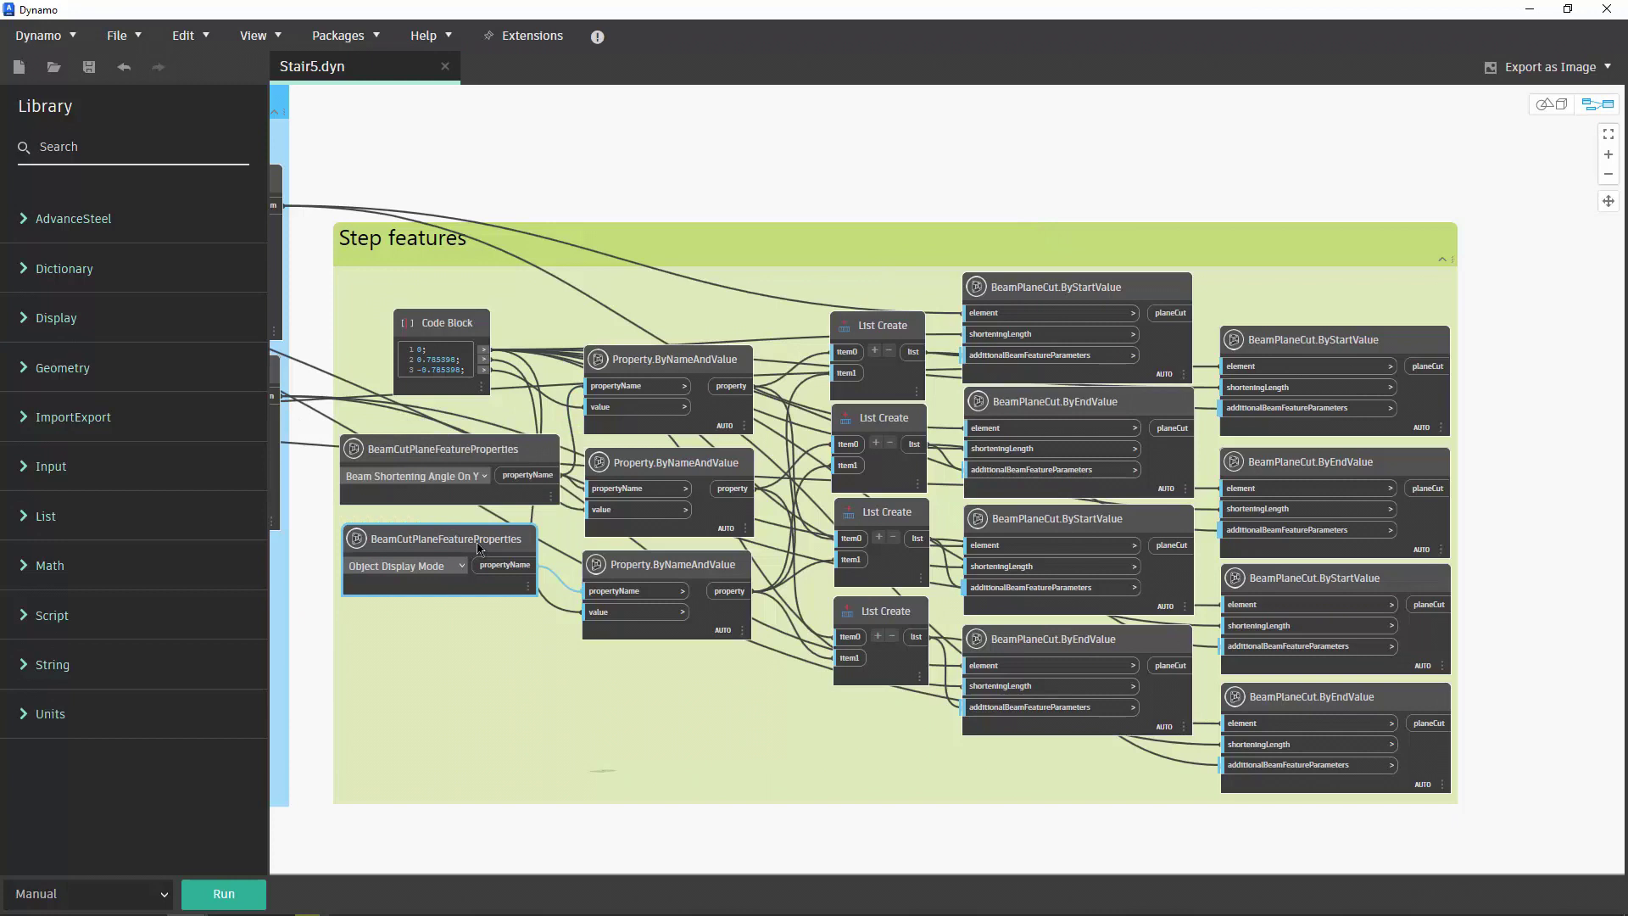
{"action": "mouse_move", "coordinate": [493, 552]}
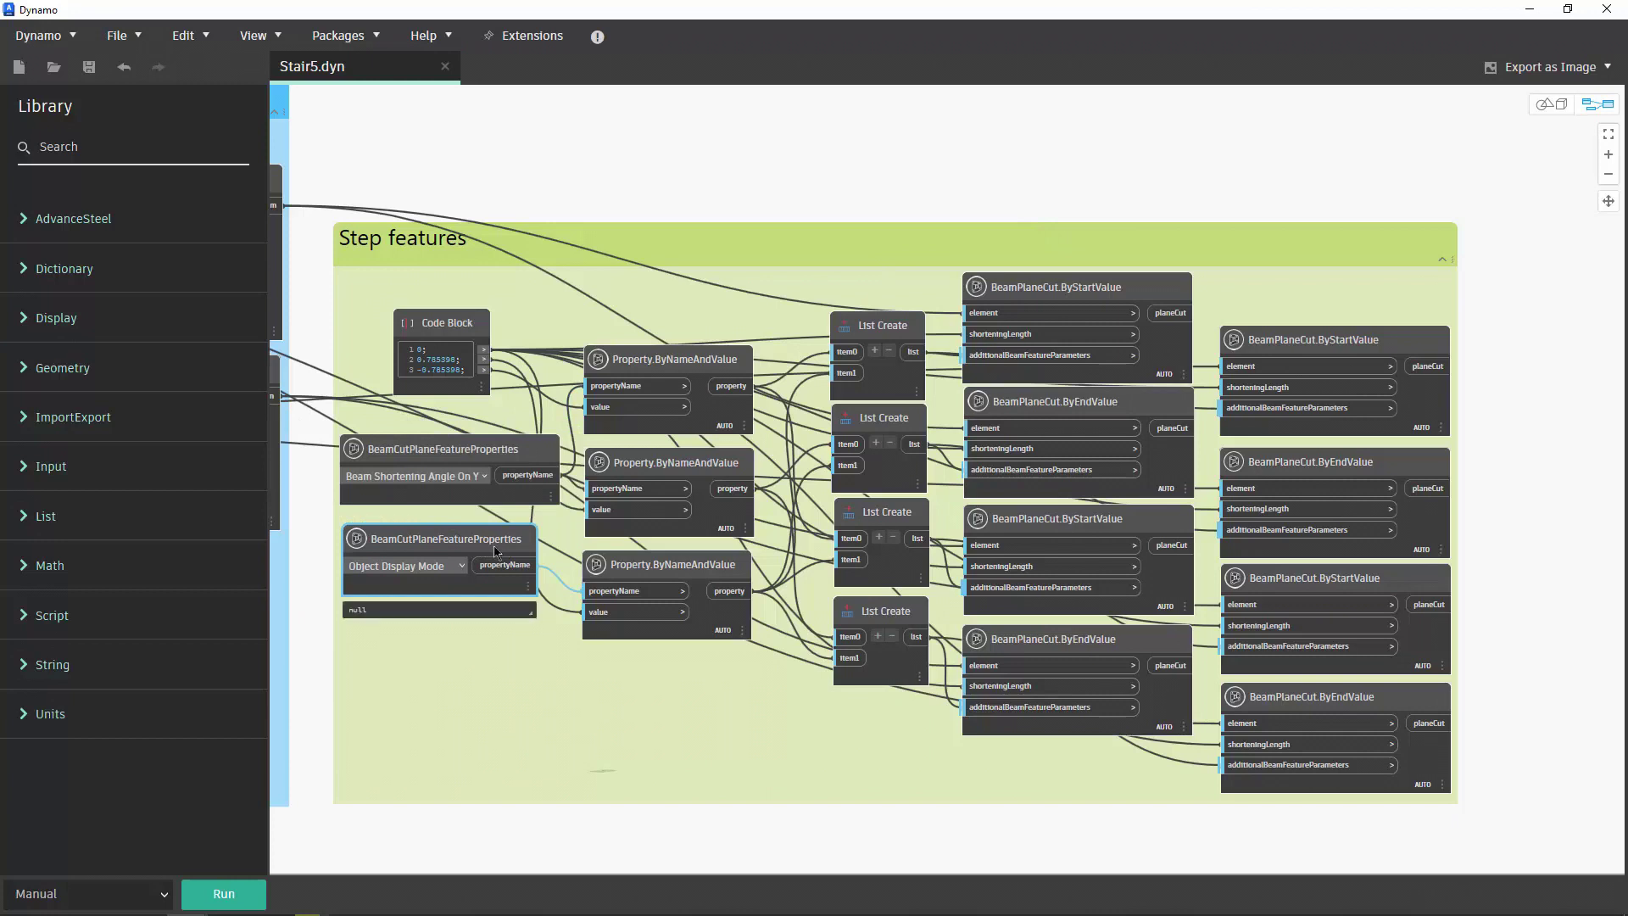
Step: Inspect the four BeamPlaneCut.ByStartValue/ByEndValue nodes and the lower property node
{"action": "left_click", "coordinate": [1049, 290]}
{"action": "left_click", "coordinate": [1068, 422]}
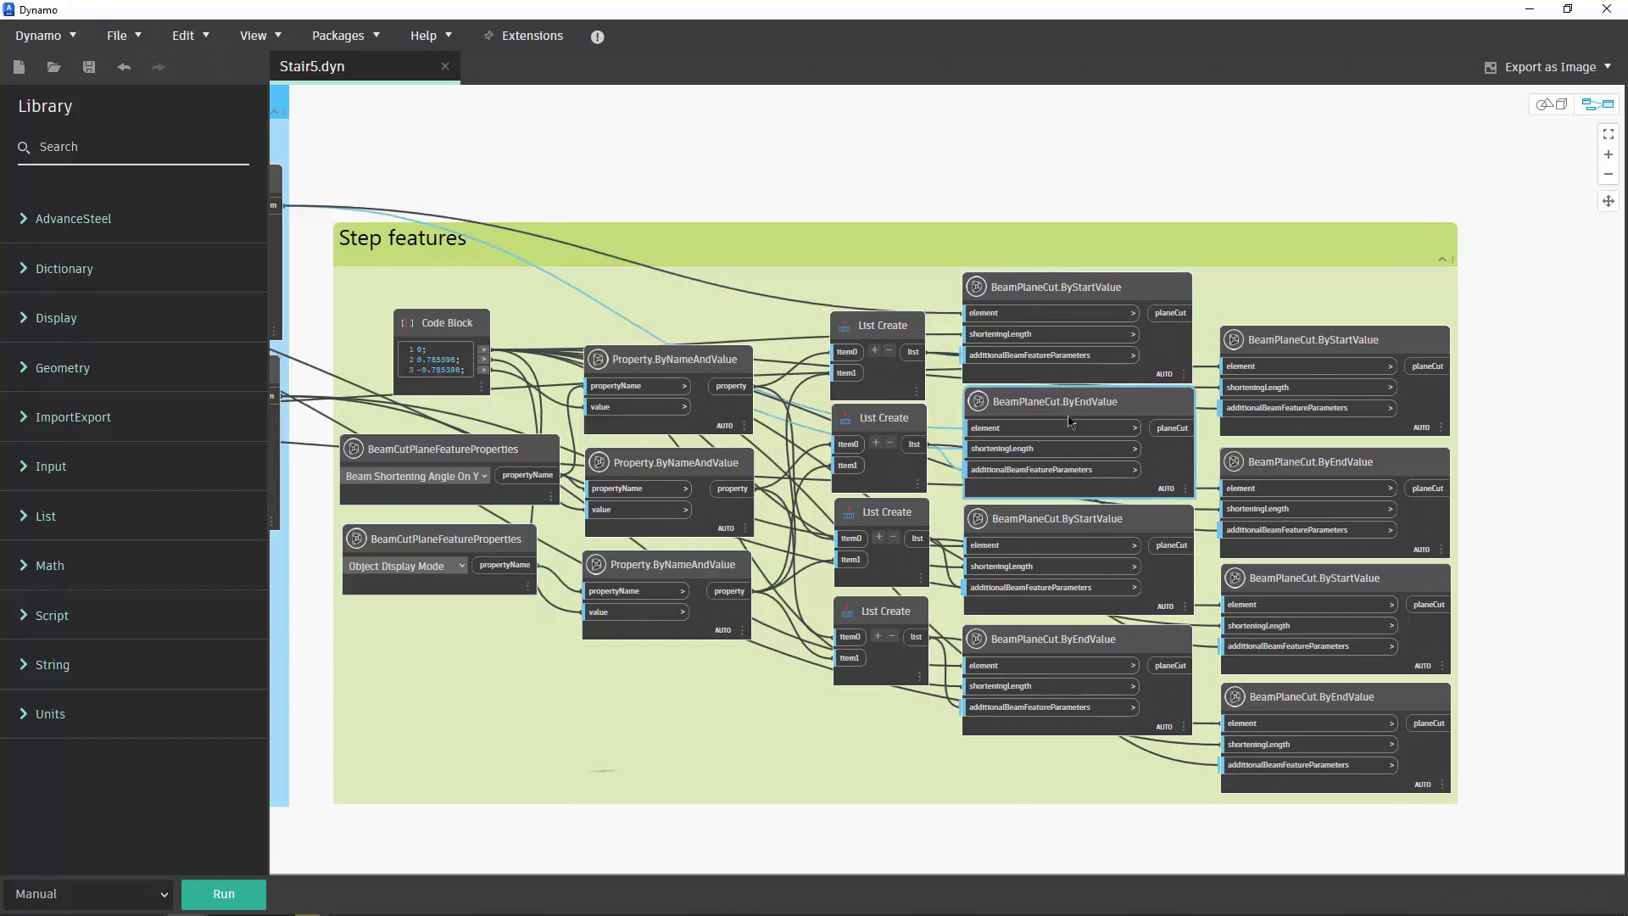
{"action": "left_click", "coordinate": [1072, 524]}
{"action": "left_click", "coordinate": [1079, 642]}
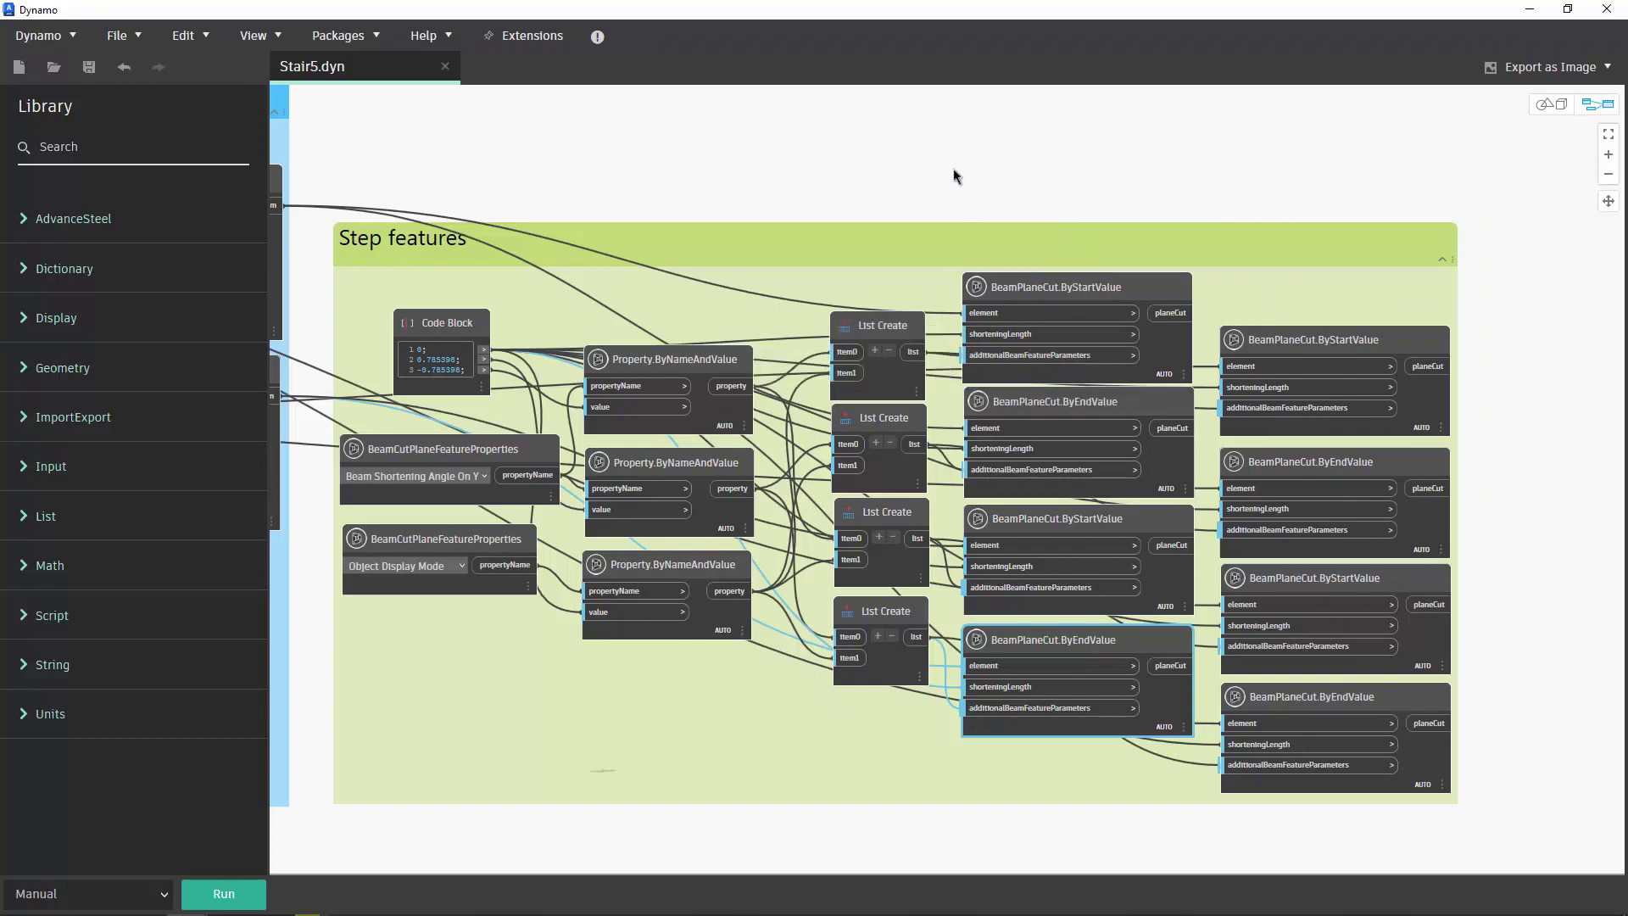
{"action": "left_click", "coordinate": [1026, 295]}
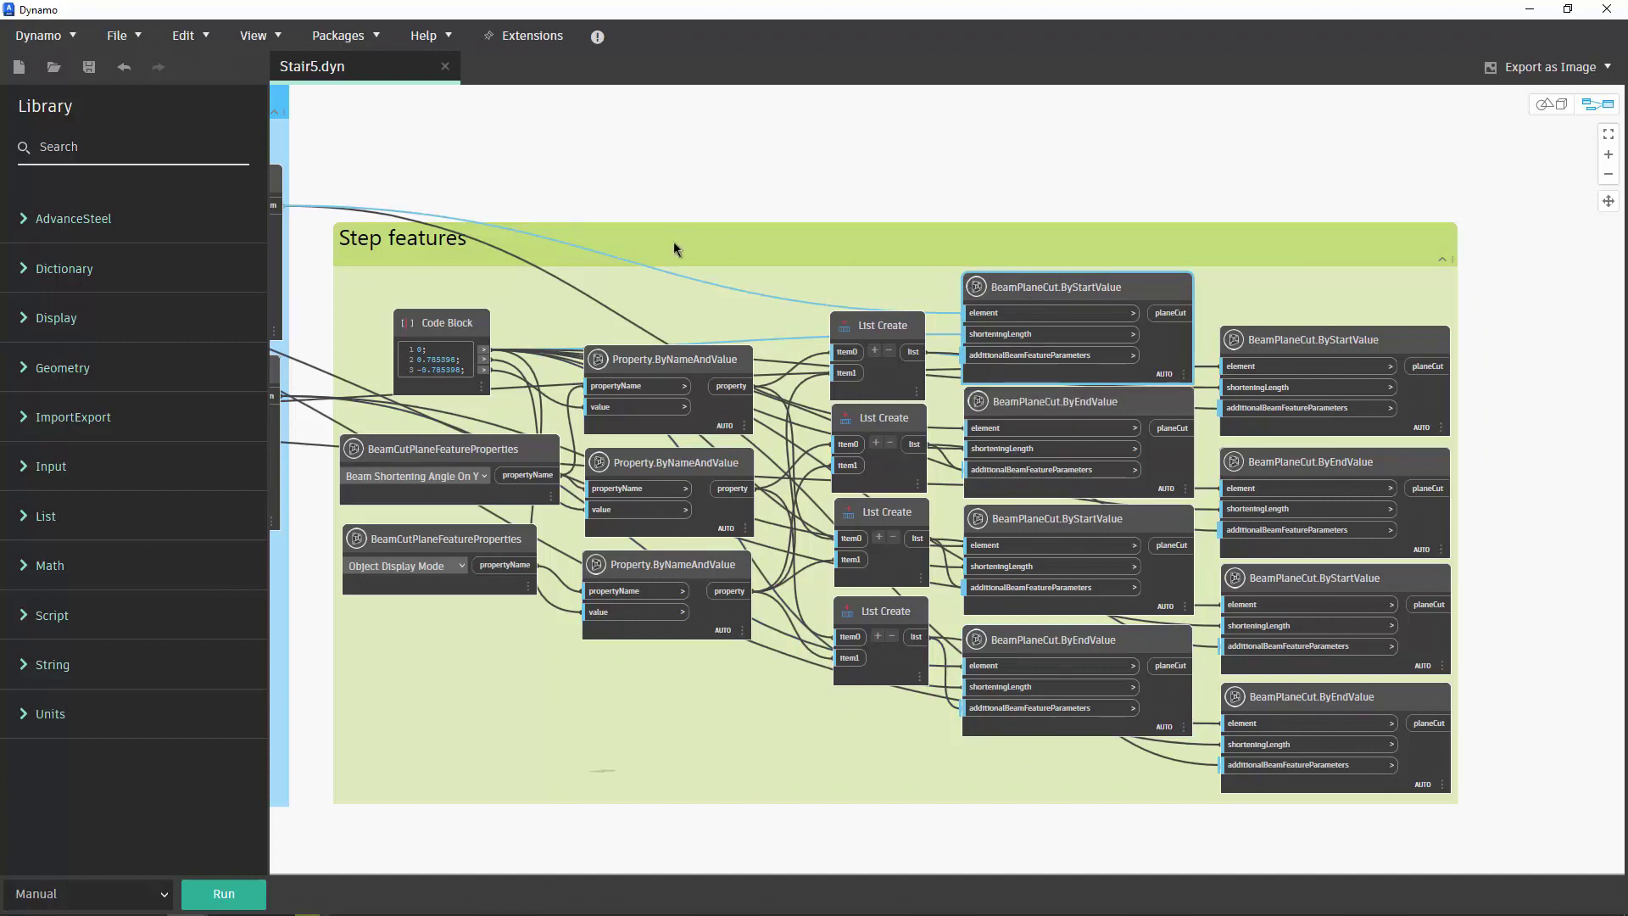
{"action": "left_click", "coordinate": [661, 569]}
{"action": "mouse_move", "coordinate": [672, 567]}
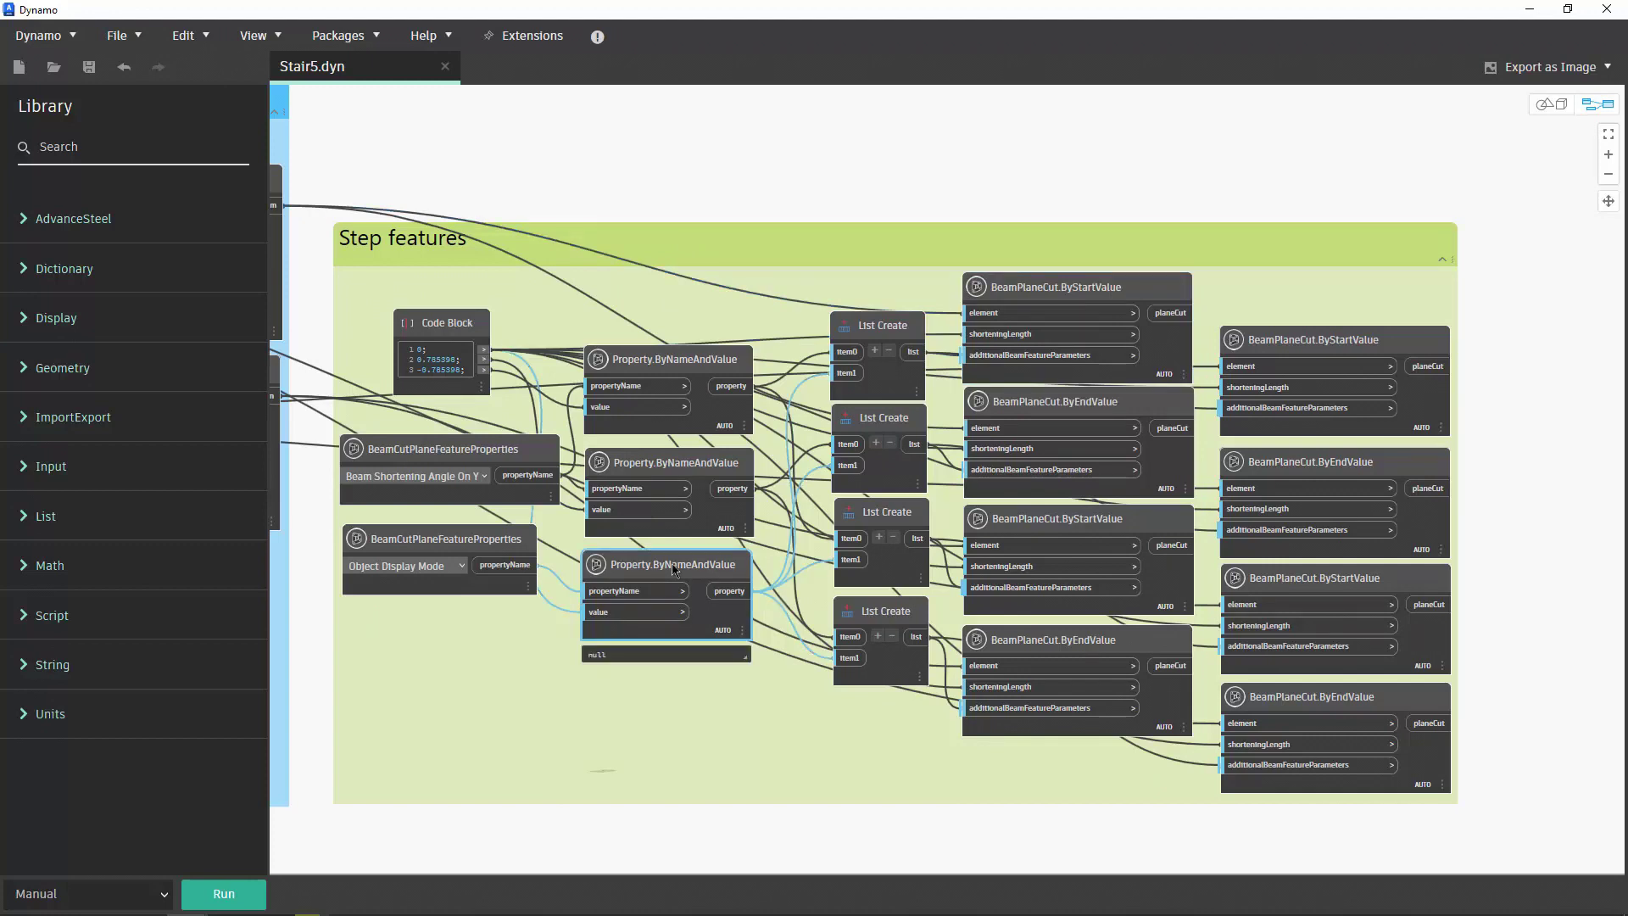
Step: Select and fit the Step features group, then run the Stair5 graph to apply the step cuts
{"action": "left_click", "coordinate": [773, 239]}
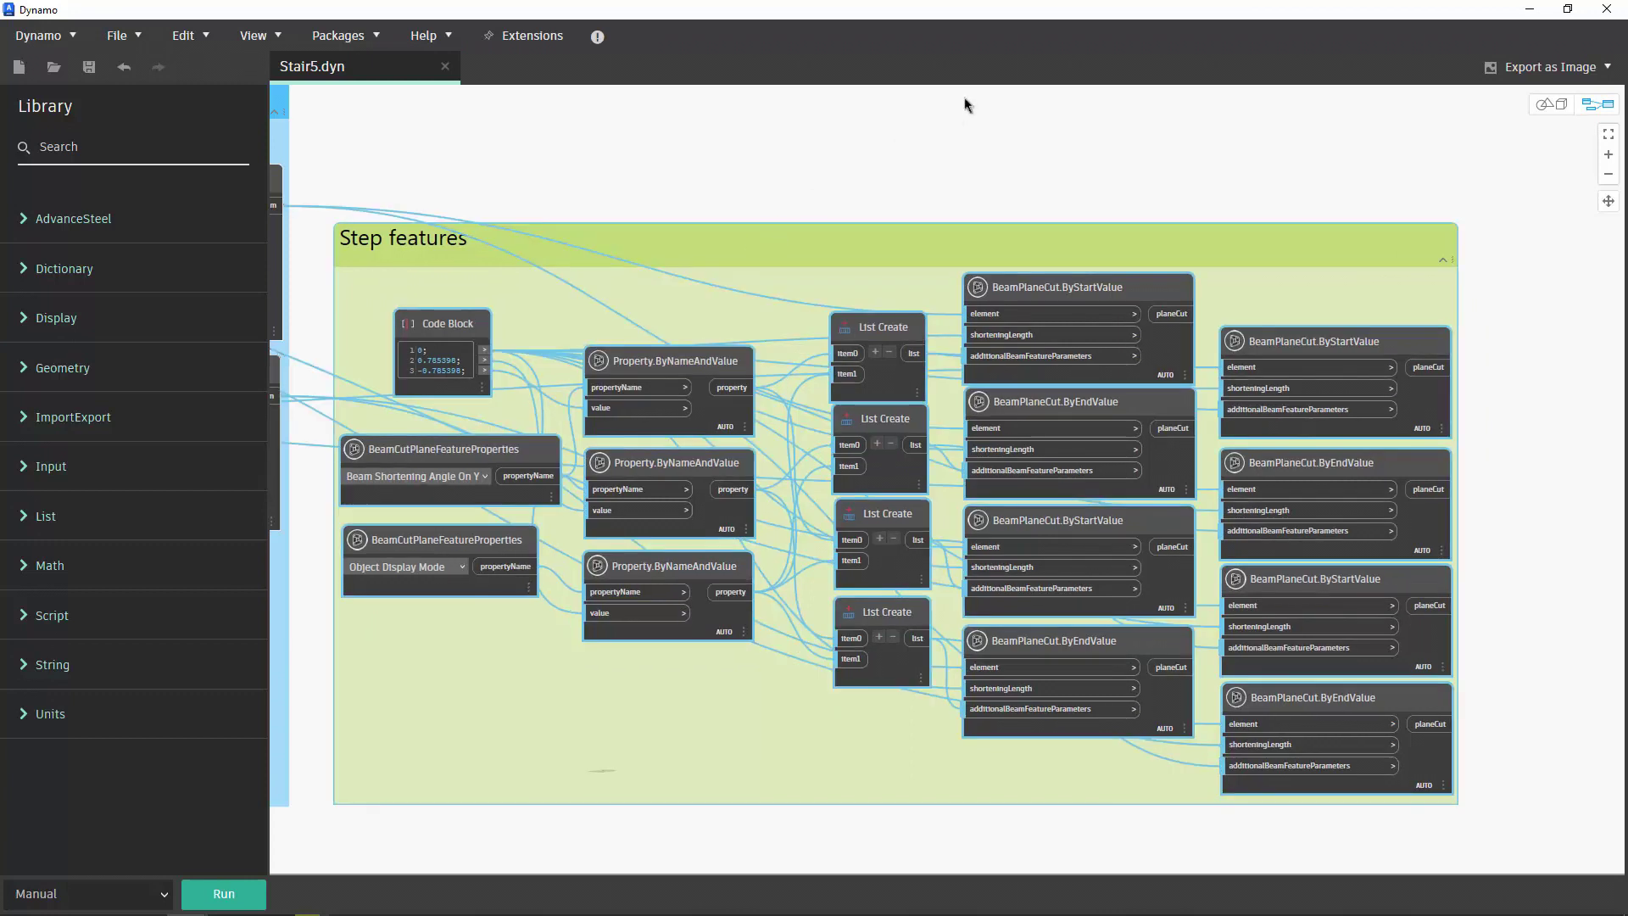
{"action": "left_click", "coordinate": [327, 345]}
{"action": "left_click", "coordinate": [253, 896]}
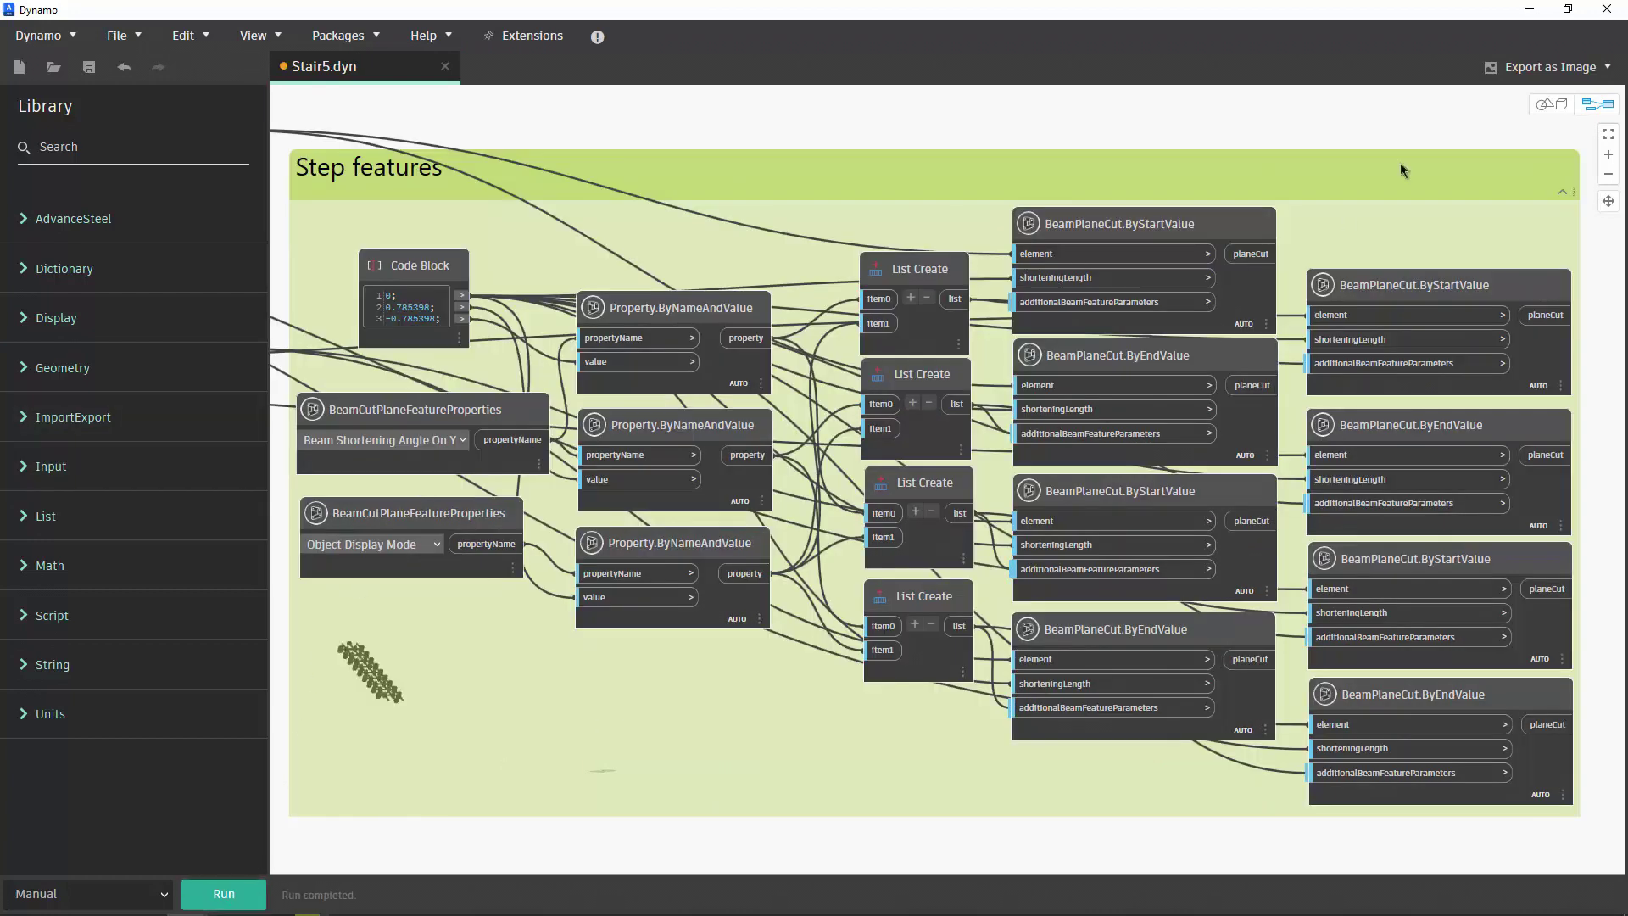
Step: Hide Dynamo, orbit to the mitred step ends, then start running the Stair6 graph
{"action": "left_click", "coordinate": [1530, 10]}
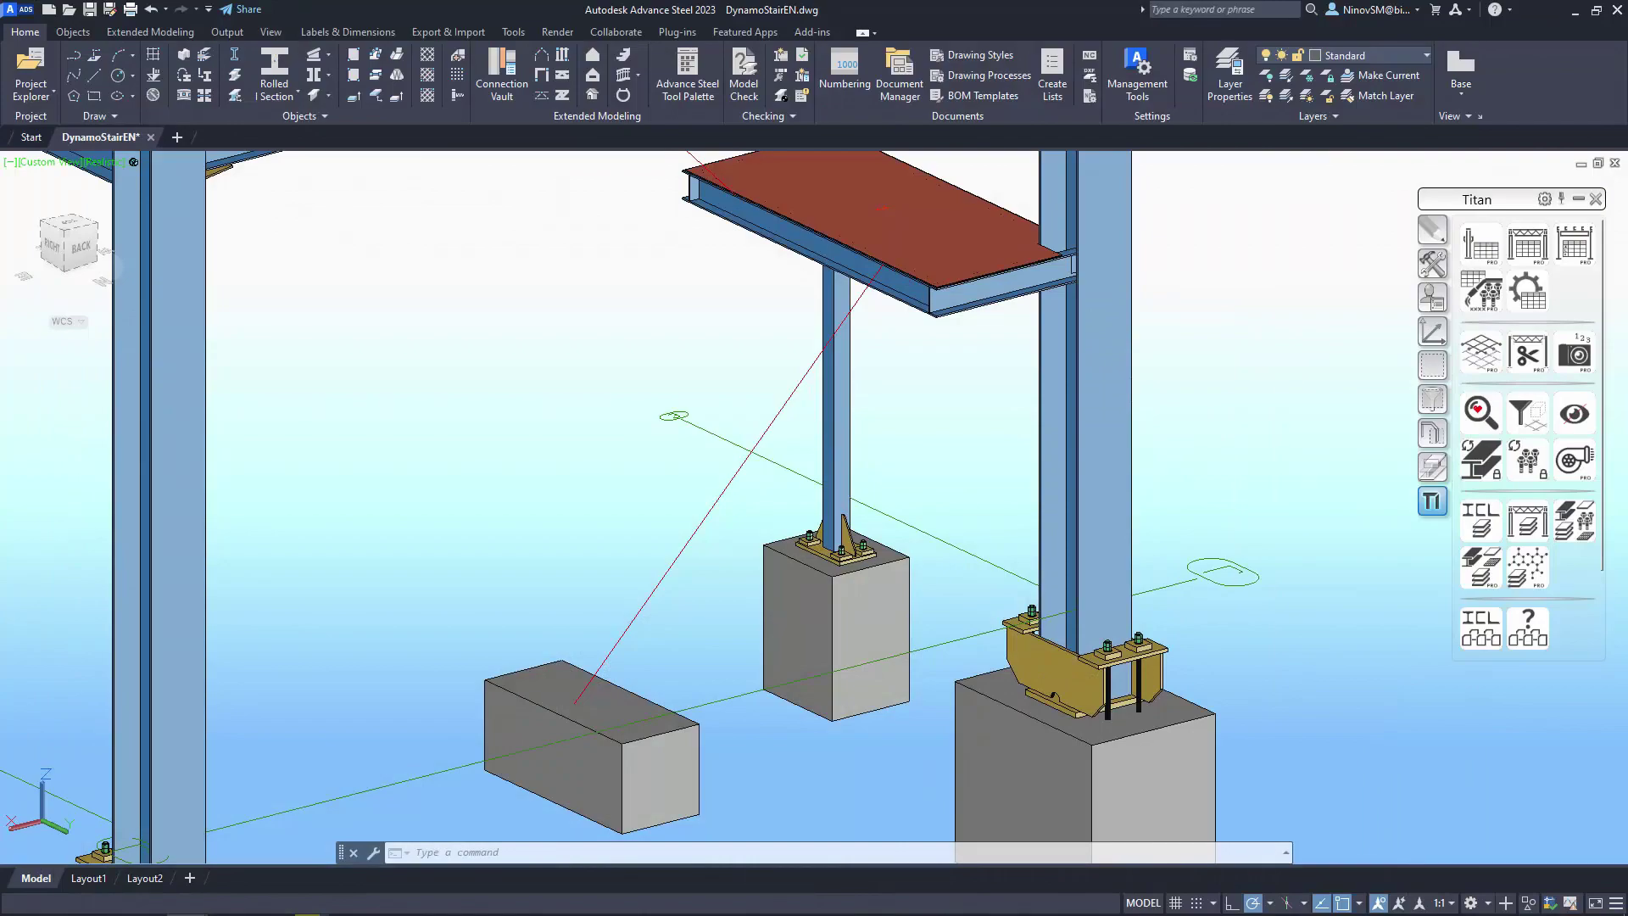
{"action": "scroll", "coordinate": [728, 425], "scroll_direction": "up", "scroll_amount": 5}
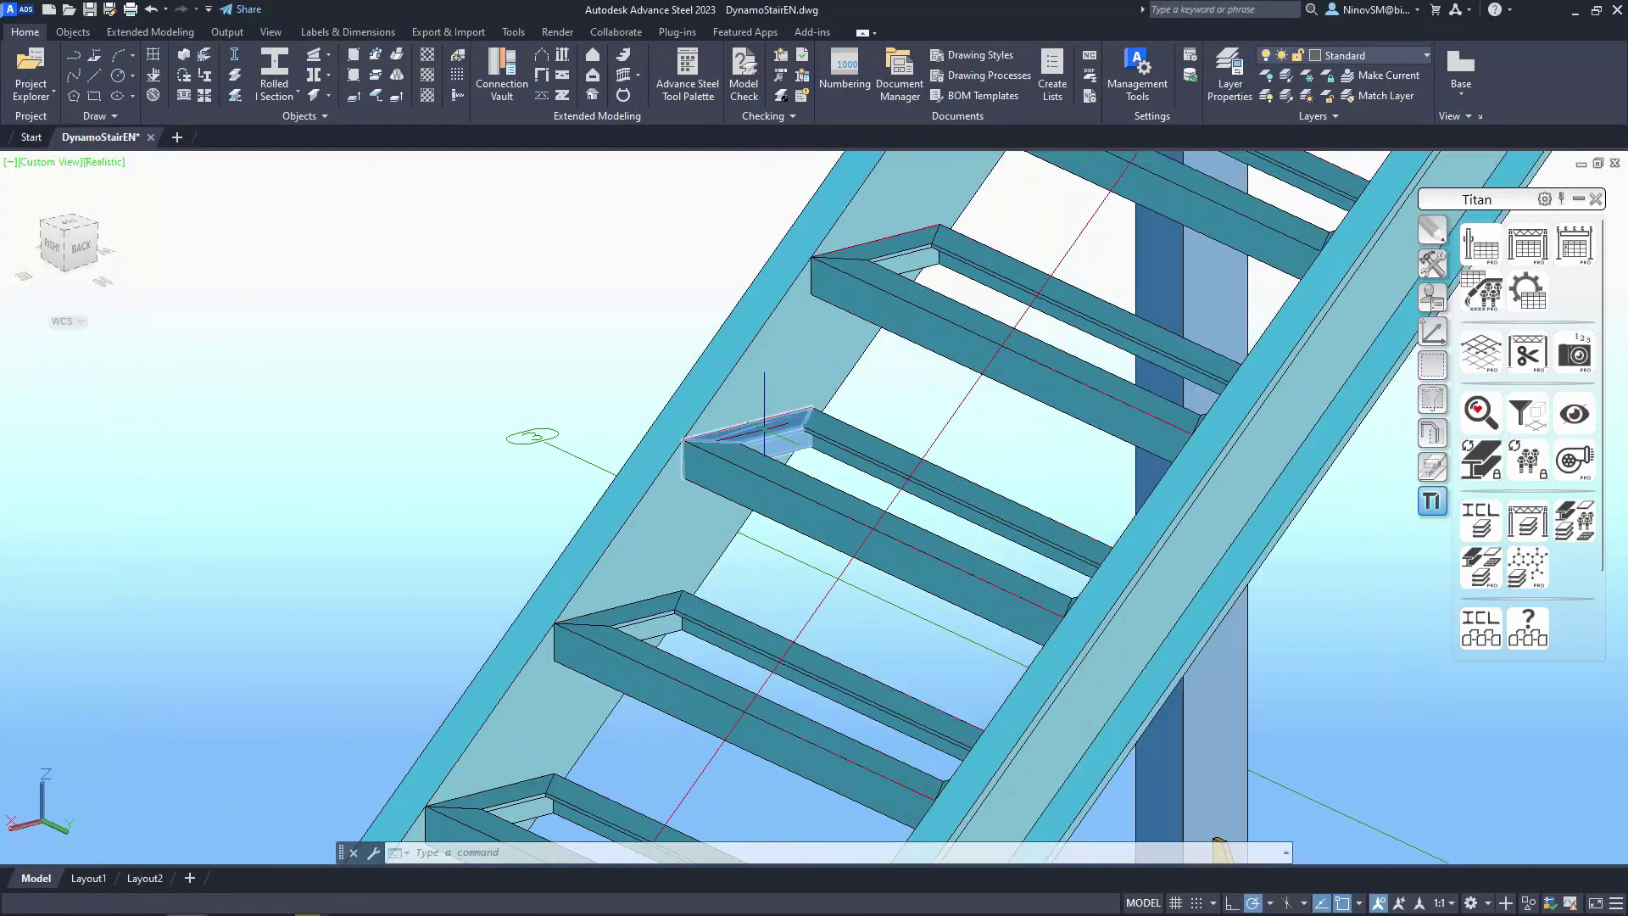
{"action": "middle_click_drag", "start_coordinate": [727, 426], "coordinate": [826, 501], "text": "shift"}
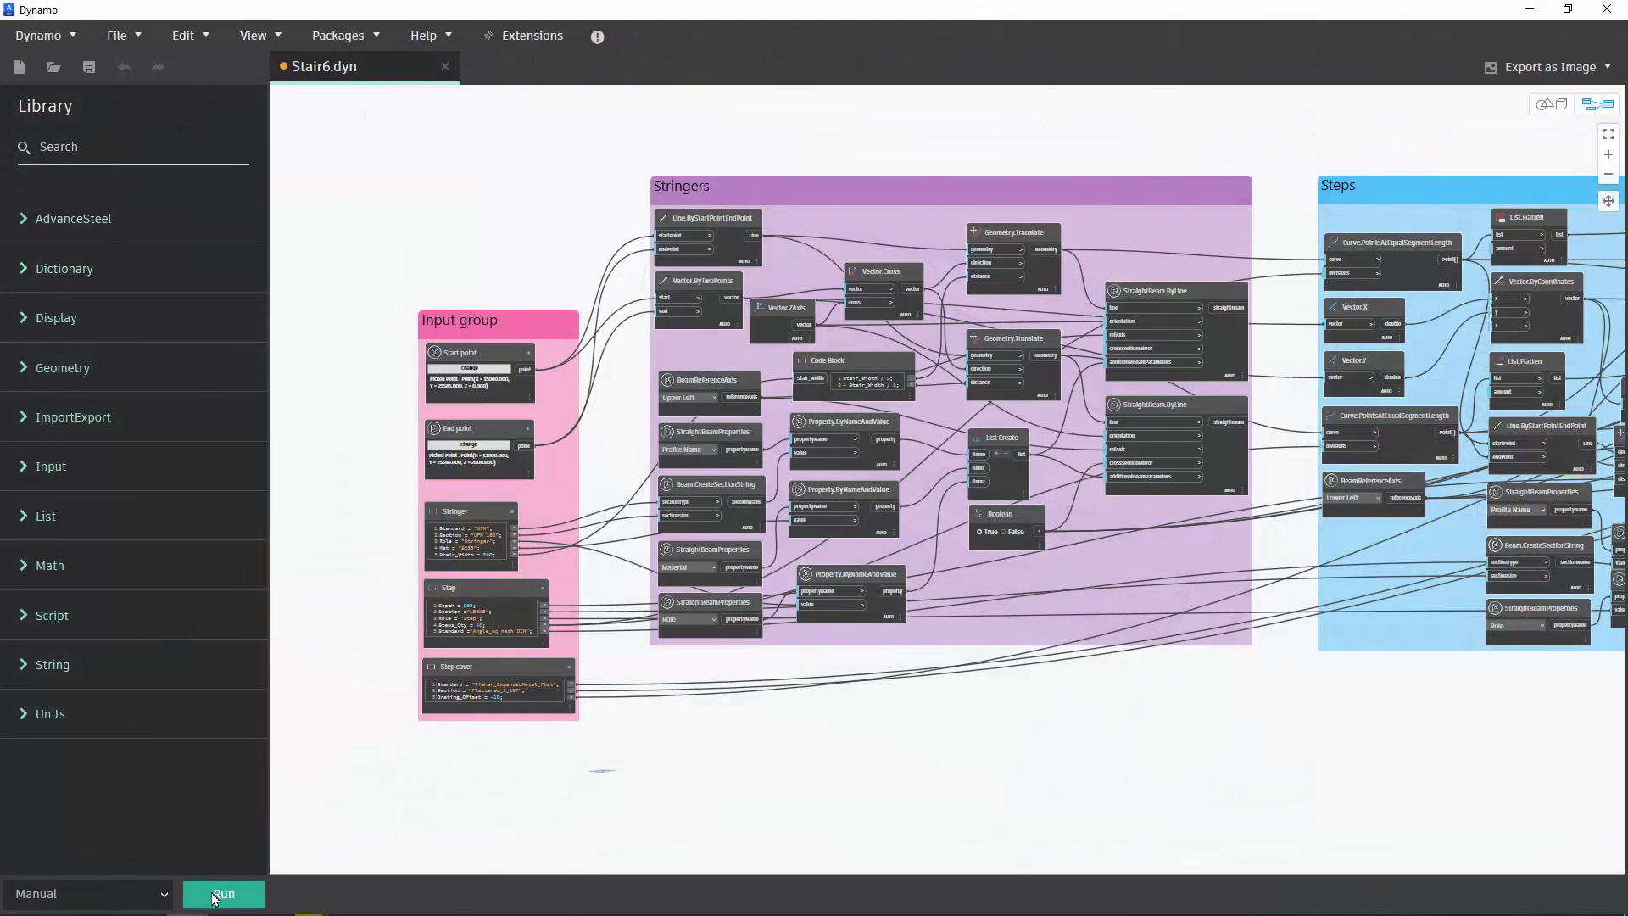
{"action": "left_click", "coordinate": [213, 897]}
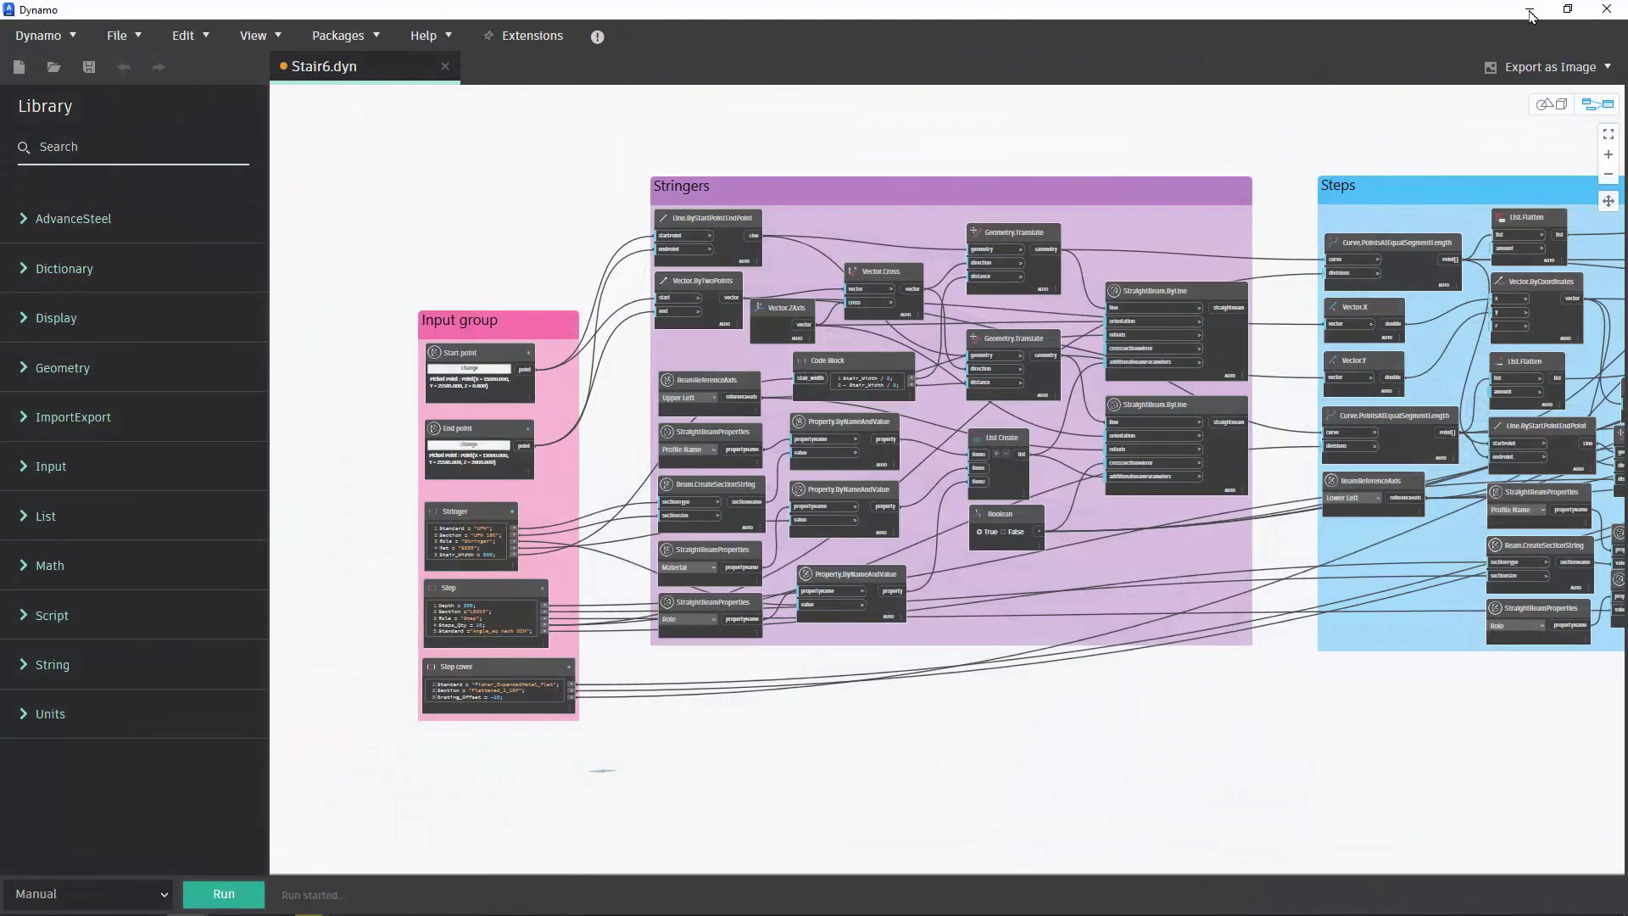
Step: Hide Dynamo to view the grating covers generated on every stair step
{"action": "left_click", "coordinate": [1530, 15]}
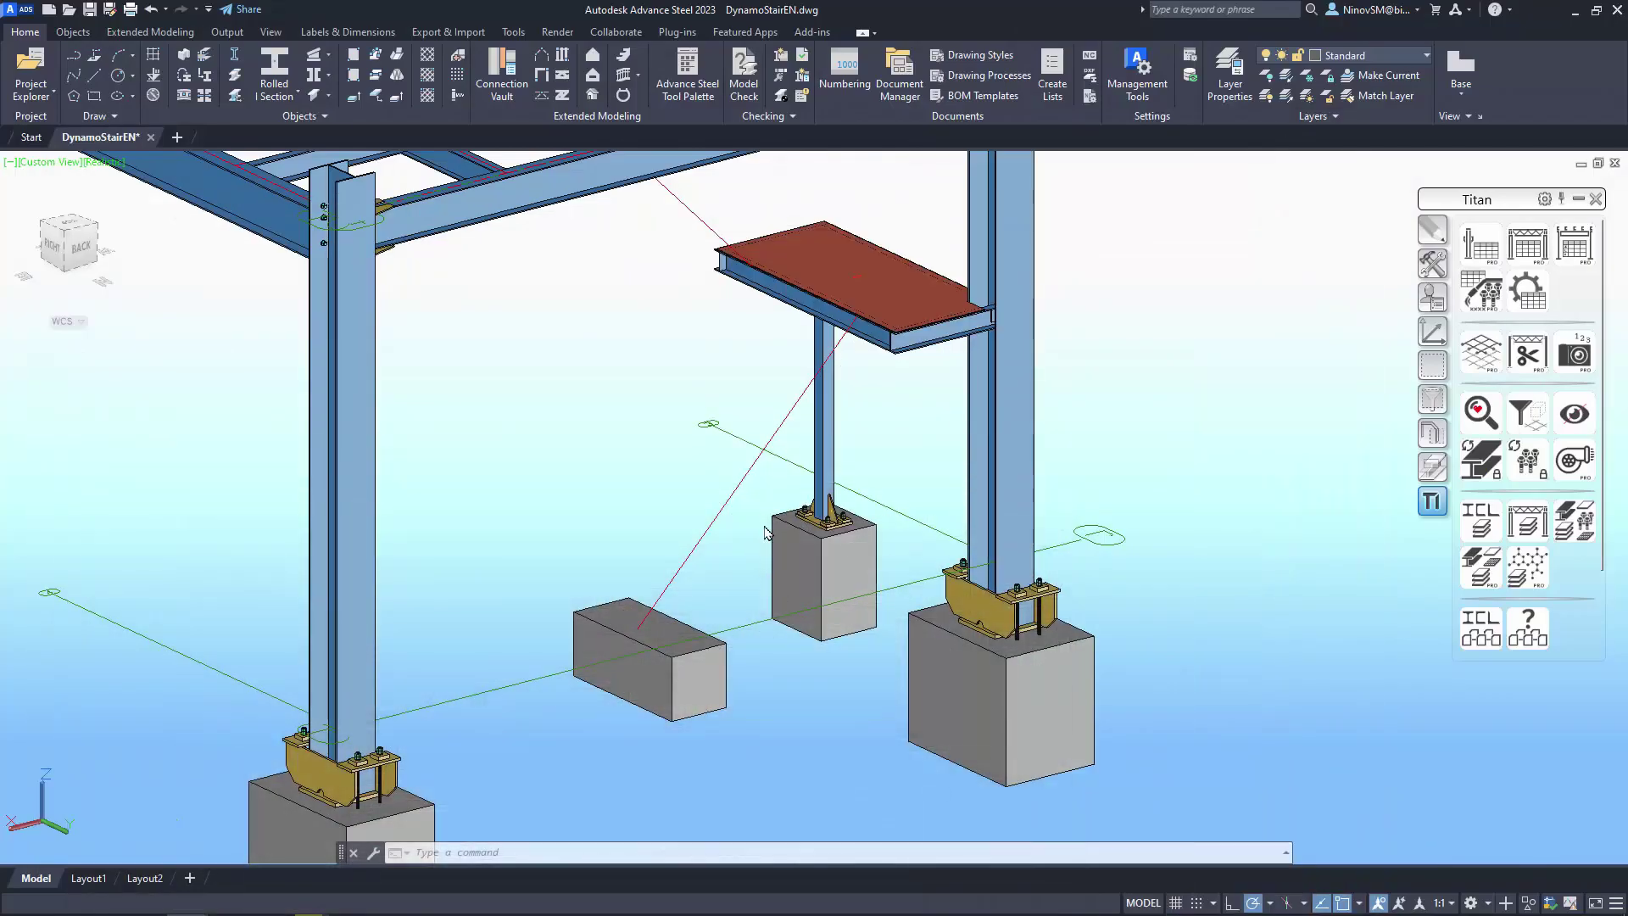
{"action": "scroll", "coordinate": [763, 484], "scroll_direction": "up", "scroll_amount": 5}
{"action": "scroll", "coordinate": [640, 470], "scroll_direction": "up", "scroll_amount": 5}
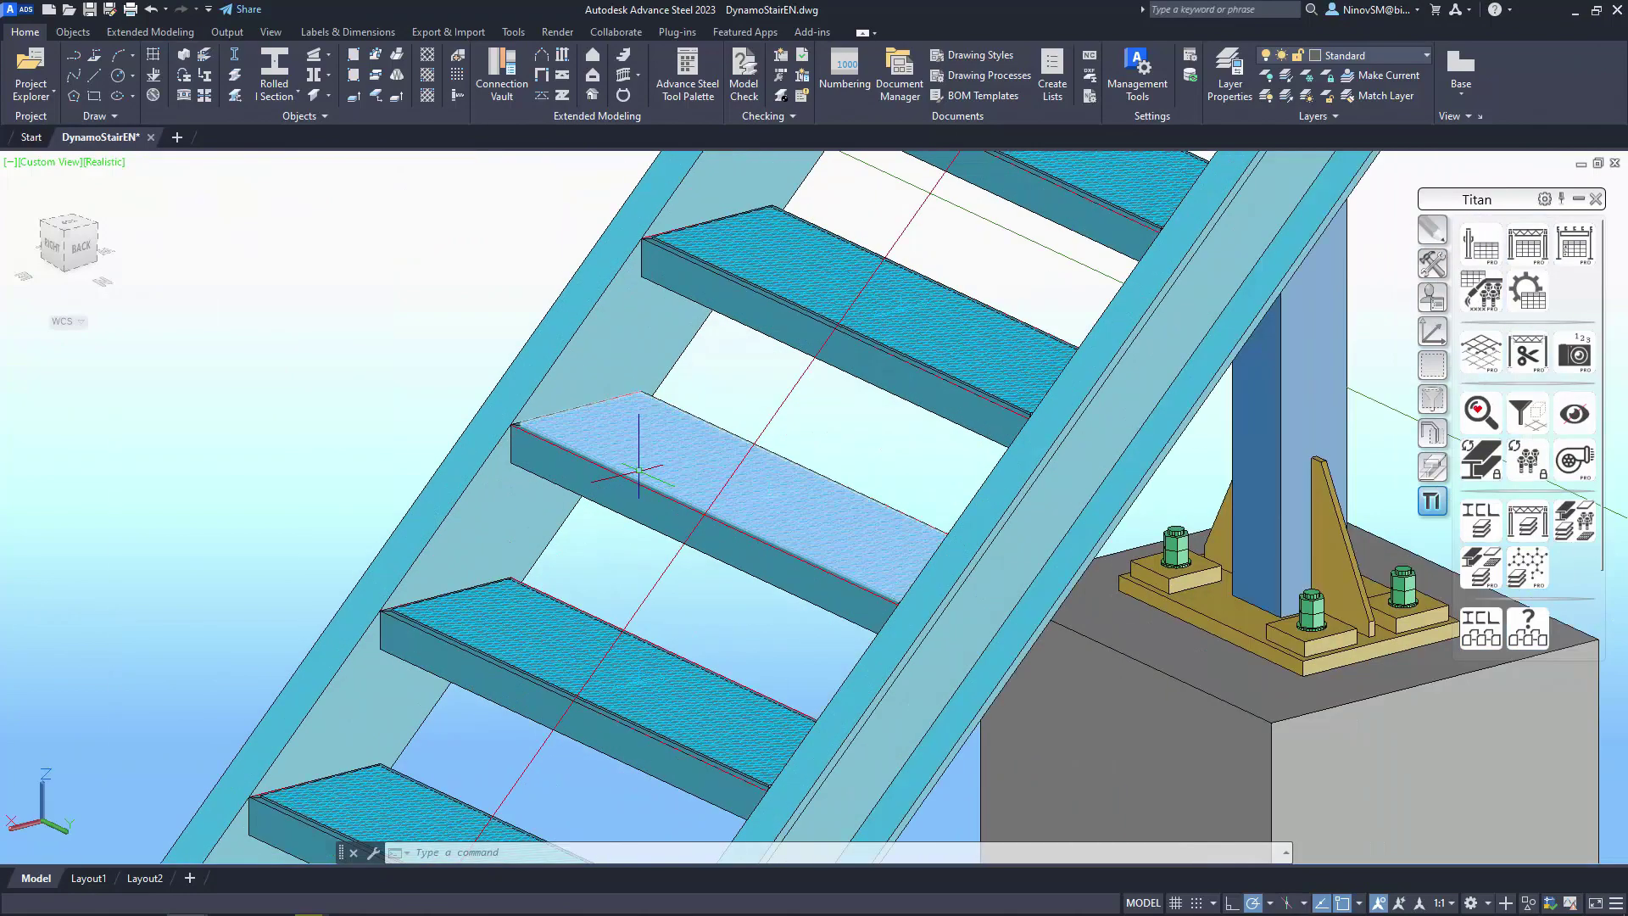
{"action": "scroll", "coordinate": [623, 381], "scroll_direction": "up", "scroll_amount": 3}
{"action": "scroll", "coordinate": [763, 471], "scroll_direction": "up", "scroll_amount": 3}
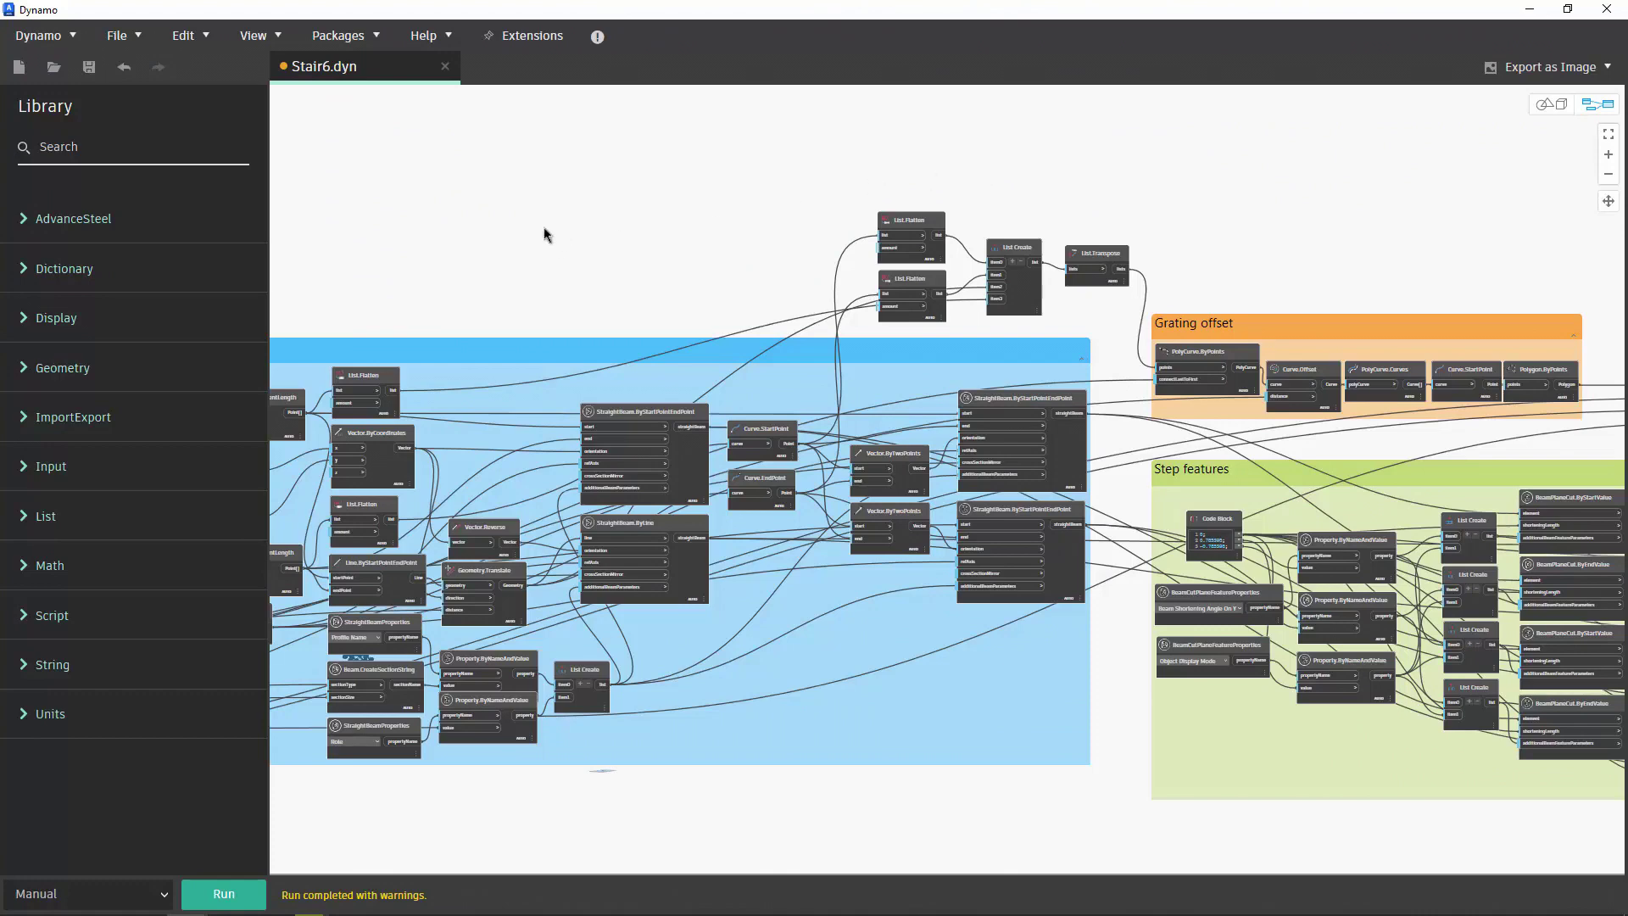
{"action": "scroll", "coordinate": [526, 243], "scroll_direction": "up", "scroll_amount": 2}
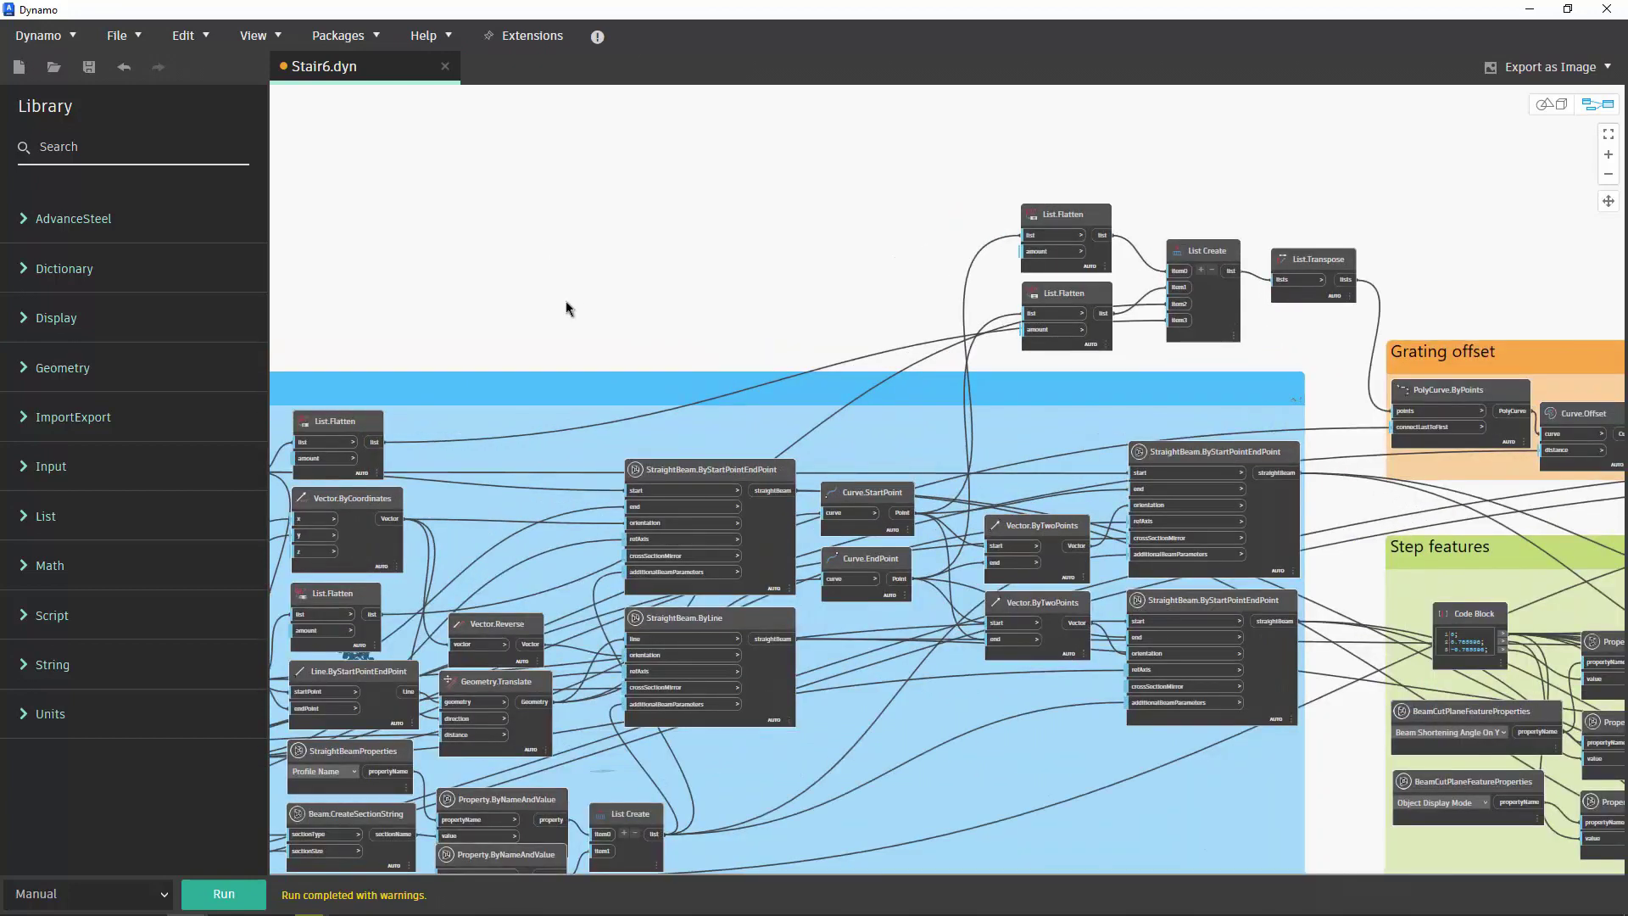
{"action": "middle_click_drag", "start_coordinate": [567, 308], "coordinate": [643, 298]}
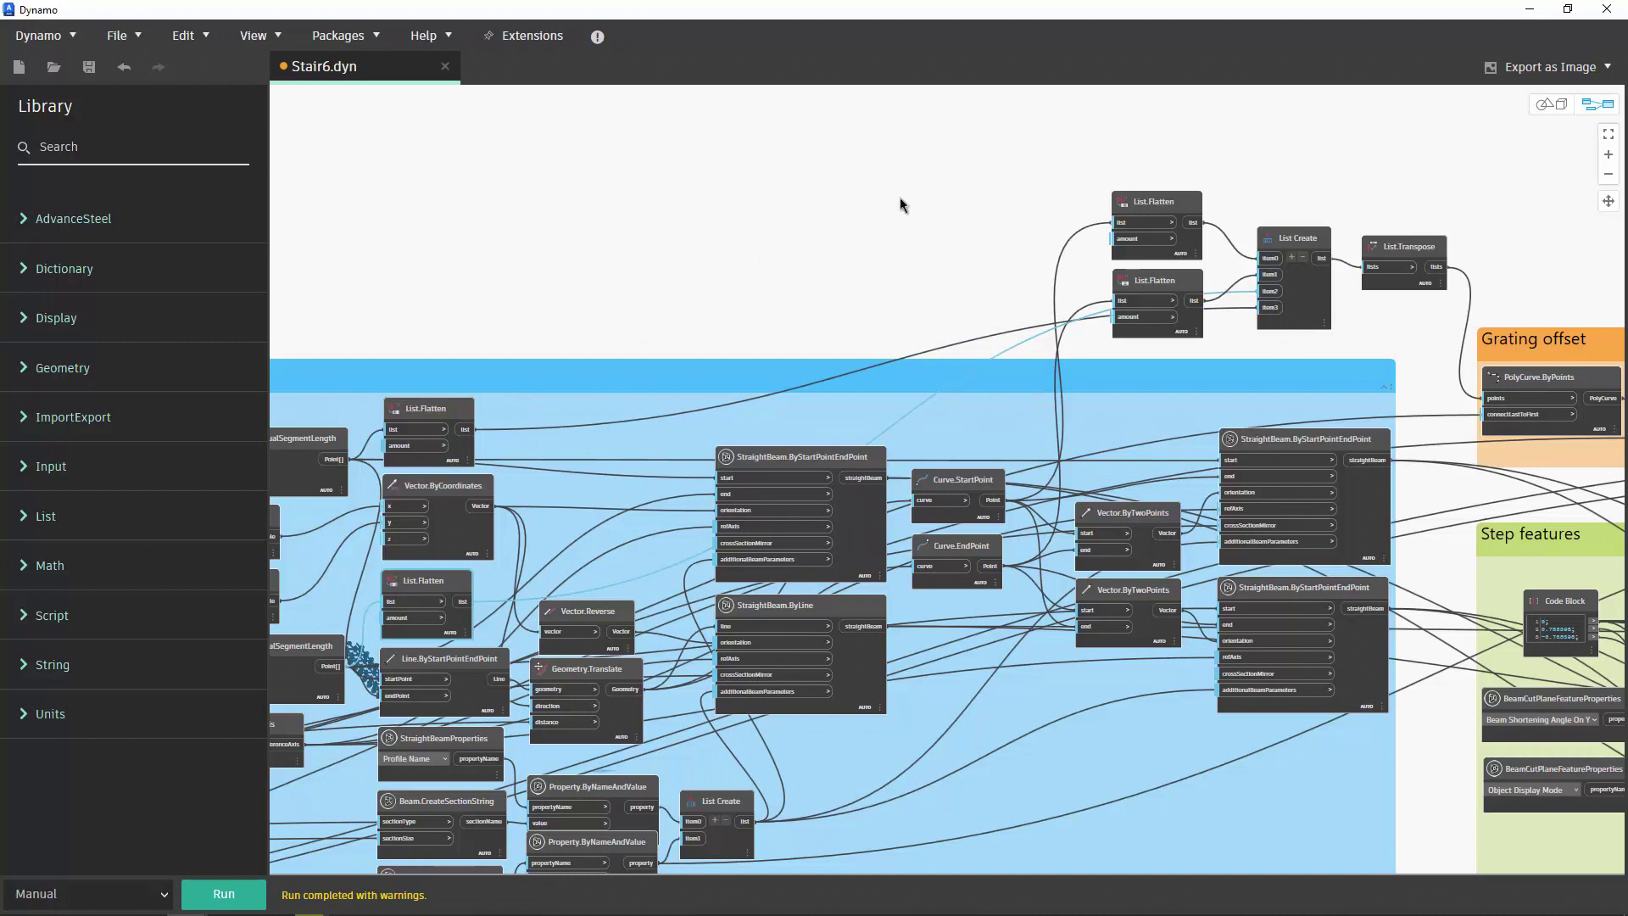
{"action": "left_click", "coordinate": [1155, 204]}
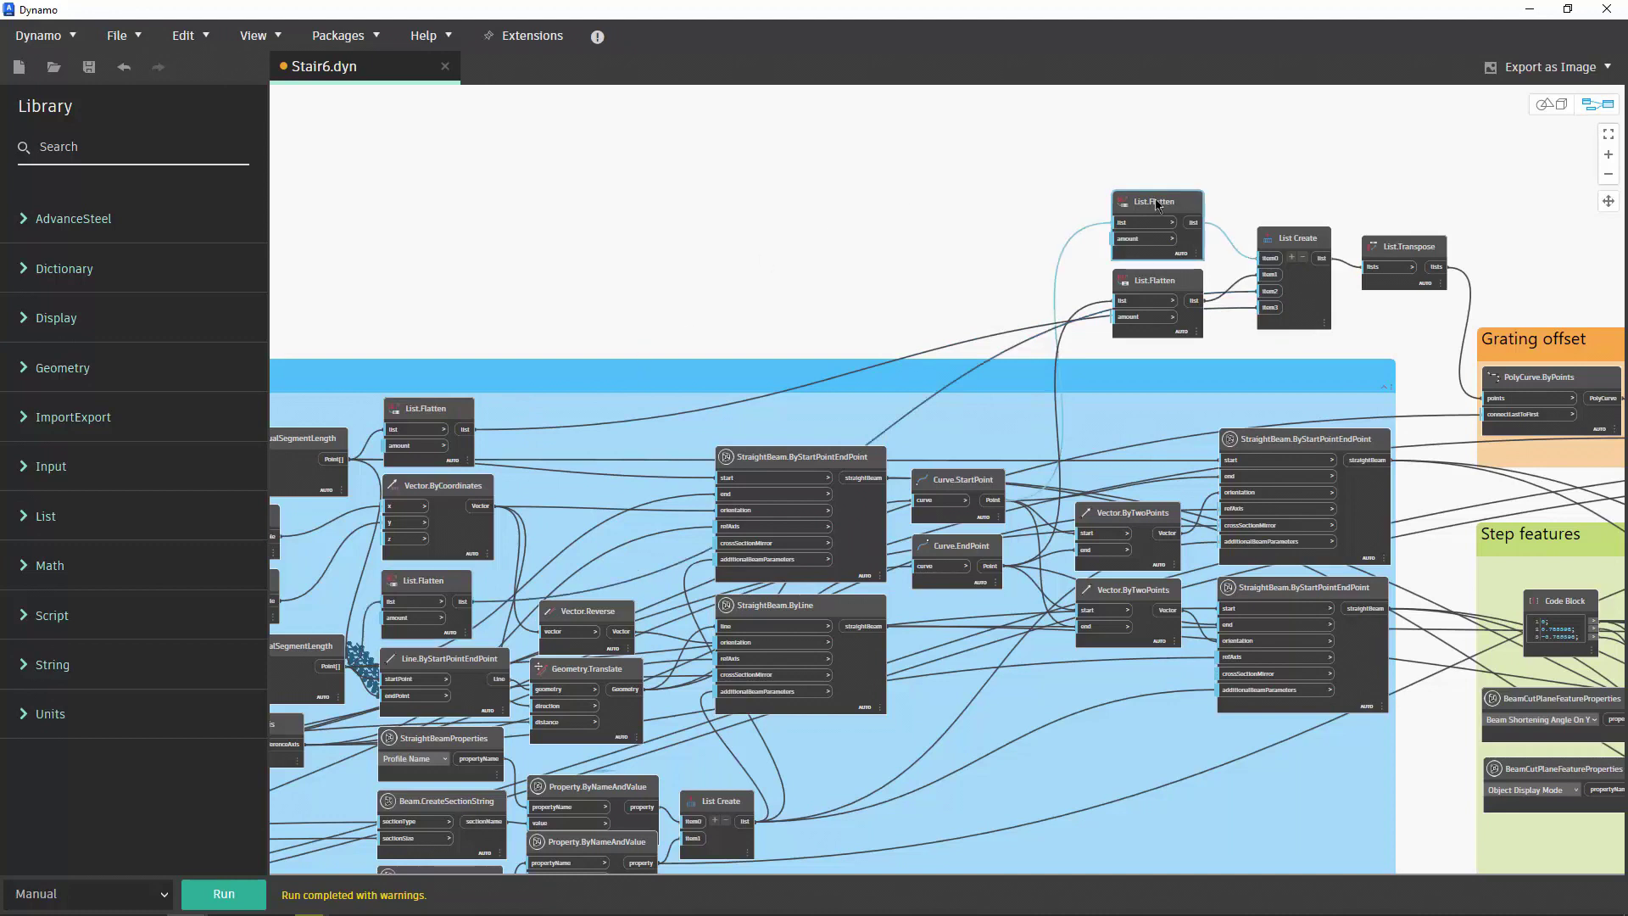
{"action": "left_click", "coordinate": [1171, 291]}
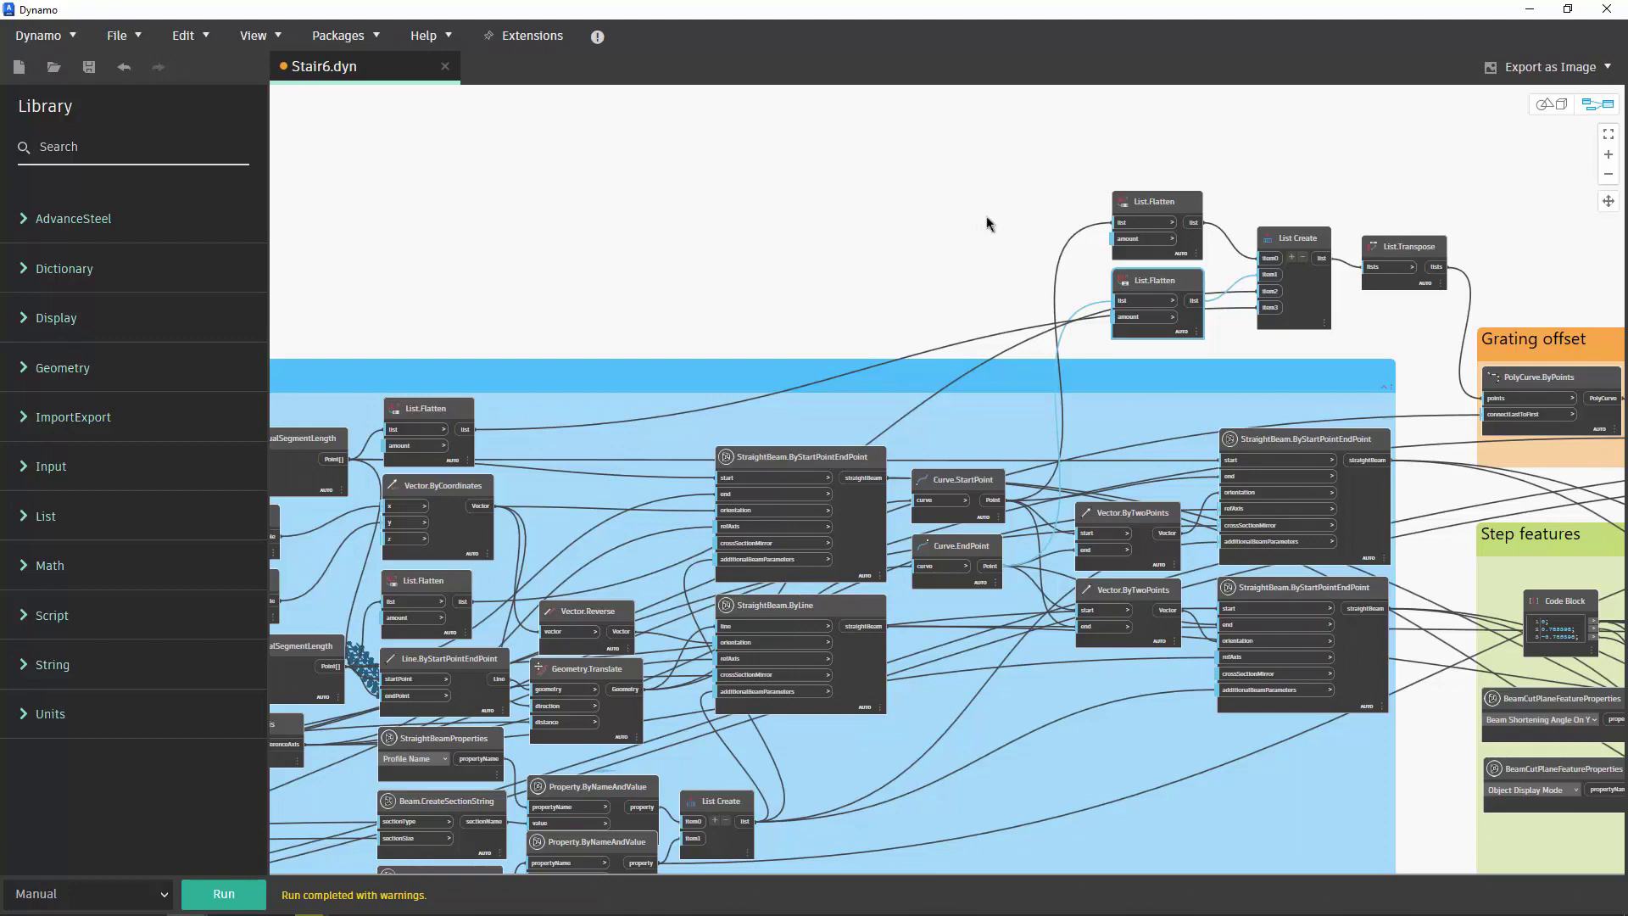
{"action": "middle_click_drag", "start_coordinate": [983, 224], "coordinate": [828, 254]}
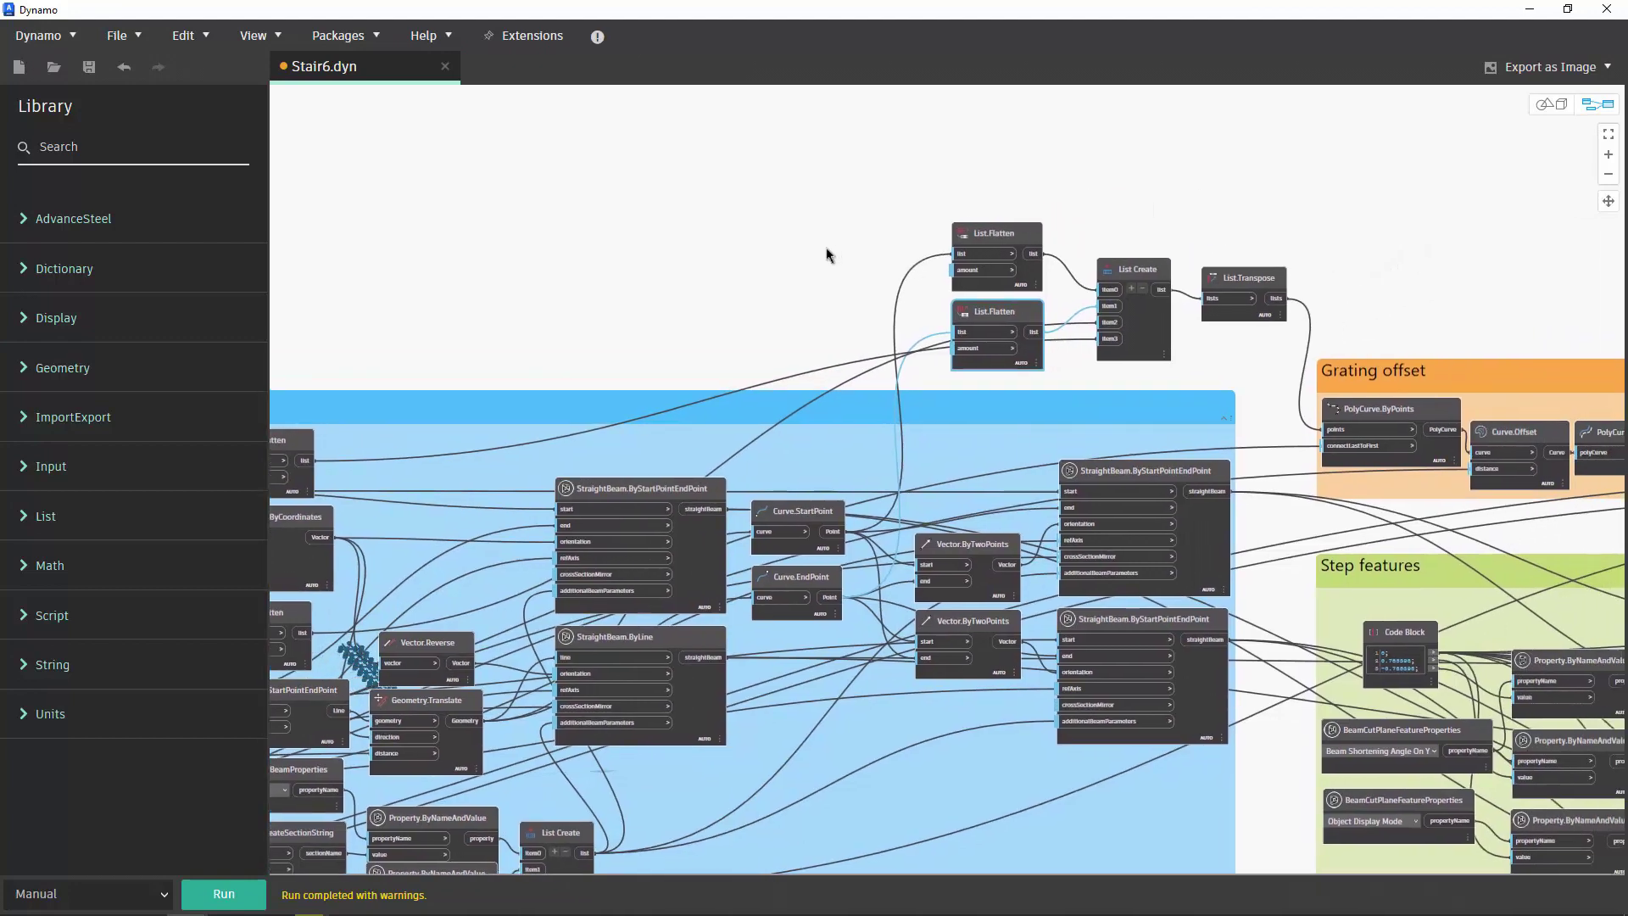
{"action": "middle_click_drag", "start_coordinate": [1224, 182], "coordinate": [907, 218]}
{"action": "scroll", "coordinate": [865, 230], "scroll_direction": "up", "scroll_amount": 2}
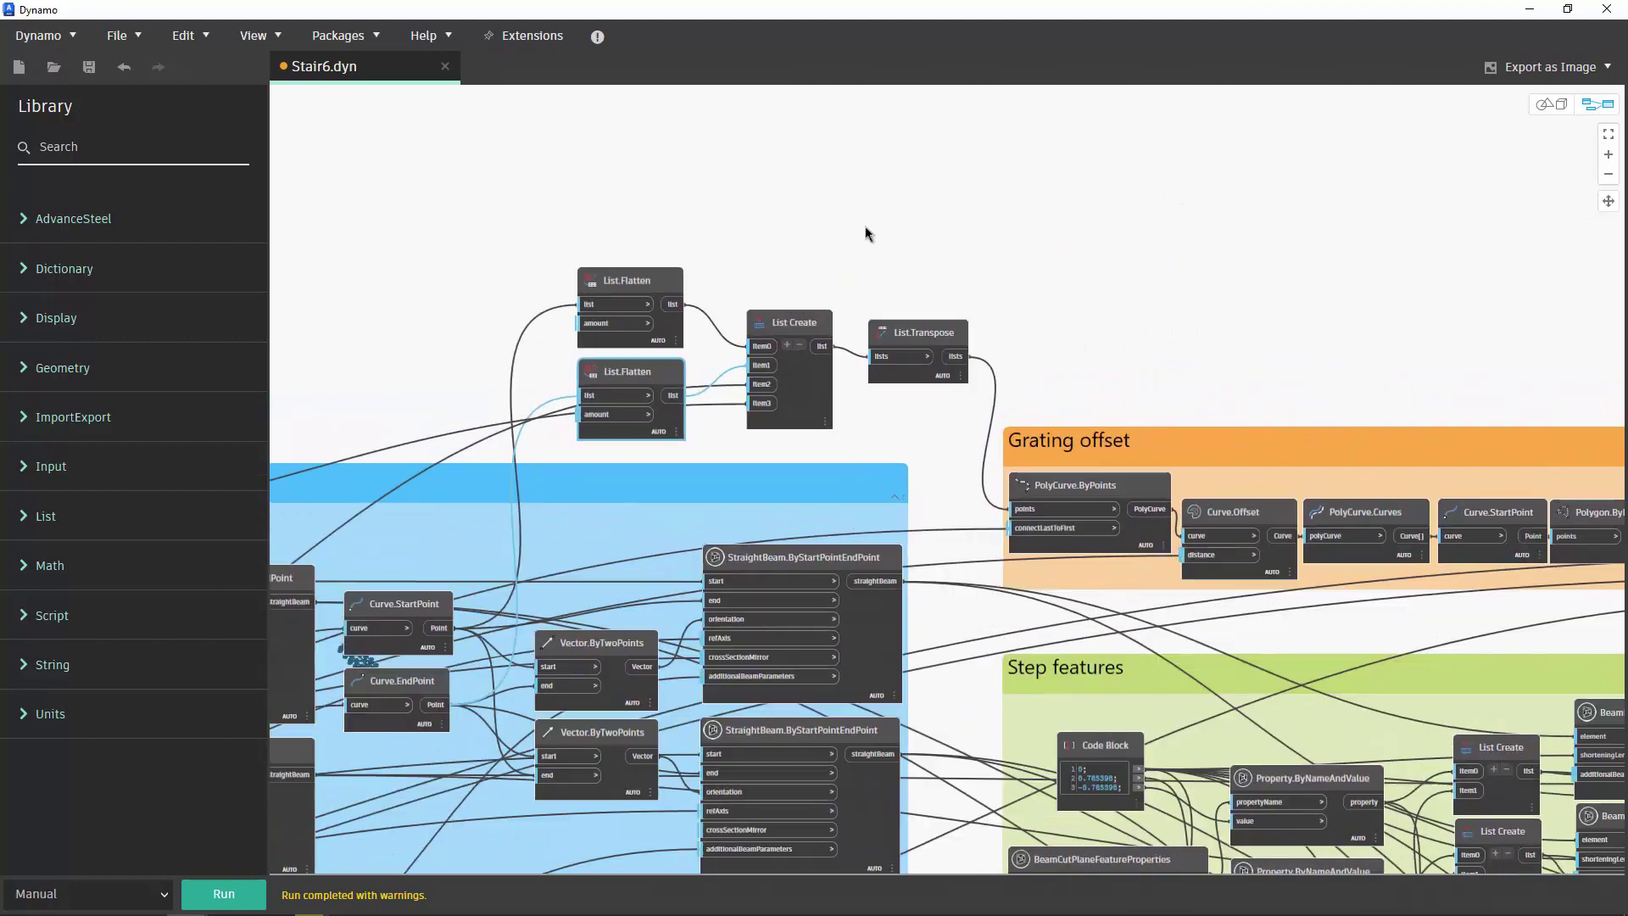
{"action": "scroll", "coordinate": [793, 341], "scroll_direction": "up", "scroll_amount": 1}
{"action": "left_click", "coordinate": [793, 342]}
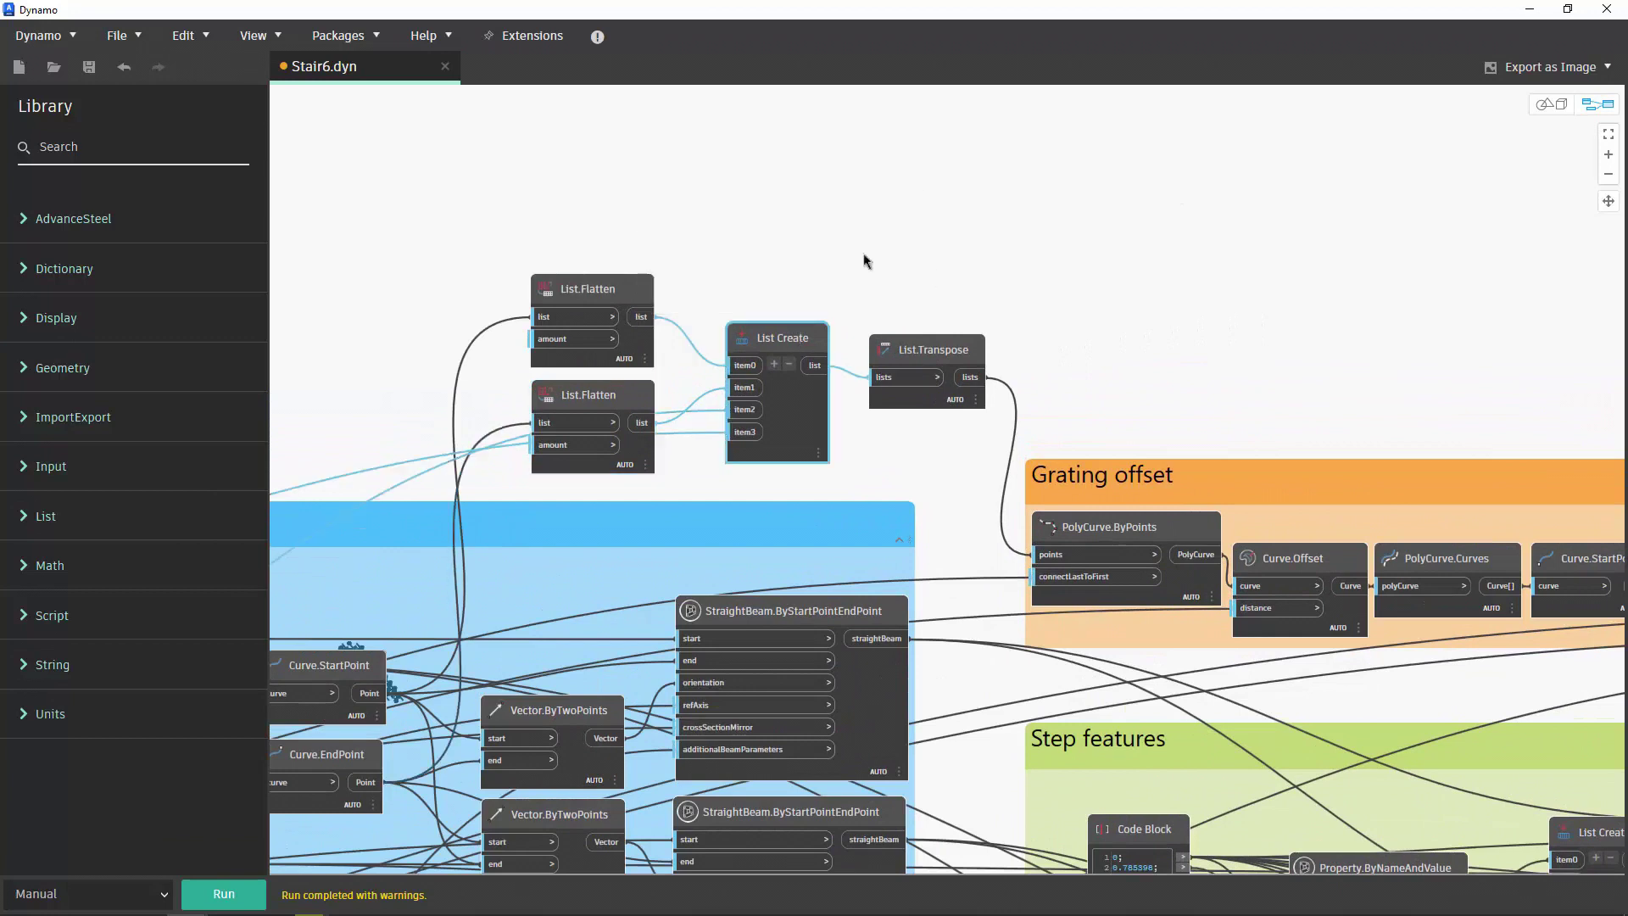
{"action": "mouse_move", "coordinate": [777, 394]}
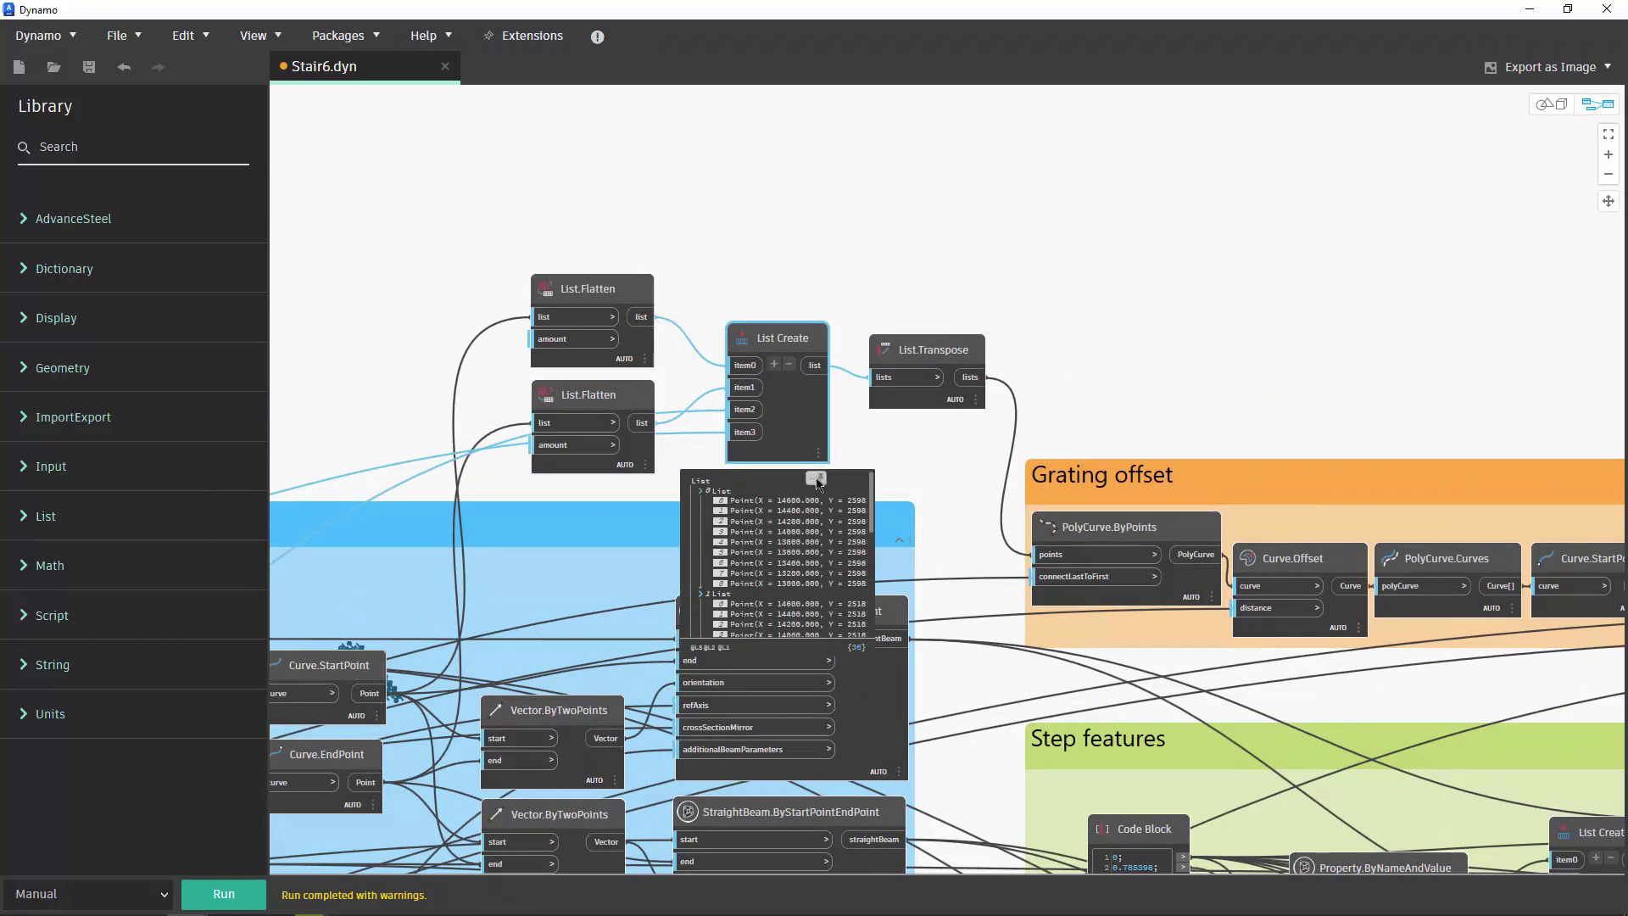
{"action": "scroll", "coordinate": [838, 515], "scroll_direction": "down", "scroll_amount": 2}
{"action": "scroll", "coordinate": [838, 516], "scroll_direction": "down", "scroll_amount": 2}
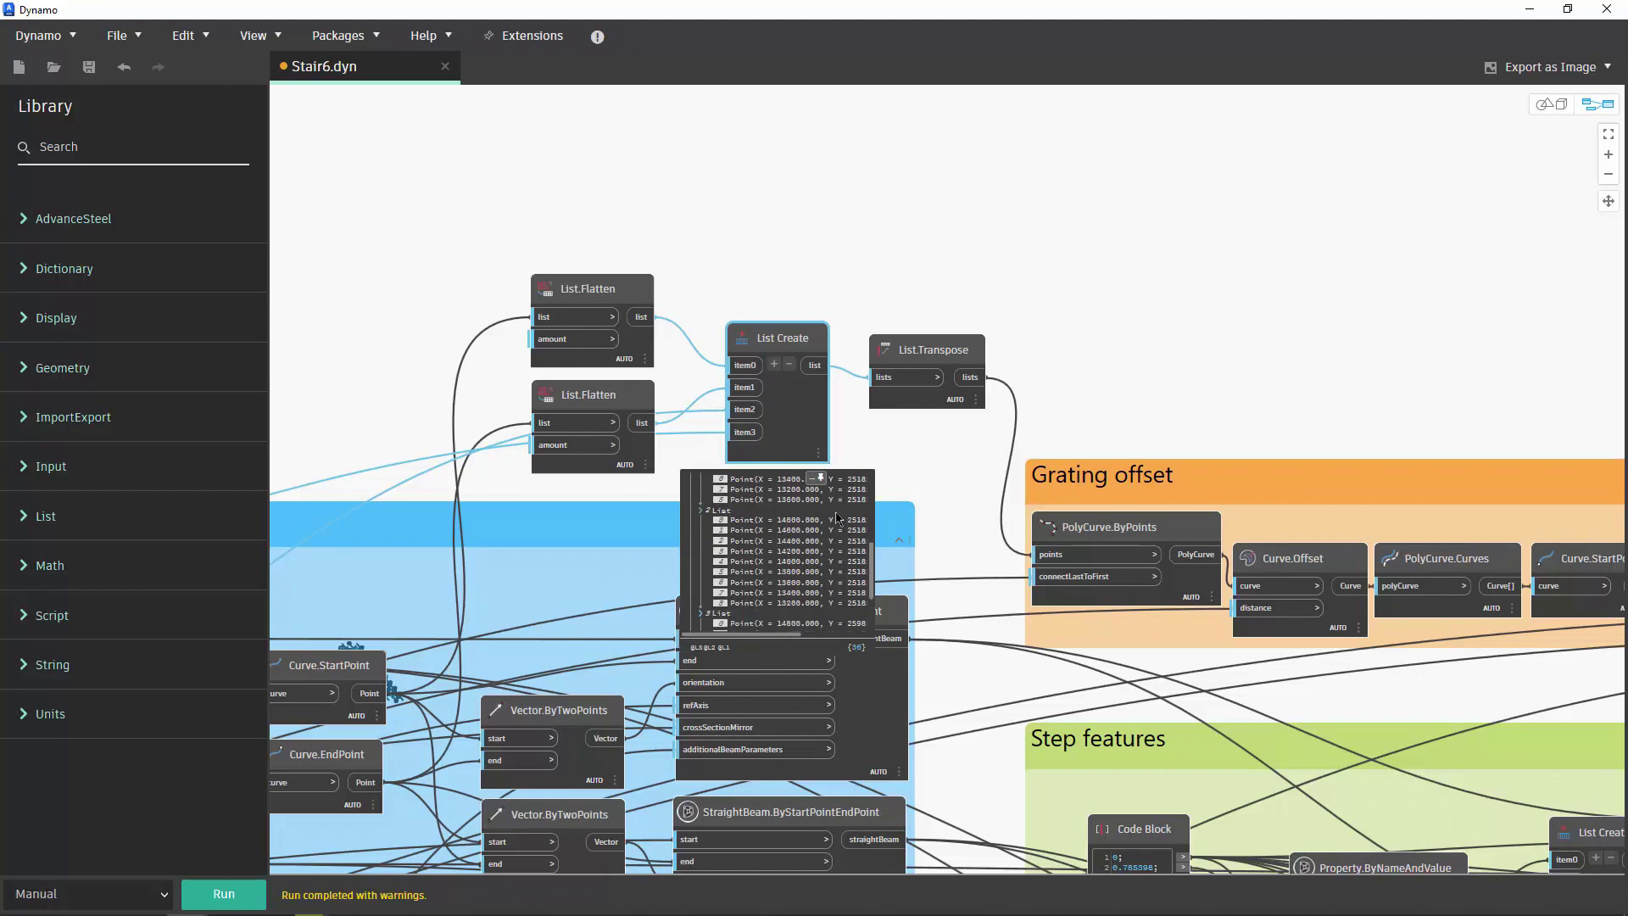
{"action": "scroll", "coordinate": [837, 520], "scroll_direction": "down", "scroll_amount": 2}
{"action": "scroll", "coordinate": [835, 522], "scroll_direction": "down", "scroll_amount": 2}
{"action": "scroll", "coordinate": [834, 521], "scroll_direction": "down", "scroll_amount": 2}
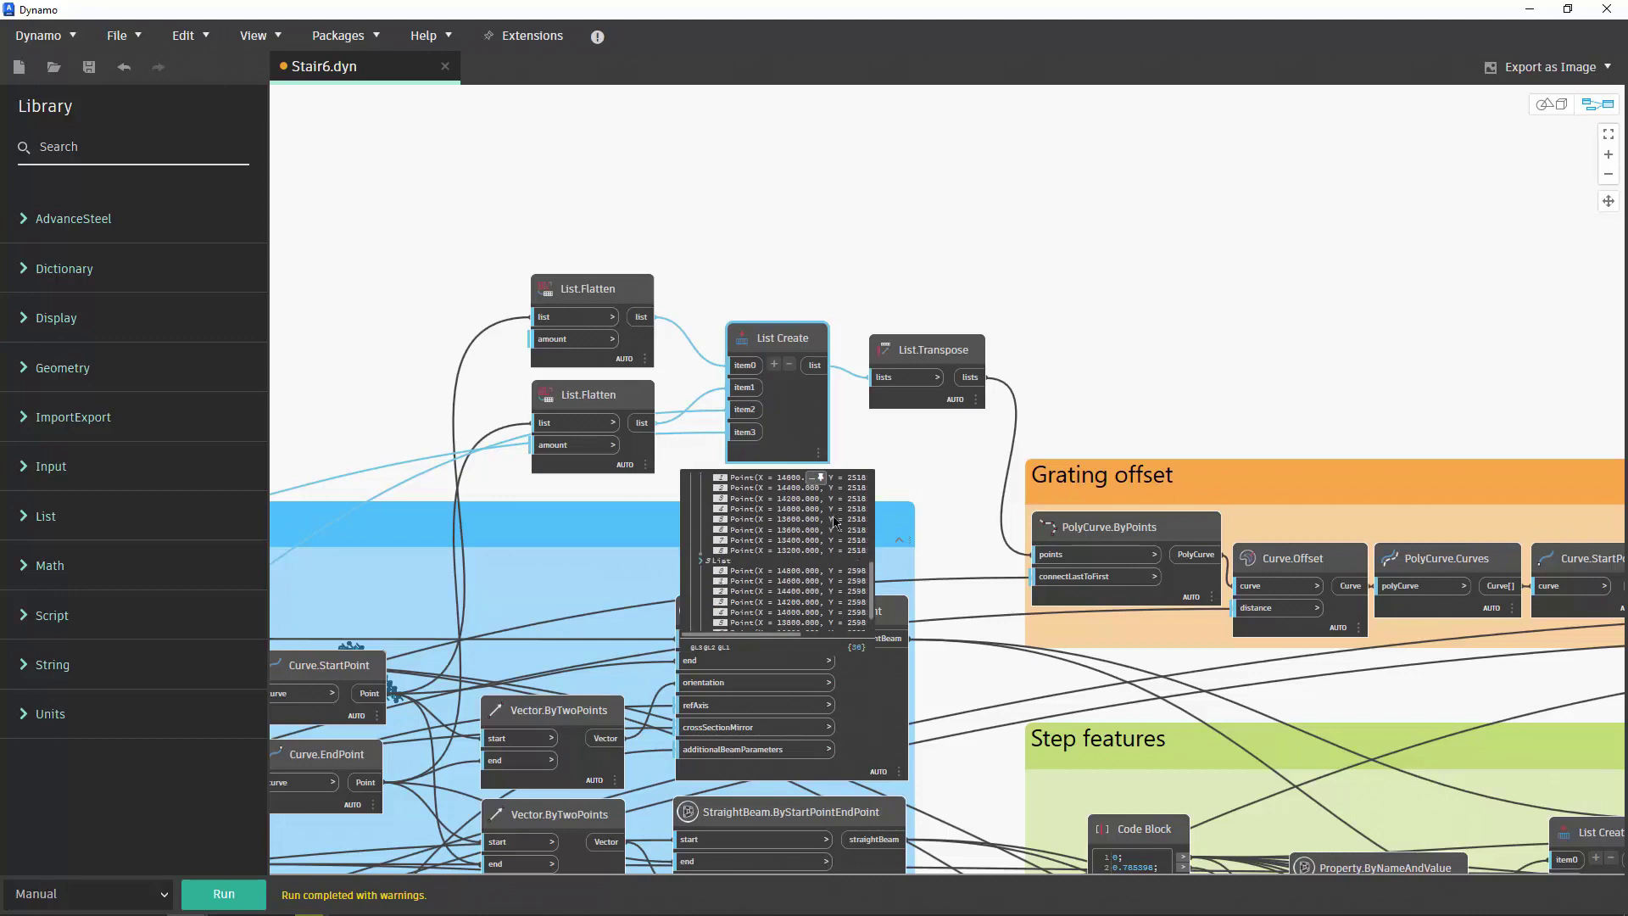
{"action": "scroll", "coordinate": [834, 523], "scroll_direction": "down", "scroll_amount": 2}
{"action": "scroll", "coordinate": [834, 522], "scroll_direction": "down", "scroll_amount": 2}
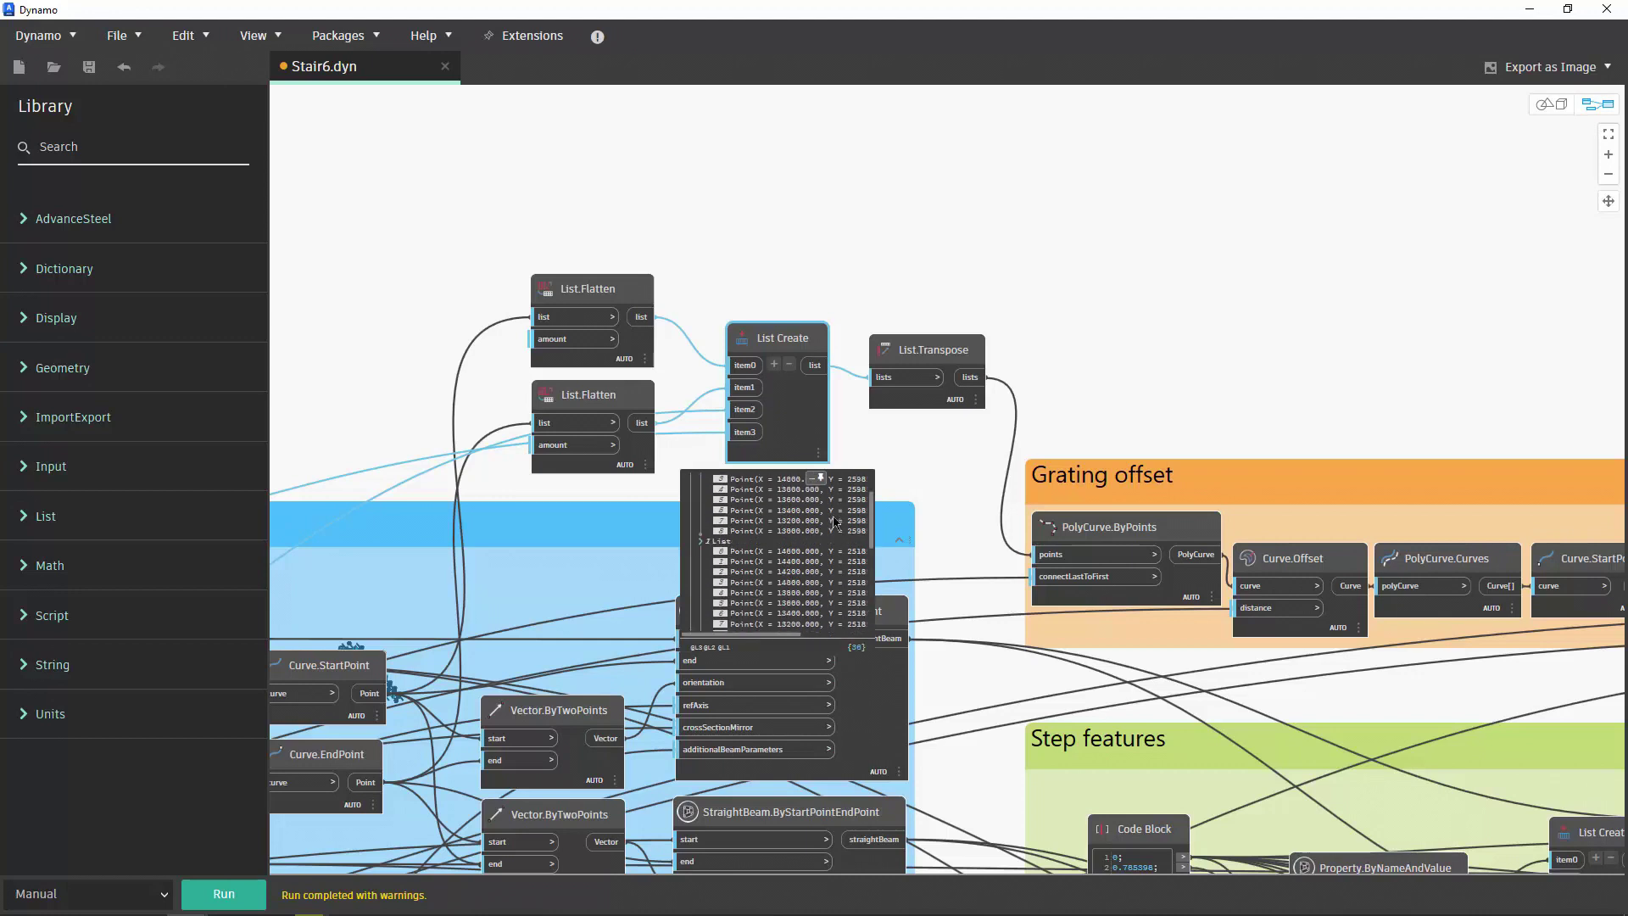
{"action": "left_click", "coordinate": [932, 357]}
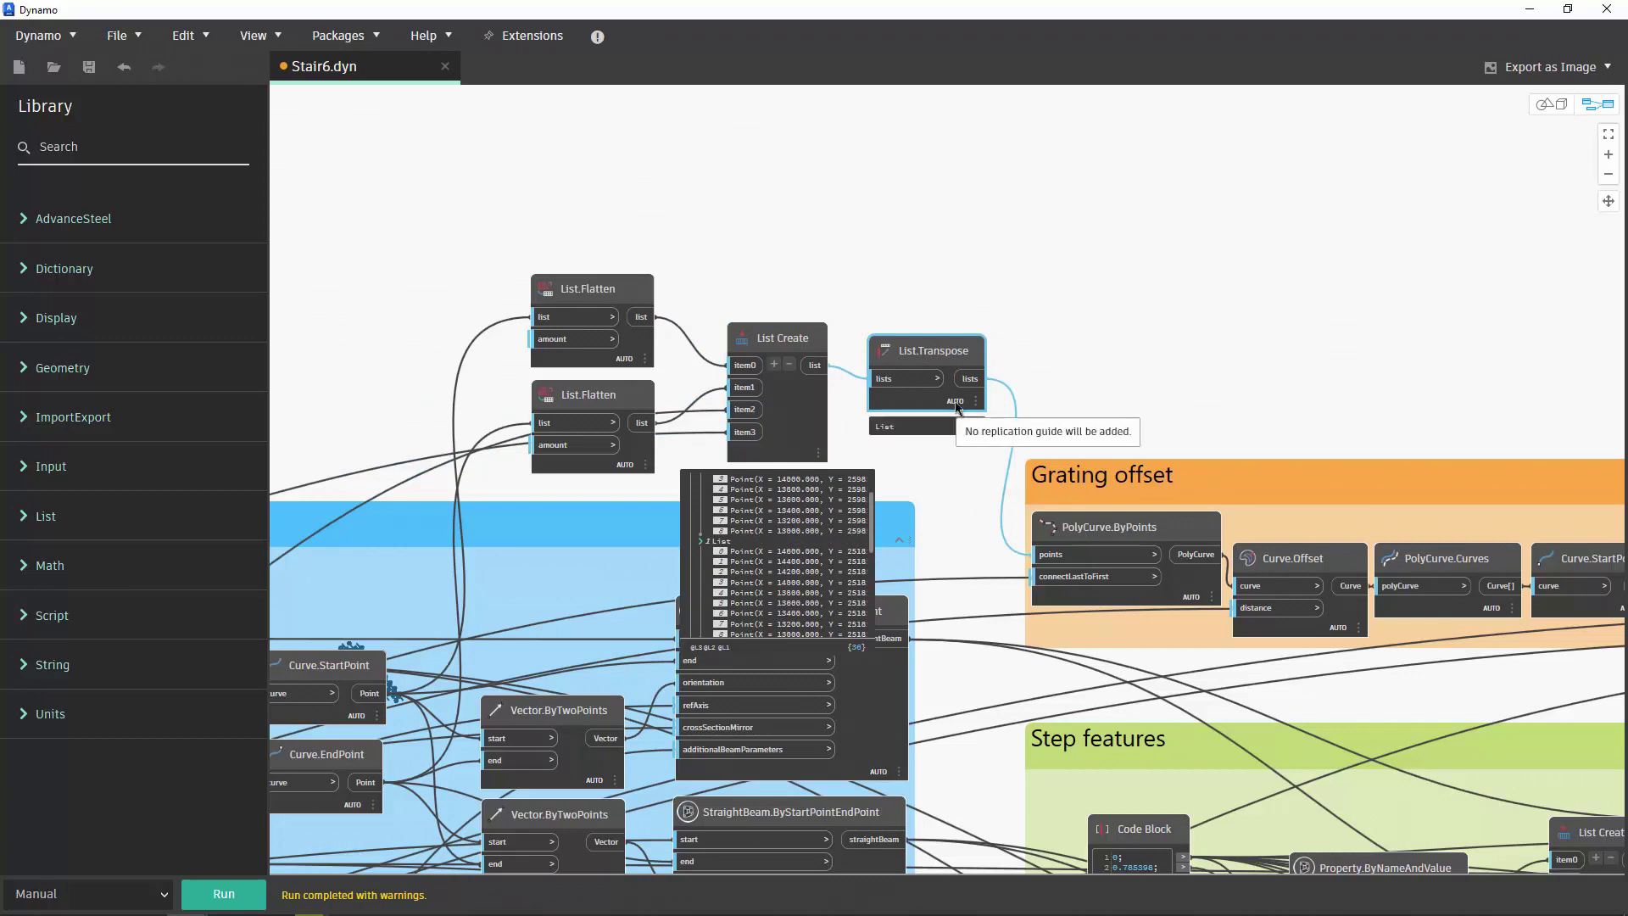
{"action": "mouse_move", "coordinate": [927, 414]}
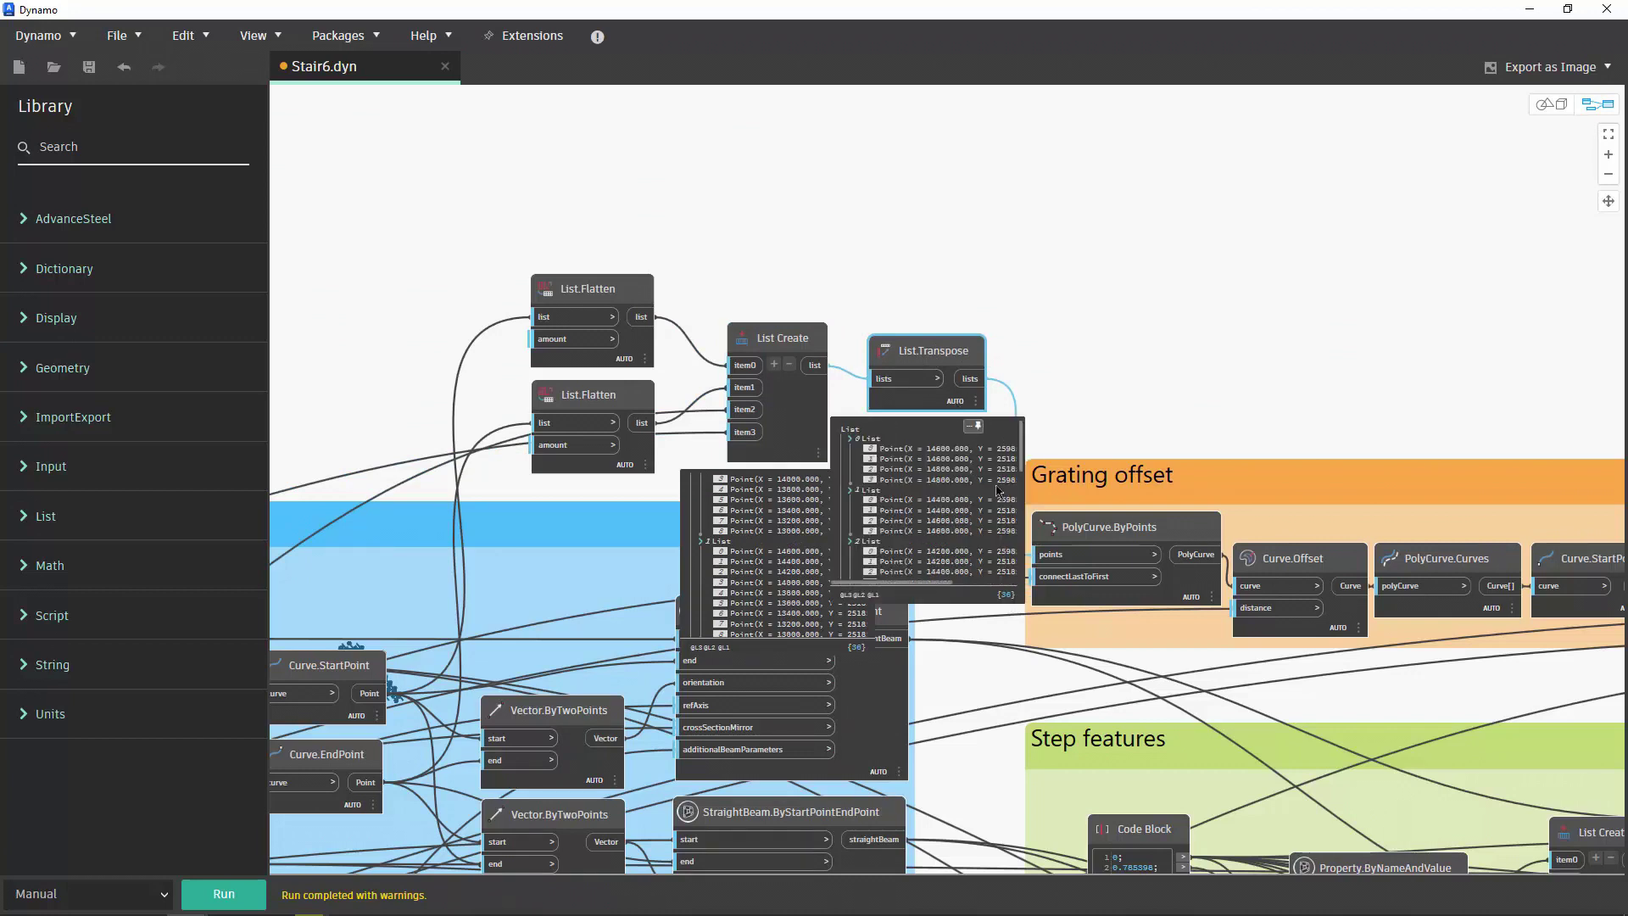
{"action": "scroll", "coordinate": [993, 490], "scroll_direction": "down", "scroll_amount": 2}
{"action": "scroll", "coordinate": [991, 492], "scroll_direction": "down", "scroll_amount": 2}
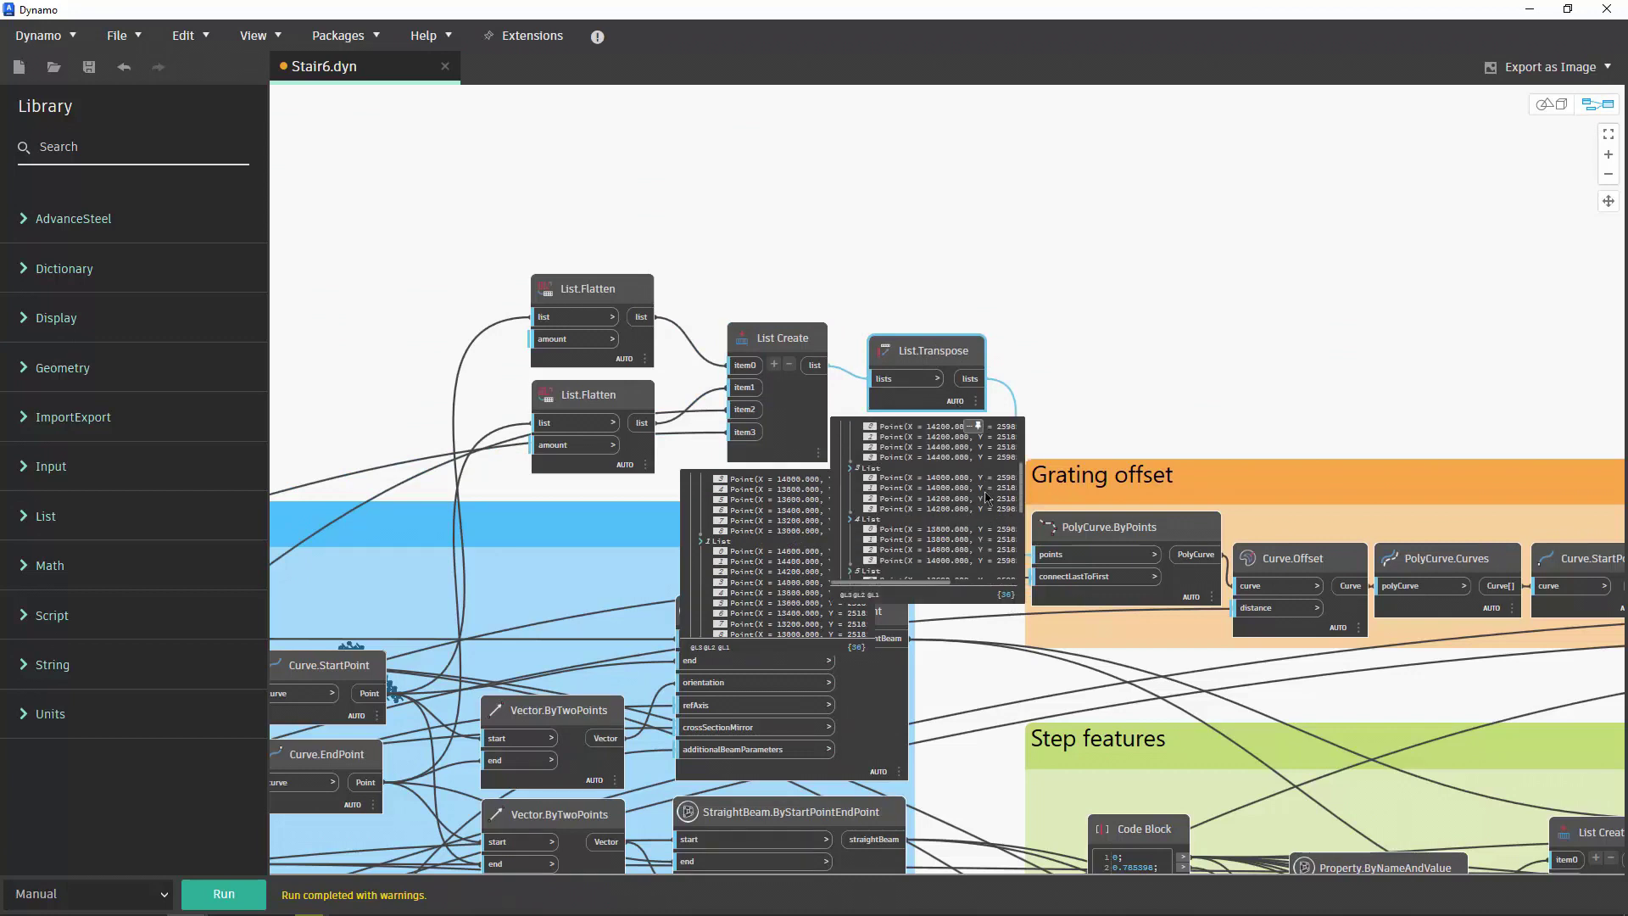
{"action": "scroll", "coordinate": [989, 495], "scroll_direction": "down", "scroll_amount": 2}
{"action": "scroll", "coordinate": [986, 496], "scroll_direction": "down", "scroll_amount": 2}
{"action": "scroll", "coordinate": [988, 498], "scroll_direction": "down", "scroll_amount": 1}
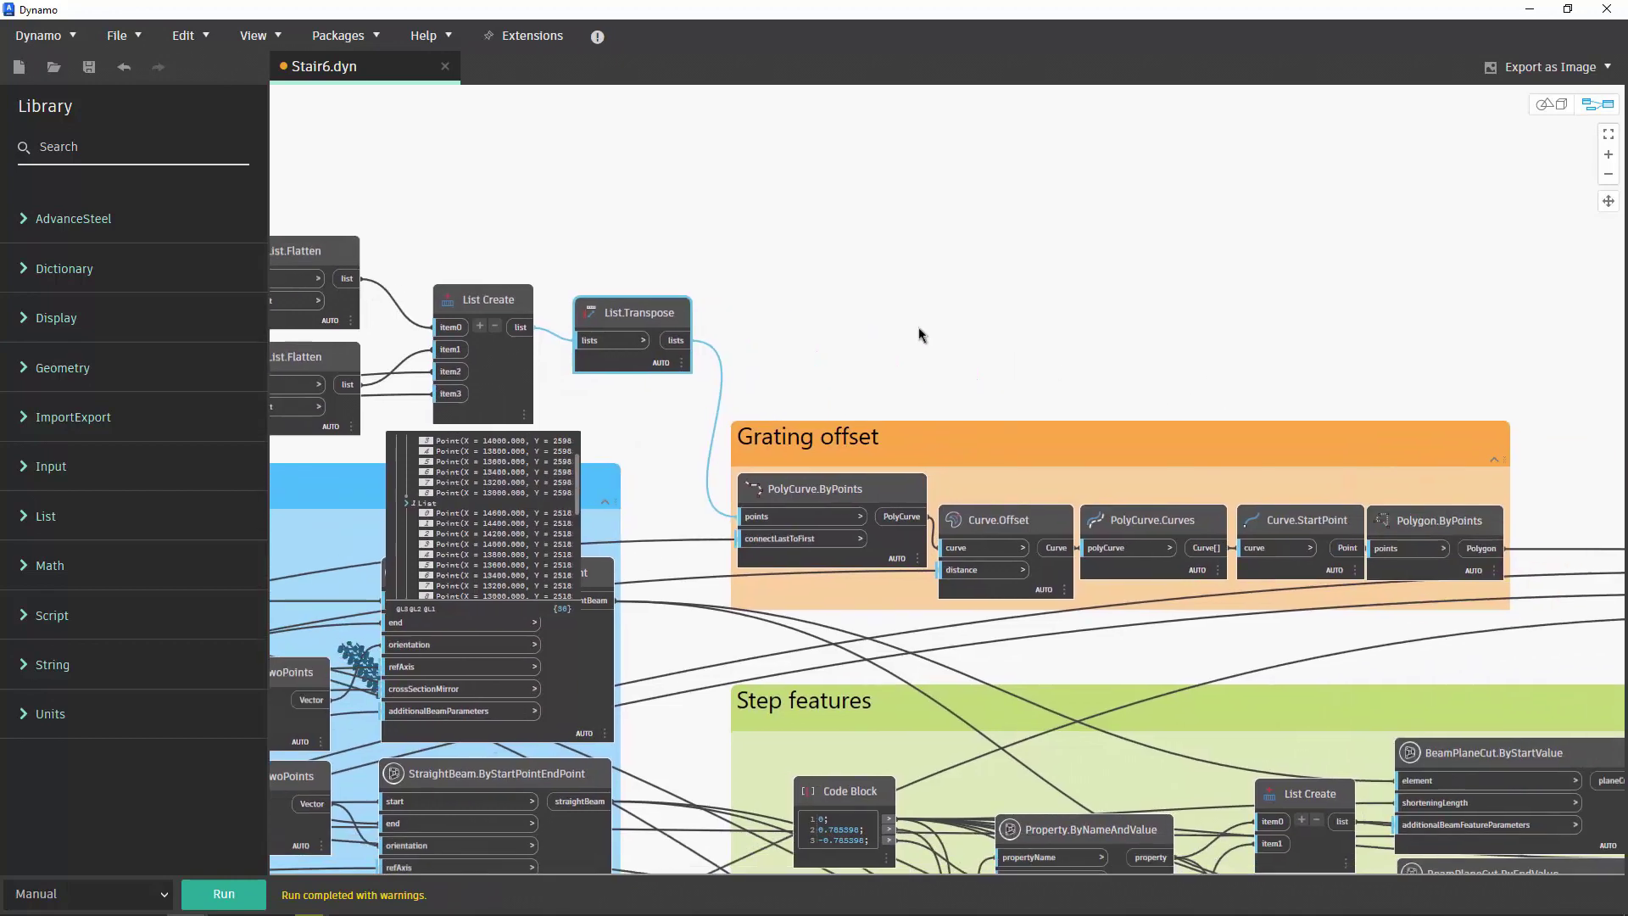
{"action": "middle_click_drag", "start_coordinate": [1221, 388], "coordinate": [756, 293]}
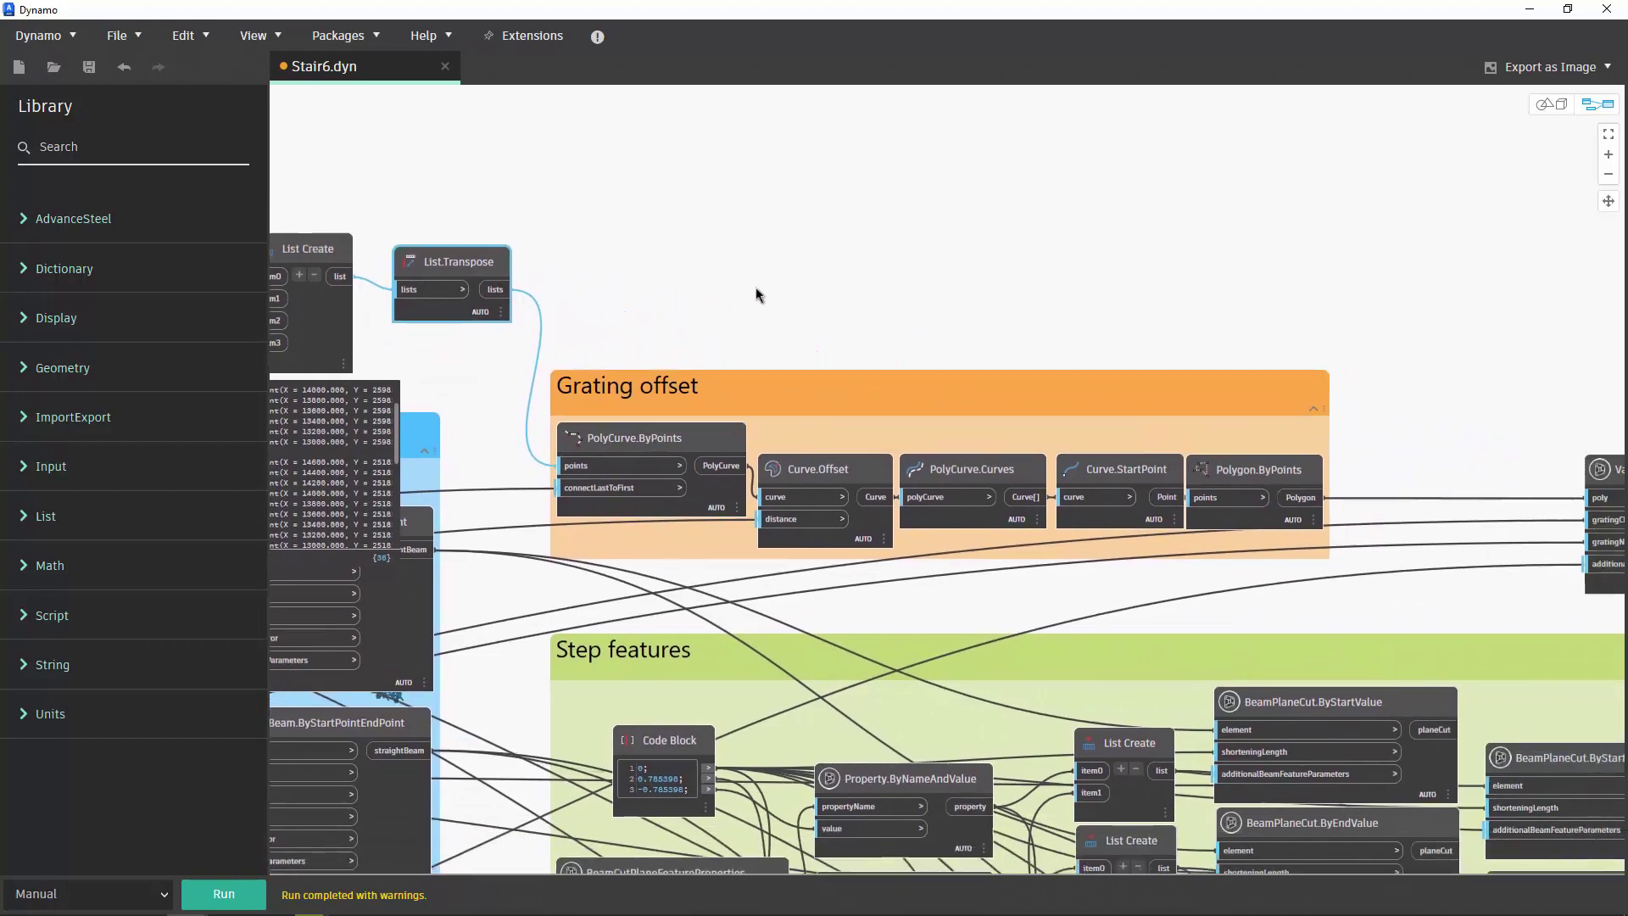
{"action": "scroll", "coordinate": [814, 299], "scroll_direction": "up", "scroll_amount": 2}
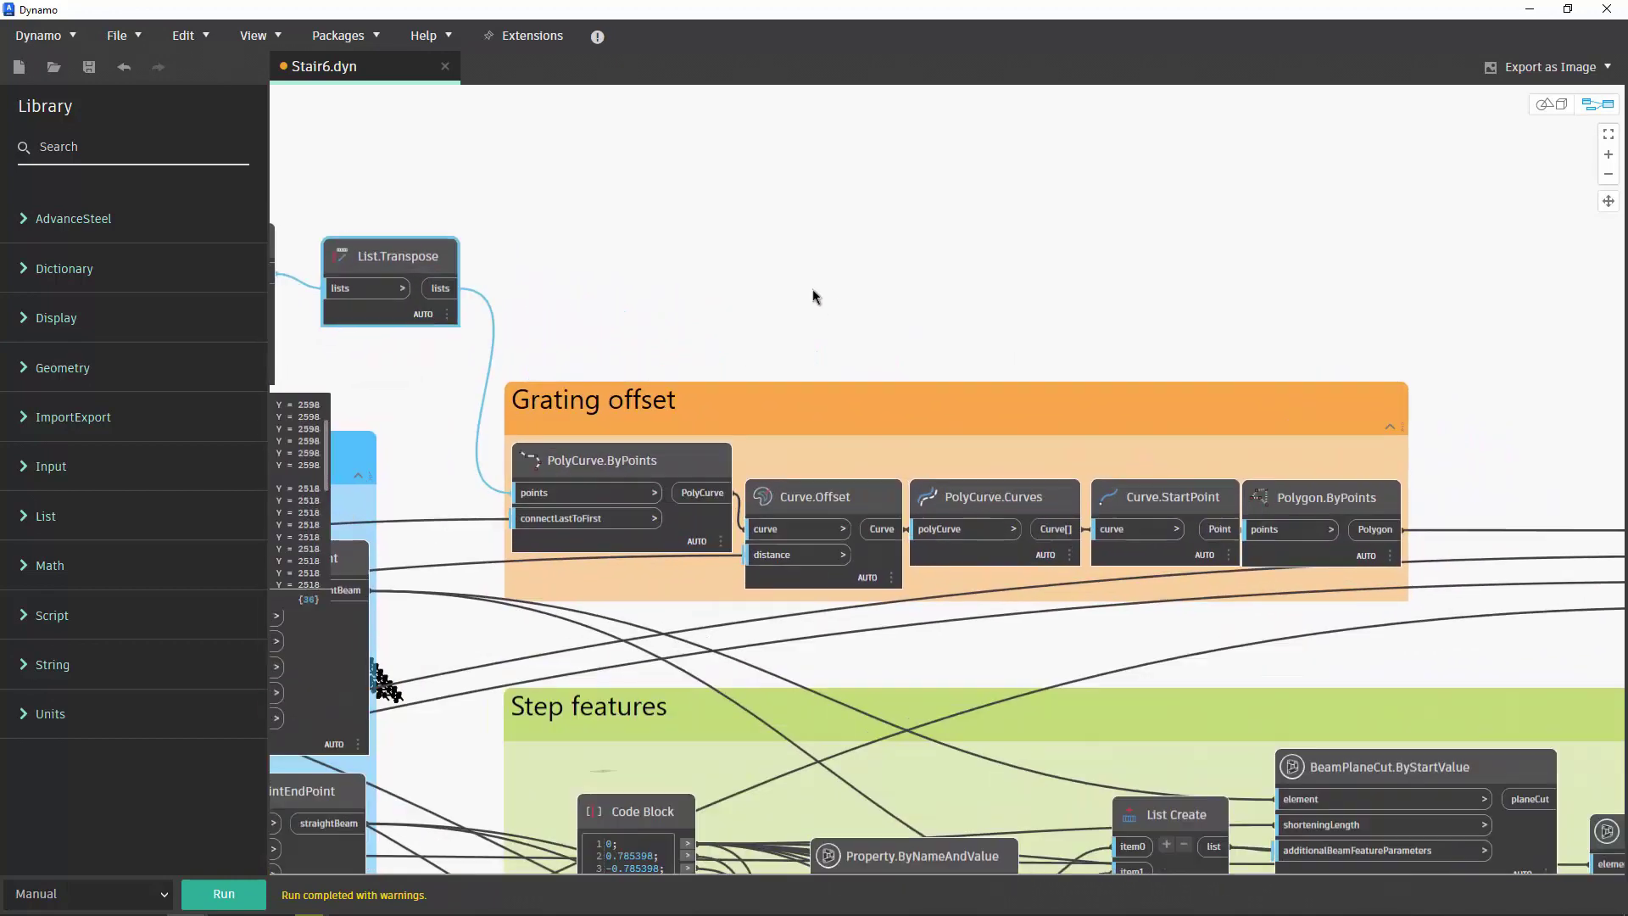
{"action": "left_click", "coordinate": [643, 462]}
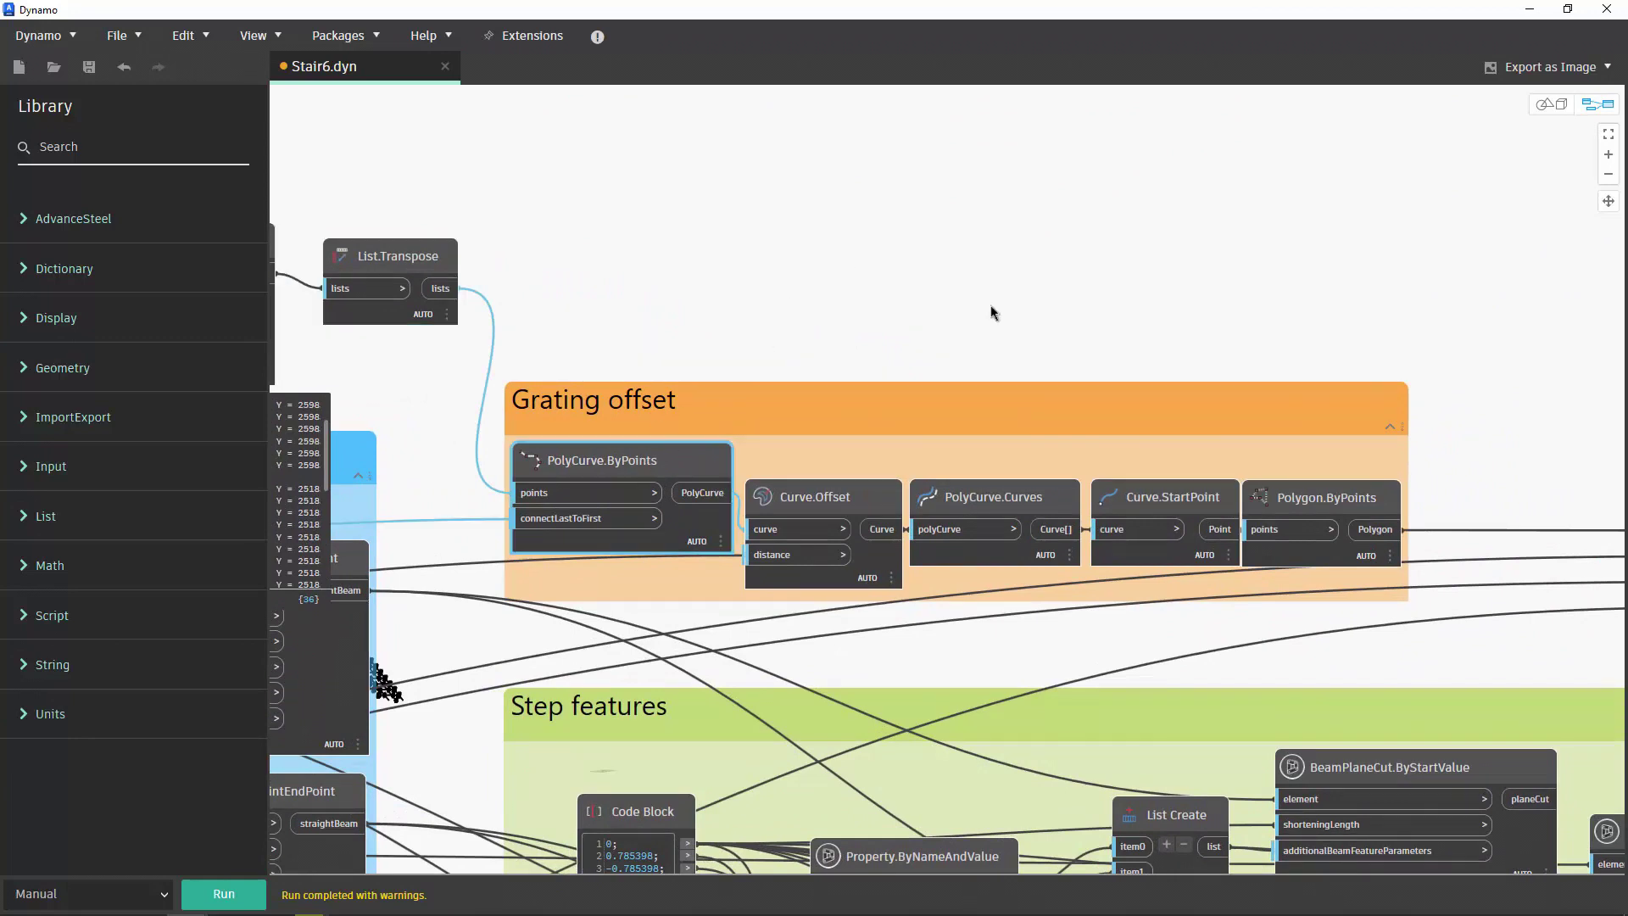
{"action": "middle_click_drag", "start_coordinate": [1000, 316], "coordinate": [952, 305]}
{"action": "left_click", "coordinate": [829, 476]}
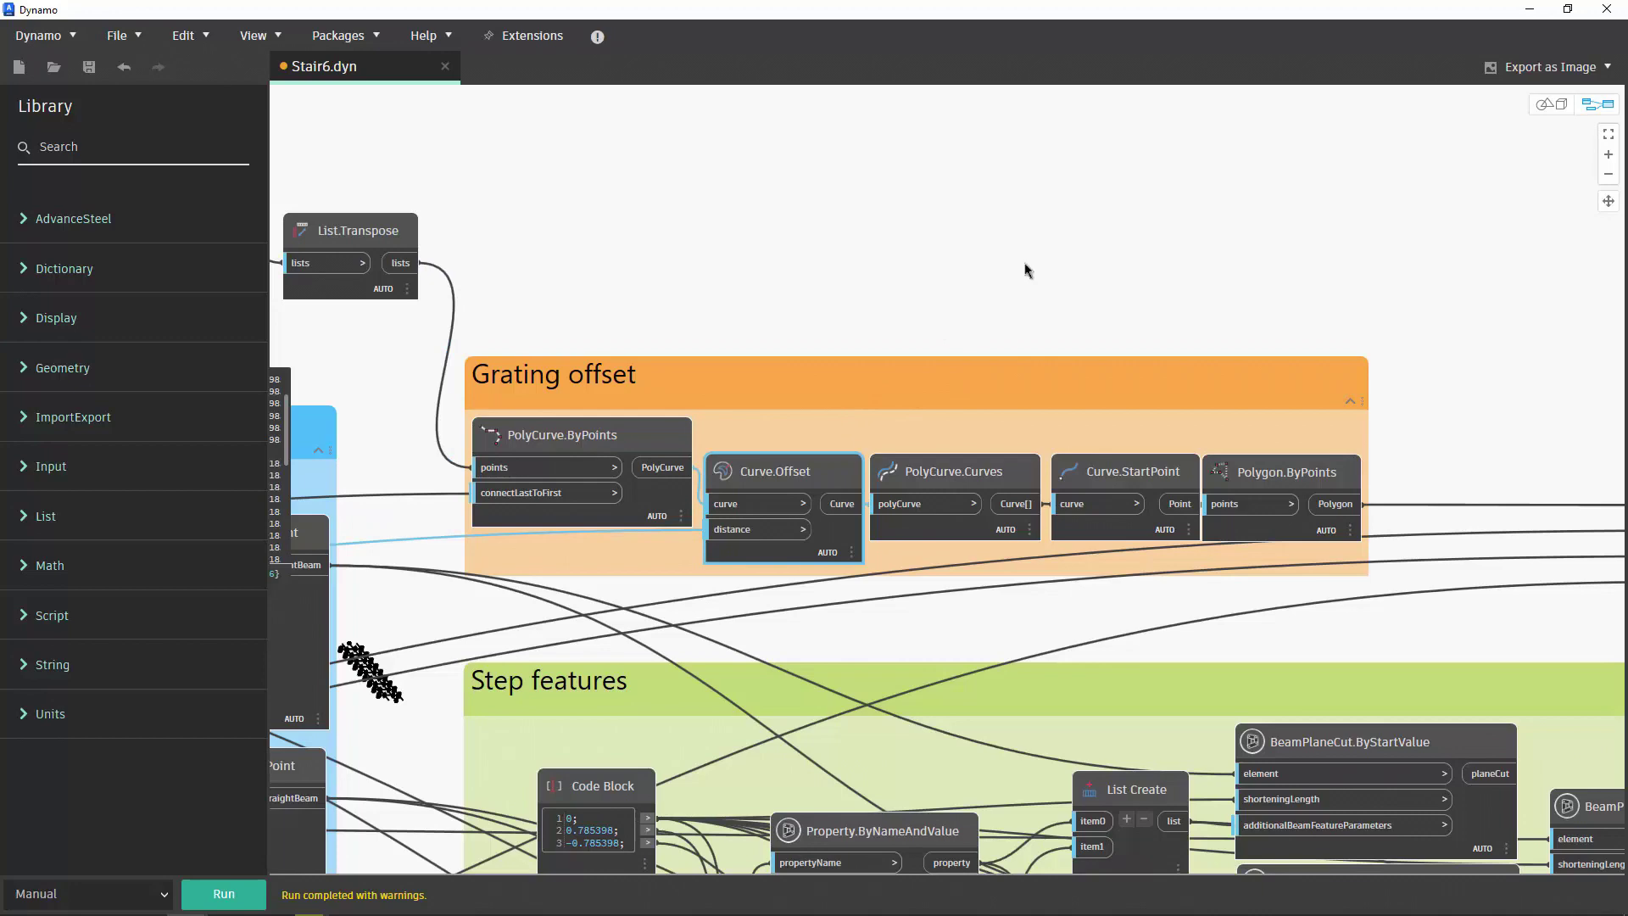
{"action": "scroll", "coordinate": [1014, 274], "scroll_direction": "down", "scroll_amount": 3}
{"action": "scroll", "coordinate": [1006, 280], "scroll_direction": "down", "scroll_amount": 3}
{"action": "middle_click_drag", "start_coordinate": [551, 628], "coordinate": [1010, 607]}
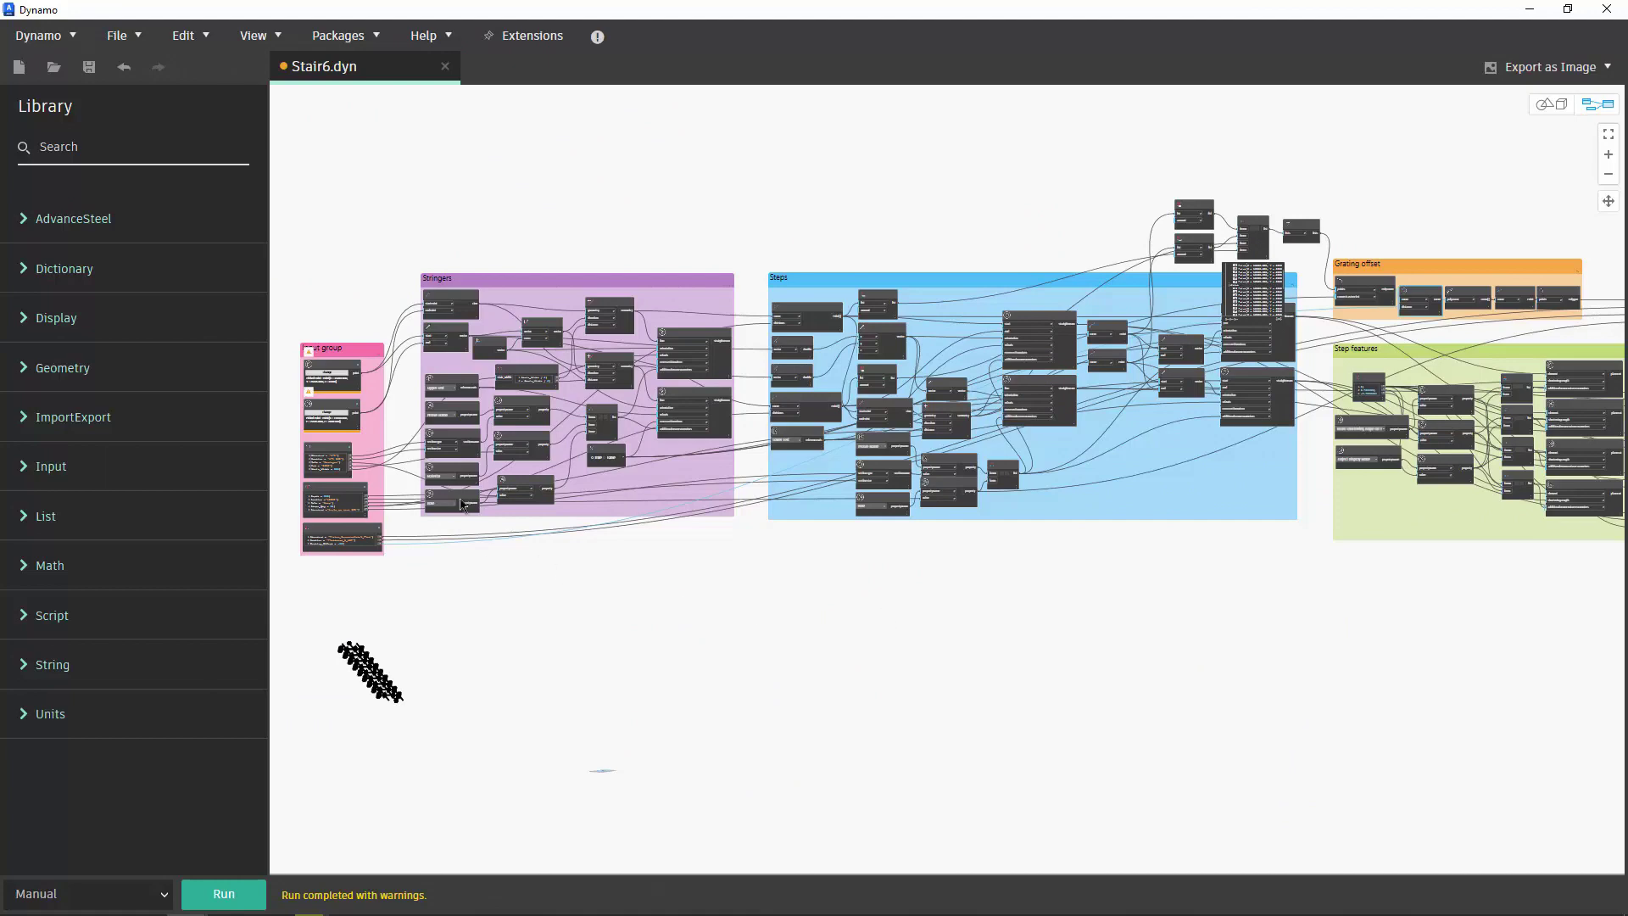
{"action": "middle_click_drag", "start_coordinate": [1309, 641], "coordinate": [833, 656]}
{"action": "scroll", "coordinate": [1038, 317], "scroll_direction": "up", "scroll_amount": 2}
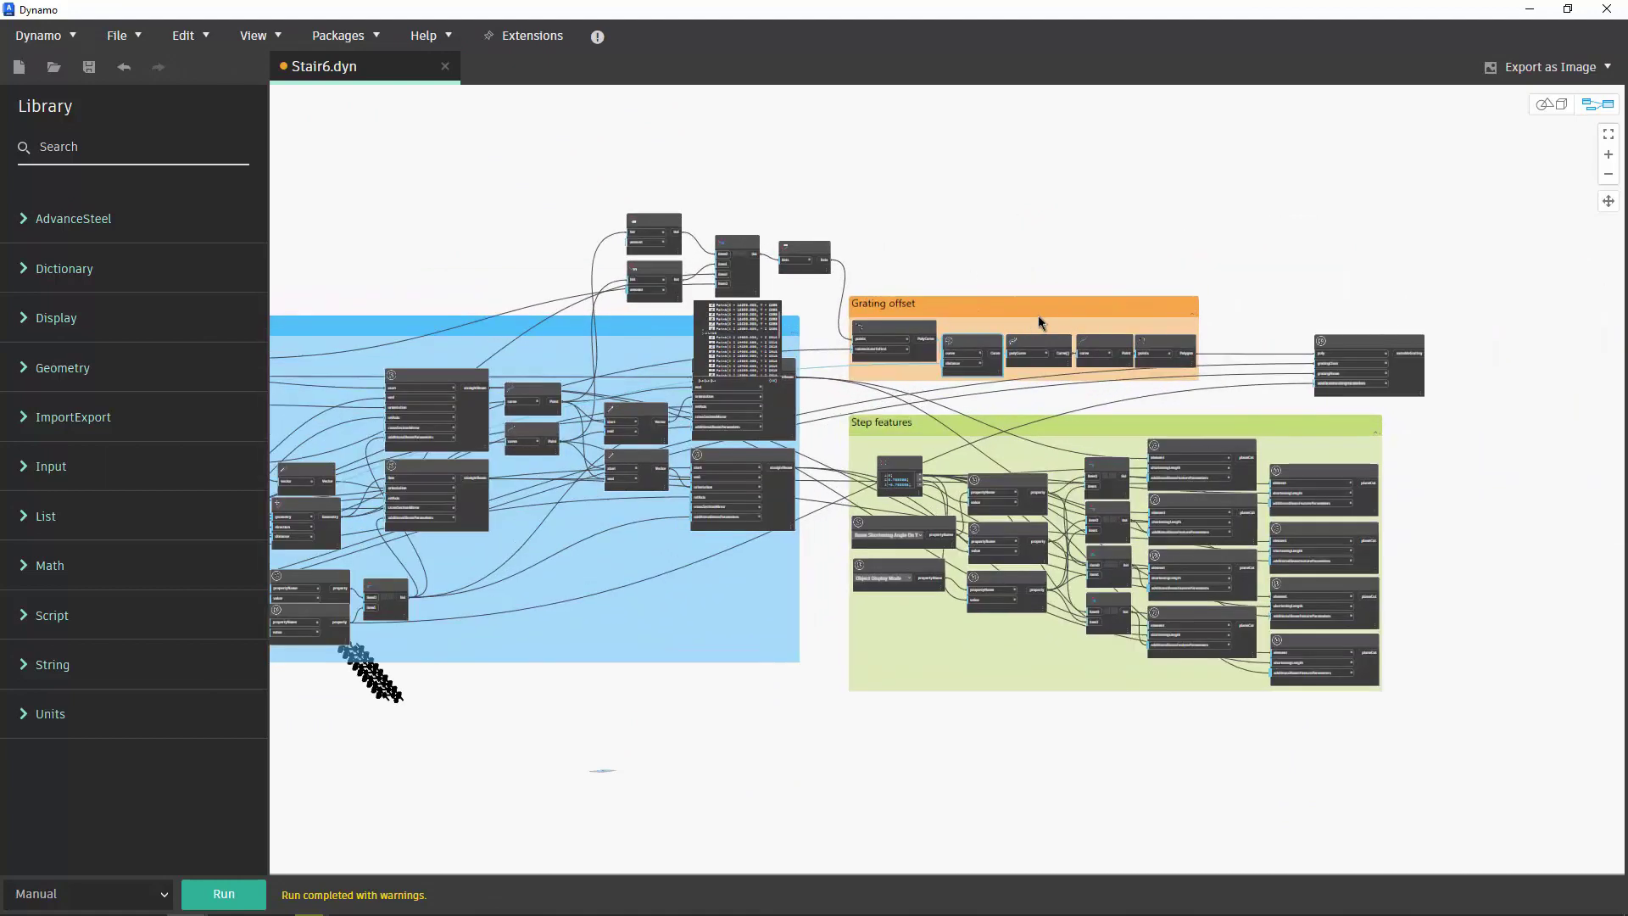
{"action": "scroll", "coordinate": [1039, 315], "scroll_direction": "up", "scroll_amount": 2}
{"action": "scroll", "coordinate": [1135, 322], "scroll_direction": "up", "scroll_amount": 2}
{"action": "scroll", "coordinate": [1173, 157], "scroll_direction": "up", "scroll_amount": 1}
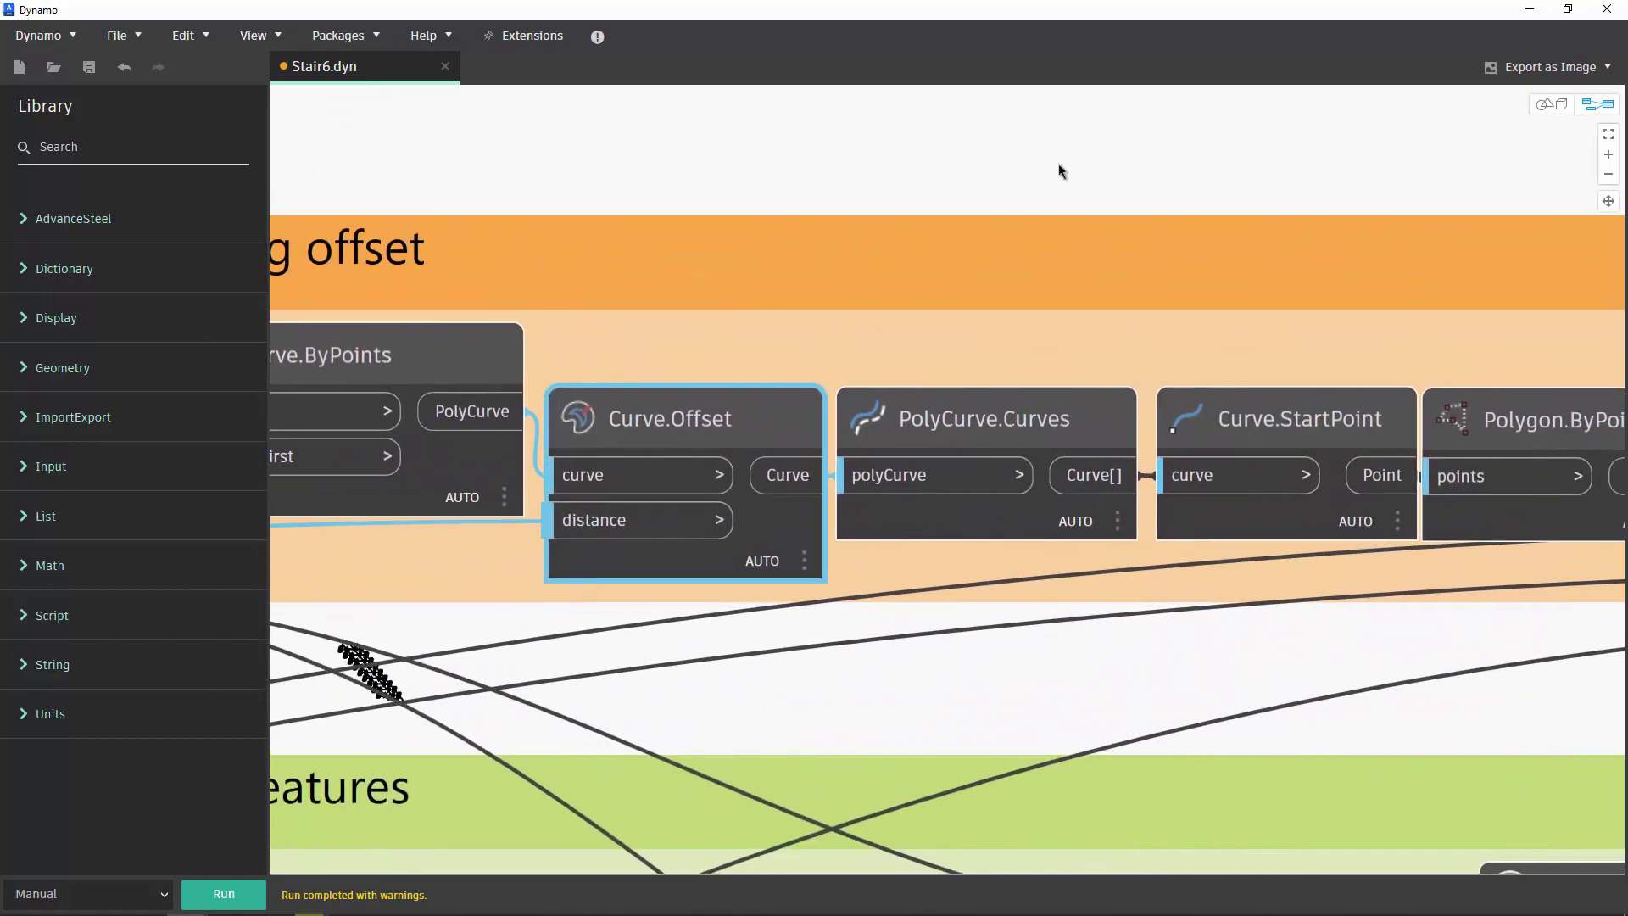
{"action": "middle_click_drag", "start_coordinate": [1059, 171], "coordinate": [908, 170]}
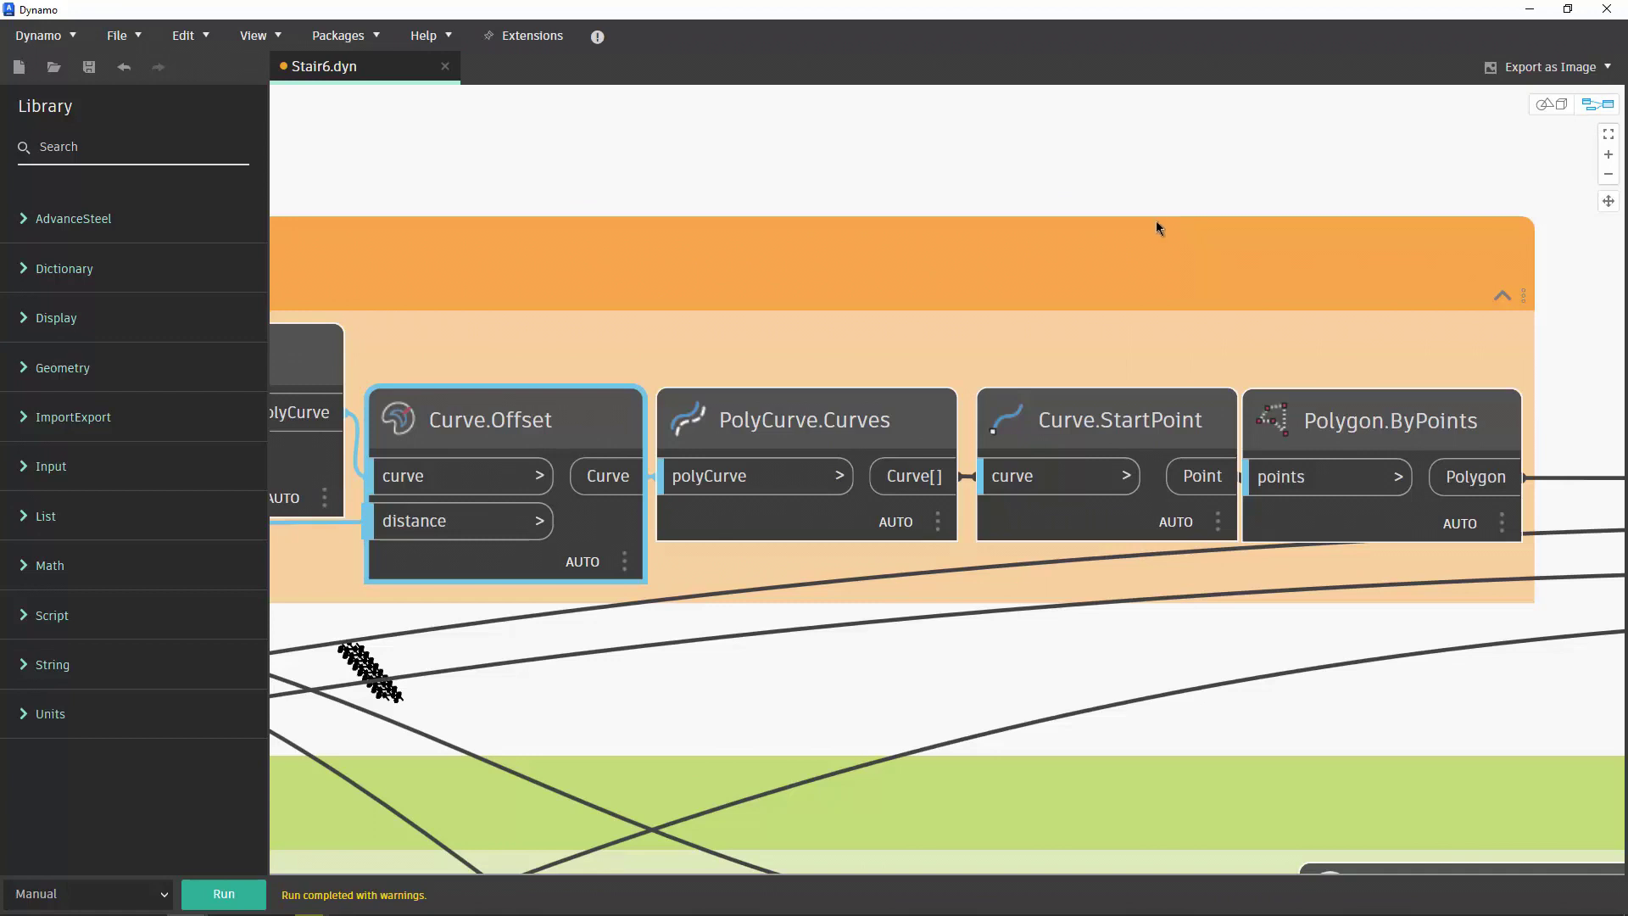
{"action": "left_click", "coordinate": [879, 426]}
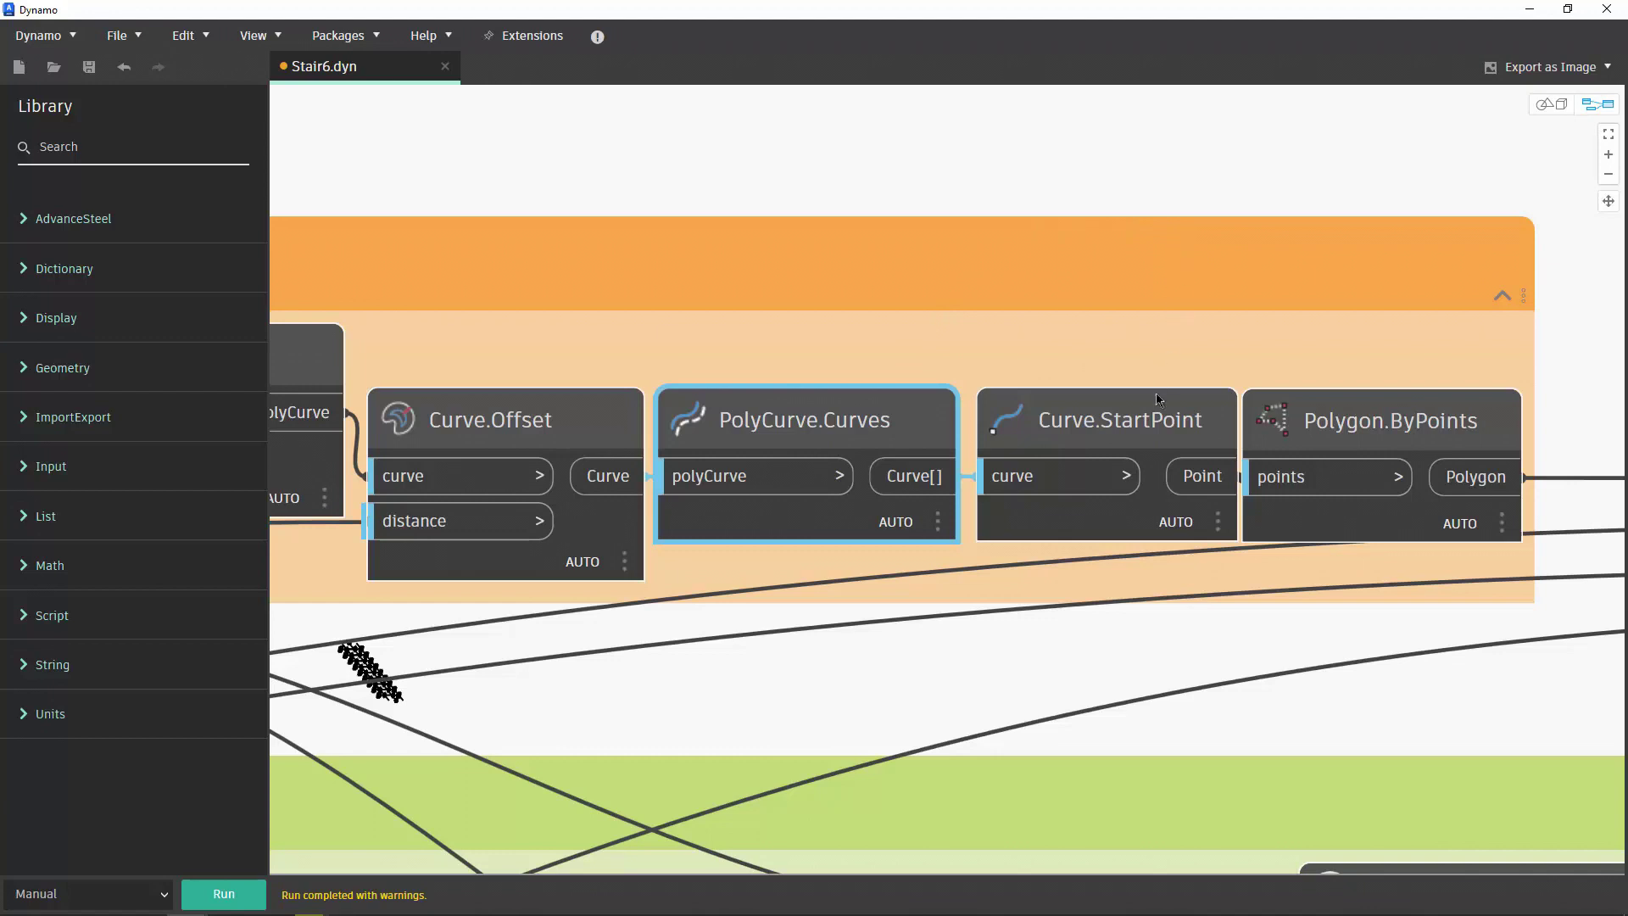
{"action": "left_click", "coordinate": [1149, 420]}
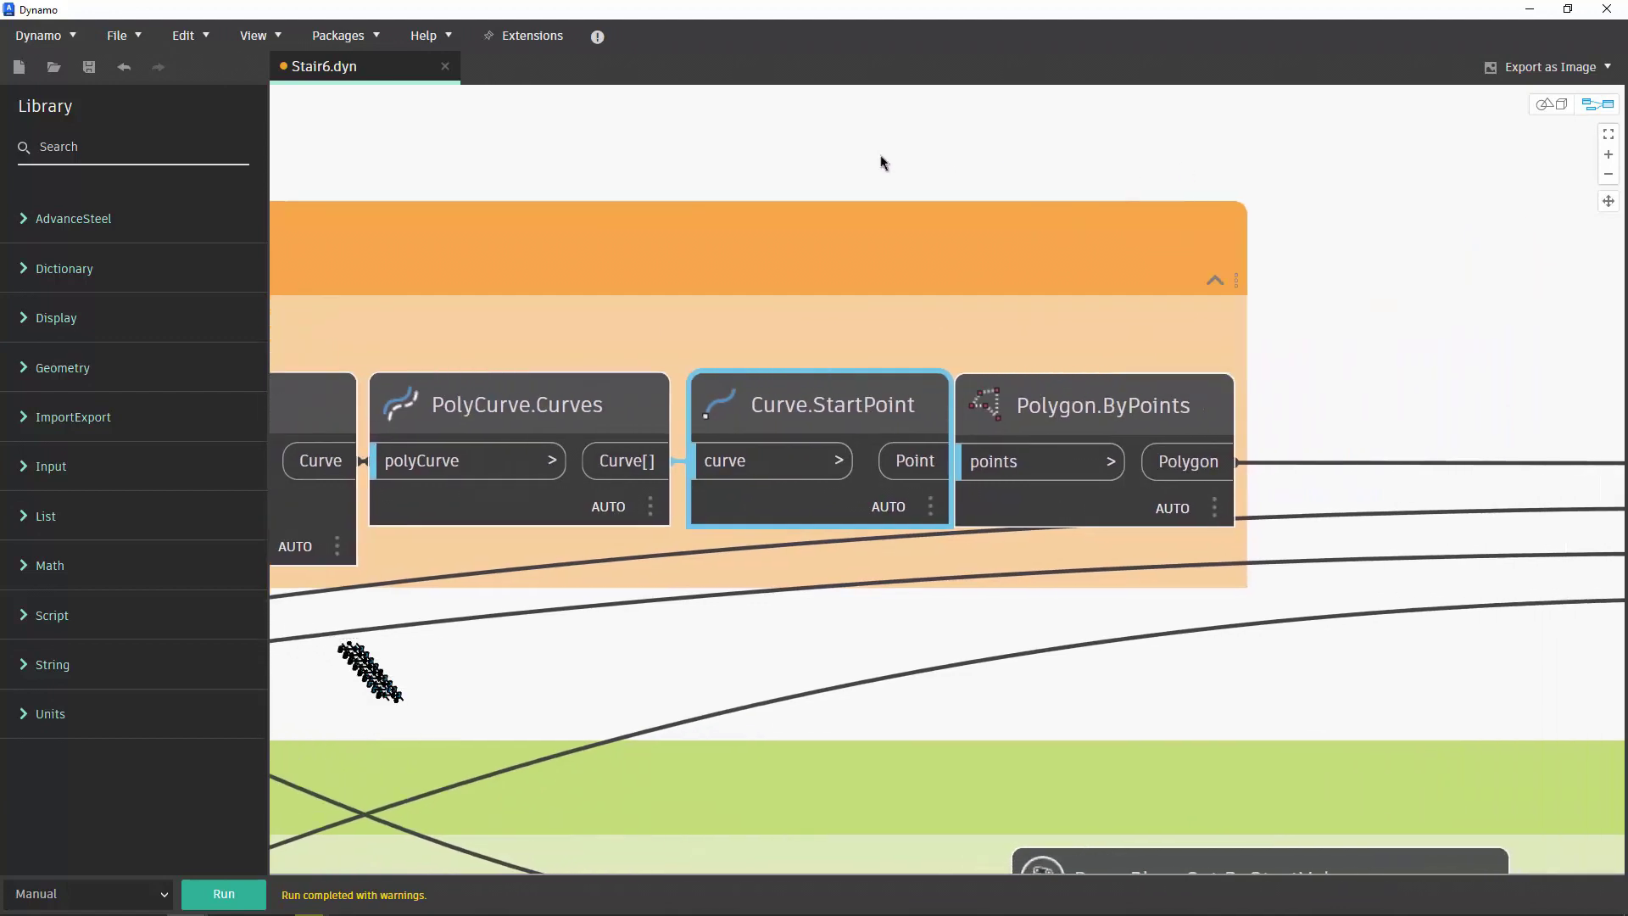
{"action": "middle_click_drag", "start_coordinate": [1186, 183], "coordinate": [929, 183]}
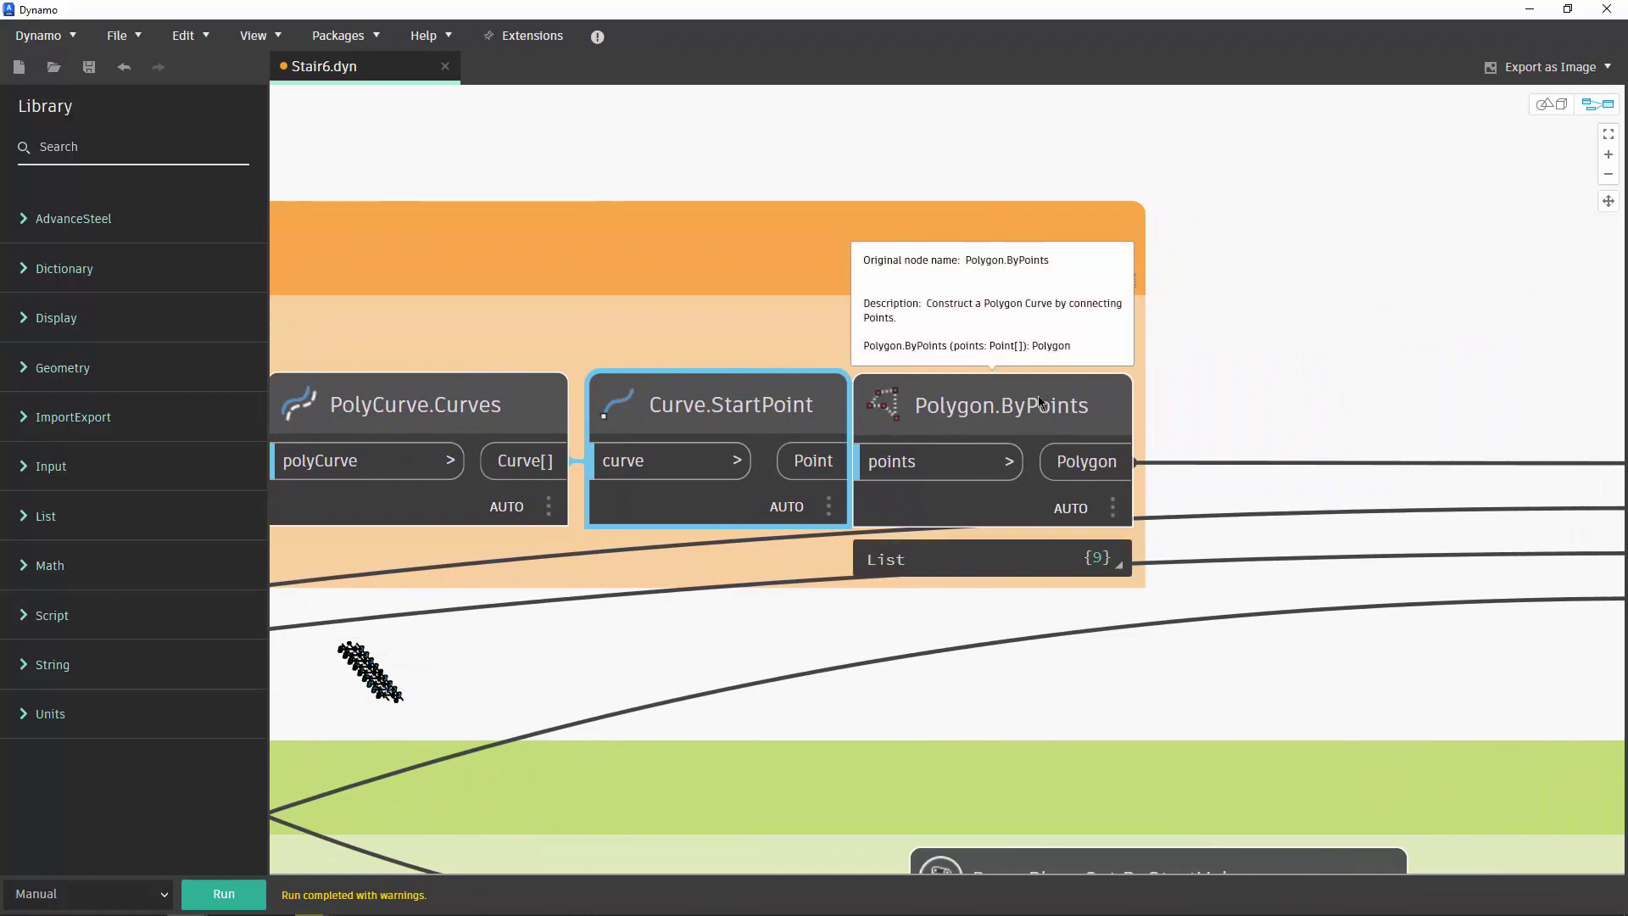
{"action": "left_click_drag", "start_coordinate": [1040, 406], "coordinate": [1064, 403]}
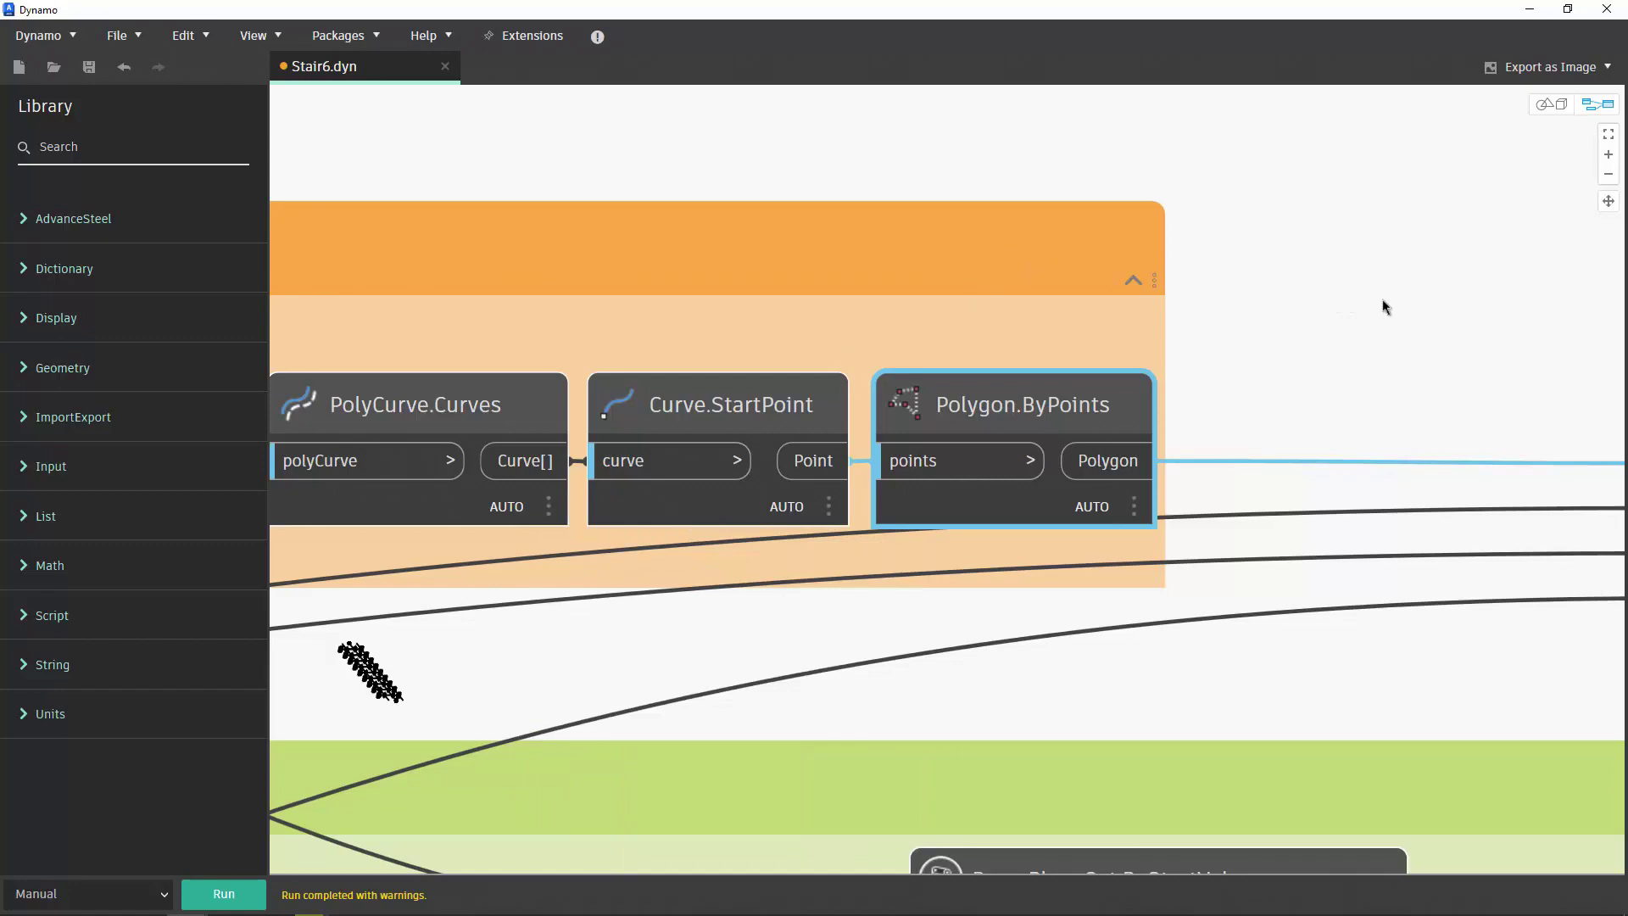
{"action": "scroll", "coordinate": [1383, 306], "scroll_direction": "down", "scroll_amount": 5}
{"action": "middle_click_drag", "start_coordinate": [1137, 207], "coordinate": [1000, 215]}
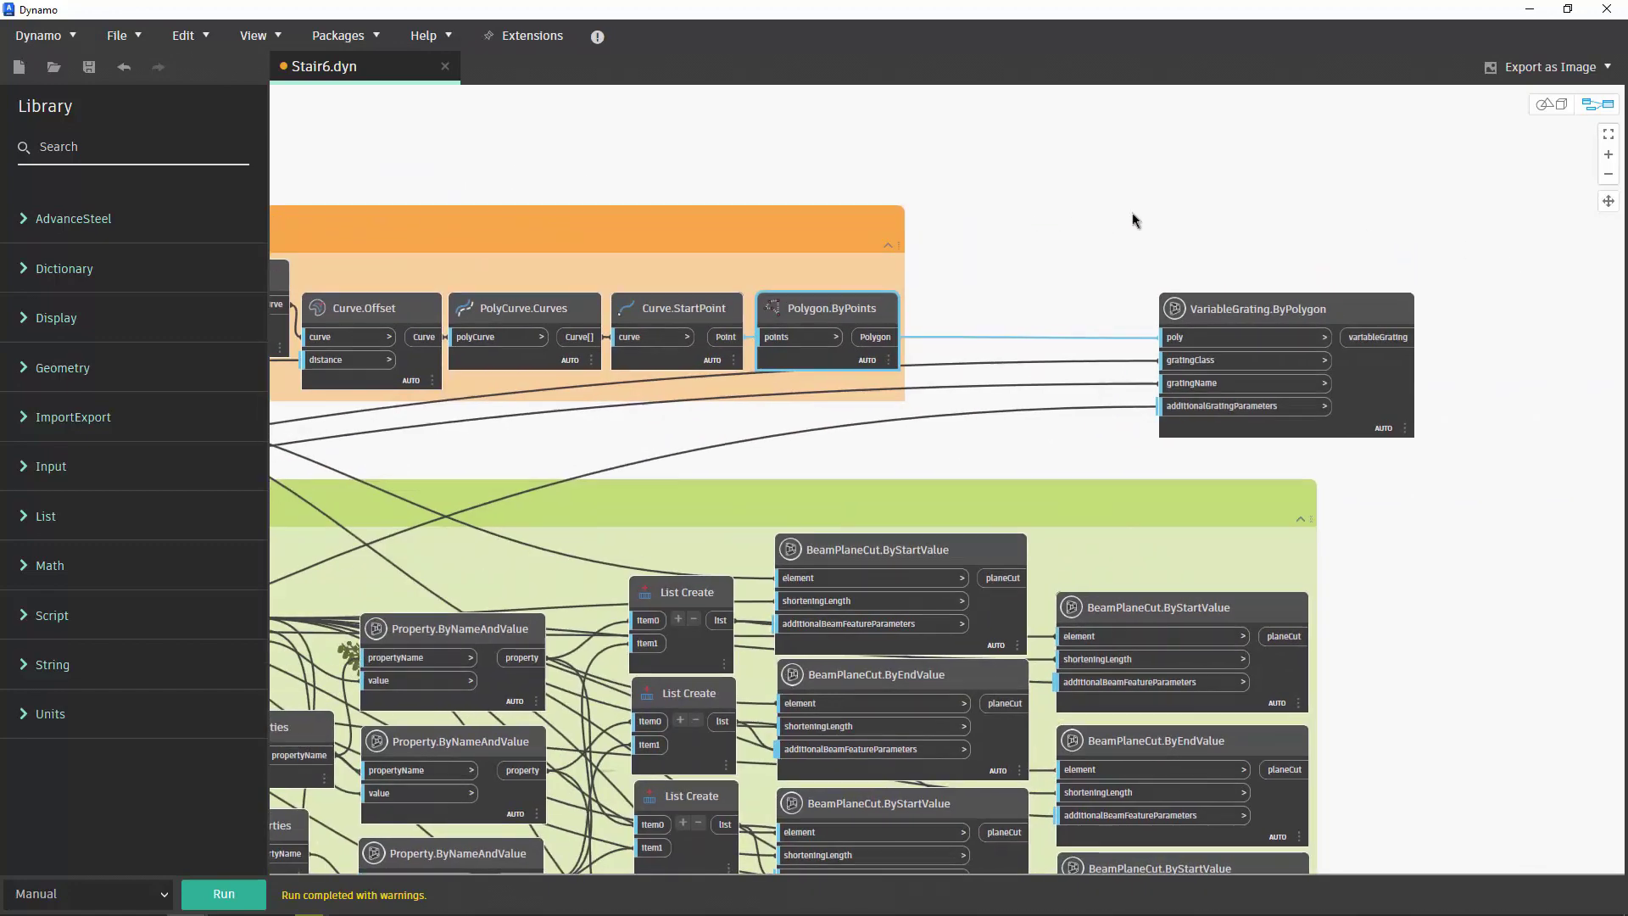
Step: Centre the graph on VariableGrating.ByPolygon and inspect that node's inputs
{"action": "middle_click_drag", "start_coordinate": [1103, 221], "coordinate": [937, 218]}
{"action": "scroll", "coordinate": [1029, 276], "scroll_direction": "down", "scroll_amount": 1}
{"action": "scroll", "coordinate": [1136, 280], "scroll_direction": "up", "scroll_amount": 3}
{"action": "middle_click_drag", "start_coordinate": [1136, 279], "coordinate": [652, 260]}
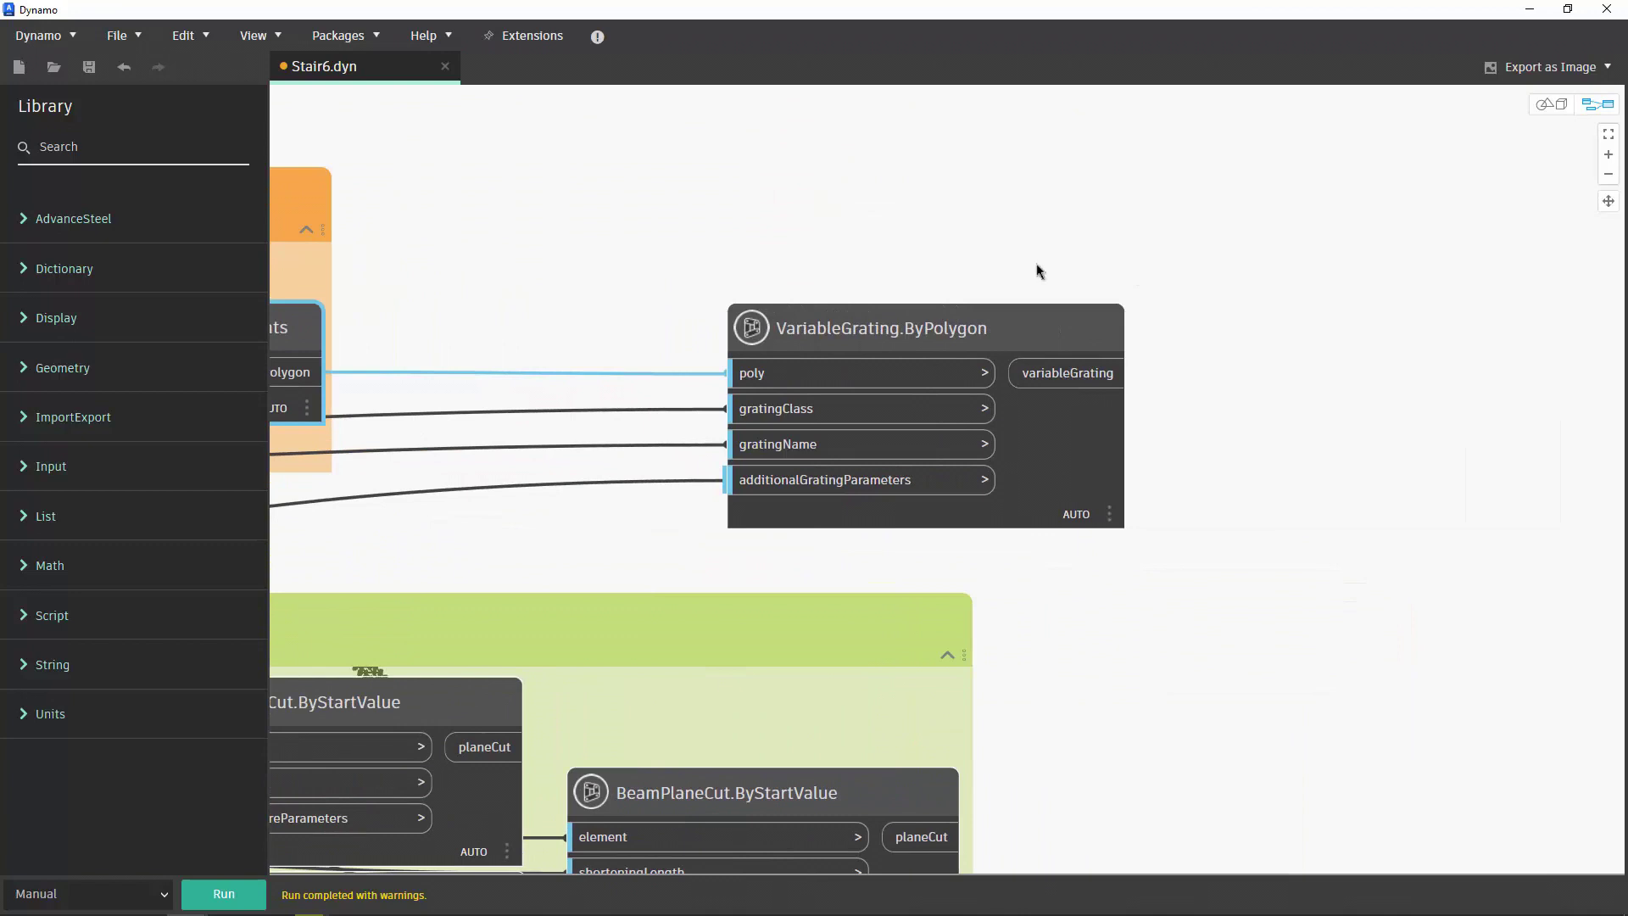
{"action": "left_click", "coordinate": [963, 311]}
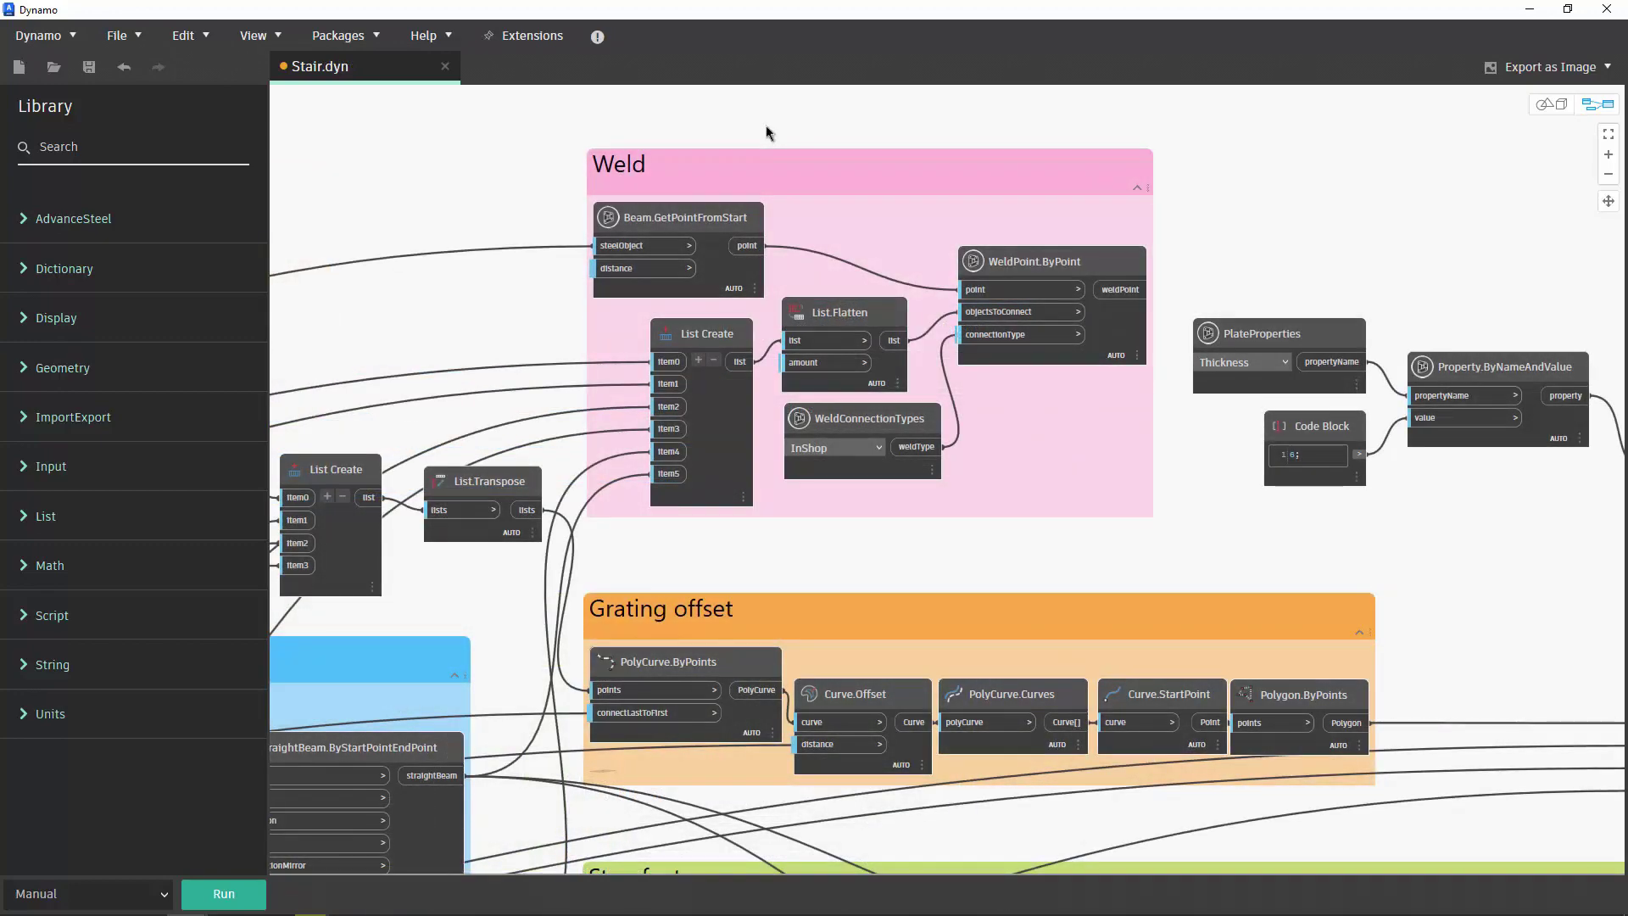
{"action": "left_click", "coordinate": [762, 160]}
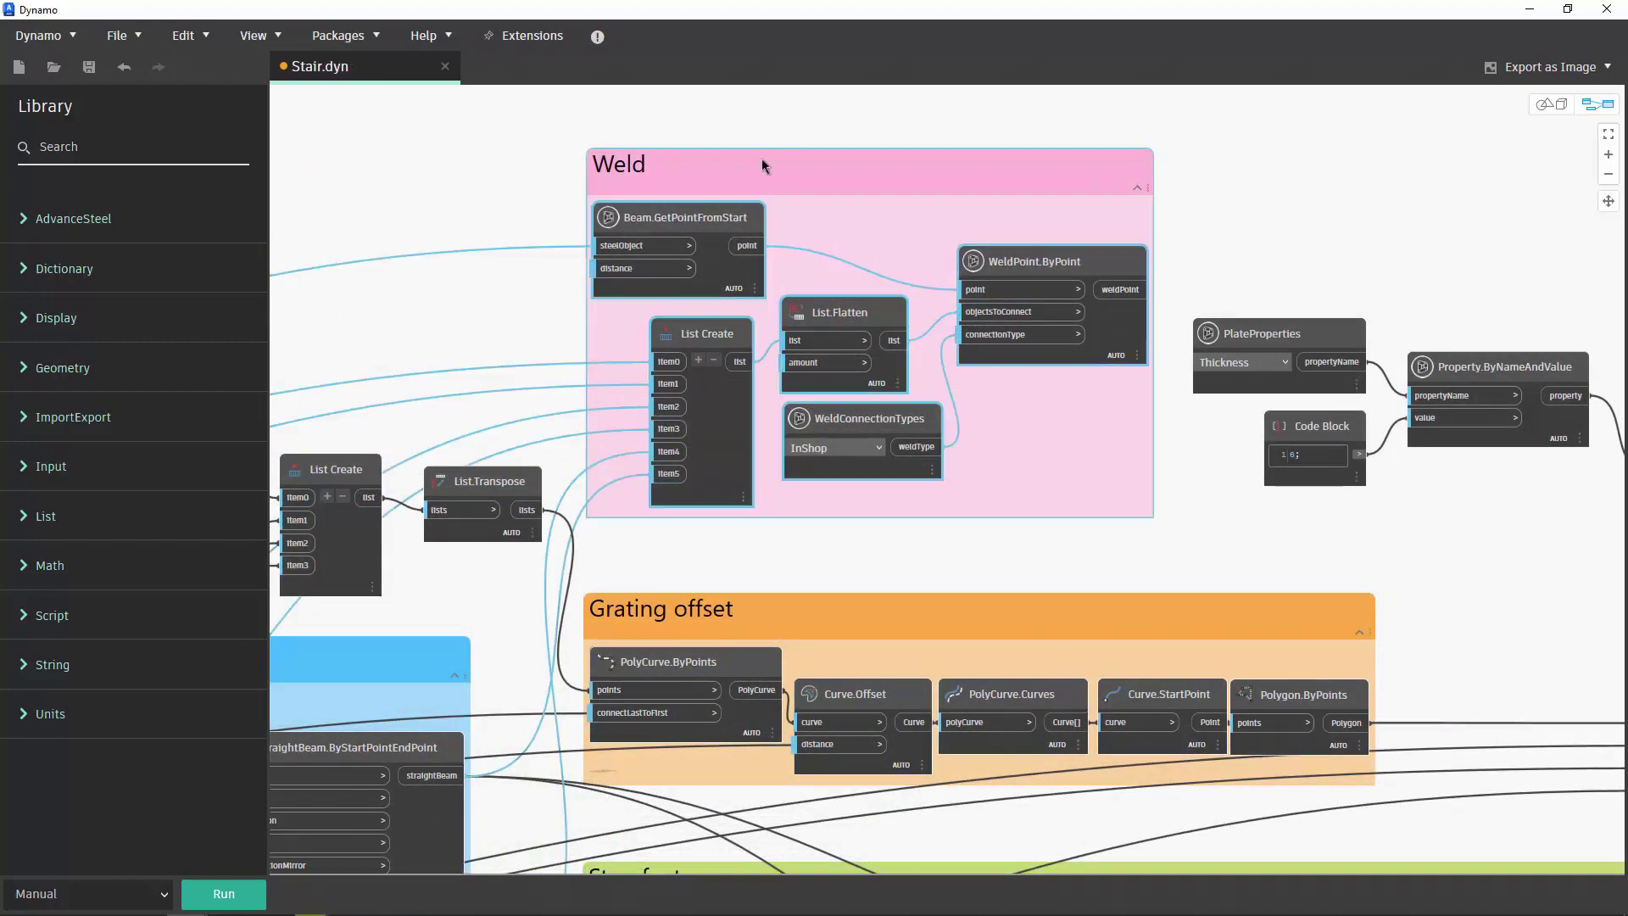
{"action": "left_click", "coordinate": [809, 116]}
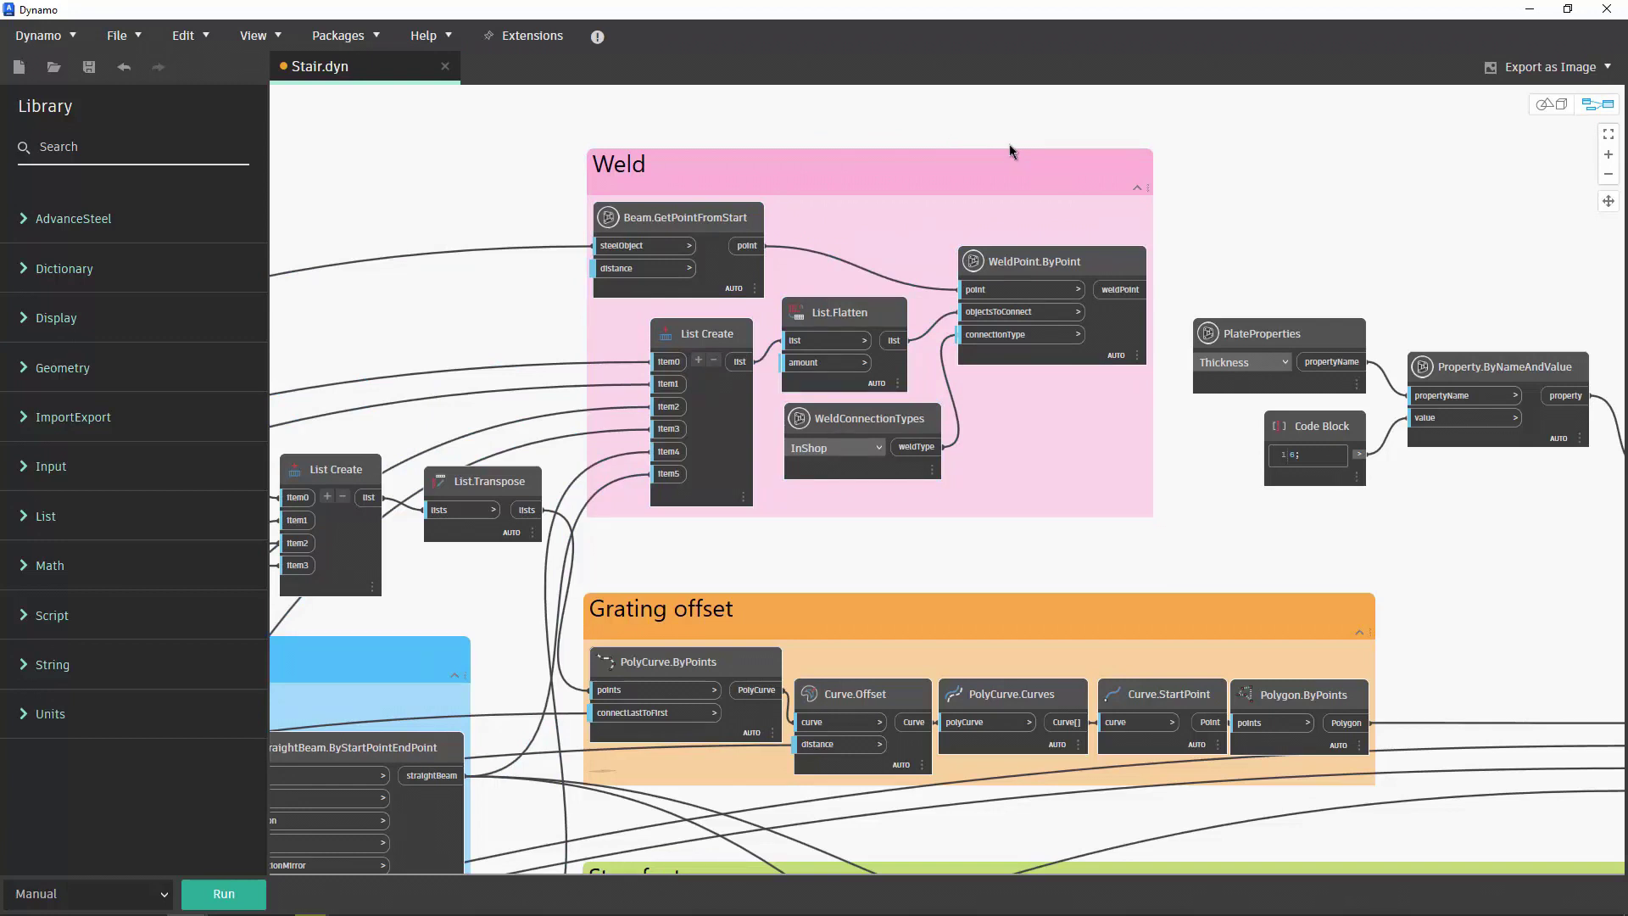
{"action": "left_click", "coordinate": [1014, 264]}
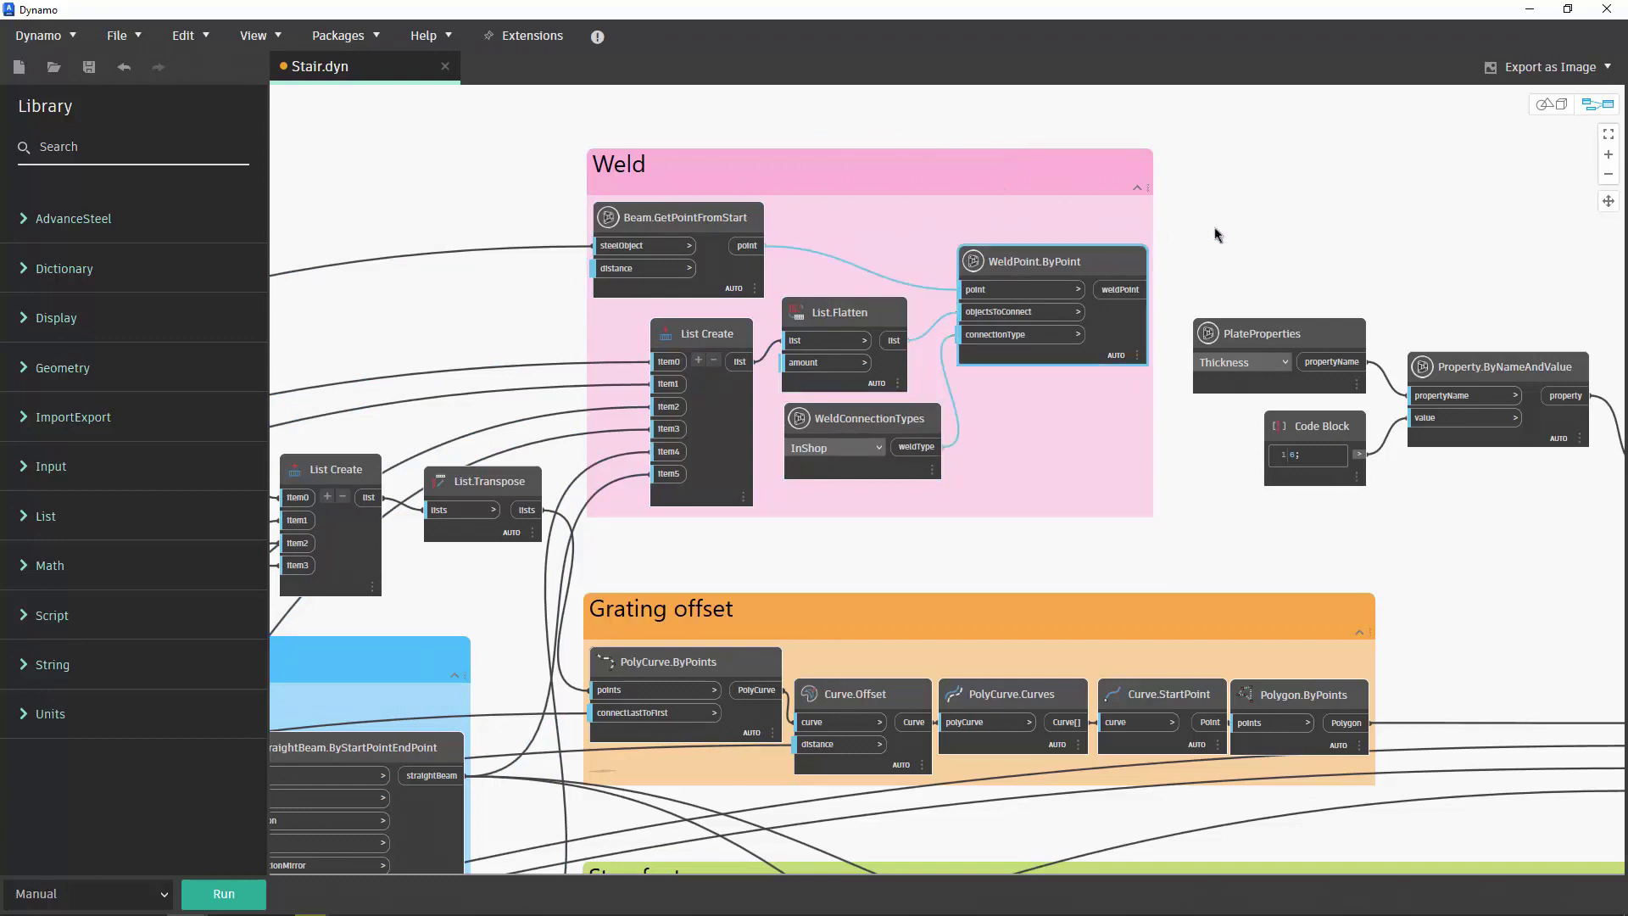
{"action": "left_click", "coordinate": [719, 231]}
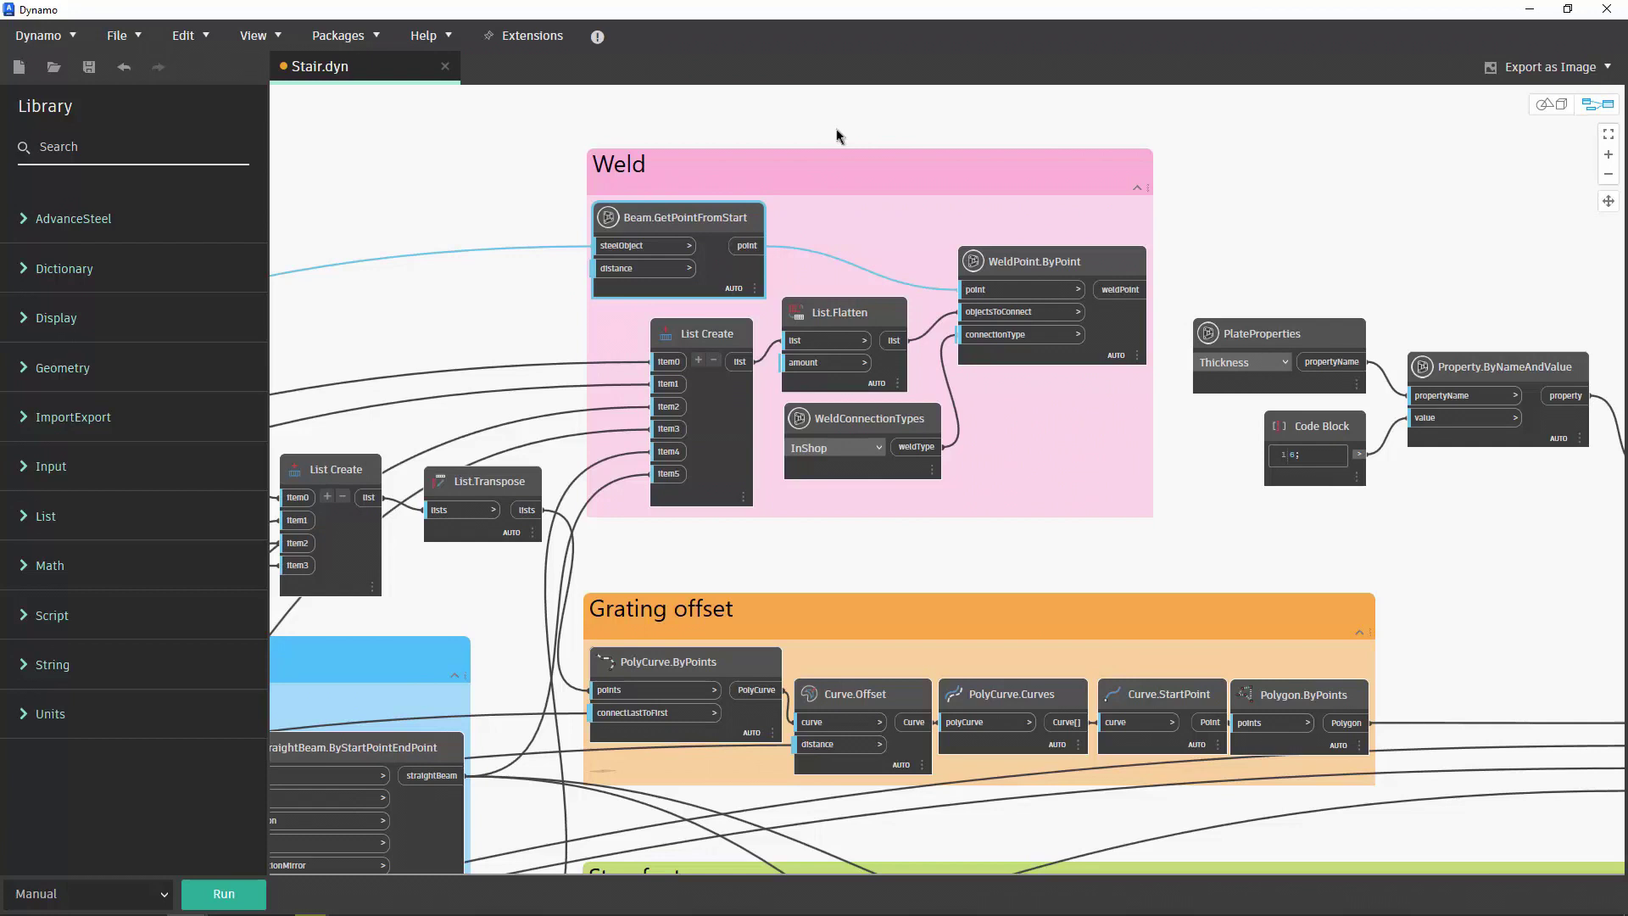
{"action": "left_click", "coordinate": [716, 338]}
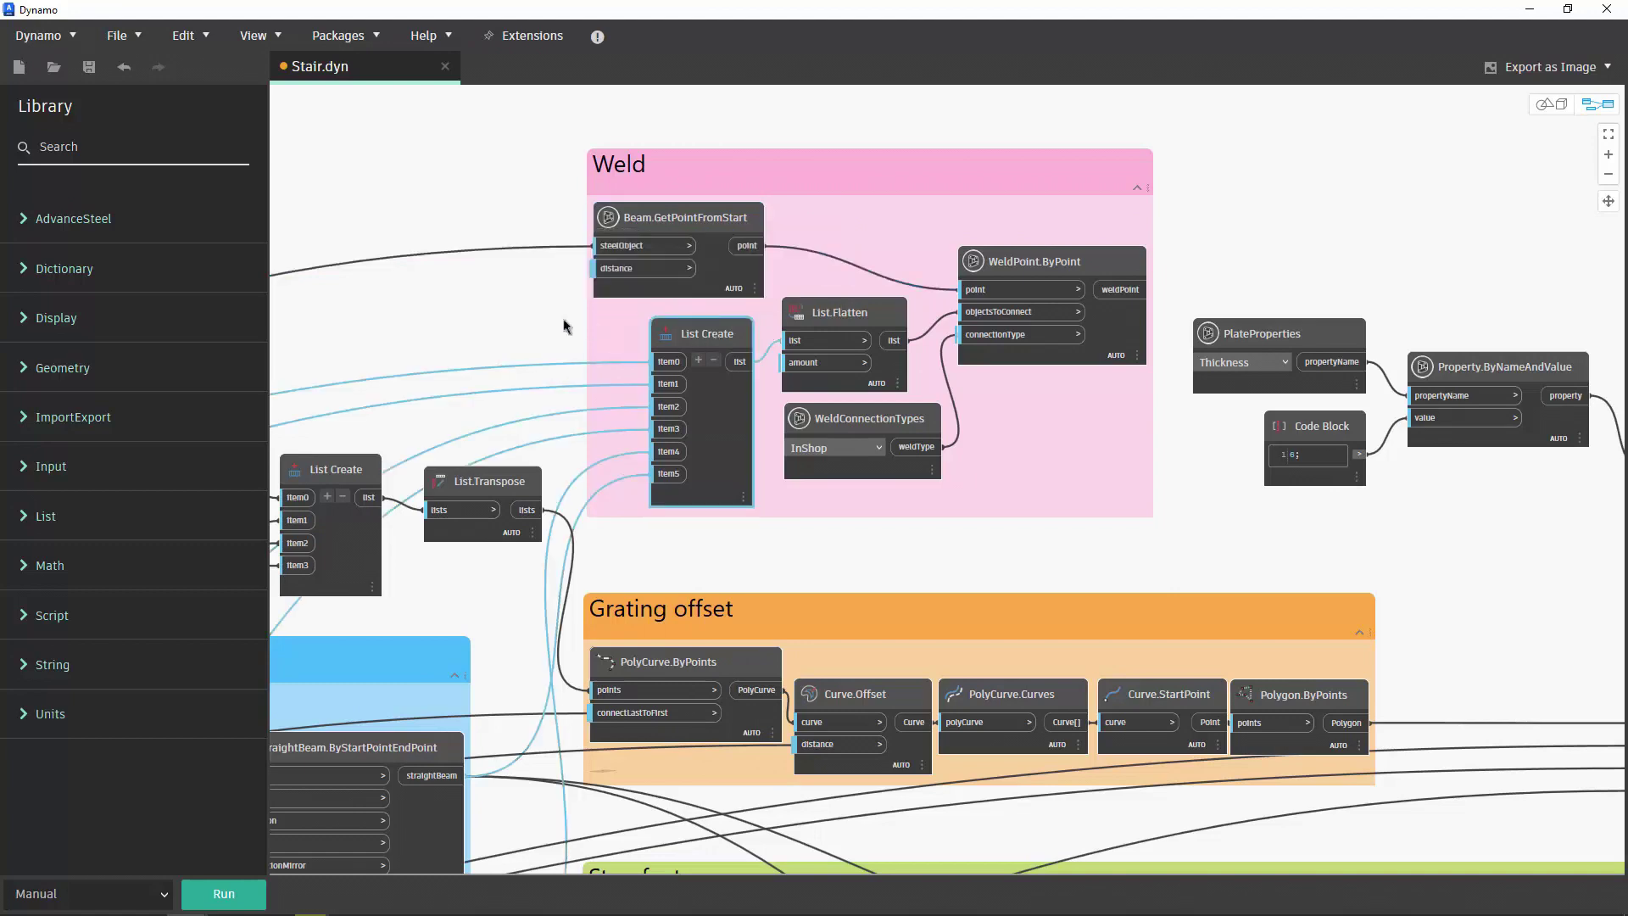
{"action": "scroll", "coordinate": [451, 255], "scroll_direction": "down", "scroll_amount": 3}
{"action": "scroll", "coordinate": [389, 214], "scroll_direction": "down", "scroll_amount": 2}
{"action": "middle_click_drag", "start_coordinate": [389, 214], "coordinate": [908, 246]}
{"action": "scroll", "coordinate": [661, 255], "scroll_direction": "down", "scroll_amount": 1}
{"action": "middle_click_drag", "start_coordinate": [661, 254], "coordinate": [781, 268]}
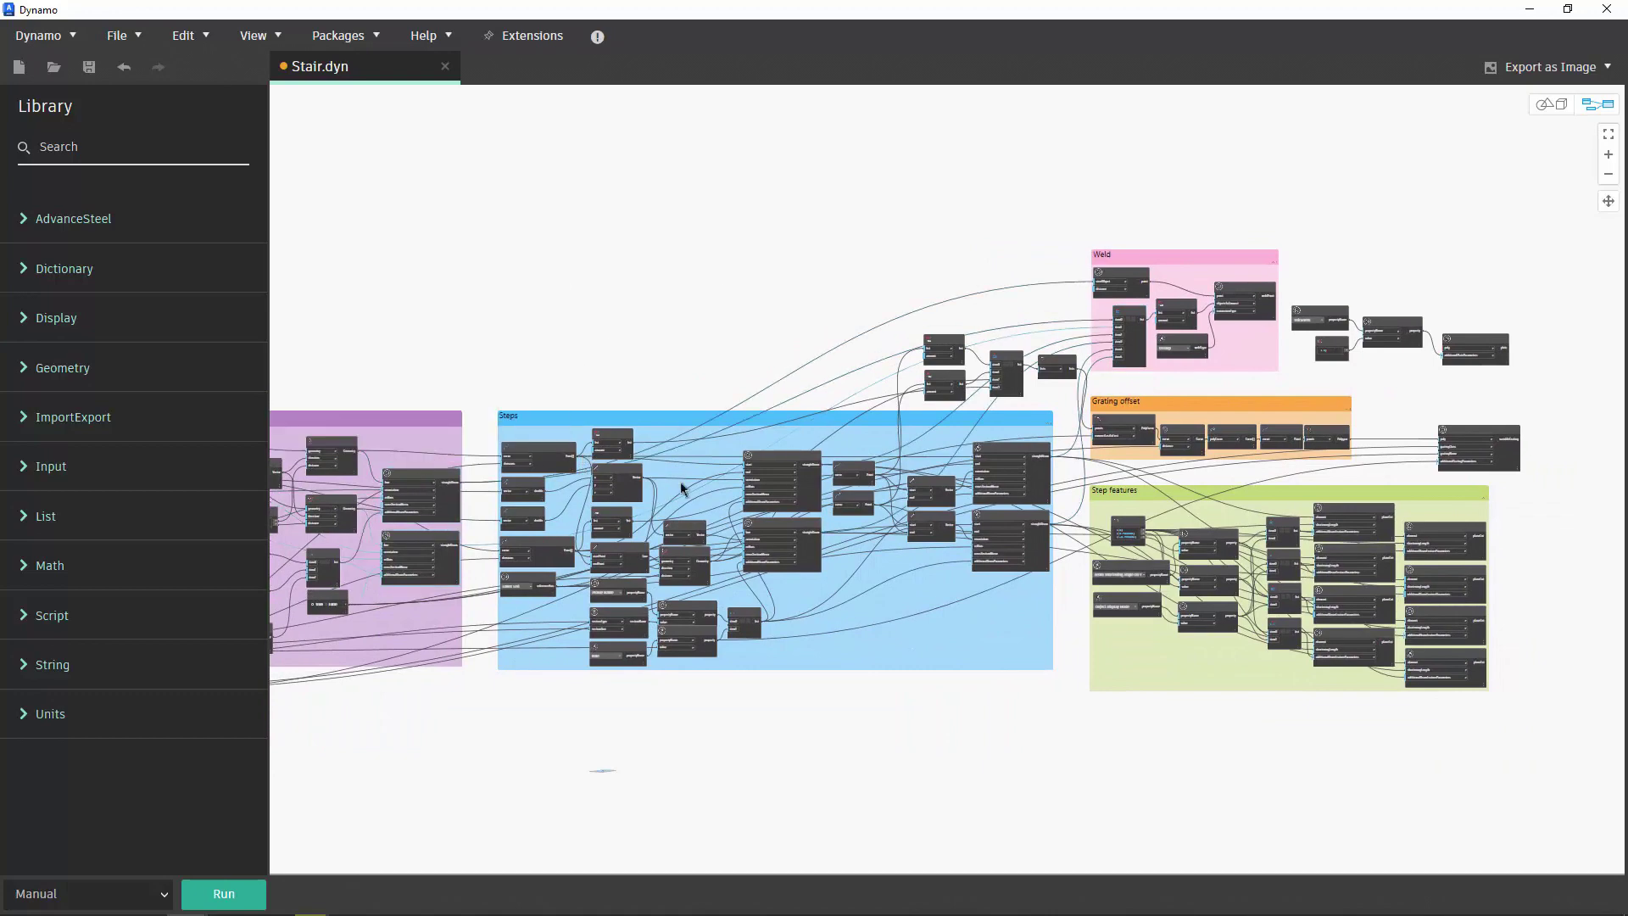
{"action": "scroll", "coordinate": [736, 520], "scroll_direction": "up", "scroll_amount": 1}
{"action": "scroll", "coordinate": [735, 520], "scroll_direction": "up", "scroll_amount": 1}
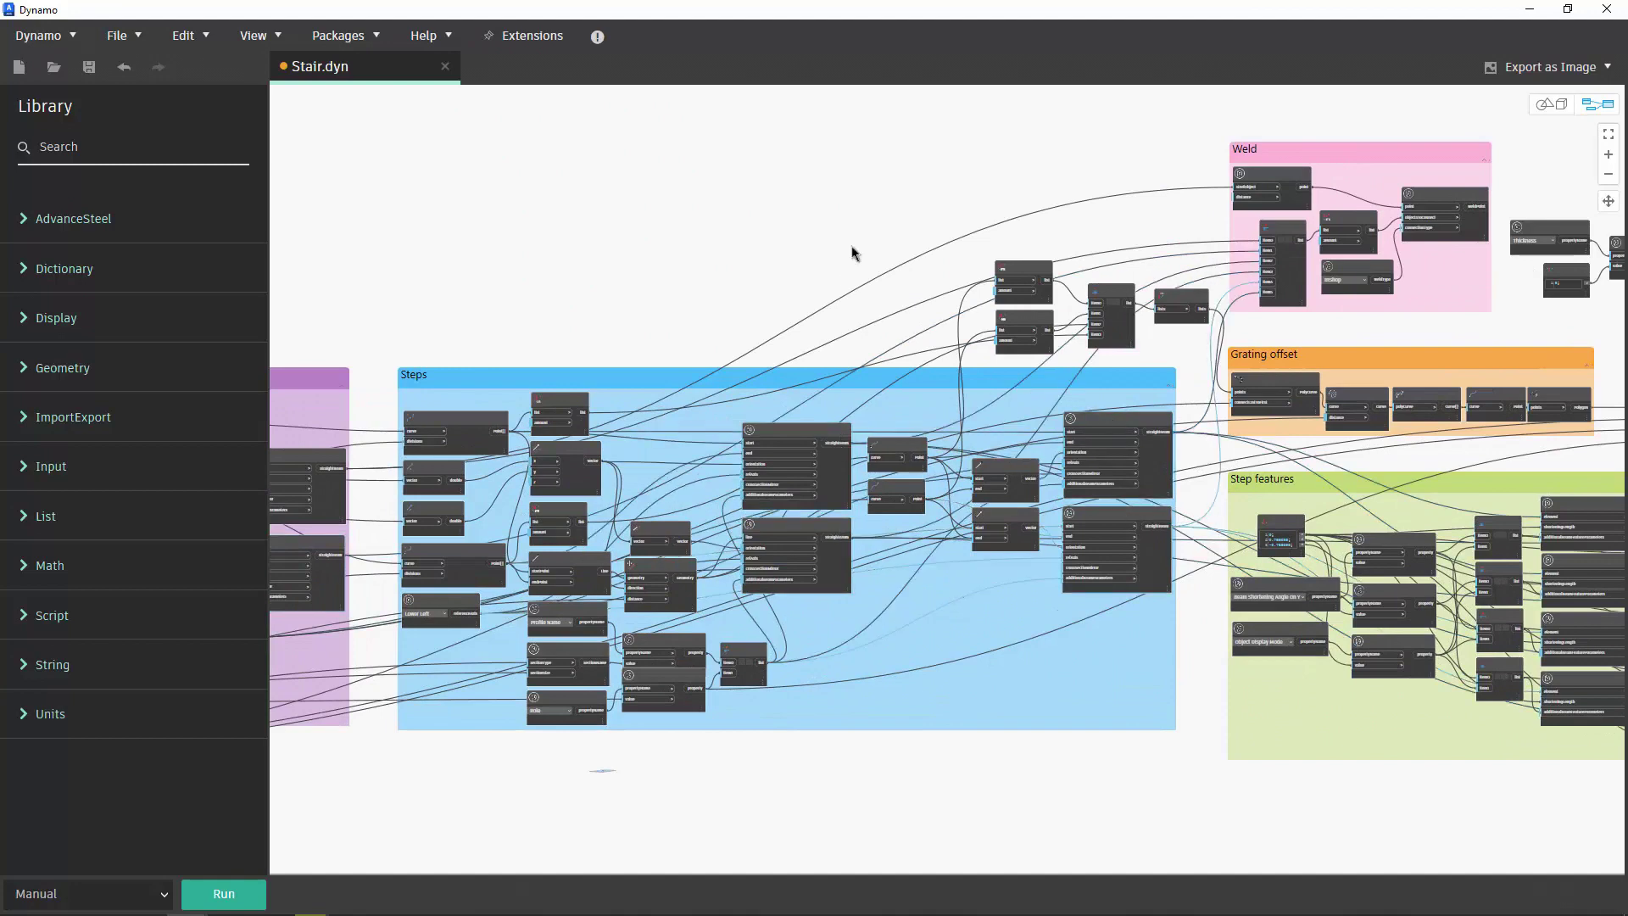
{"action": "middle_click_drag", "start_coordinate": [1031, 170], "coordinate": [618, 200]}
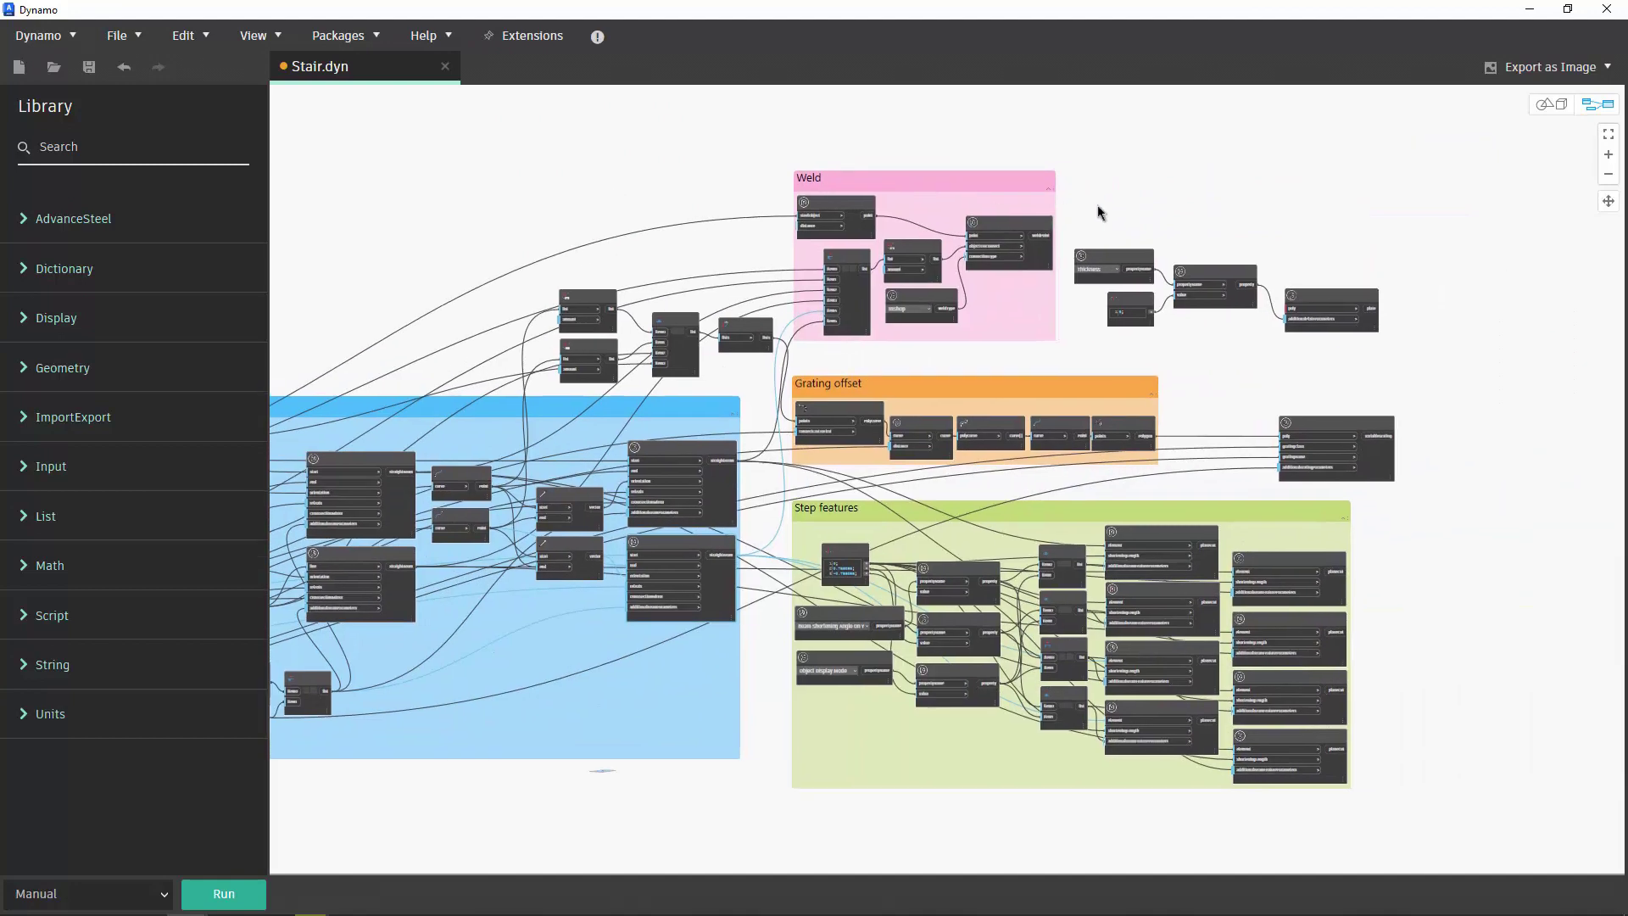
{"action": "scroll", "coordinate": [1130, 203], "scroll_direction": "up", "scroll_amount": 1}
{"action": "scroll", "coordinate": [1132, 204], "scroll_direction": "up", "scroll_amount": 1}
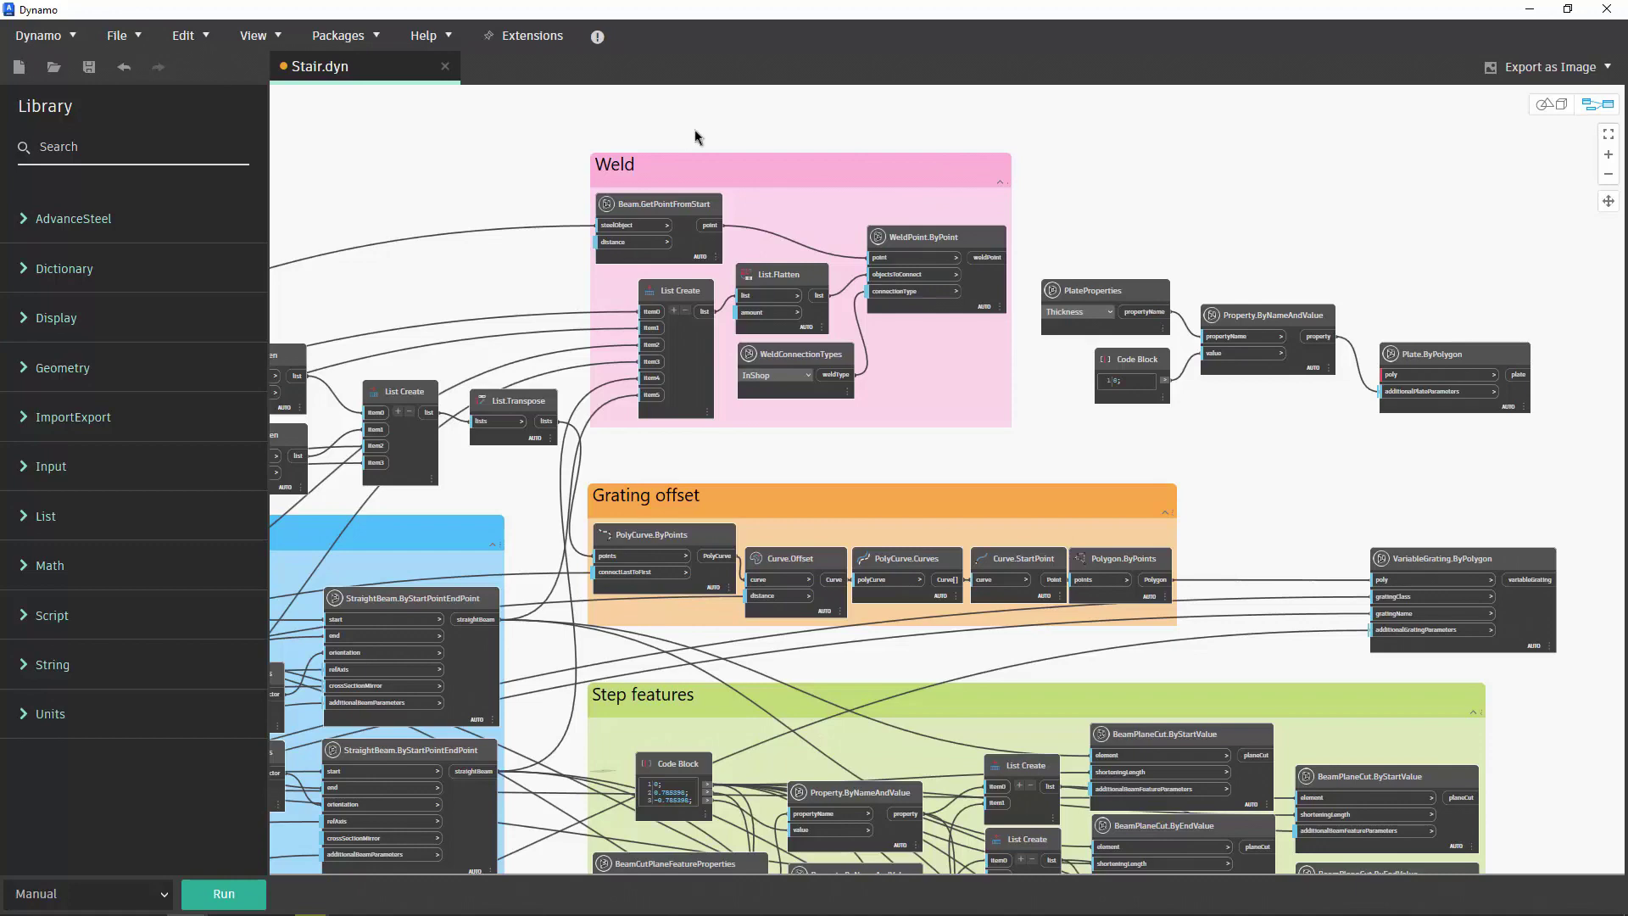
{"action": "scroll", "coordinate": [716, 138], "scroll_direction": "up", "scroll_amount": 1}
{"action": "scroll", "coordinate": [723, 140], "scroll_direction": "up", "scroll_amount": 1}
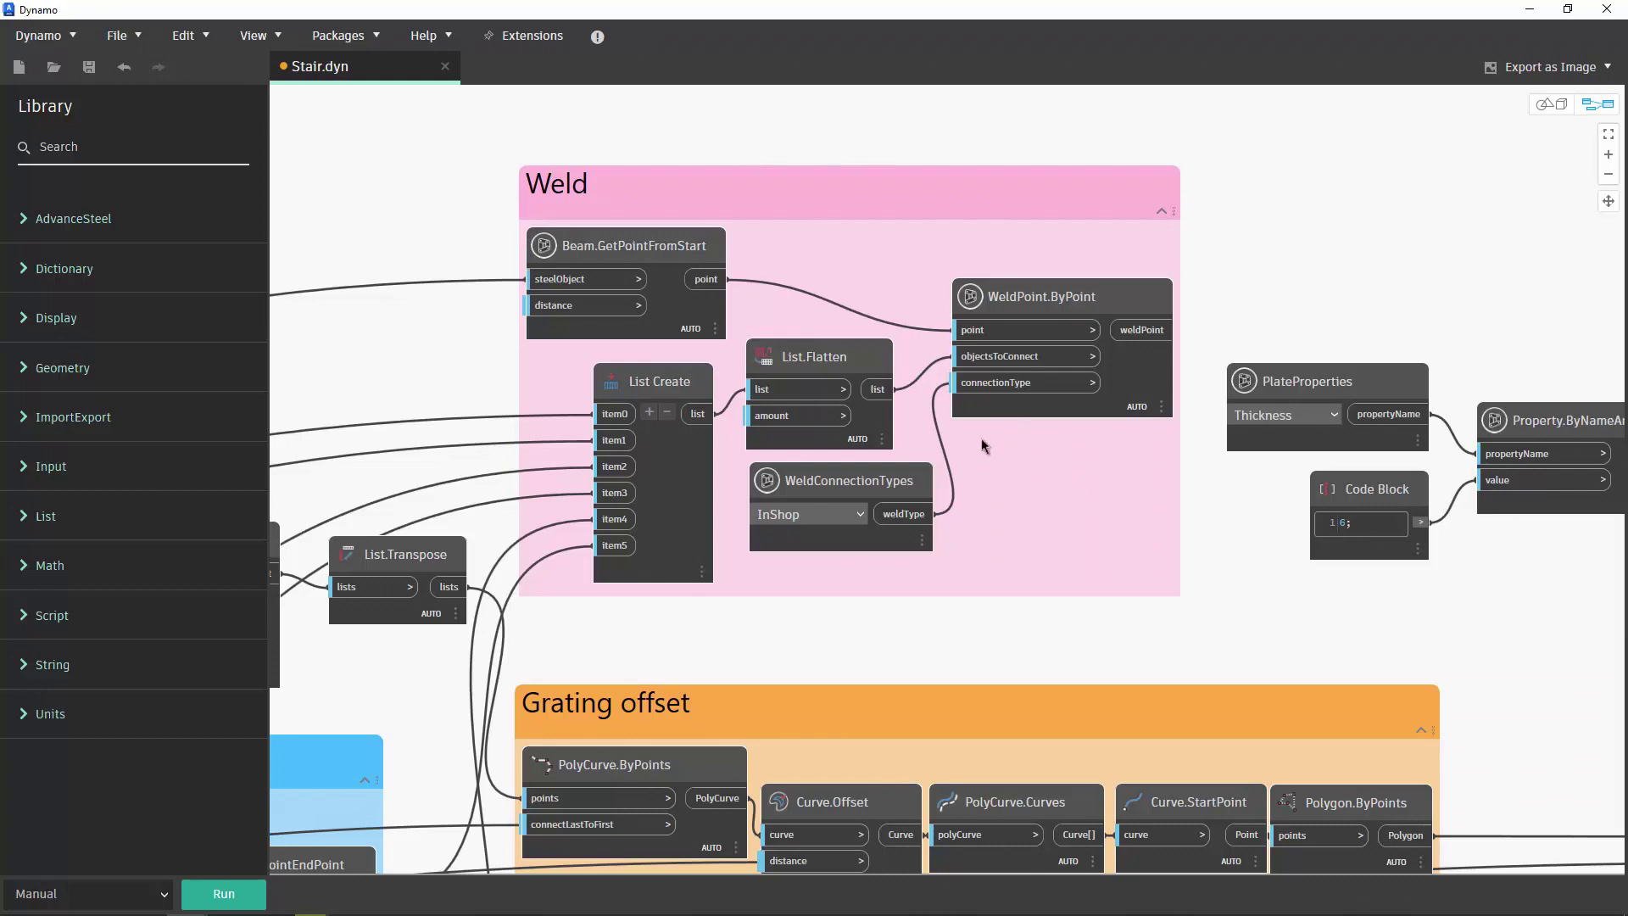
{"action": "left_click_drag", "start_coordinate": [814, 482], "coordinate": [809, 485]}
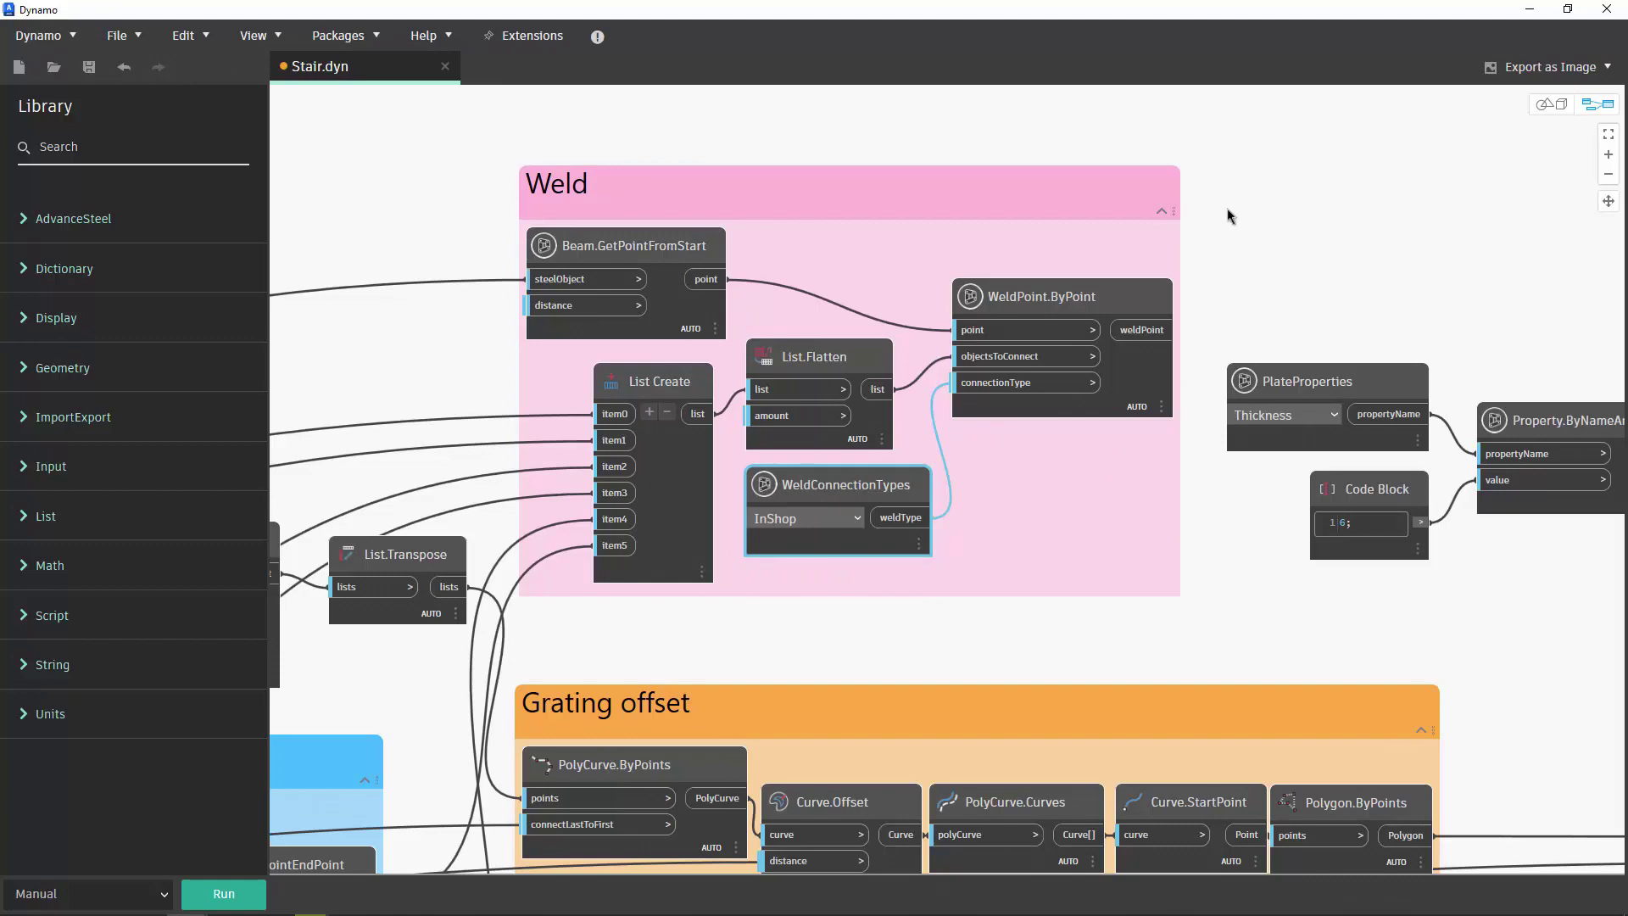
{"action": "left_click", "coordinate": [1241, 232]}
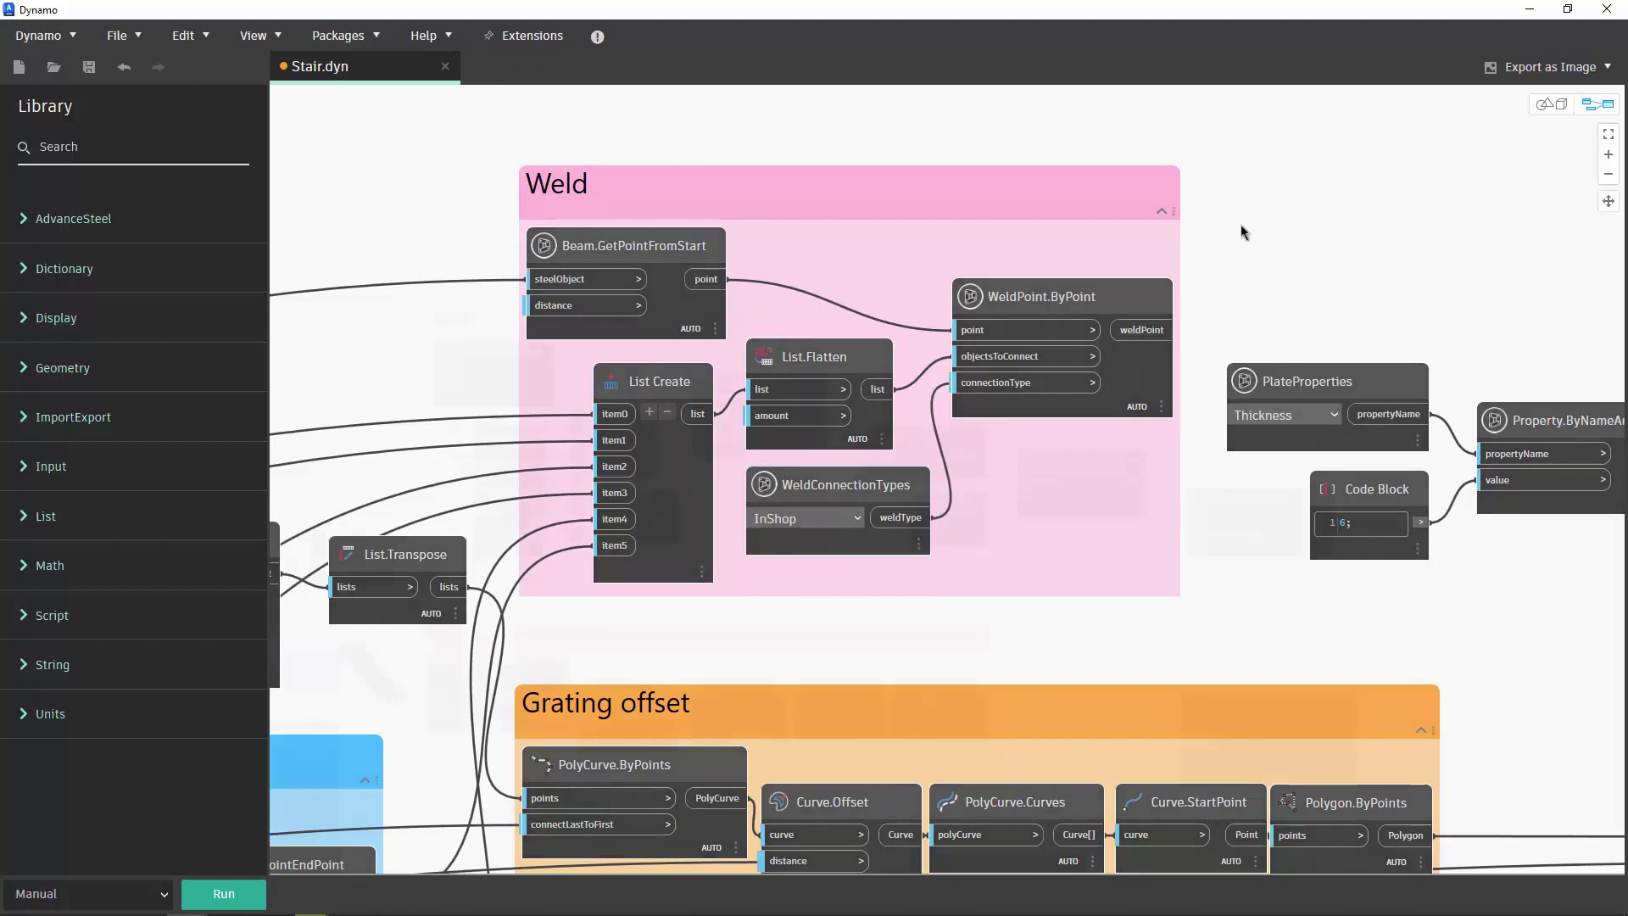
{"action": "scroll", "coordinate": [1241, 233], "scroll_direction": "down", "scroll_amount": 3}
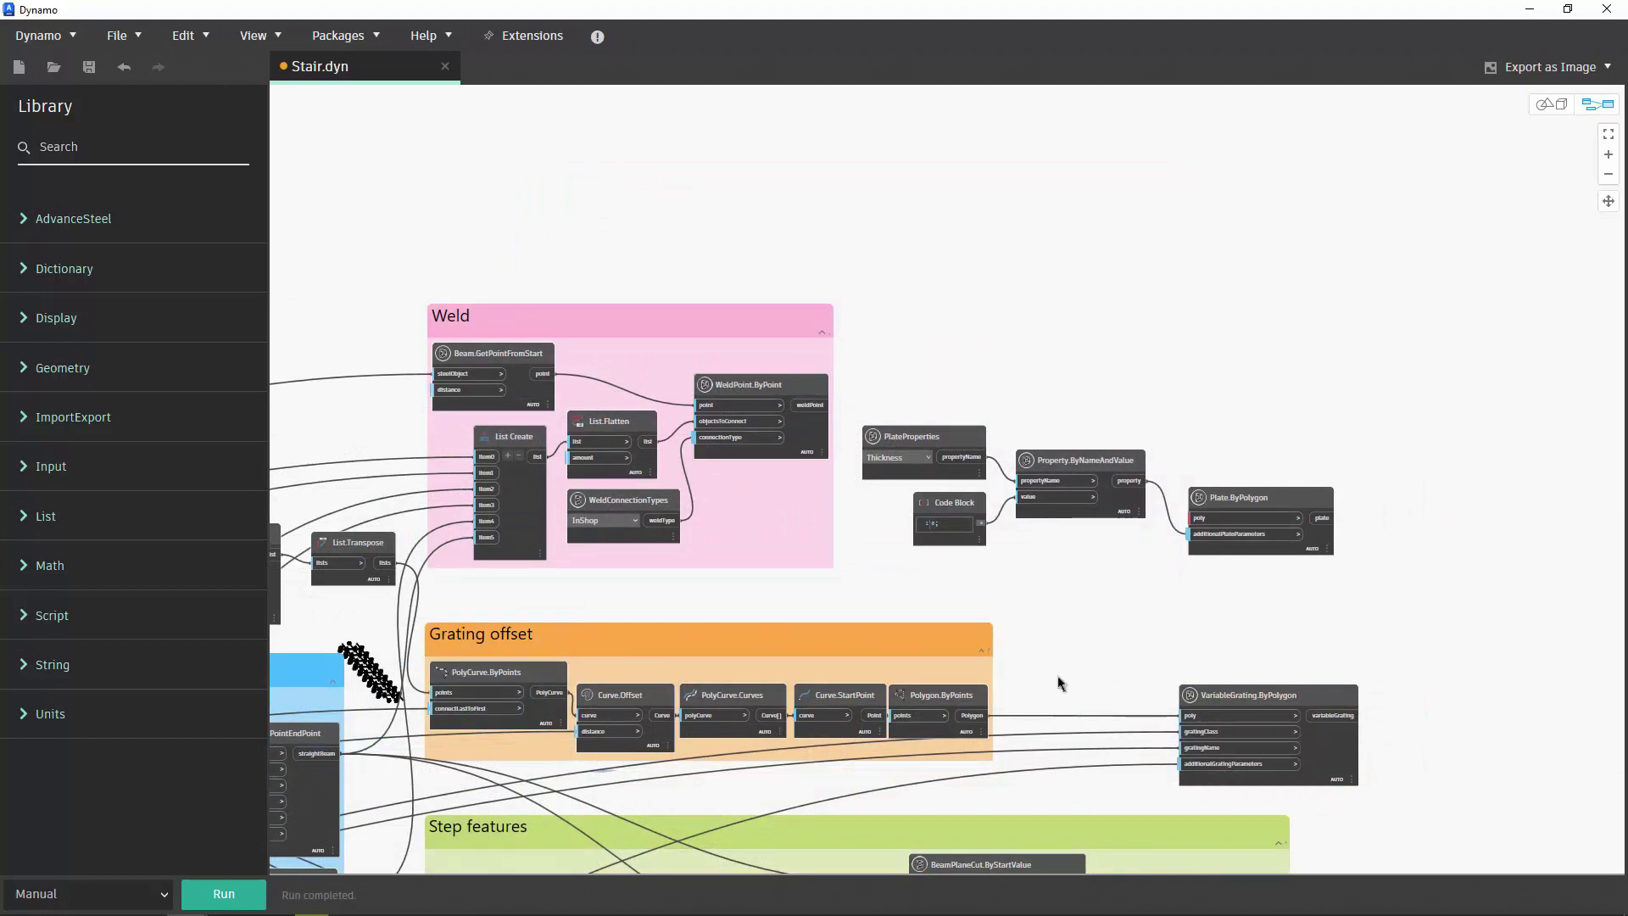
{"action": "mouse_move", "coordinate": [974, 715]}
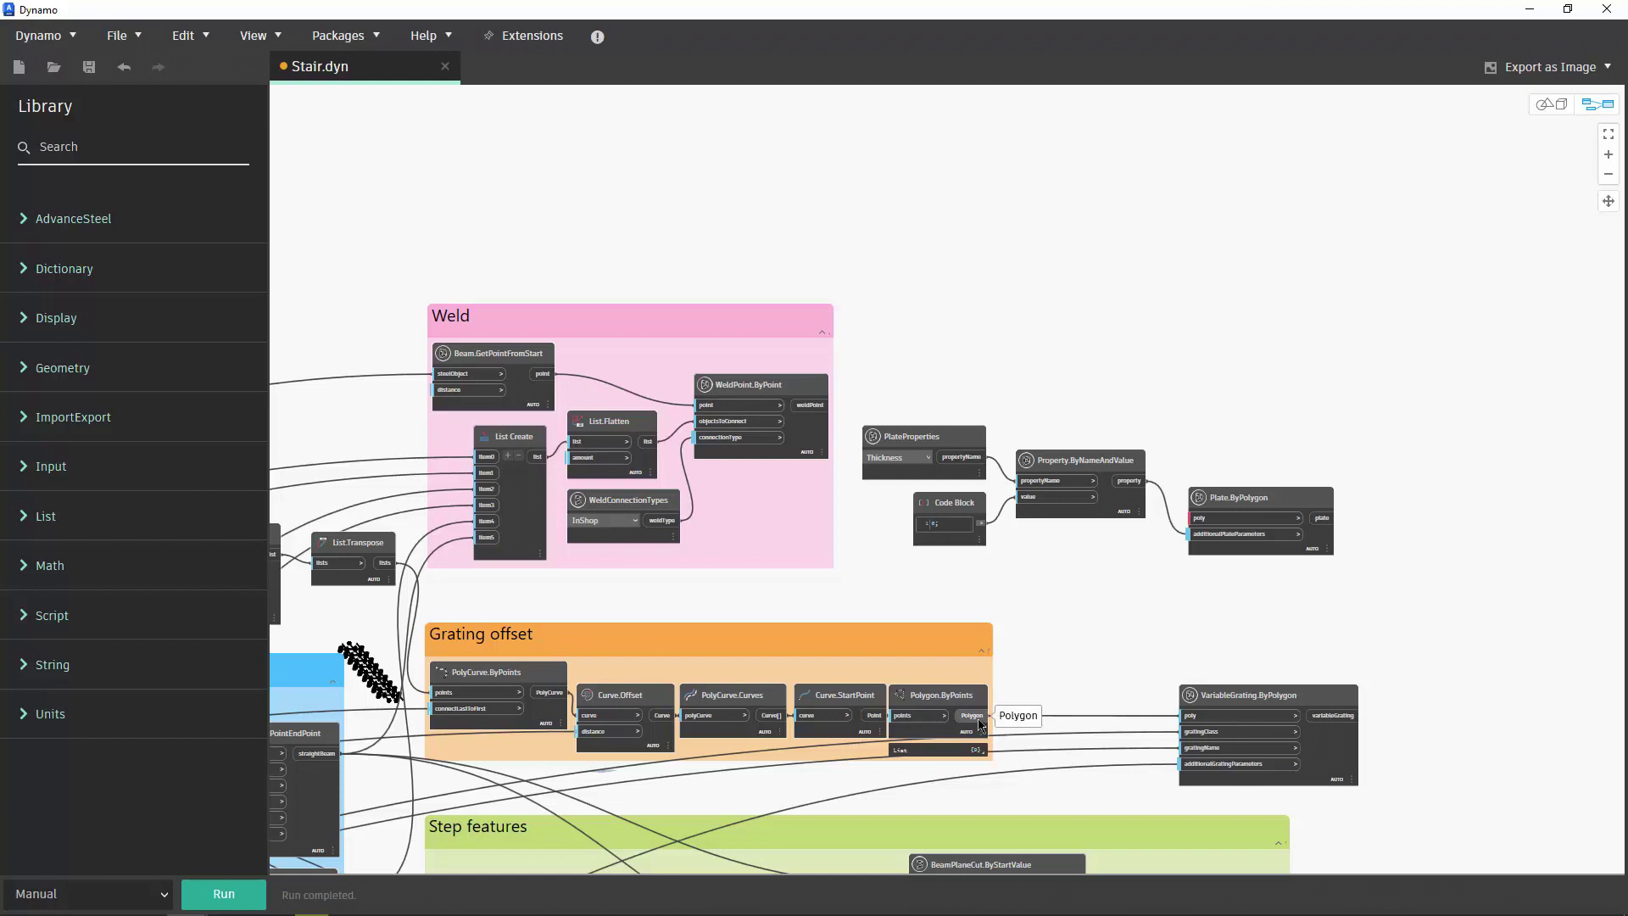
Step: Feed the offset polygons into Plate.ByPolygon and unplug them from VariableGrating.ByPolygon
{"action": "left_click", "coordinate": [981, 722]}
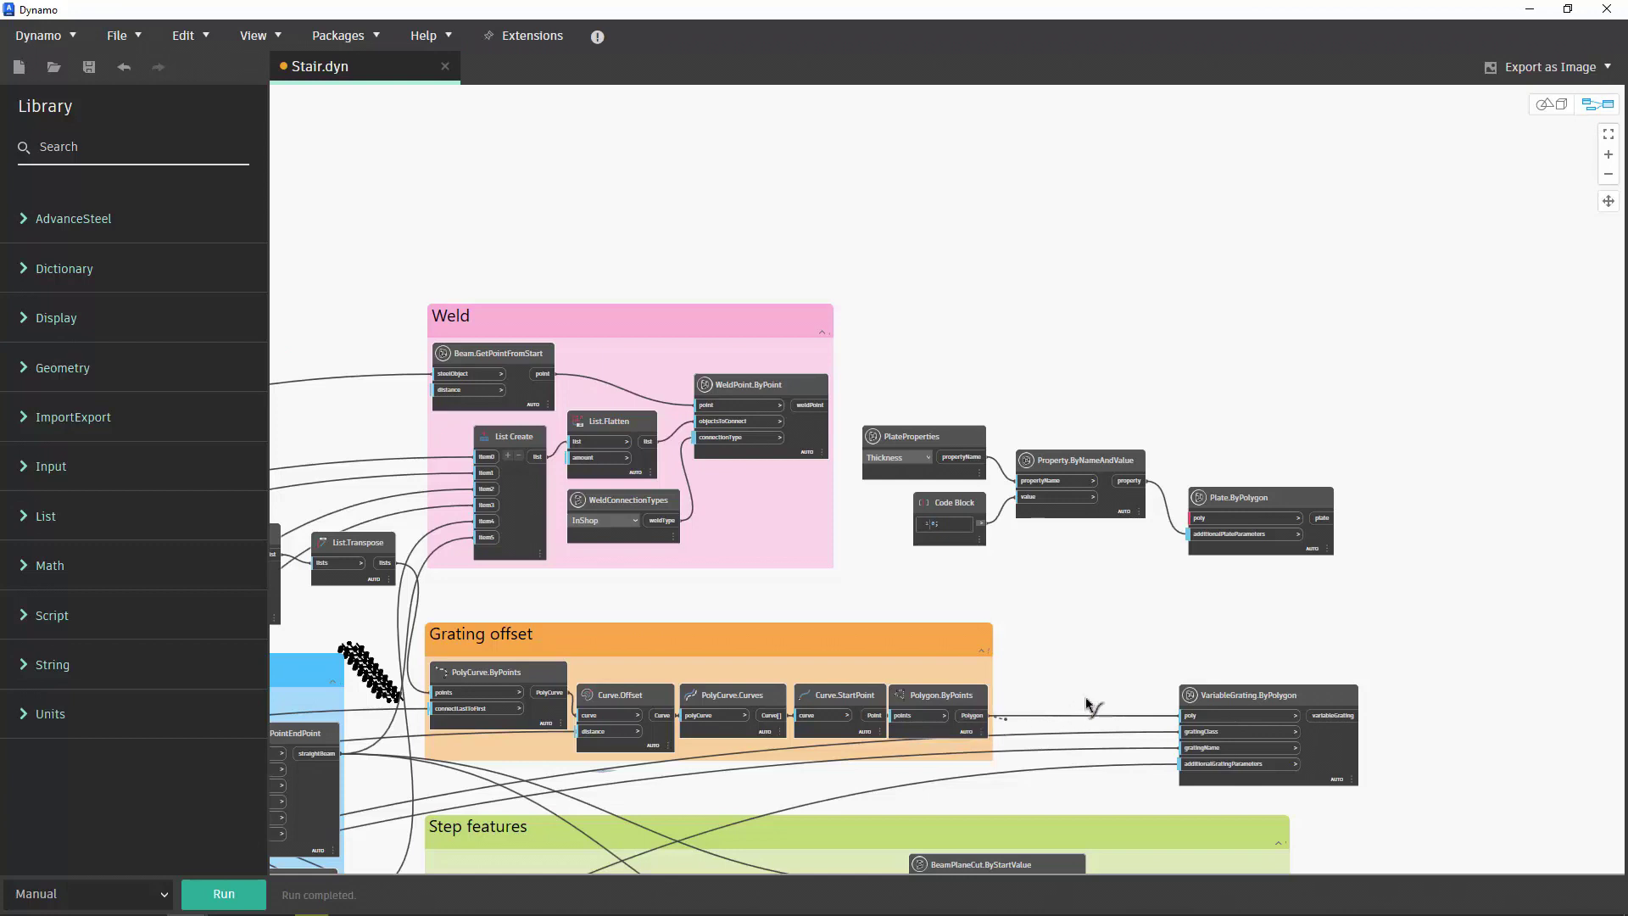
{"action": "left_click", "coordinate": [1192, 518]}
{"action": "left_click", "coordinate": [1203, 714]}
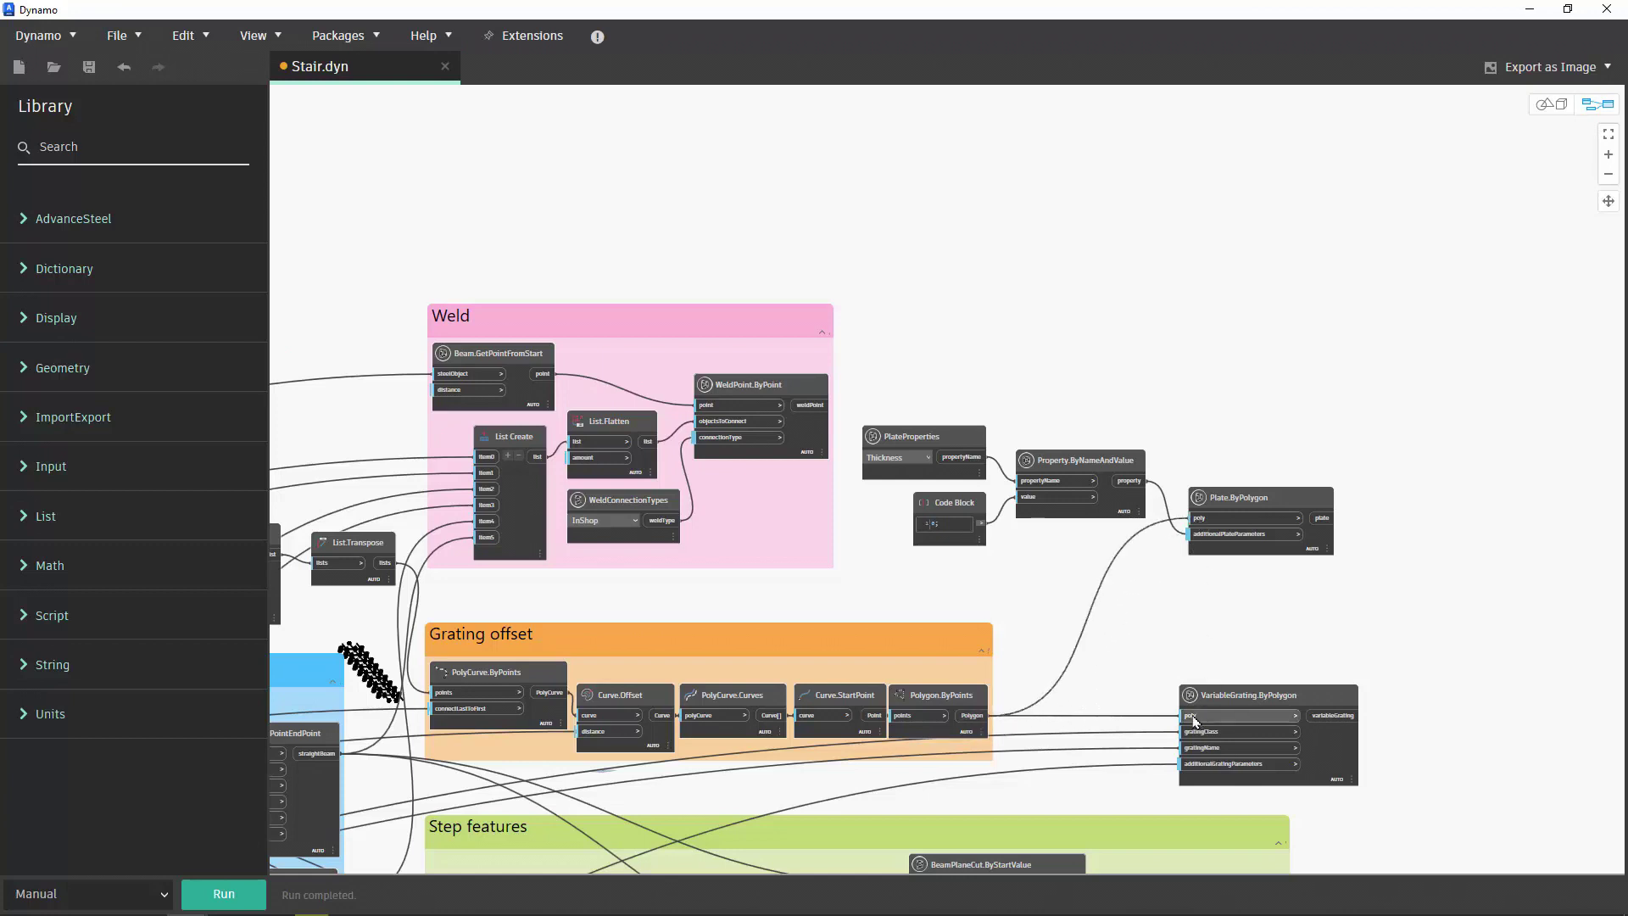
{"action": "left_click", "coordinate": [1127, 708]}
Step: Add the plate output as item6 of the weld List Create, run the script and hide Dynamo
{"action": "left_click", "coordinate": [507, 454]}
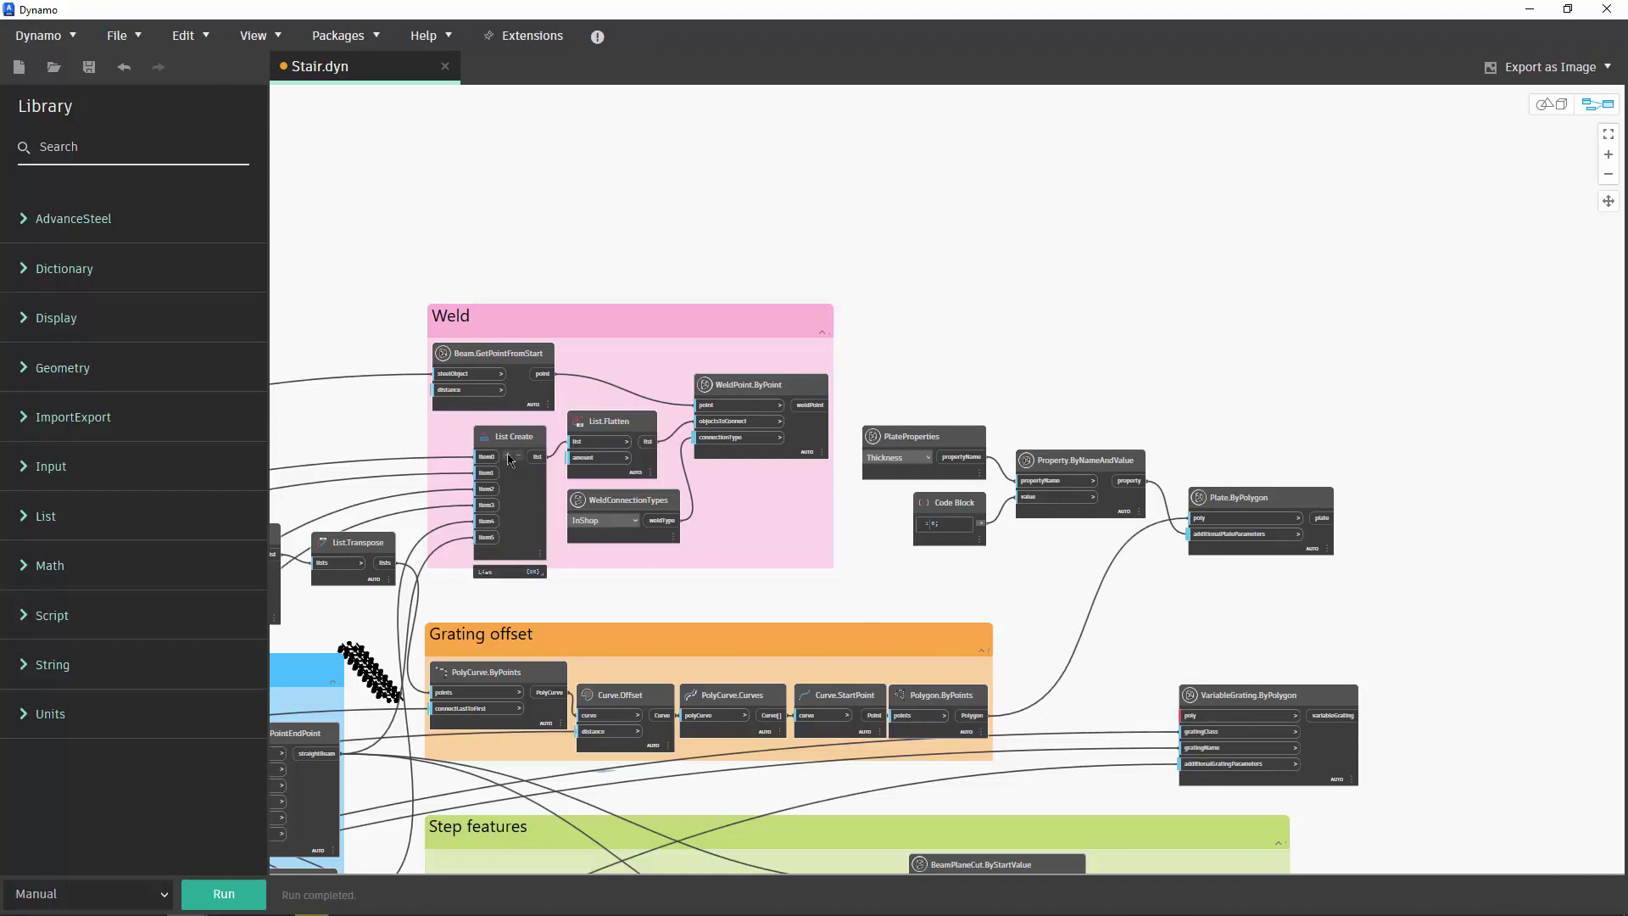
{"action": "left_click", "coordinate": [1323, 518]}
{"action": "left_click", "coordinate": [479, 553]}
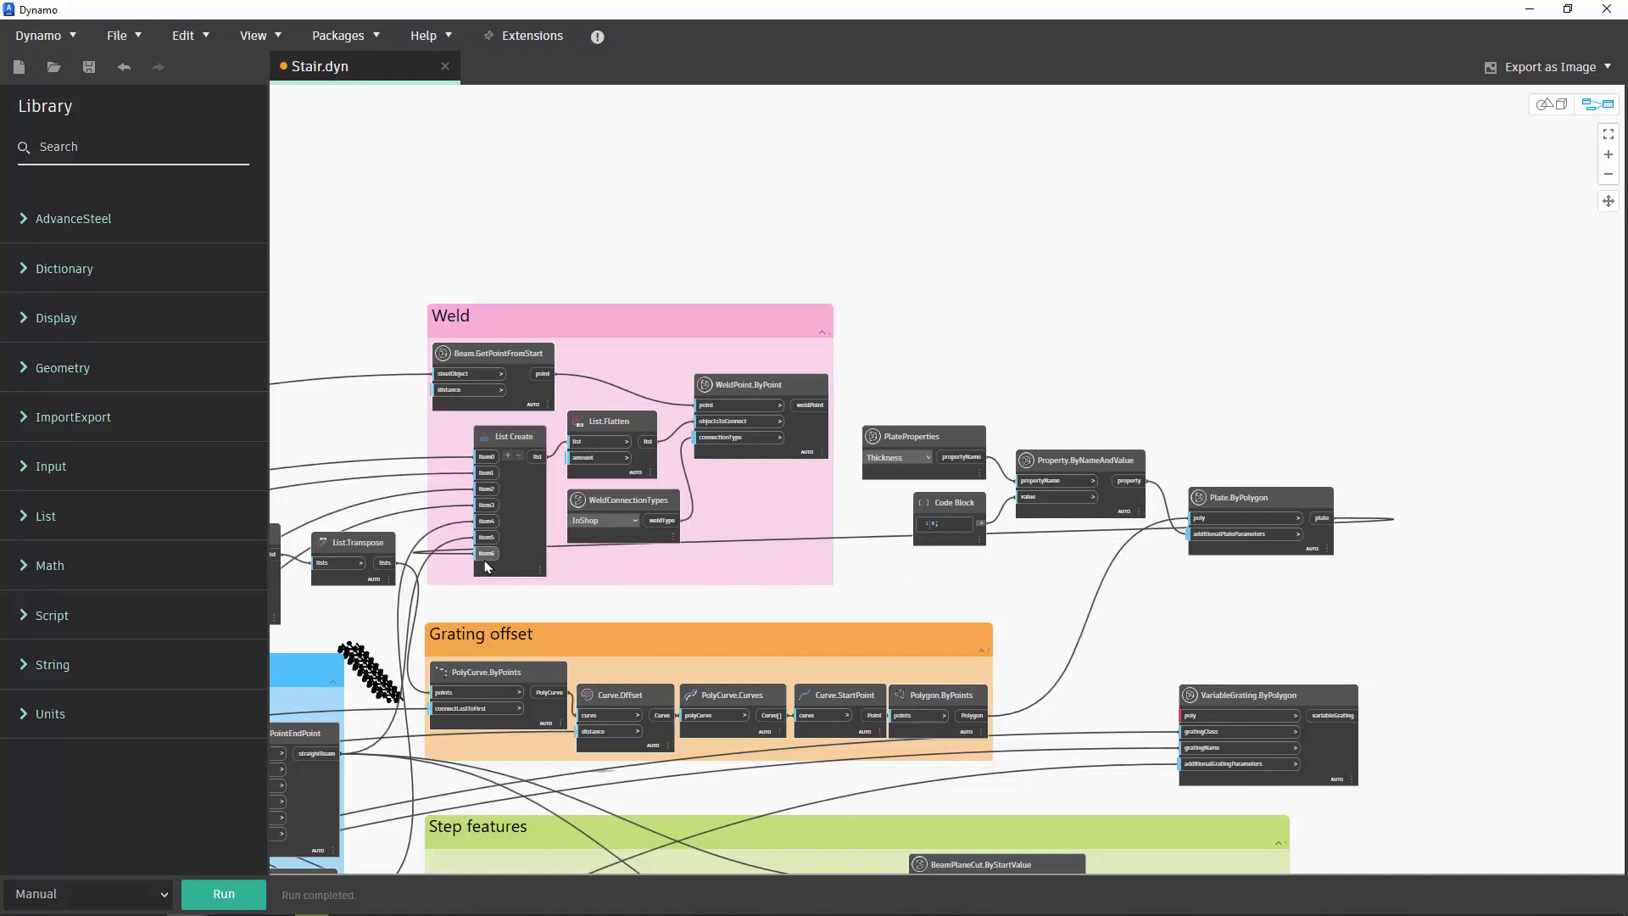
{"action": "left_click", "coordinate": [223, 894]}
{"action": "left_click", "coordinate": [1527, 10]}
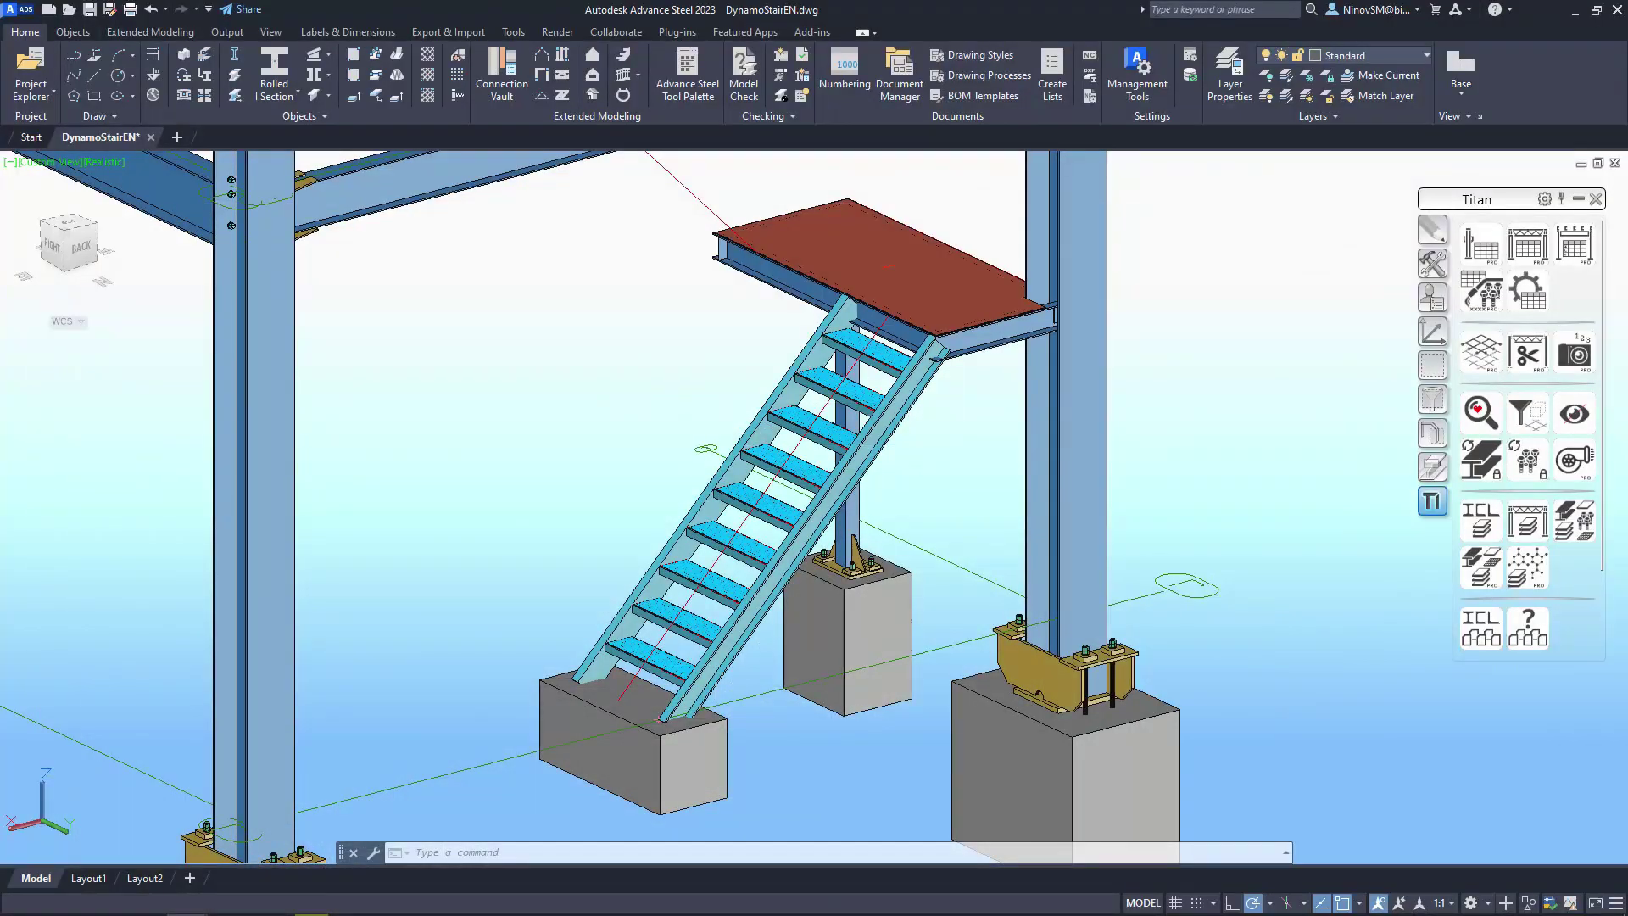
{"action": "scroll", "coordinate": [788, 400], "scroll_direction": "up", "scroll_amount": 2}
{"action": "scroll", "coordinate": [814, 398], "scroll_direction": "up", "scroll_amount": 2}
{"action": "scroll", "coordinate": [836, 399], "scroll_direction": "up", "scroll_amount": 2}
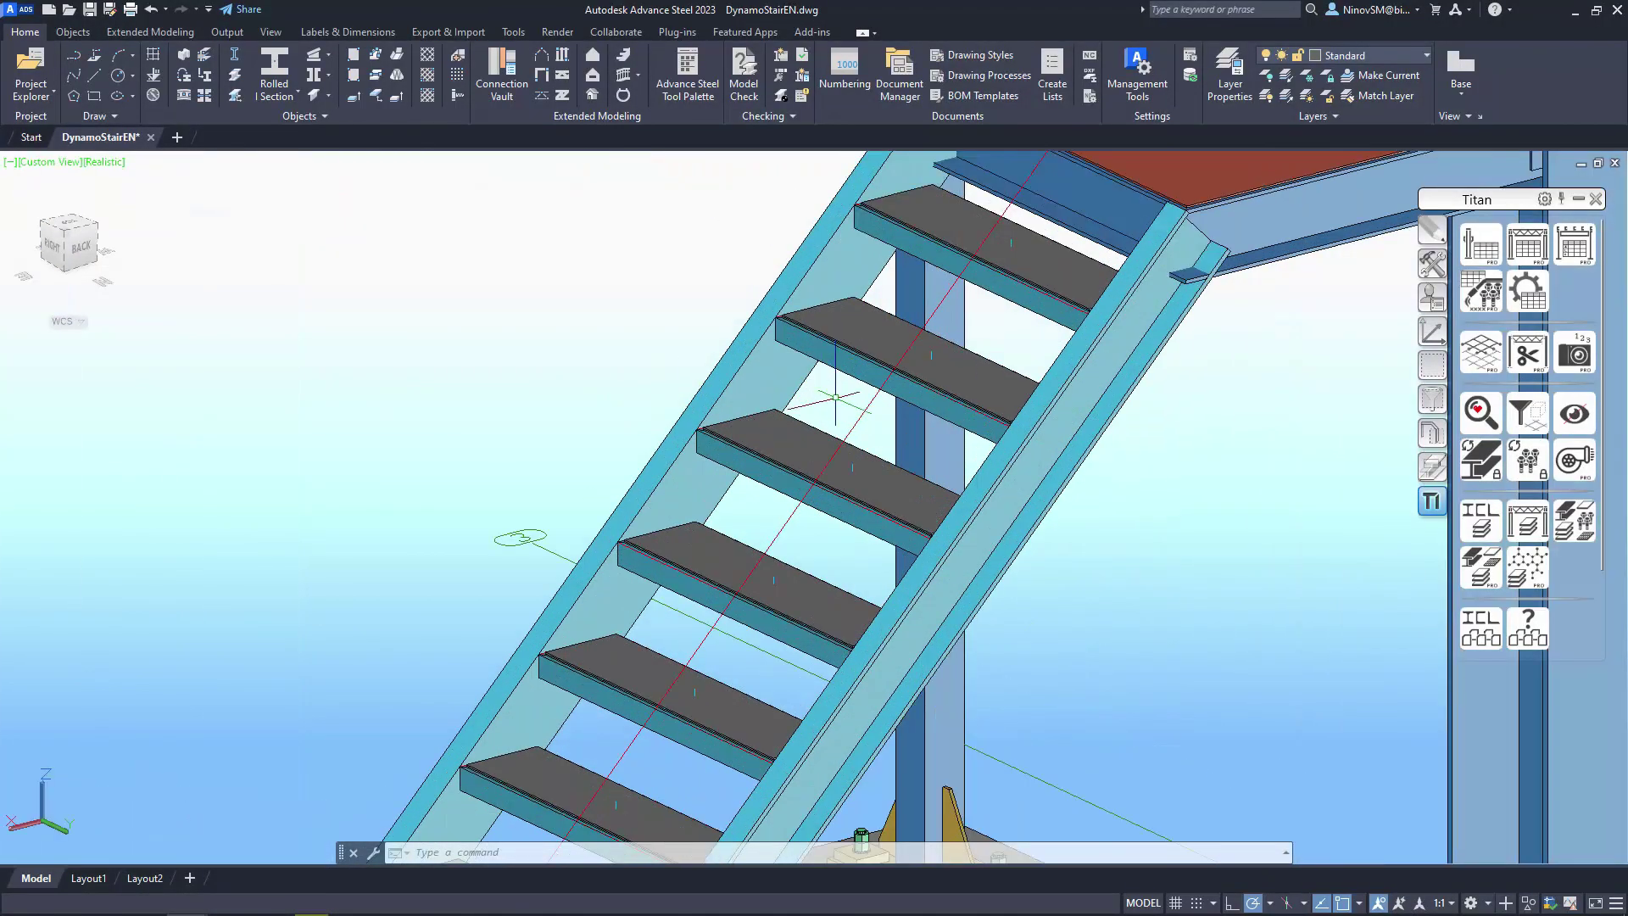
{"action": "scroll", "coordinate": [1062, 420], "scroll_direction": "up", "scroll_amount": 2}
{"action": "scroll", "coordinate": [1182, 459], "scroll_direction": "up", "scroll_amount": 2}
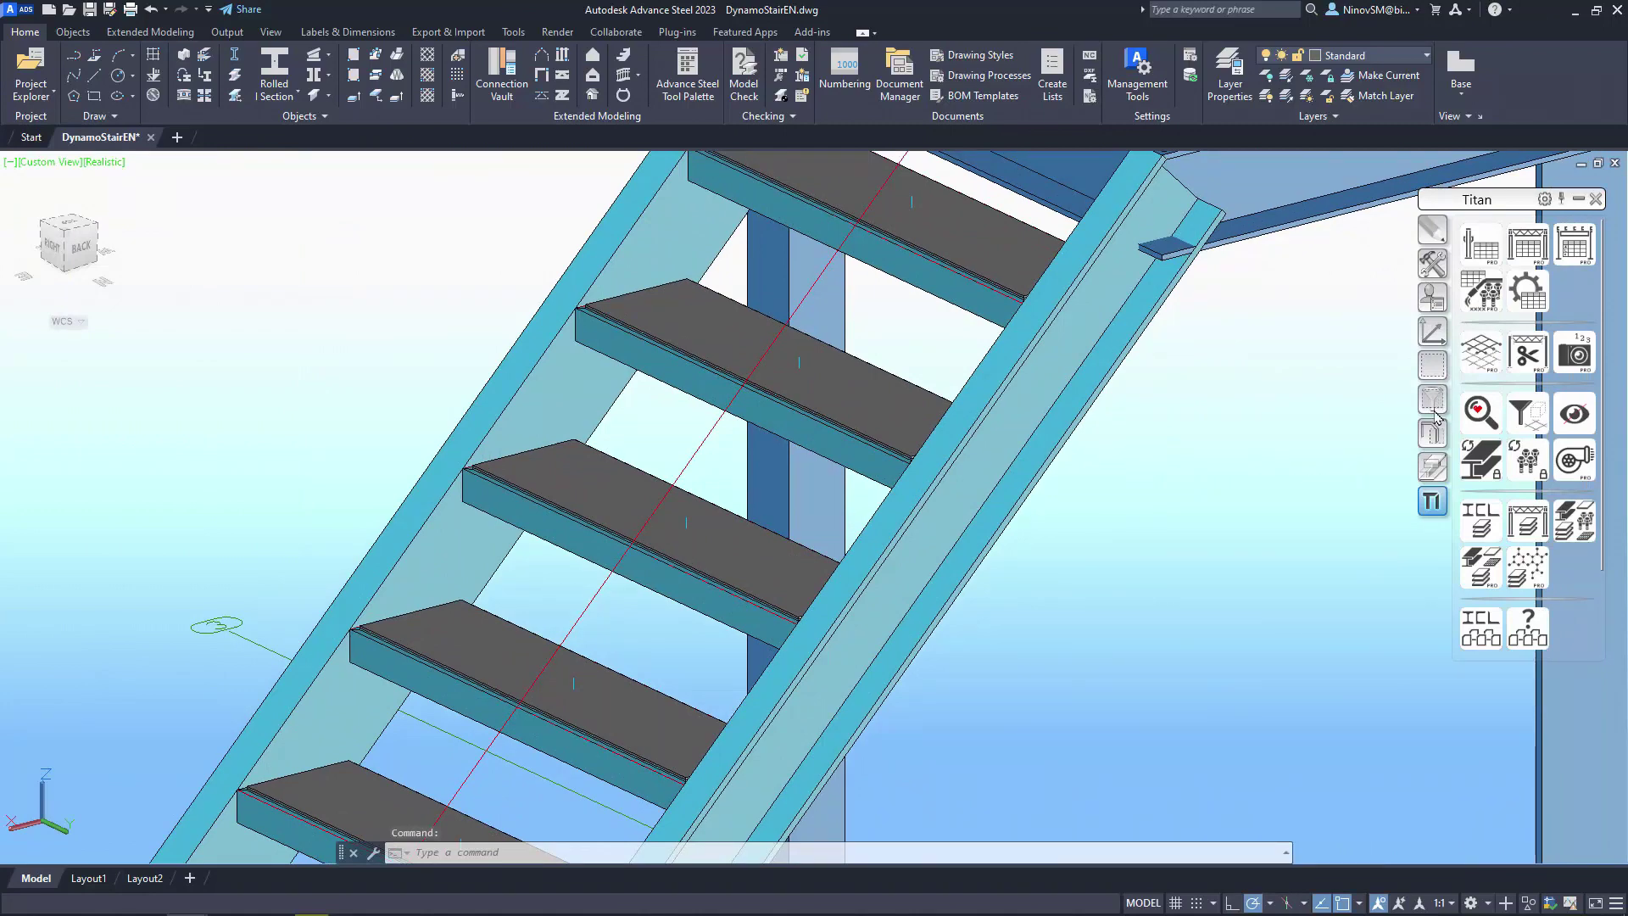
Step: From the Selection palette, pick a plate tread to highlight its shop-welded stair assembly
{"action": "left_click", "coordinate": [1433, 368]}
{"action": "left_click", "coordinate": [1526, 461]}
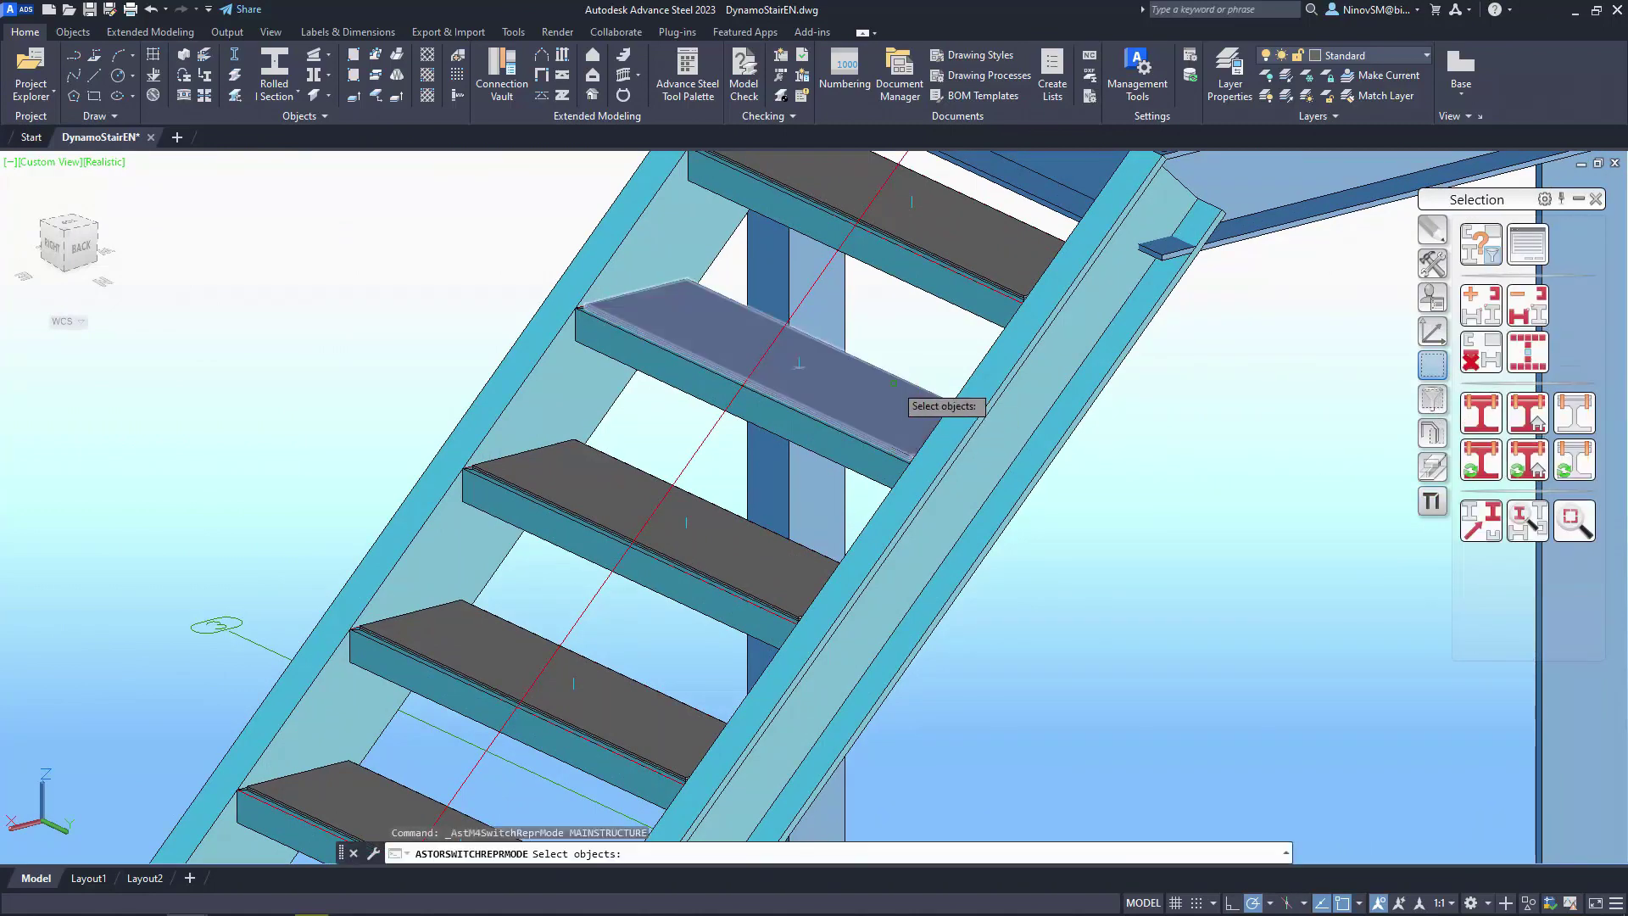
{"action": "left_click", "coordinate": [892, 382]}
{"action": "key", "text": "Return"}
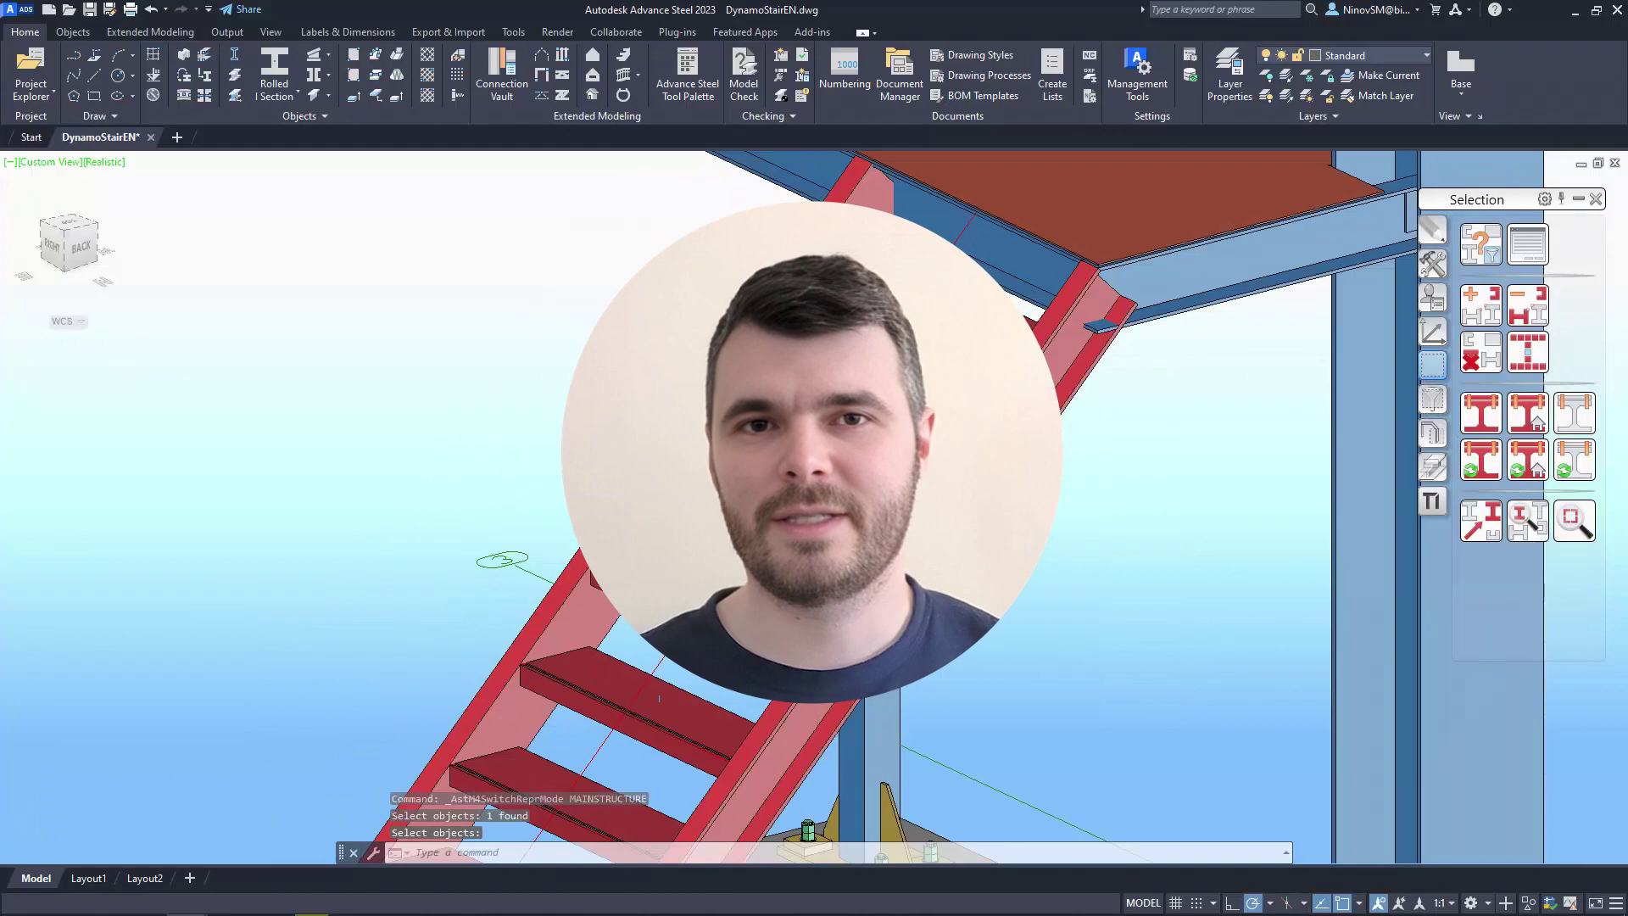
{"action": "middle_click_drag", "start_coordinate": [659, 697], "coordinate": [599, 723]}
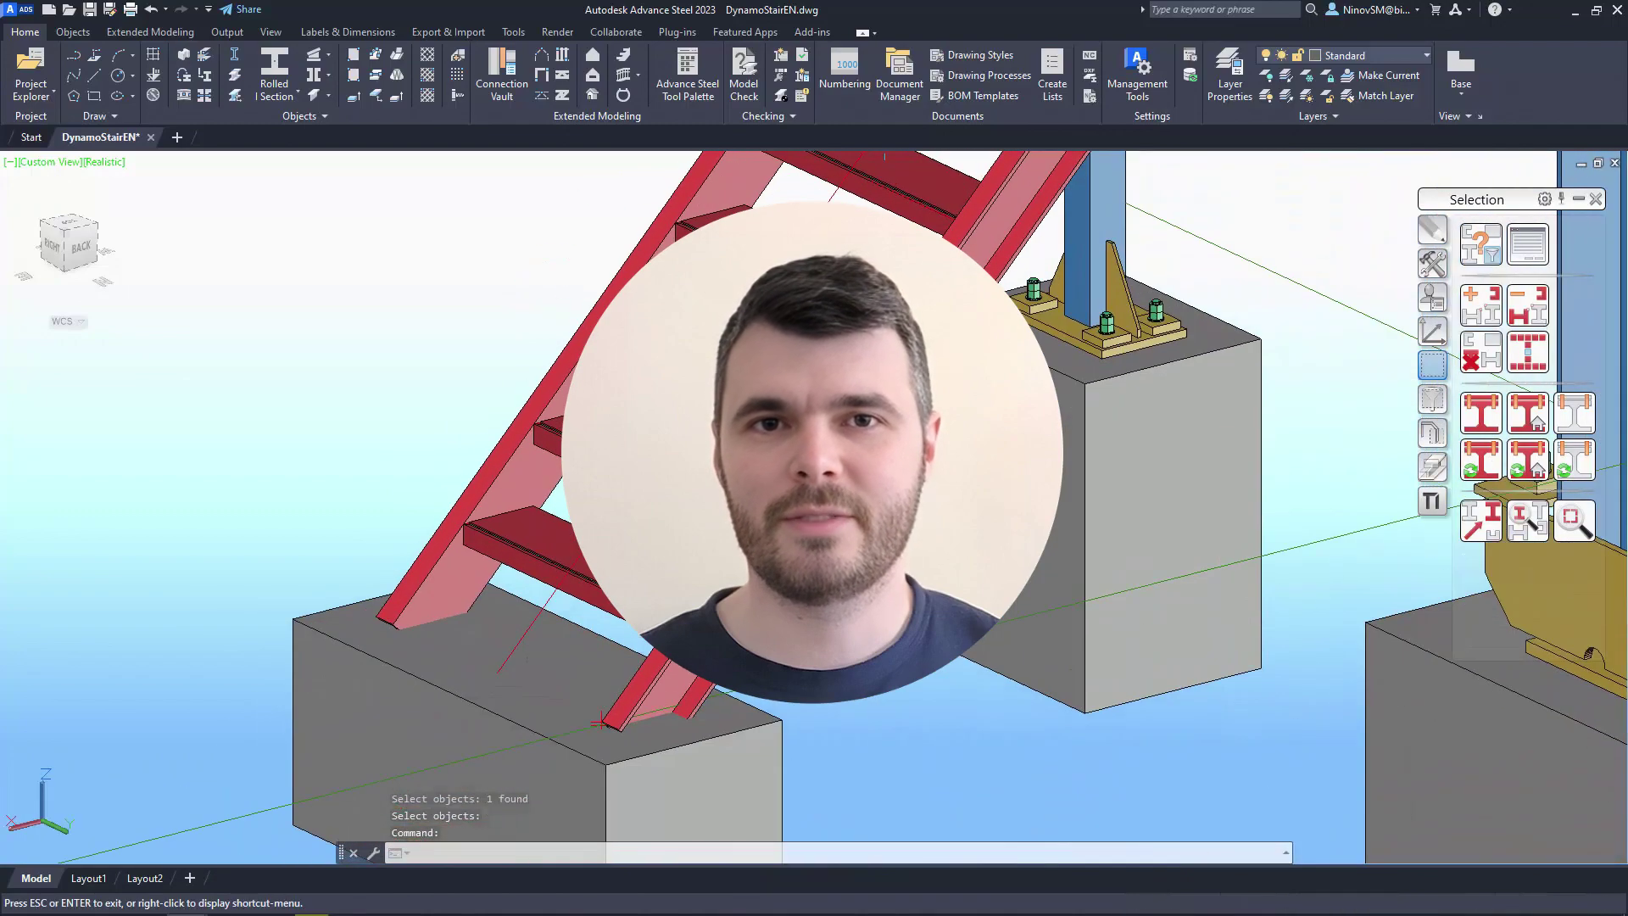